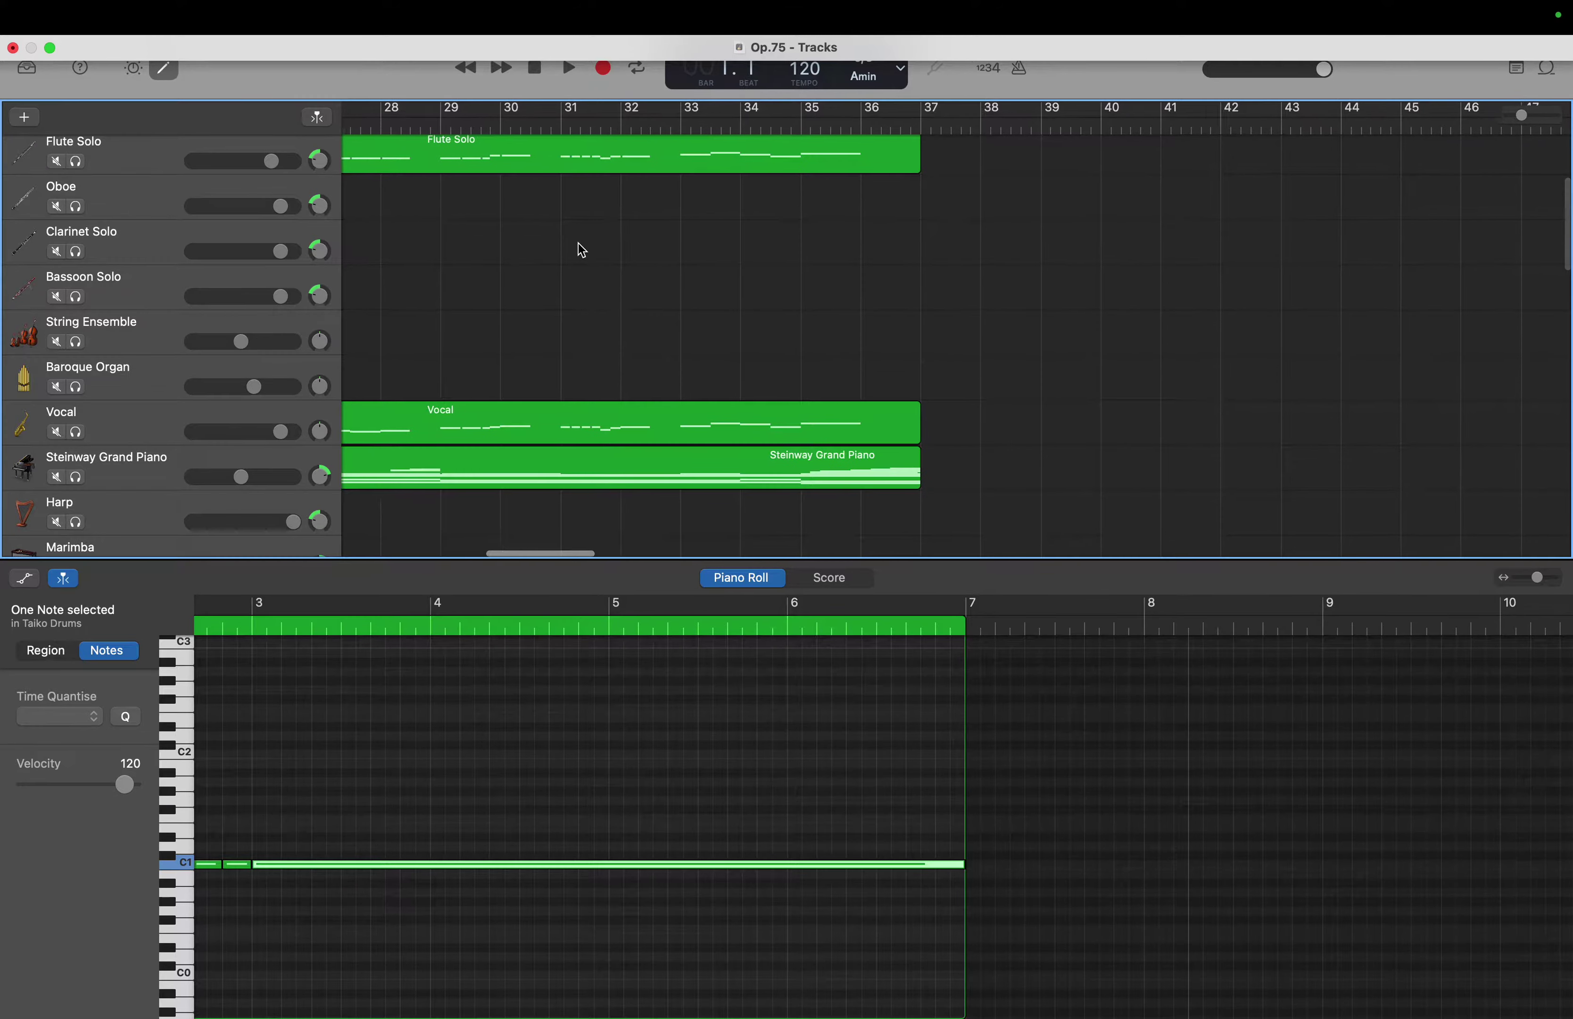
Extend the Oboe region that starts at bar 9 so it ends at bar 37, level with the Flute Solo region.
scroll(582, 250, "up", 5)
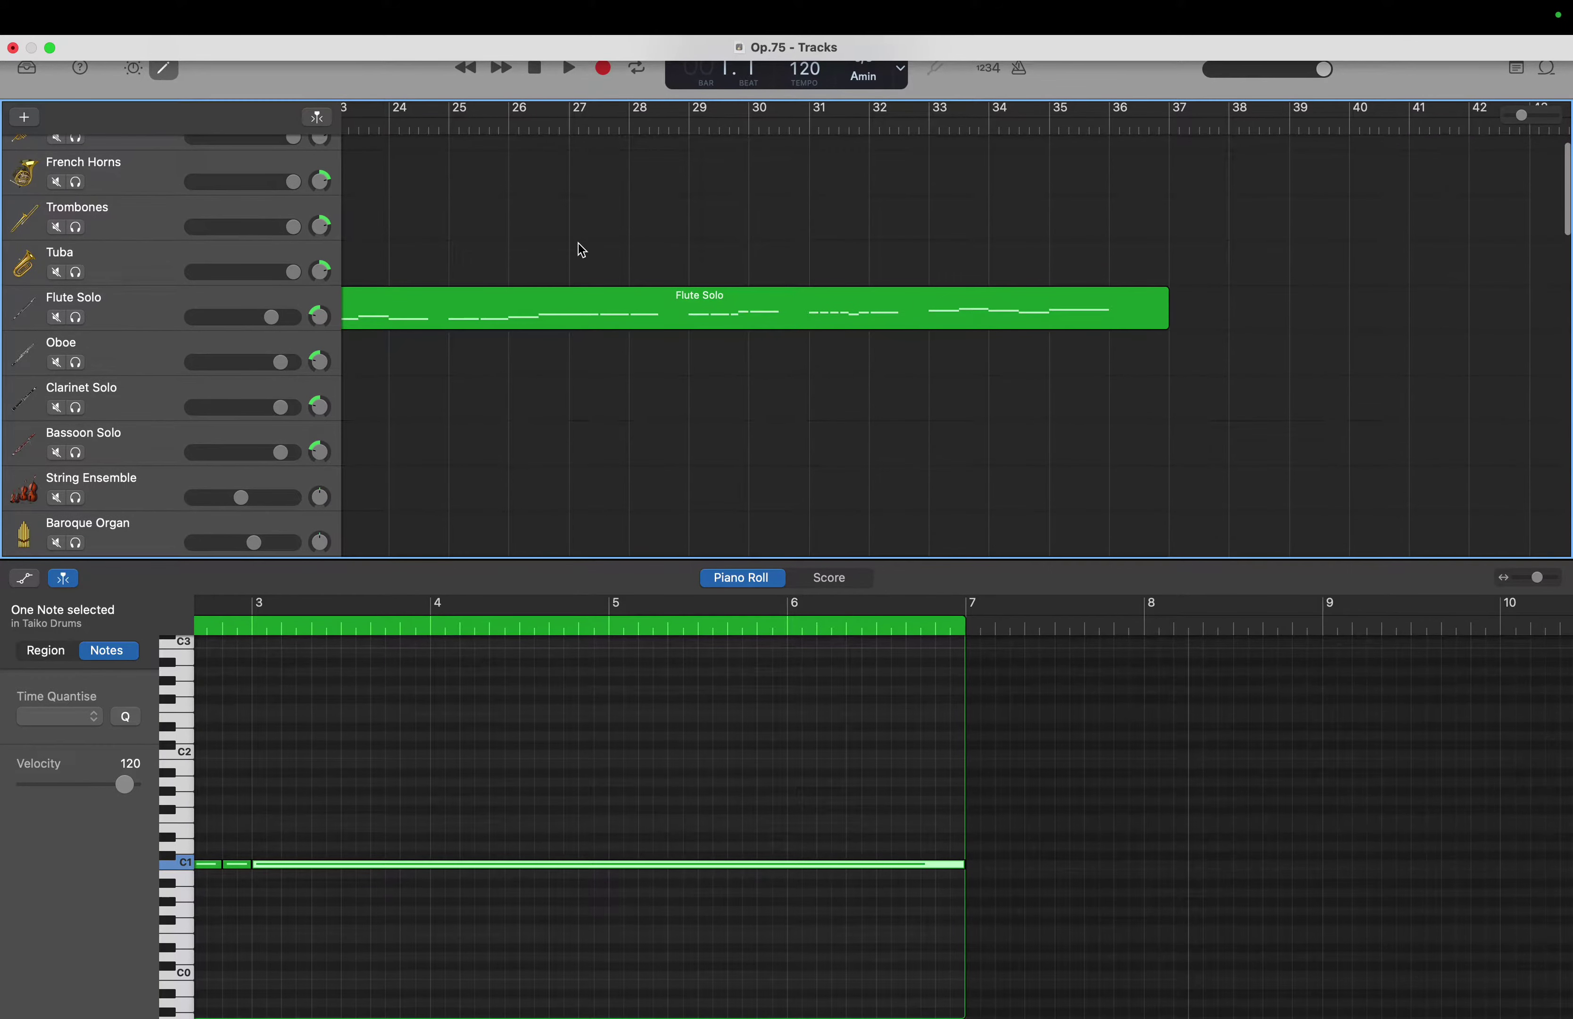
scroll(582, 250, "left", 2)
scroll(581, 250, "up", 1)
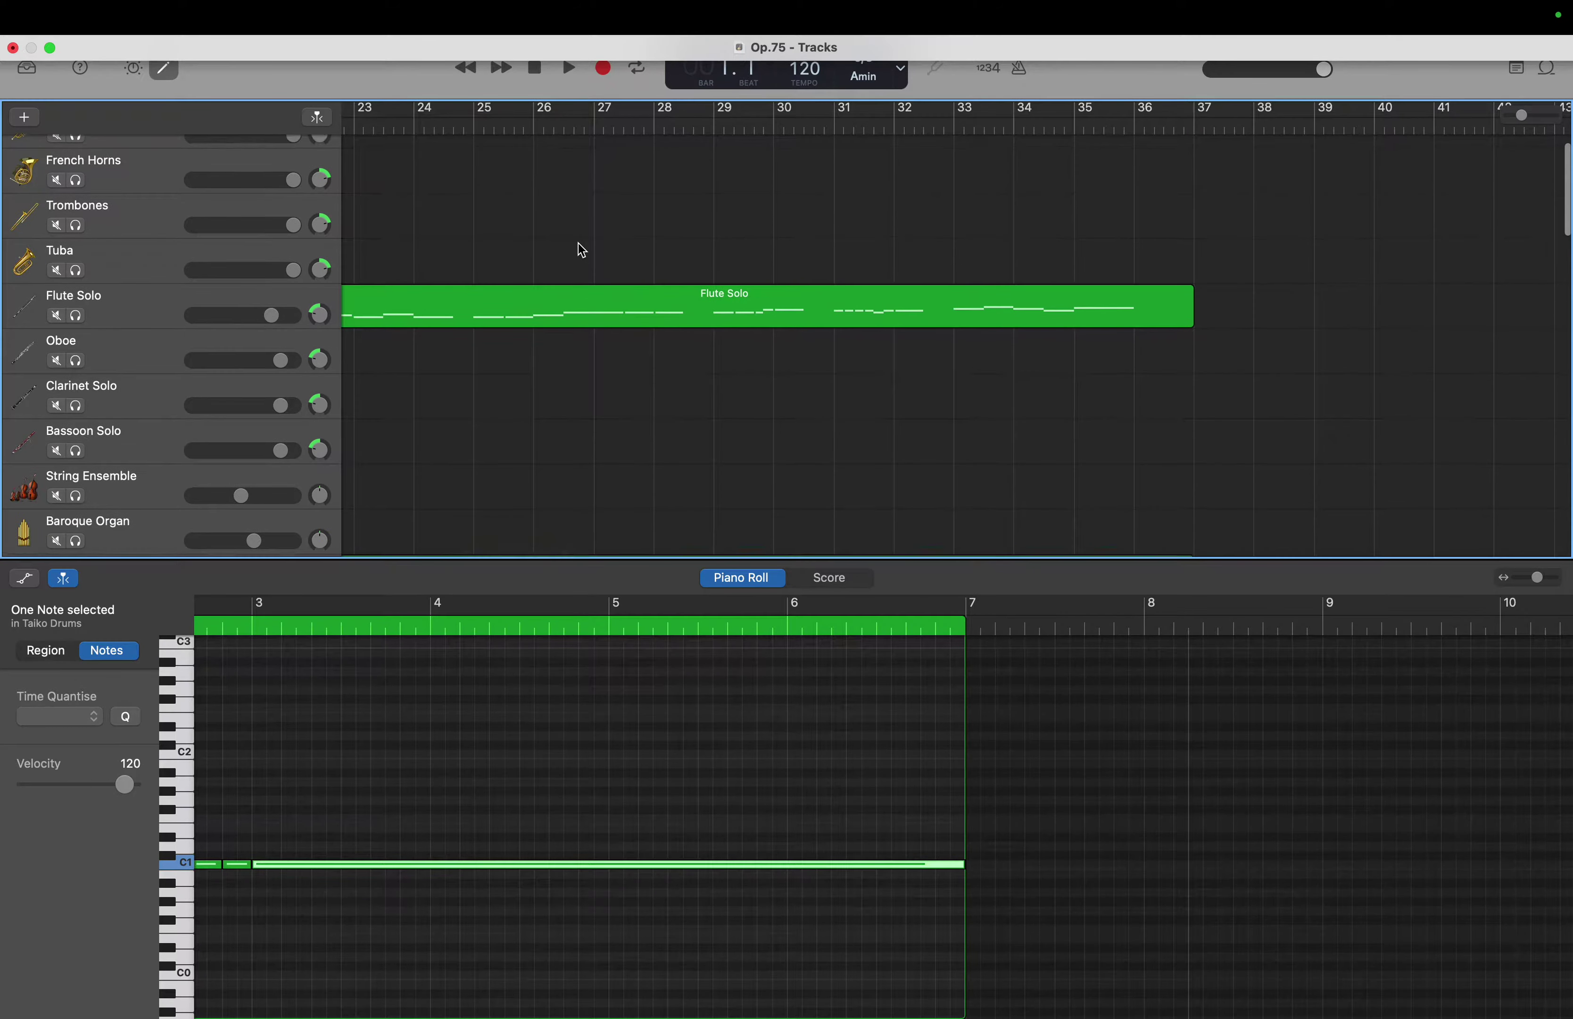
scroll(582, 250, "left", 2)
scroll(581, 250, "left", 5)
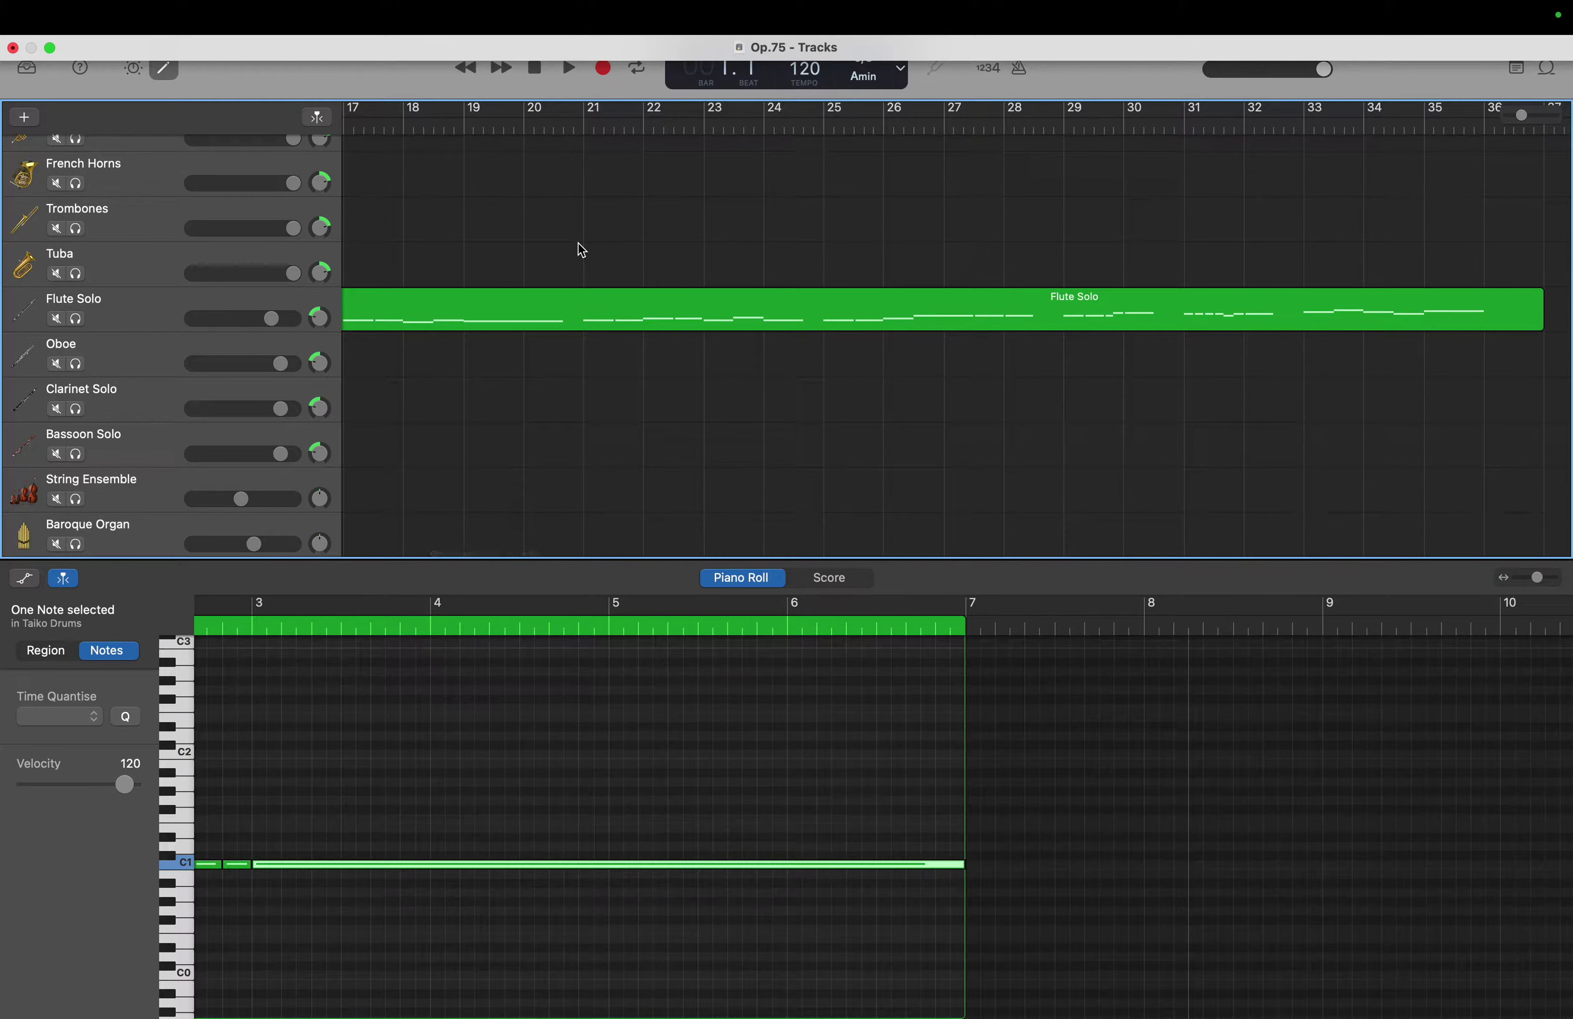
scroll(582, 250, "left", 10)
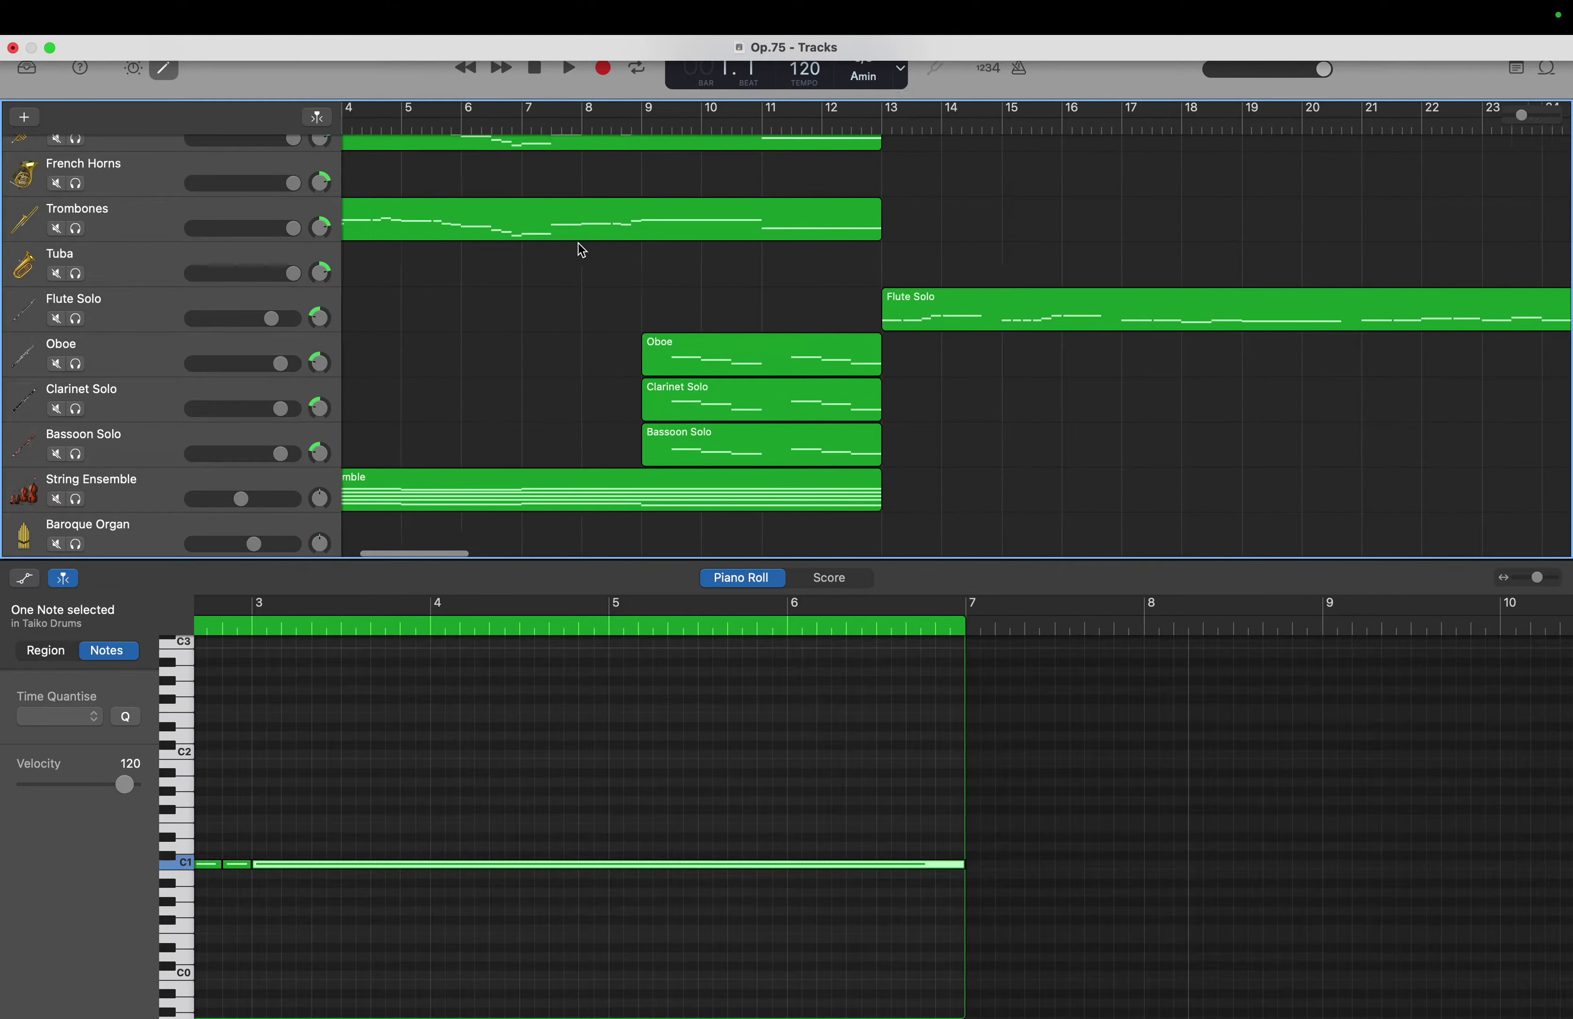
scroll(581, 250, "left", 2)
scroll(581, 250, "down", 1)
scroll(581, 250, "right", 1)
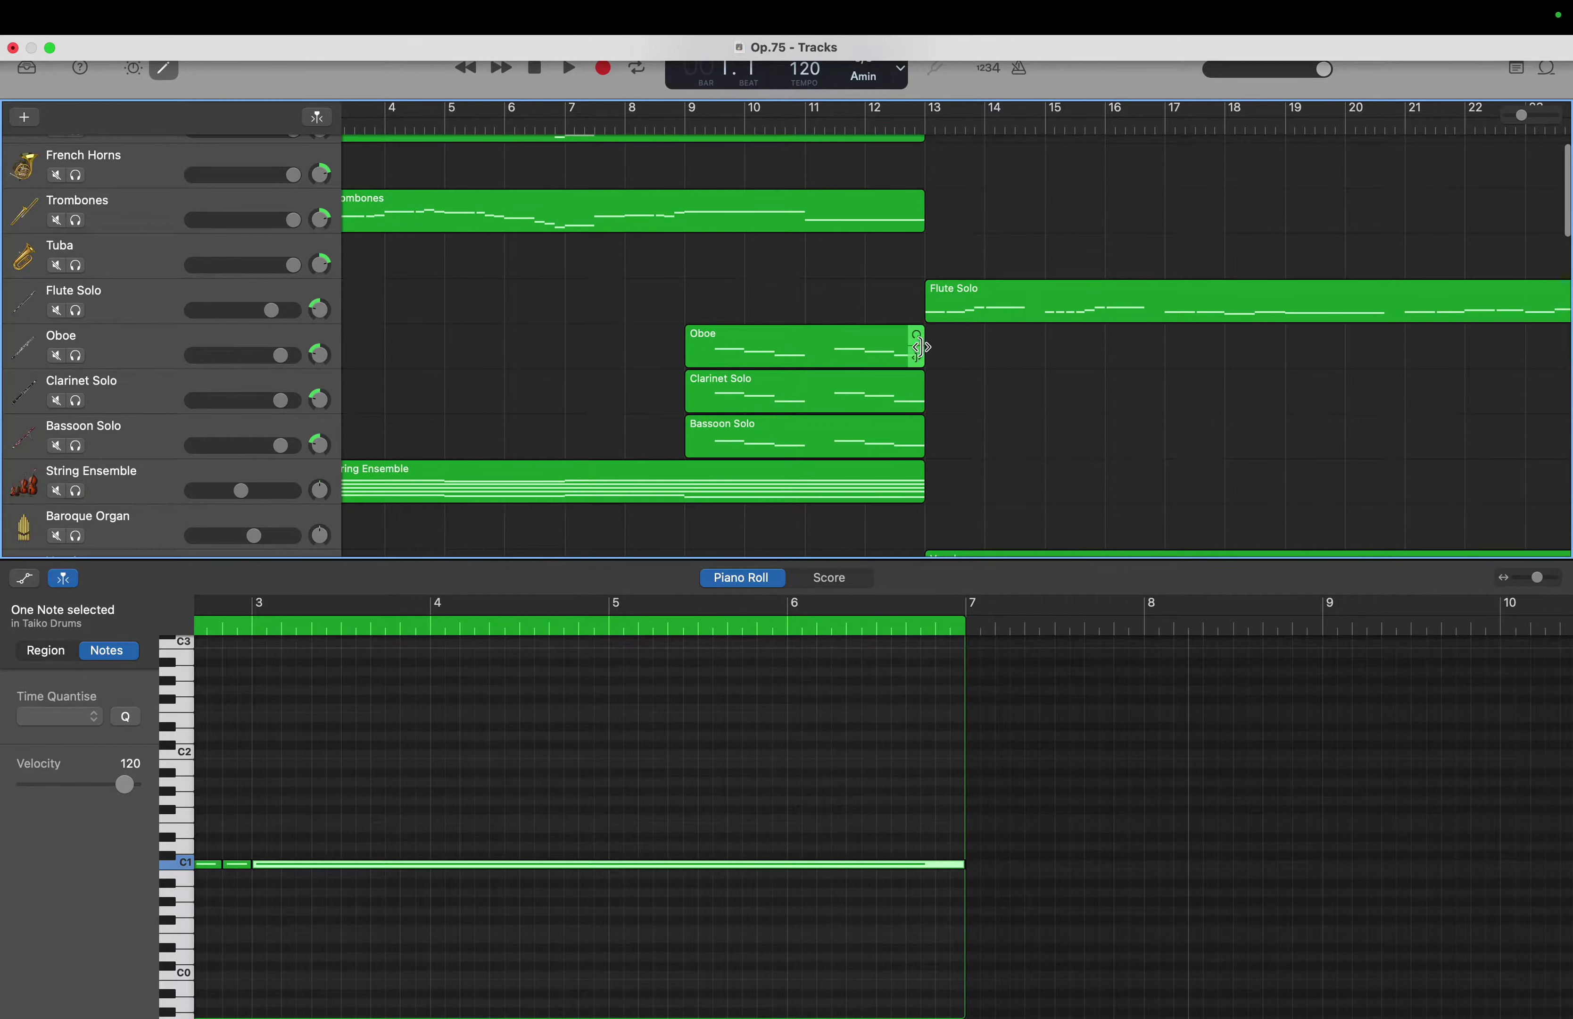
scroll(919, 347, "up", 2)
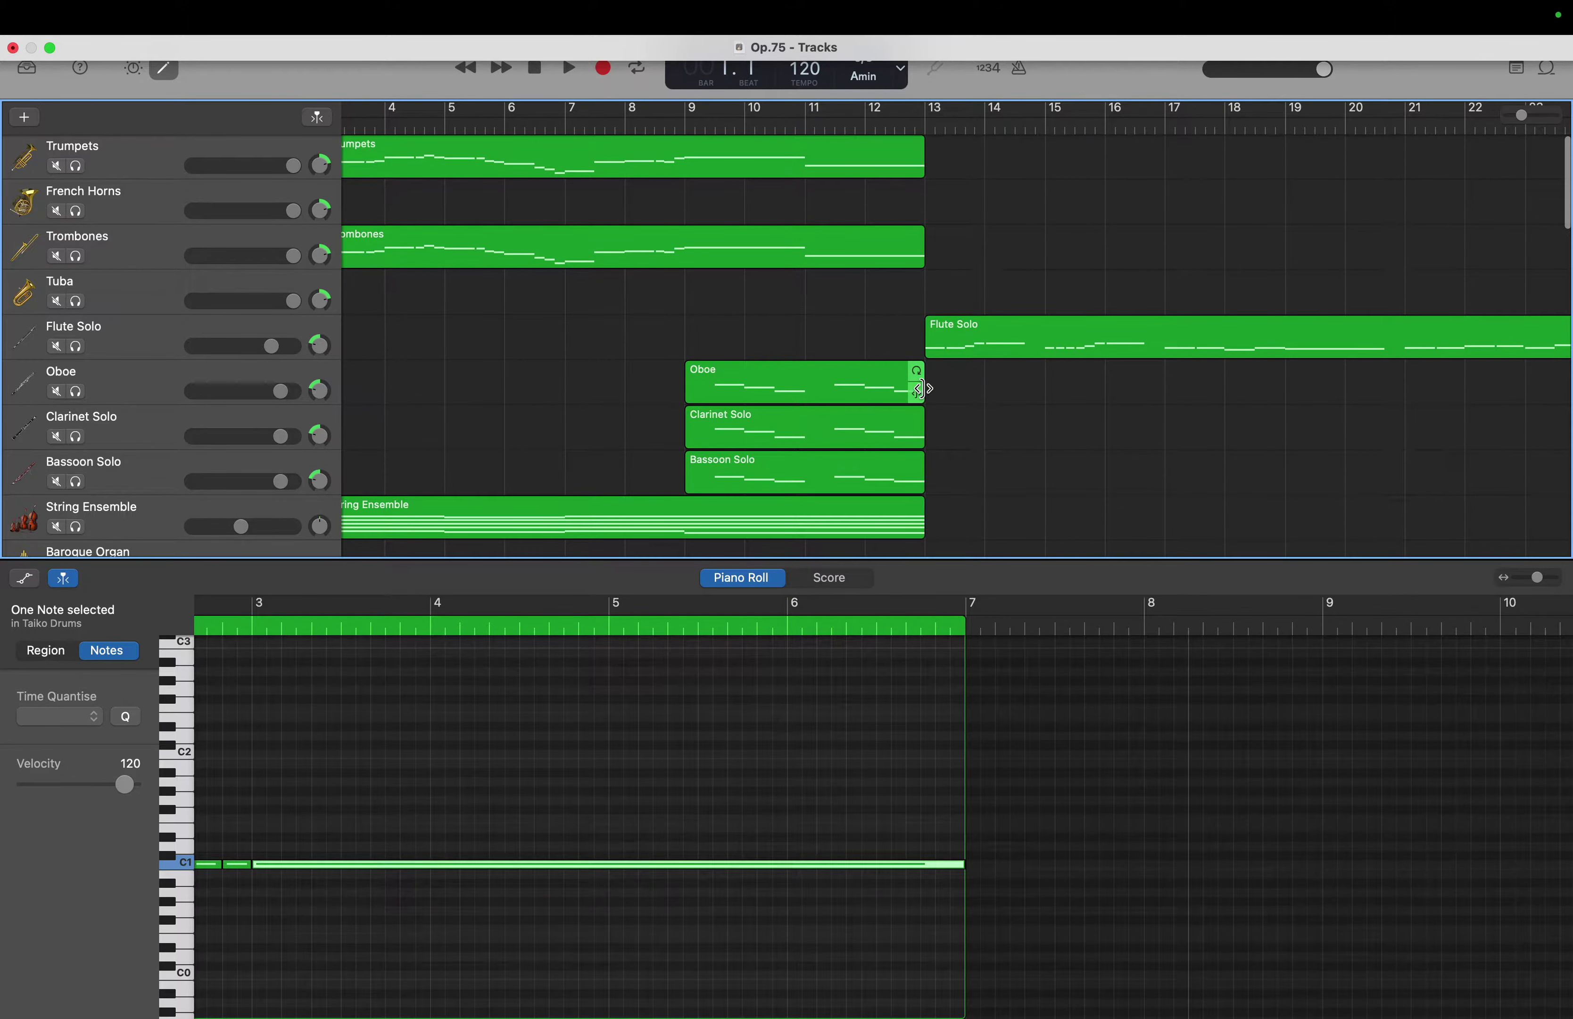
left_click_drag(920, 389, 1444, 455)
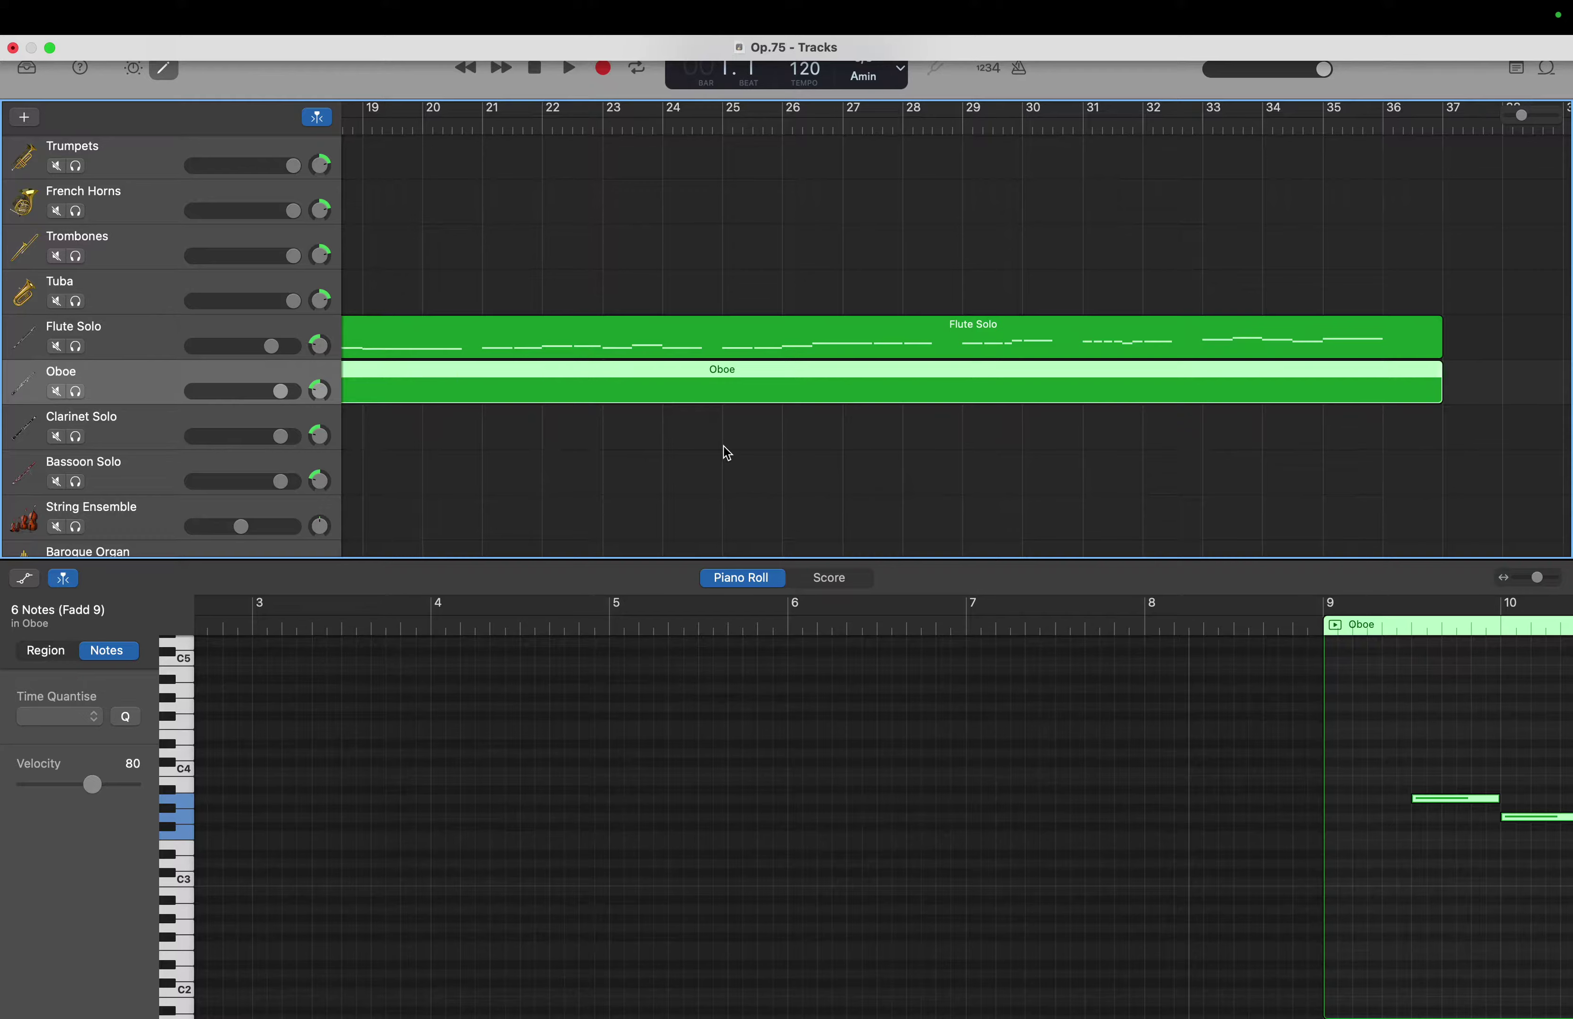
Extend the Clarinet Solo and Bassoon Solo regions so both end at bar 37, matching the Oboe region.
scroll(723, 450, "left", 10)
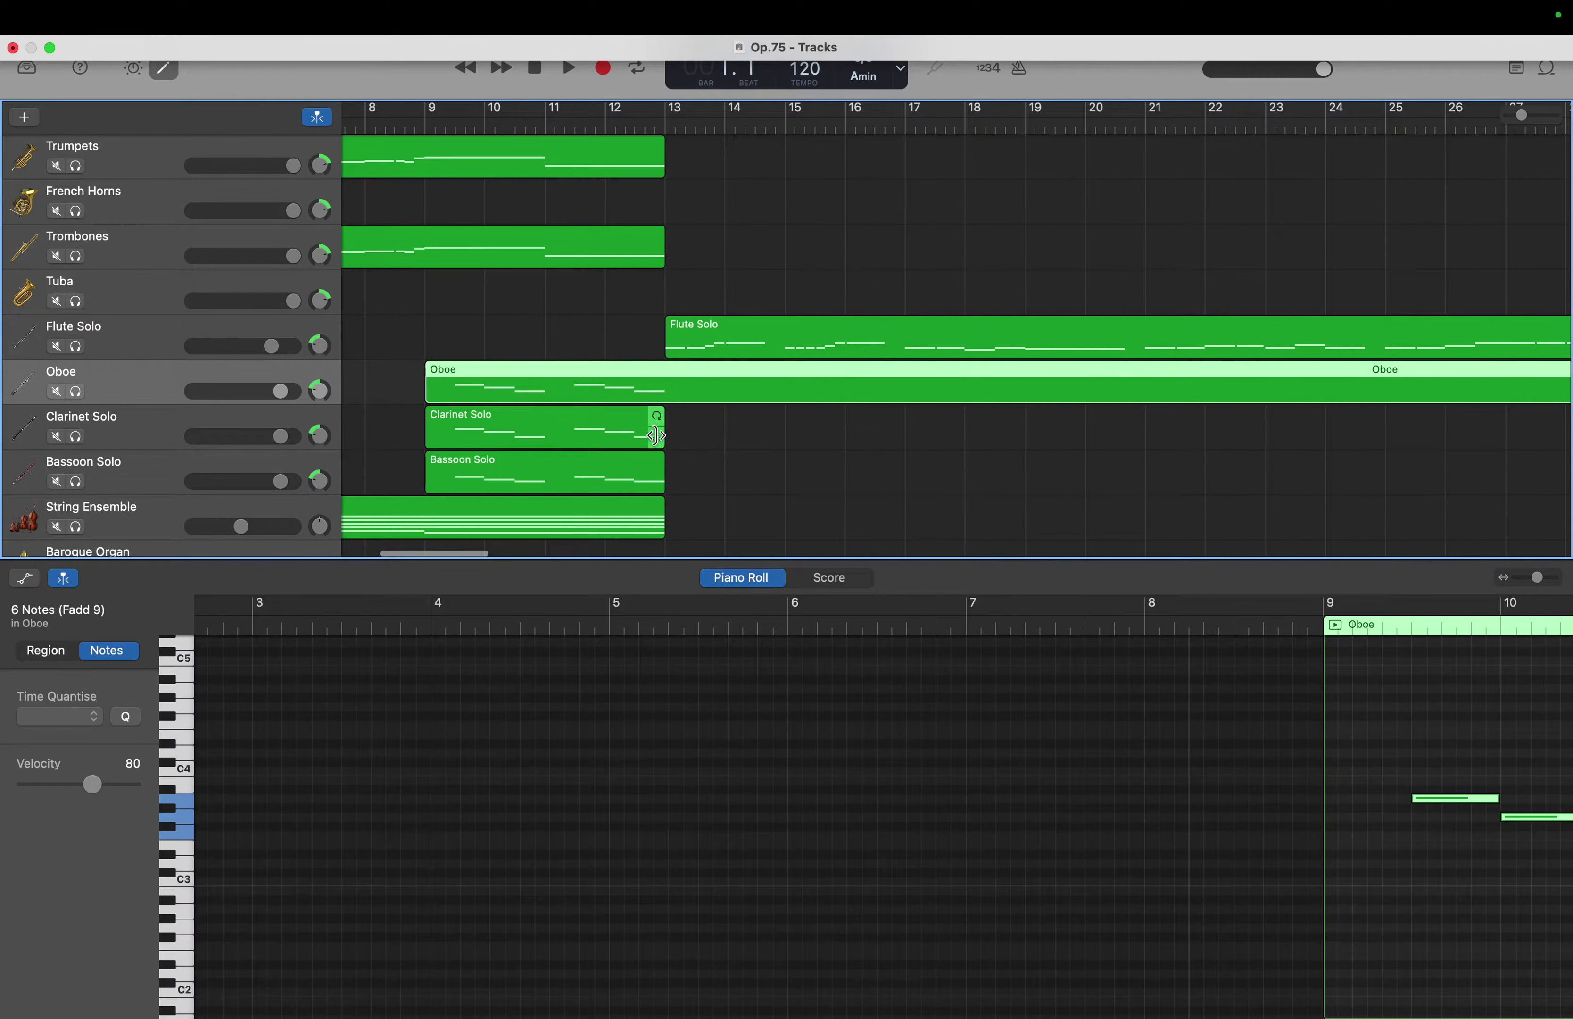
left_click_drag(659, 436, 1399, 537)
scroll(1398, 534, "up", 8)
scroll(921, 404, "left", 10)
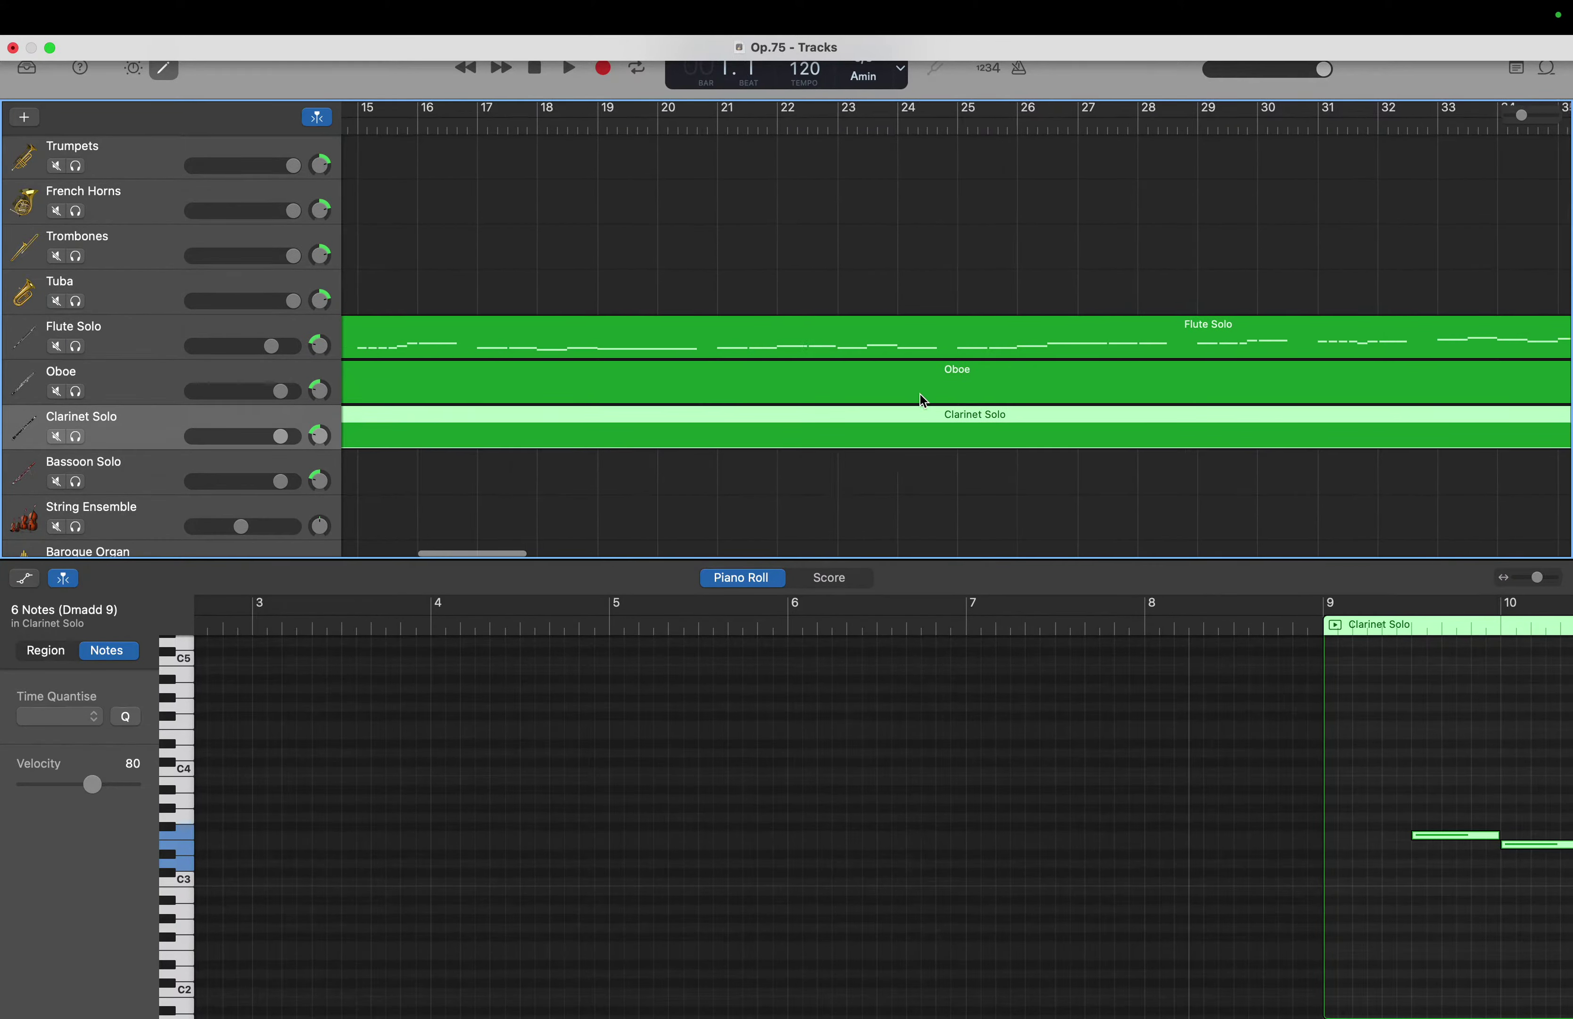
scroll(923, 401, "left", 2)
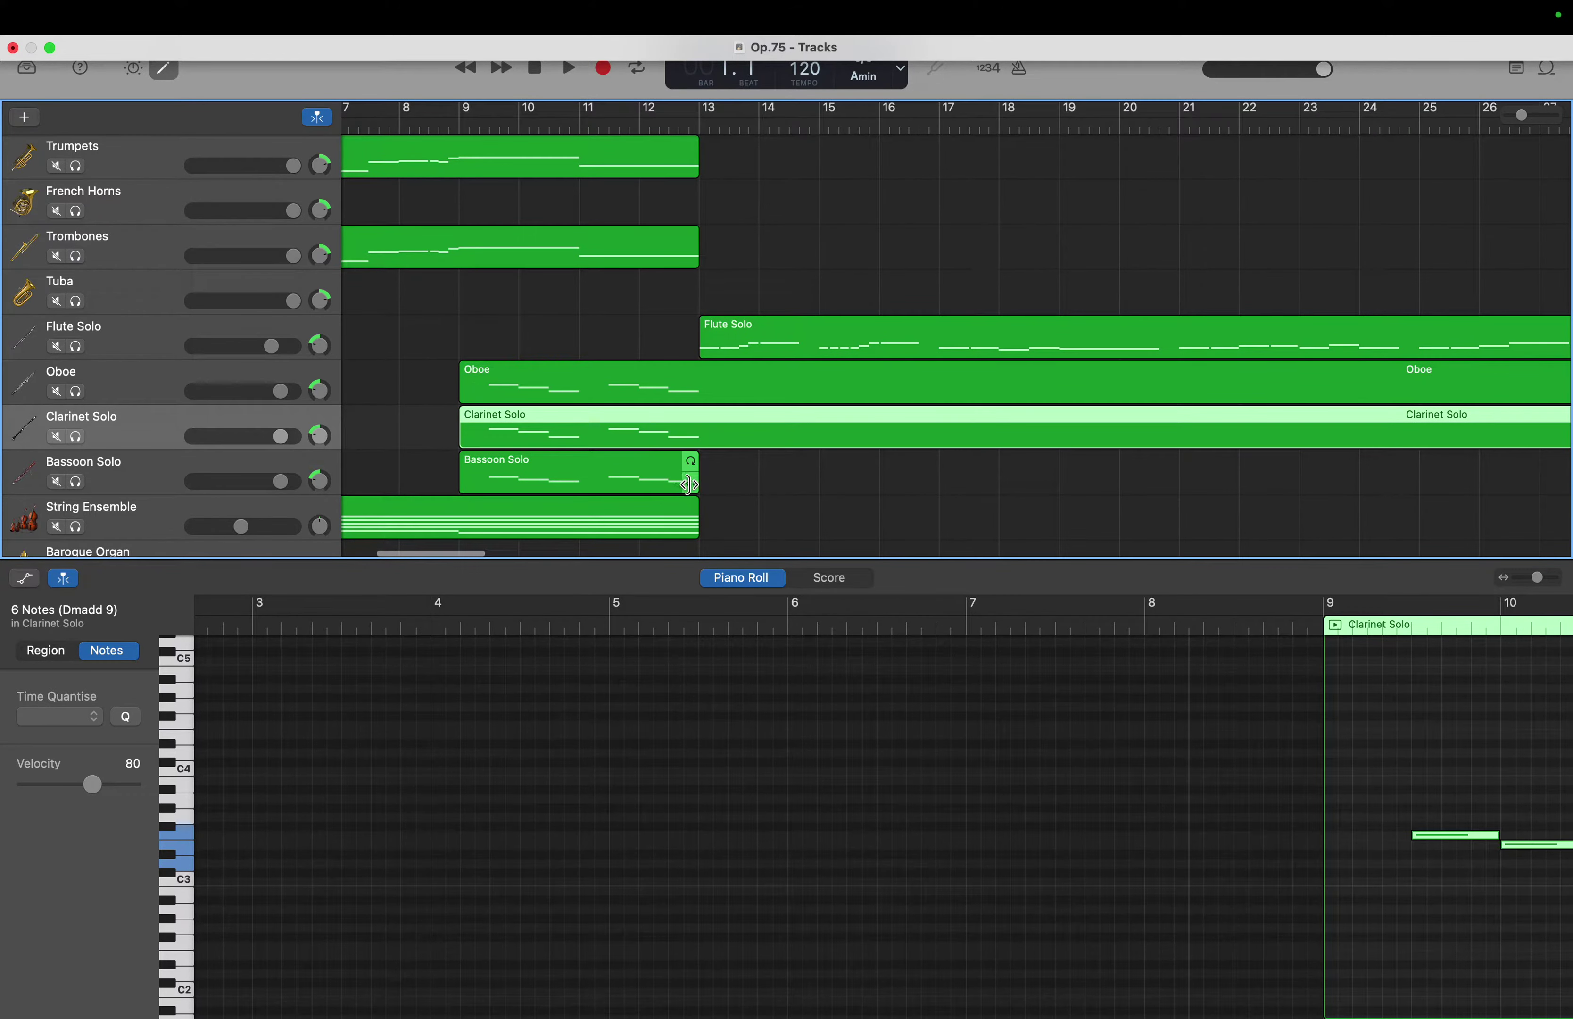
left_click_drag(696, 487, 1468, 544)
scroll(1468, 546, "up", 5)
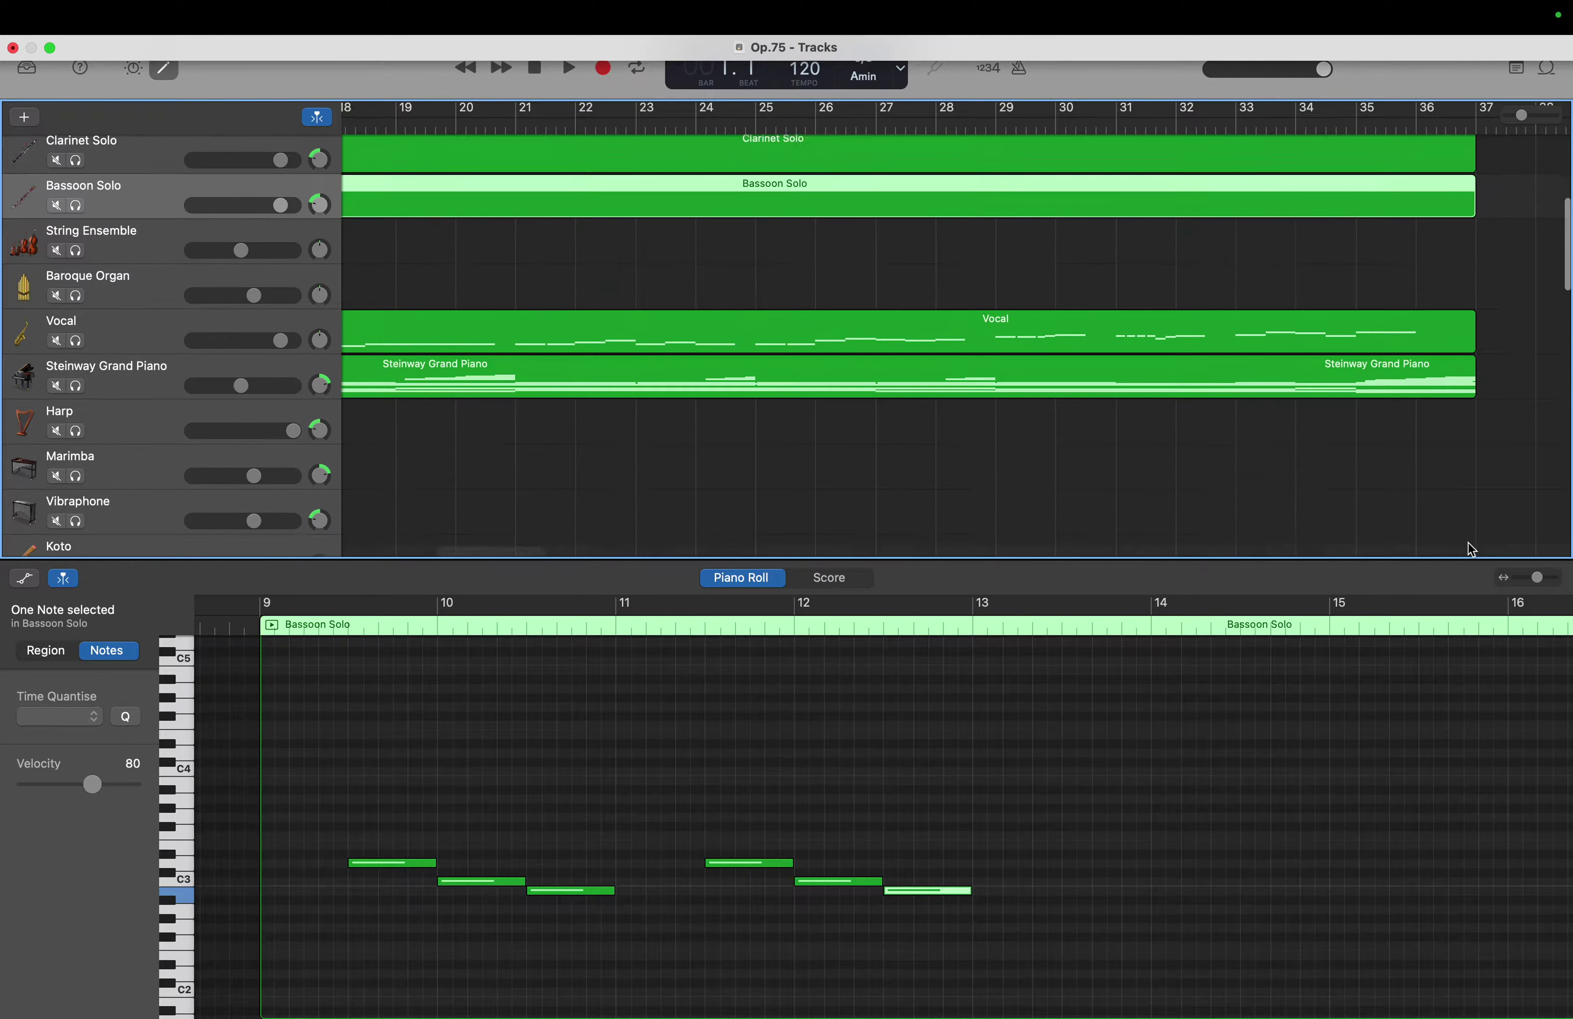
scroll(1470, 549, "up", 3)
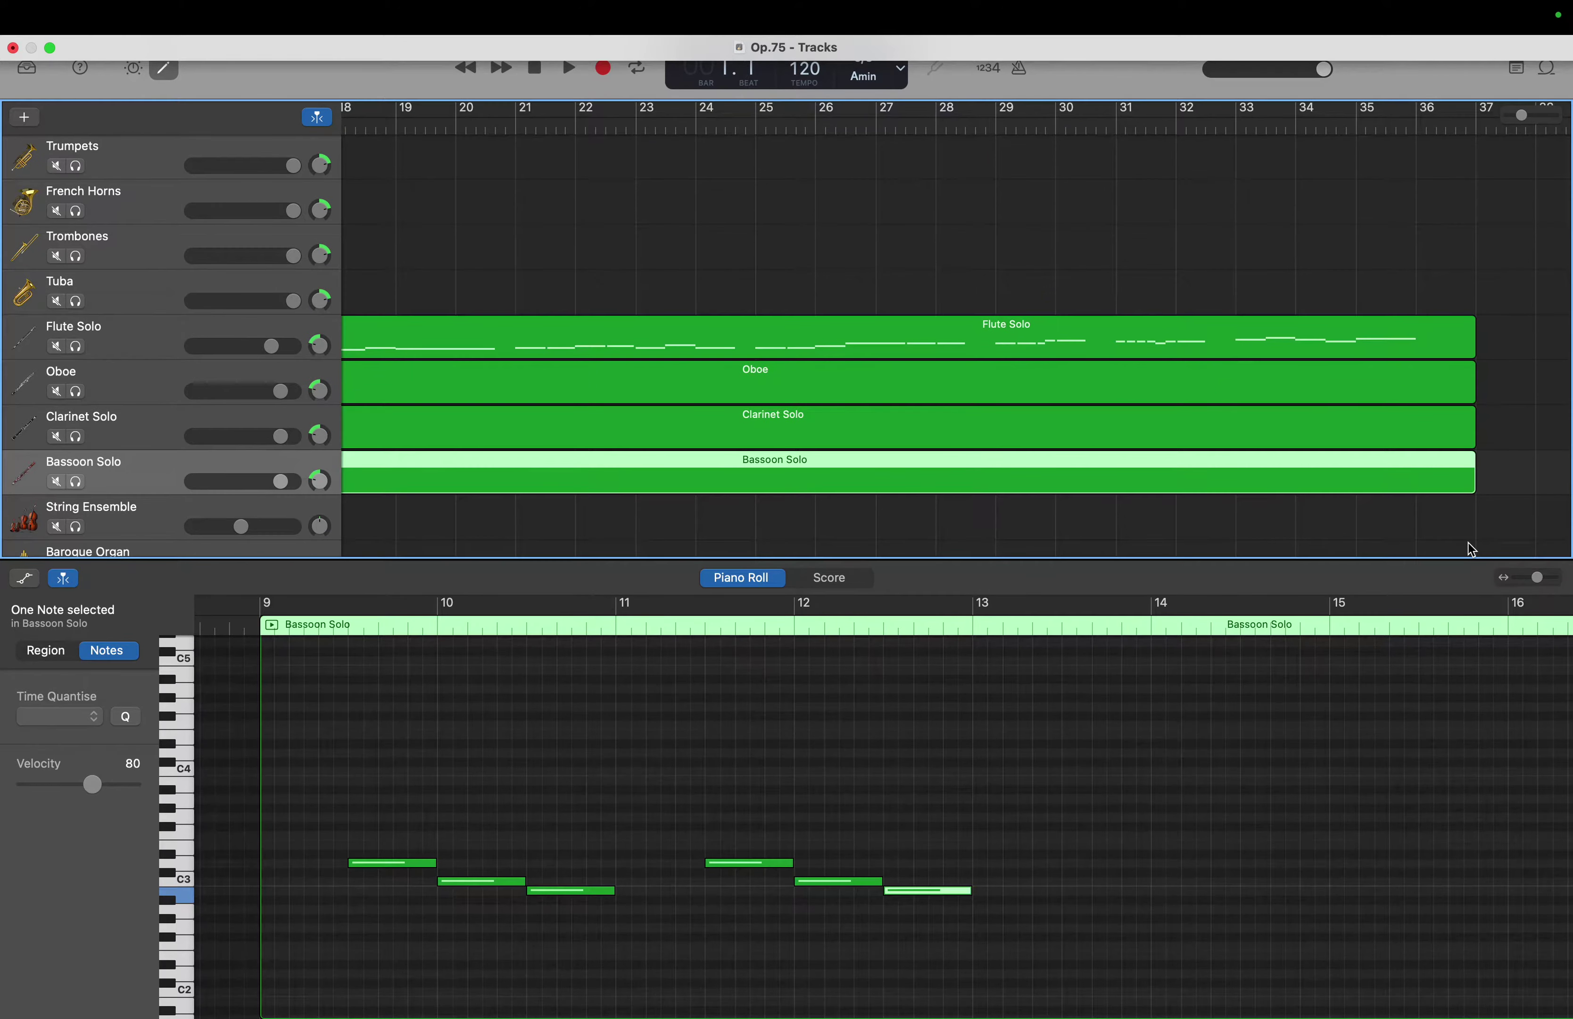
Copy the Oboe's three-note descending phrase from bars 11–12 and paste it at bar 35, beat 4.
key("Return")
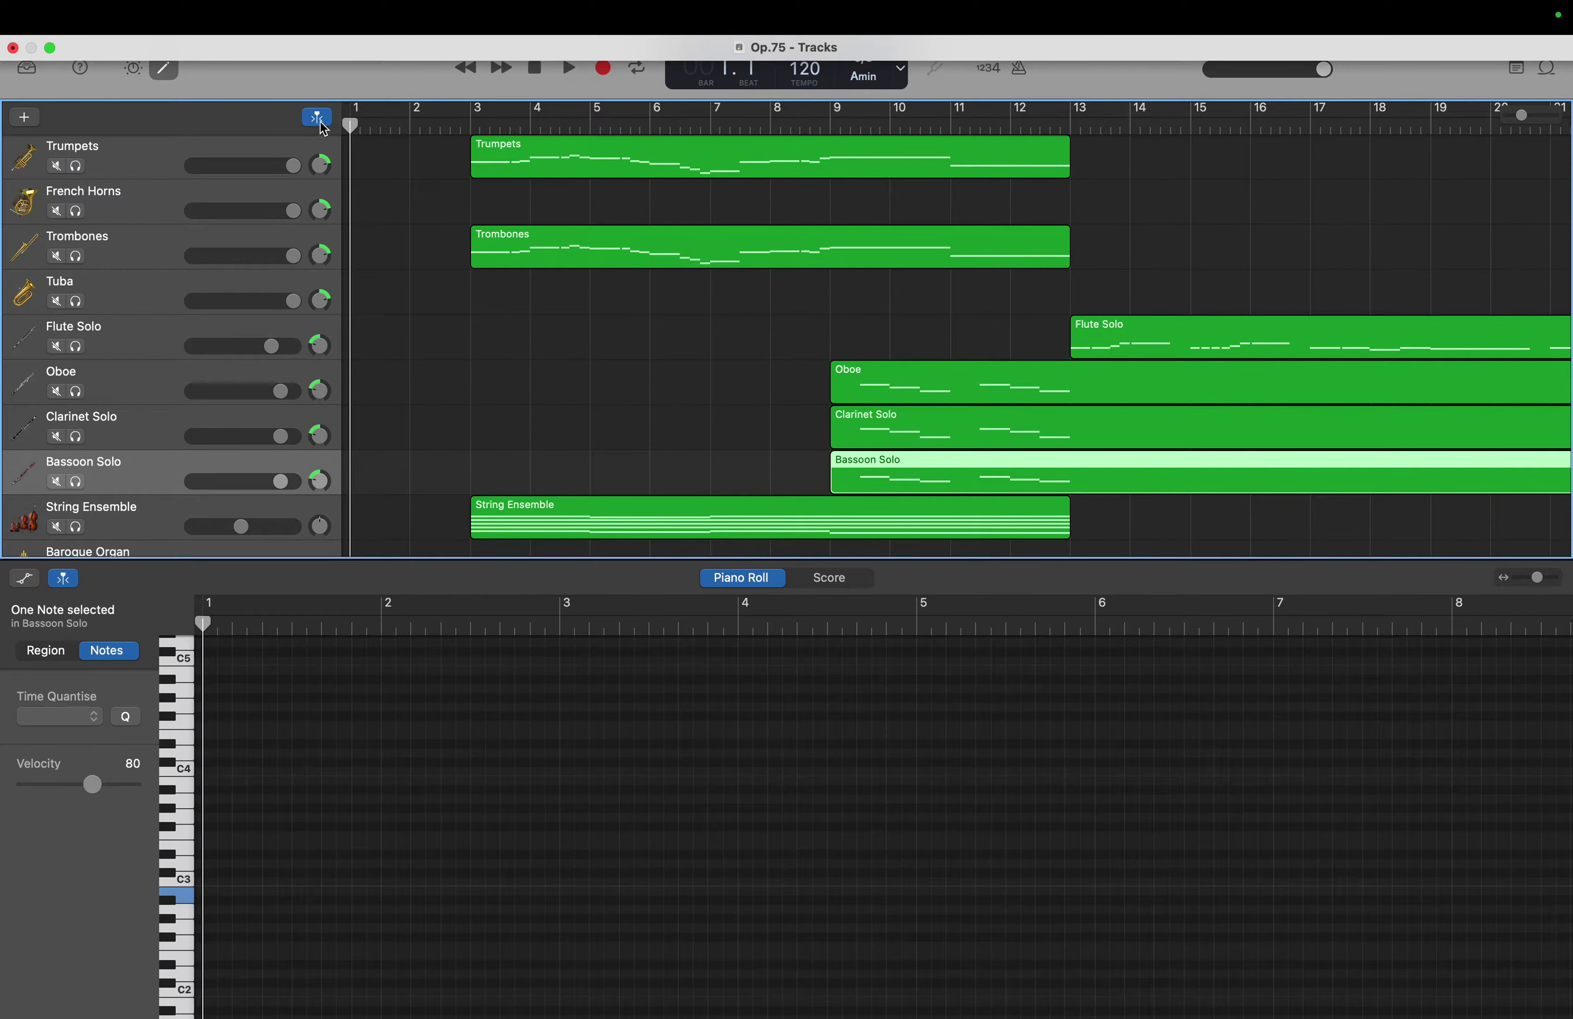
left_click_drag(341, 121, 1291, 433)
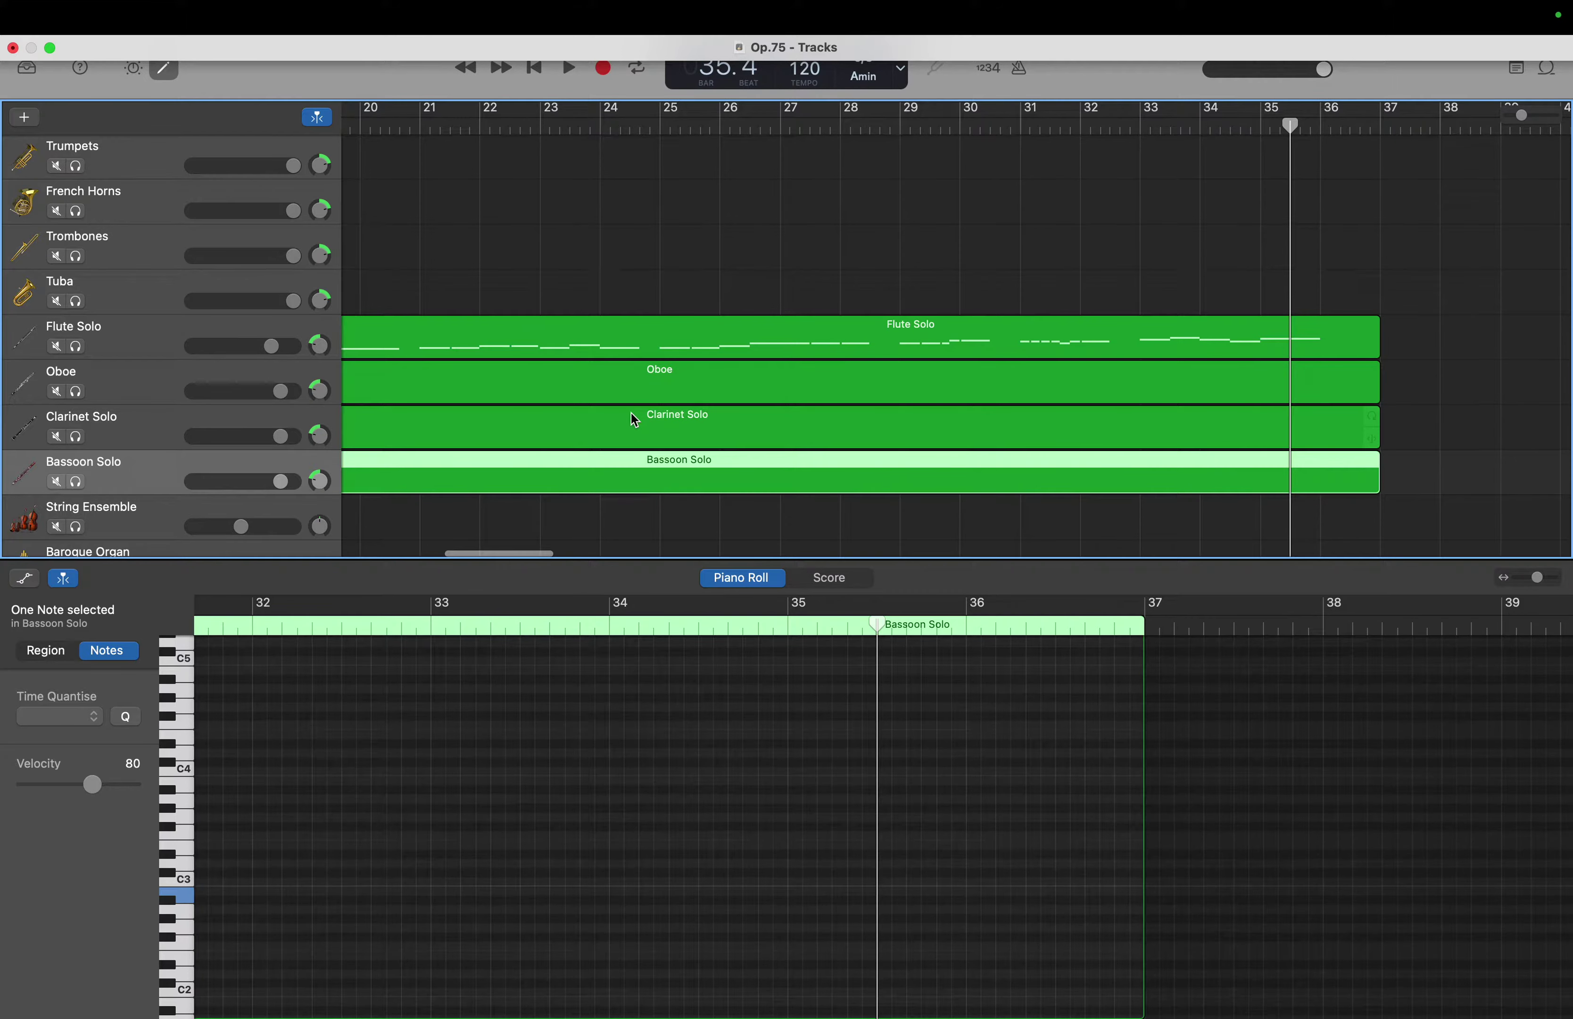
left_click(640, 694)
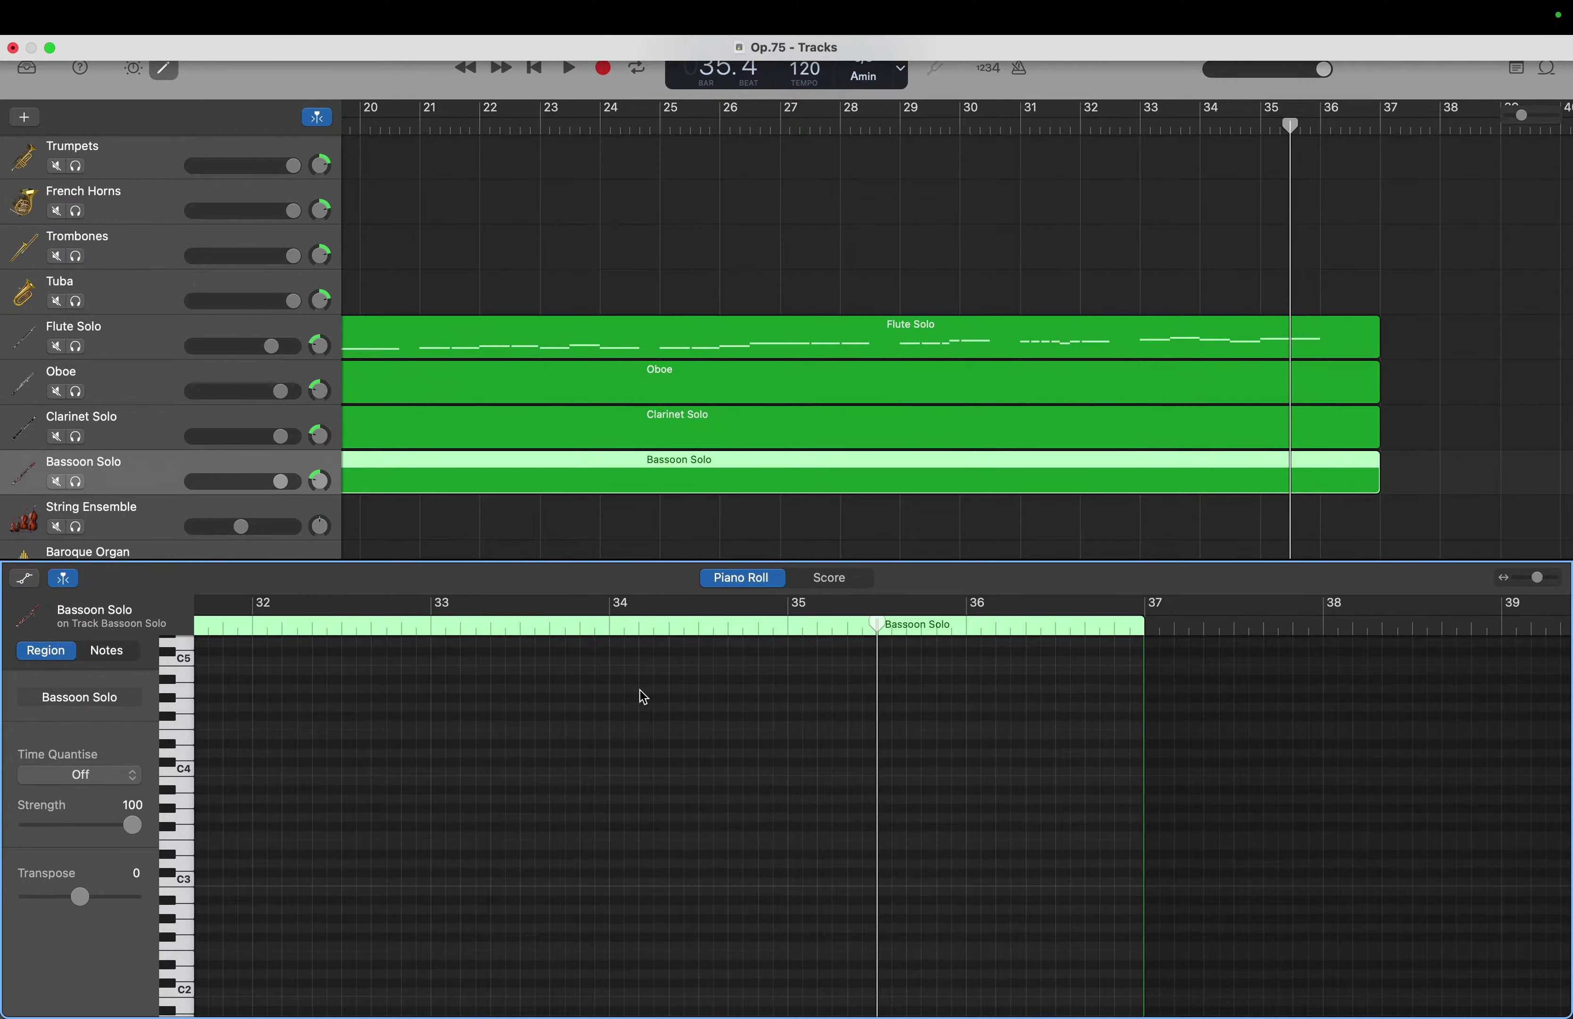
left_click(595, 393)
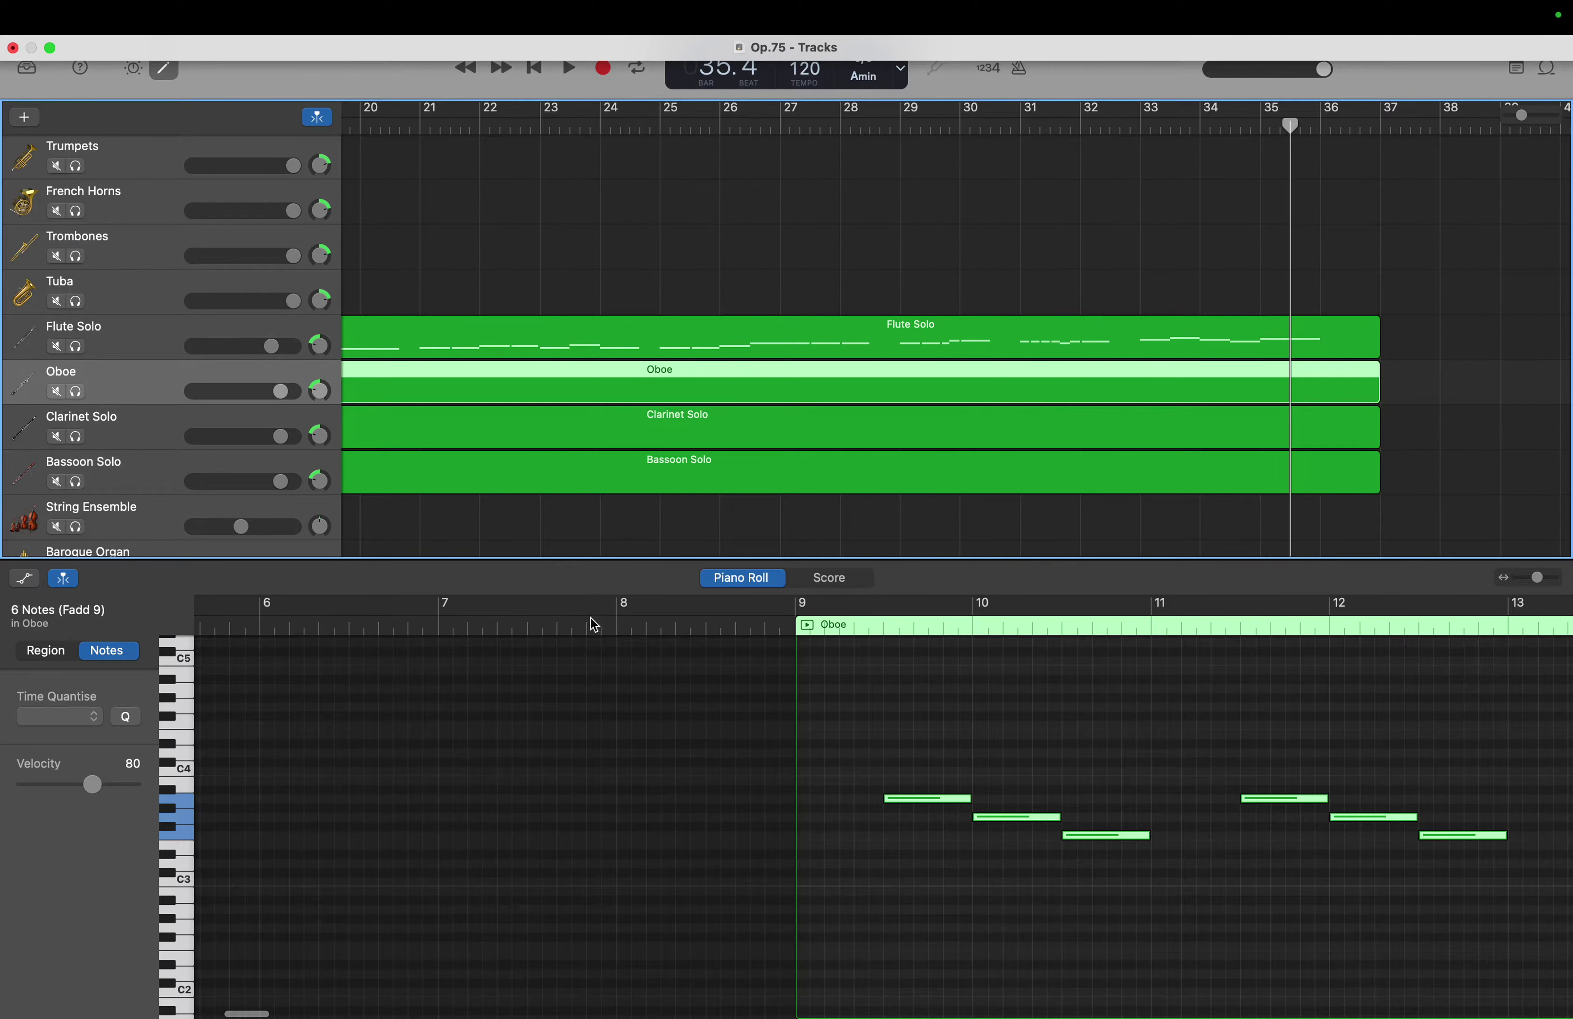
left_click(894, 709)
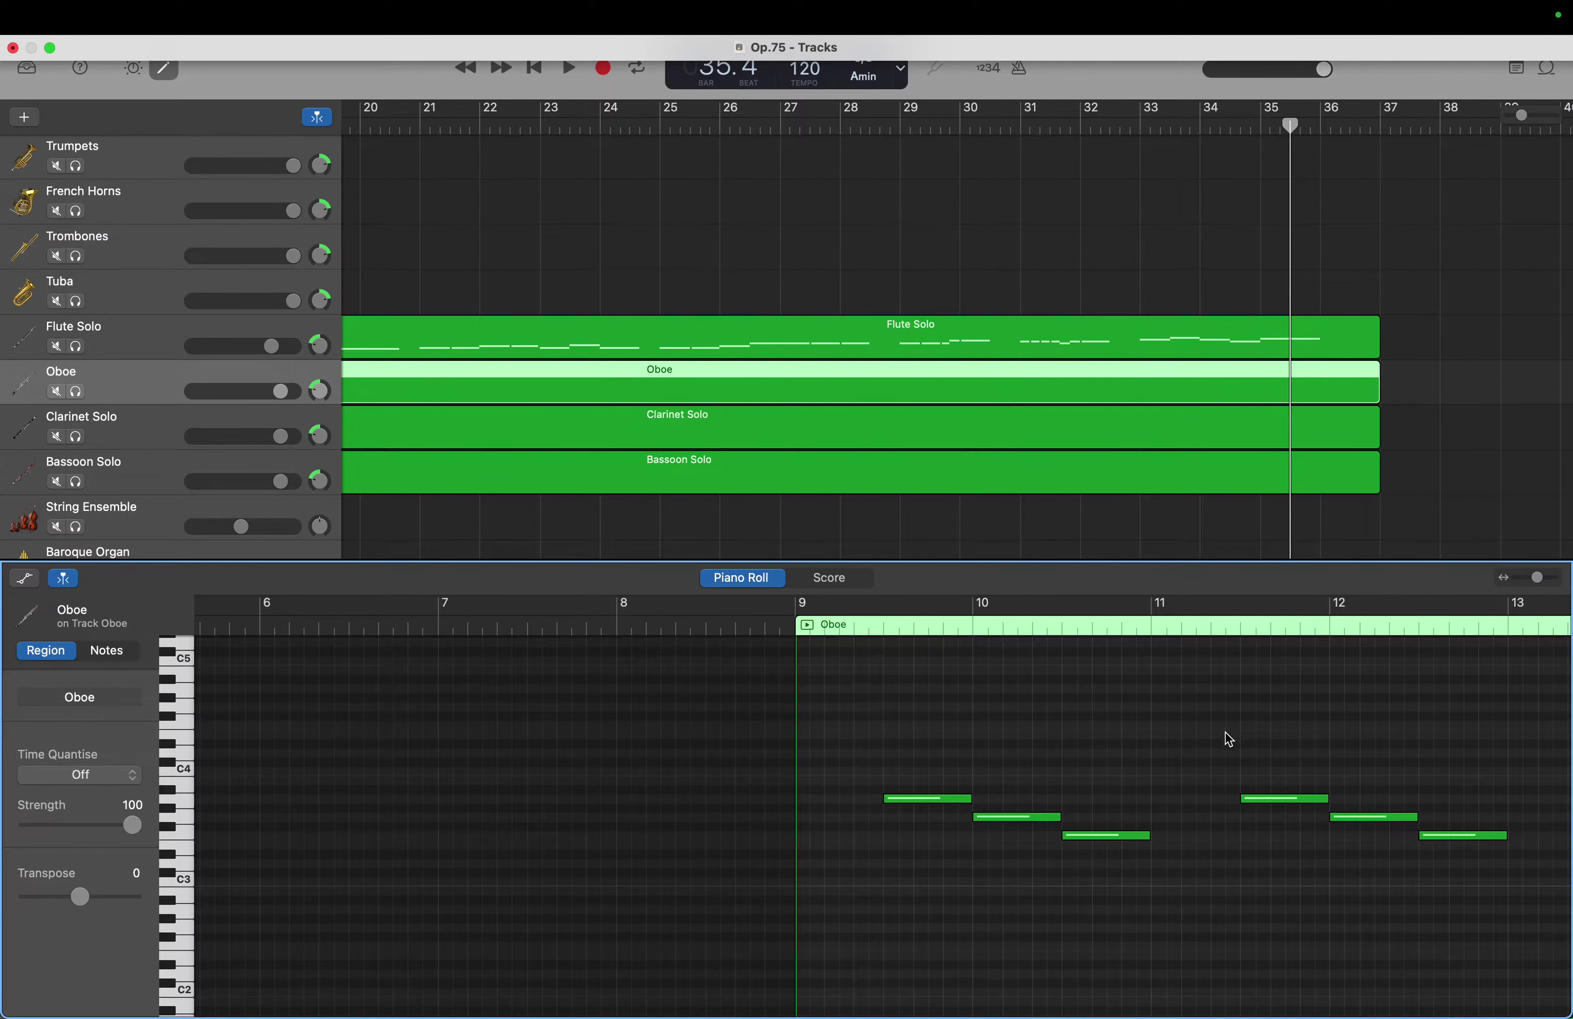
left_click_drag(1228, 739, 1522, 887)
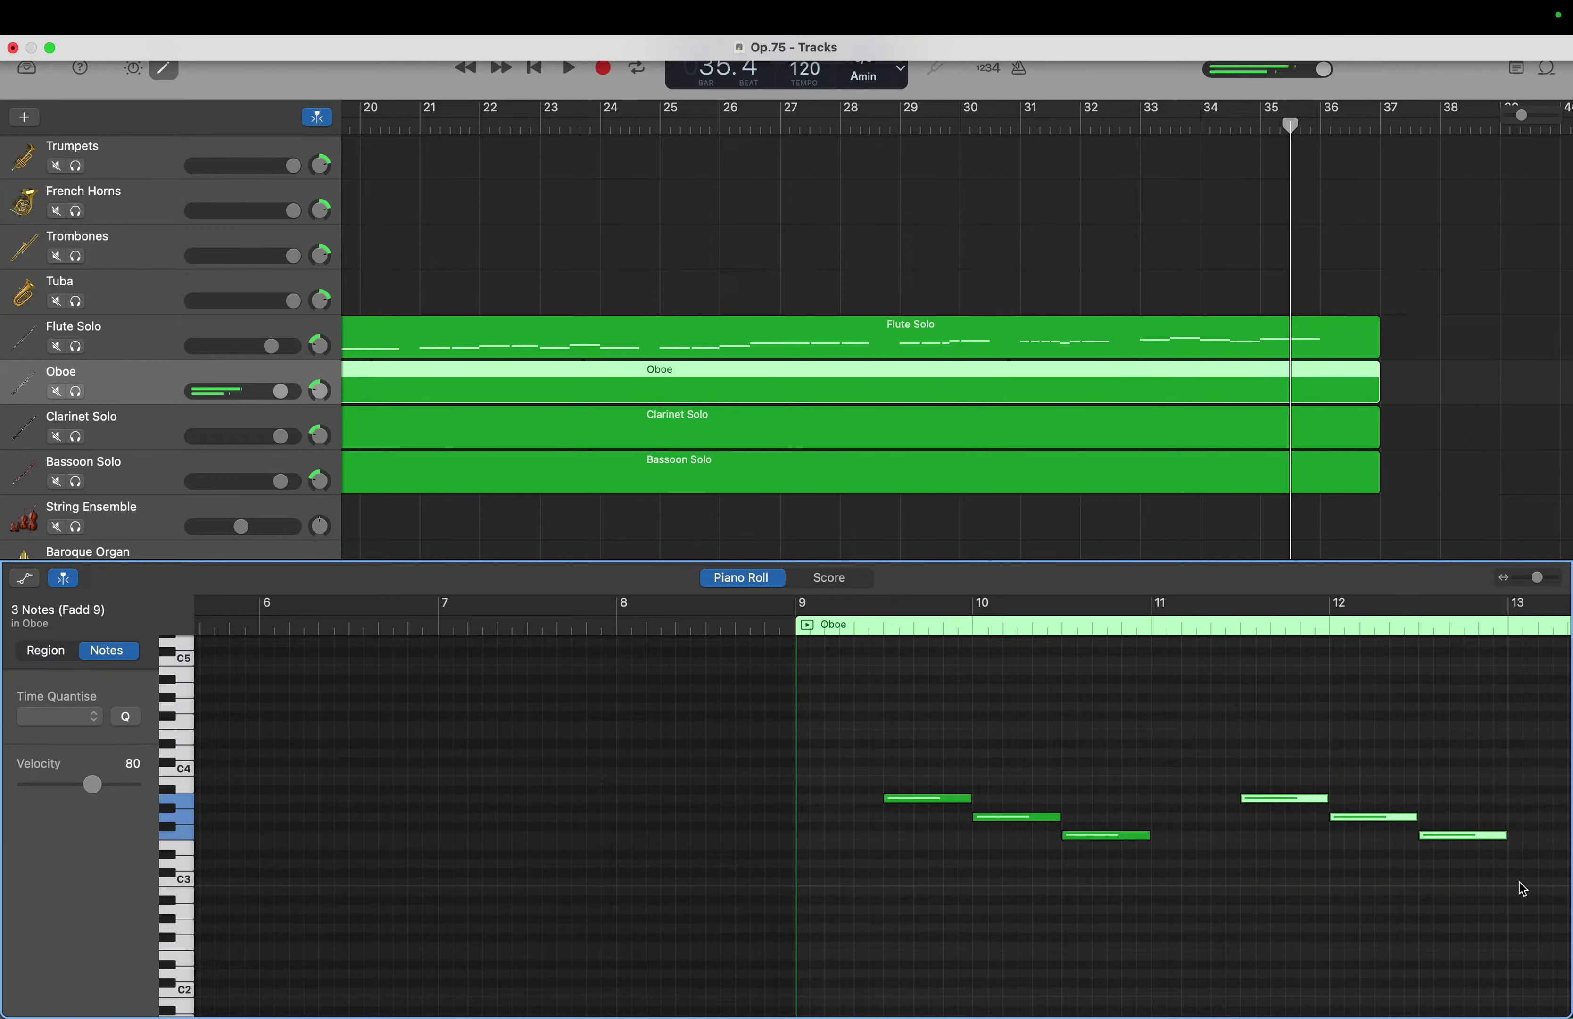
key("super+c")
key("super+v")
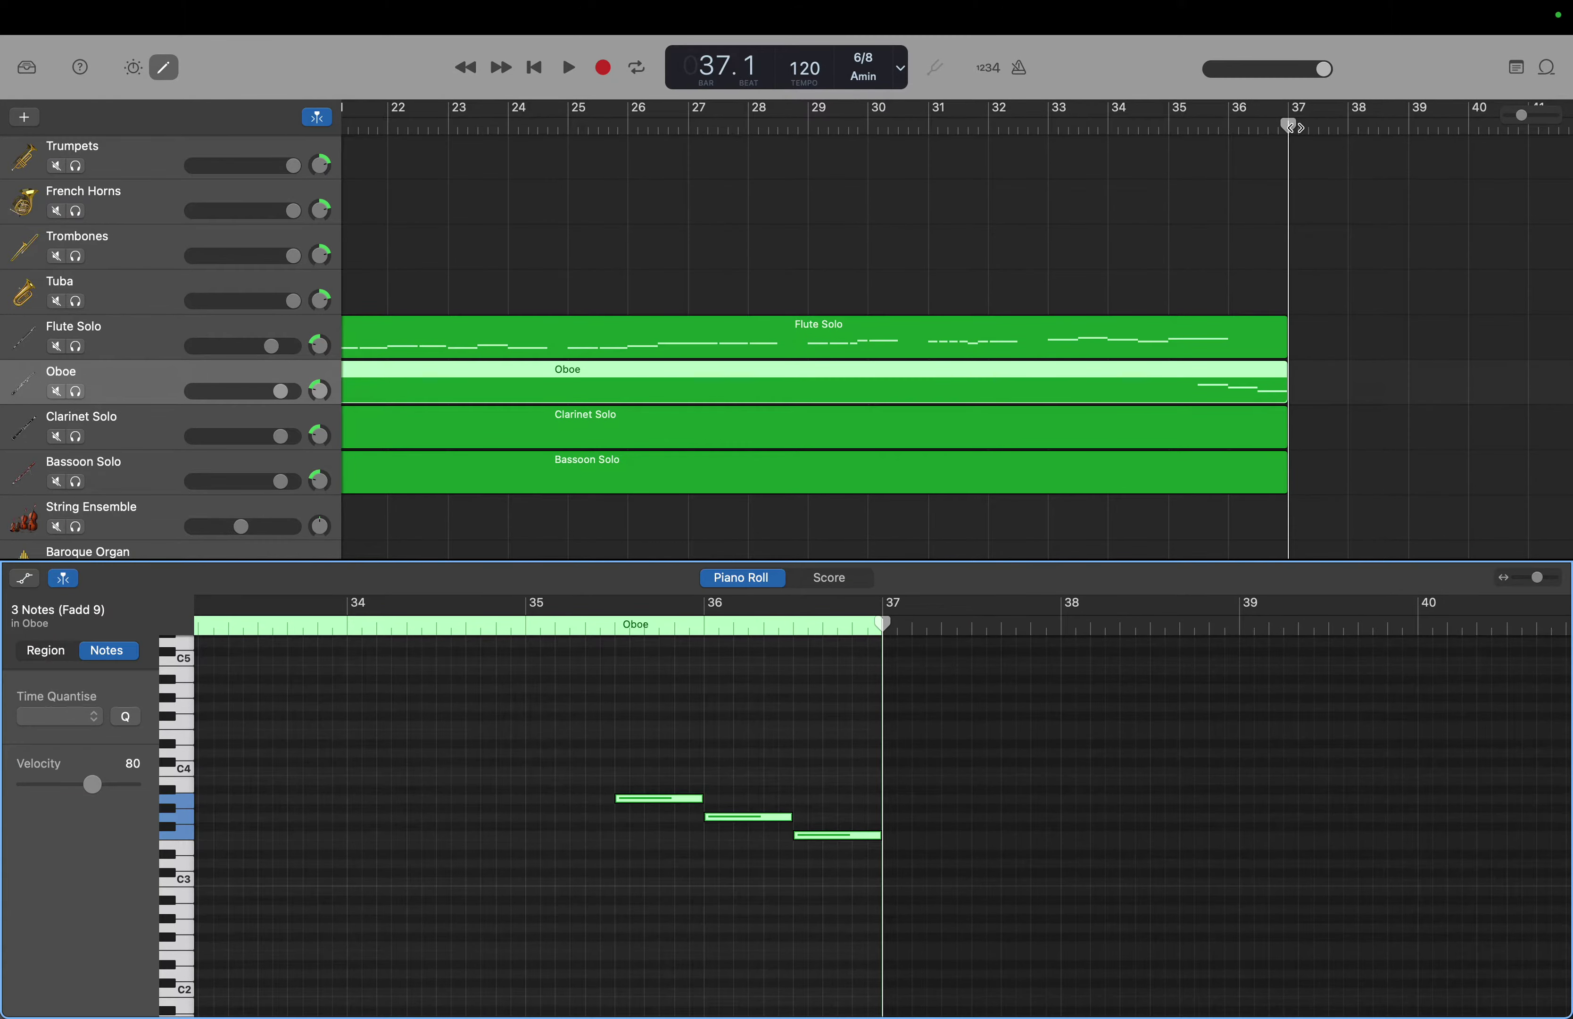
Copy the Clarinet Solo's three-note phrase from bars 11–12 and paste it at bar 35, beat 4.
left_click_drag(1293, 127, 1198, 130)
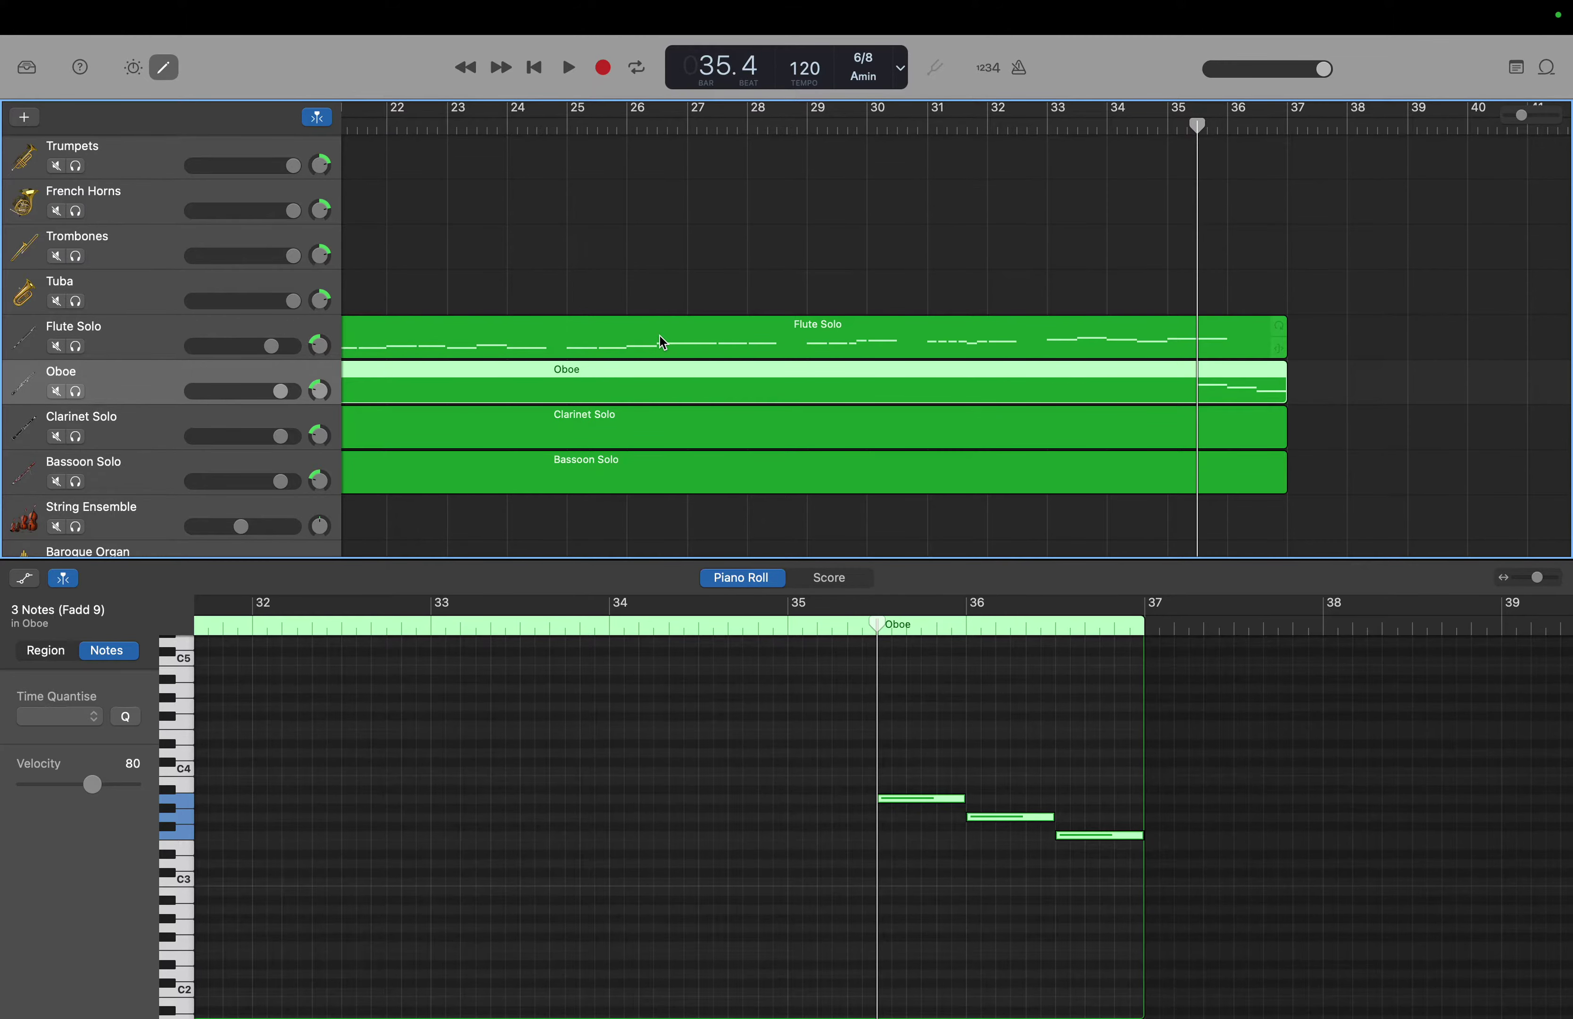
left_click(150, 428)
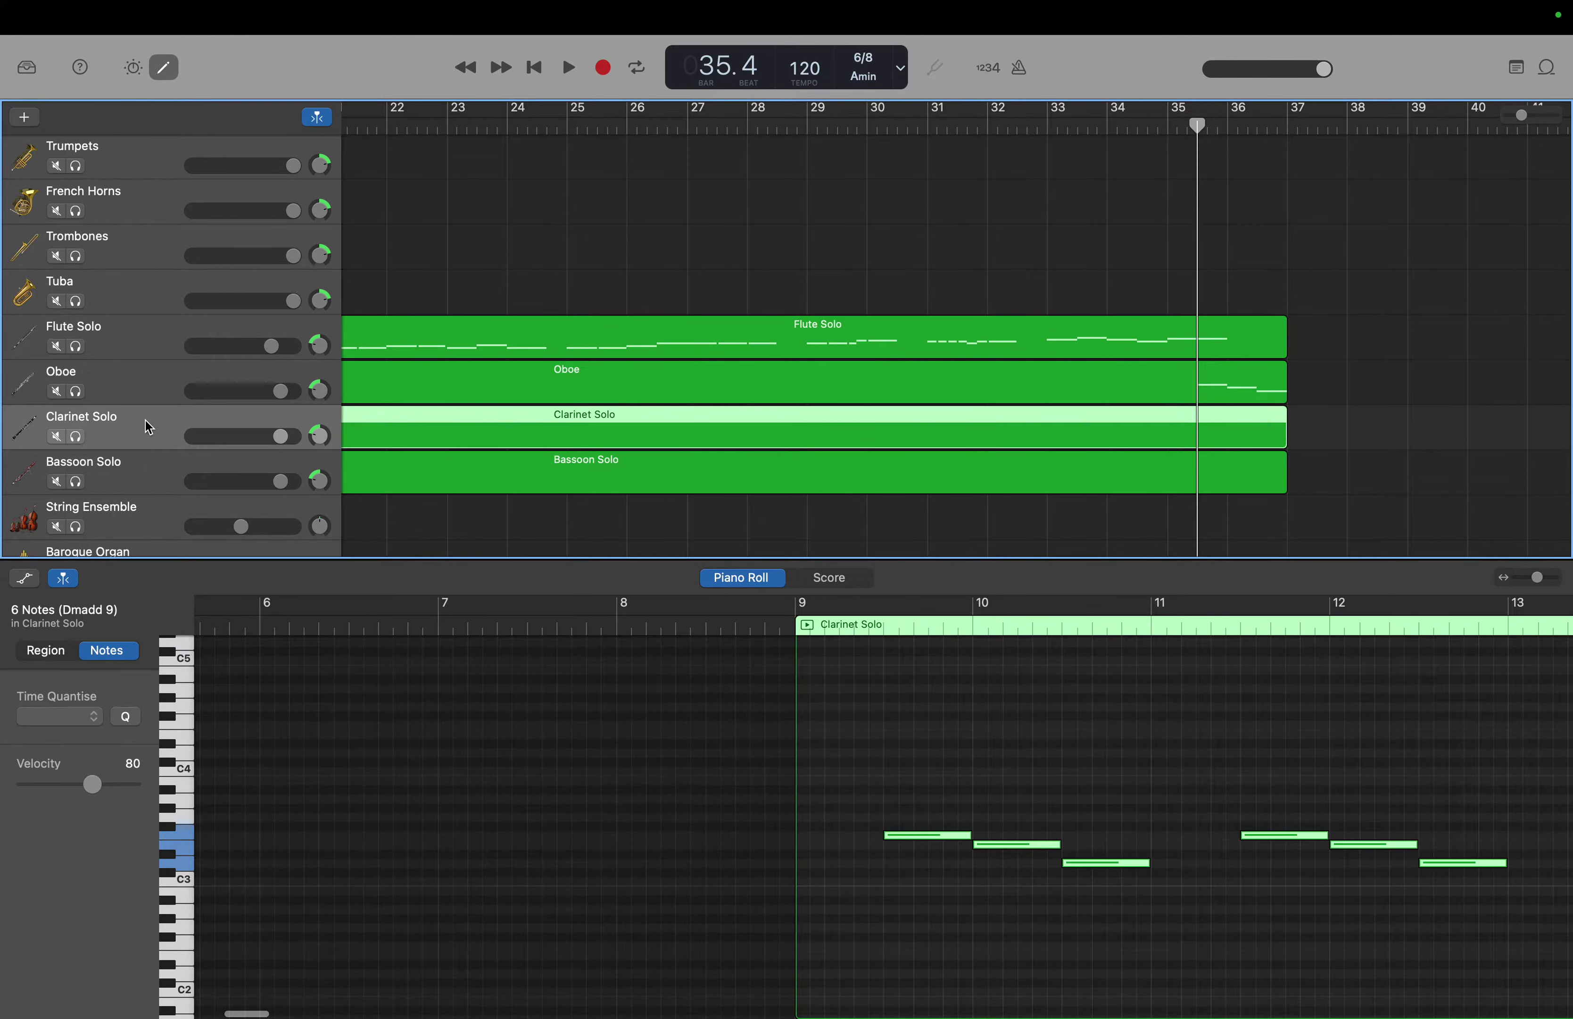
left_click(1135, 770)
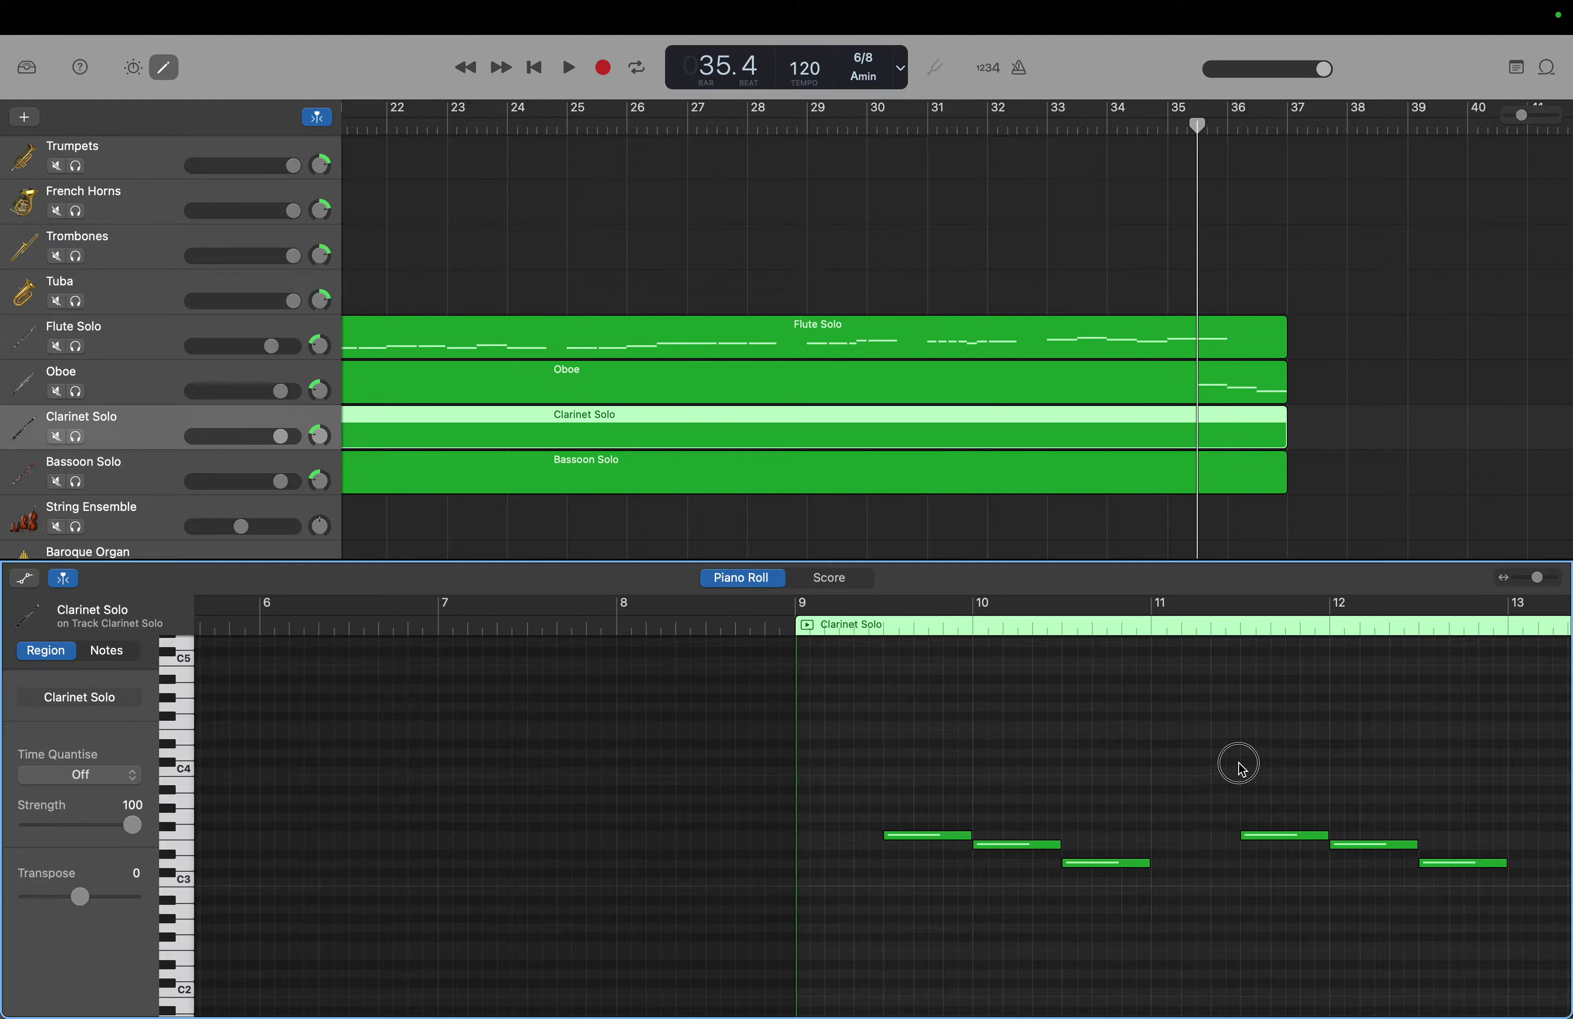
left_click(1254, 835)
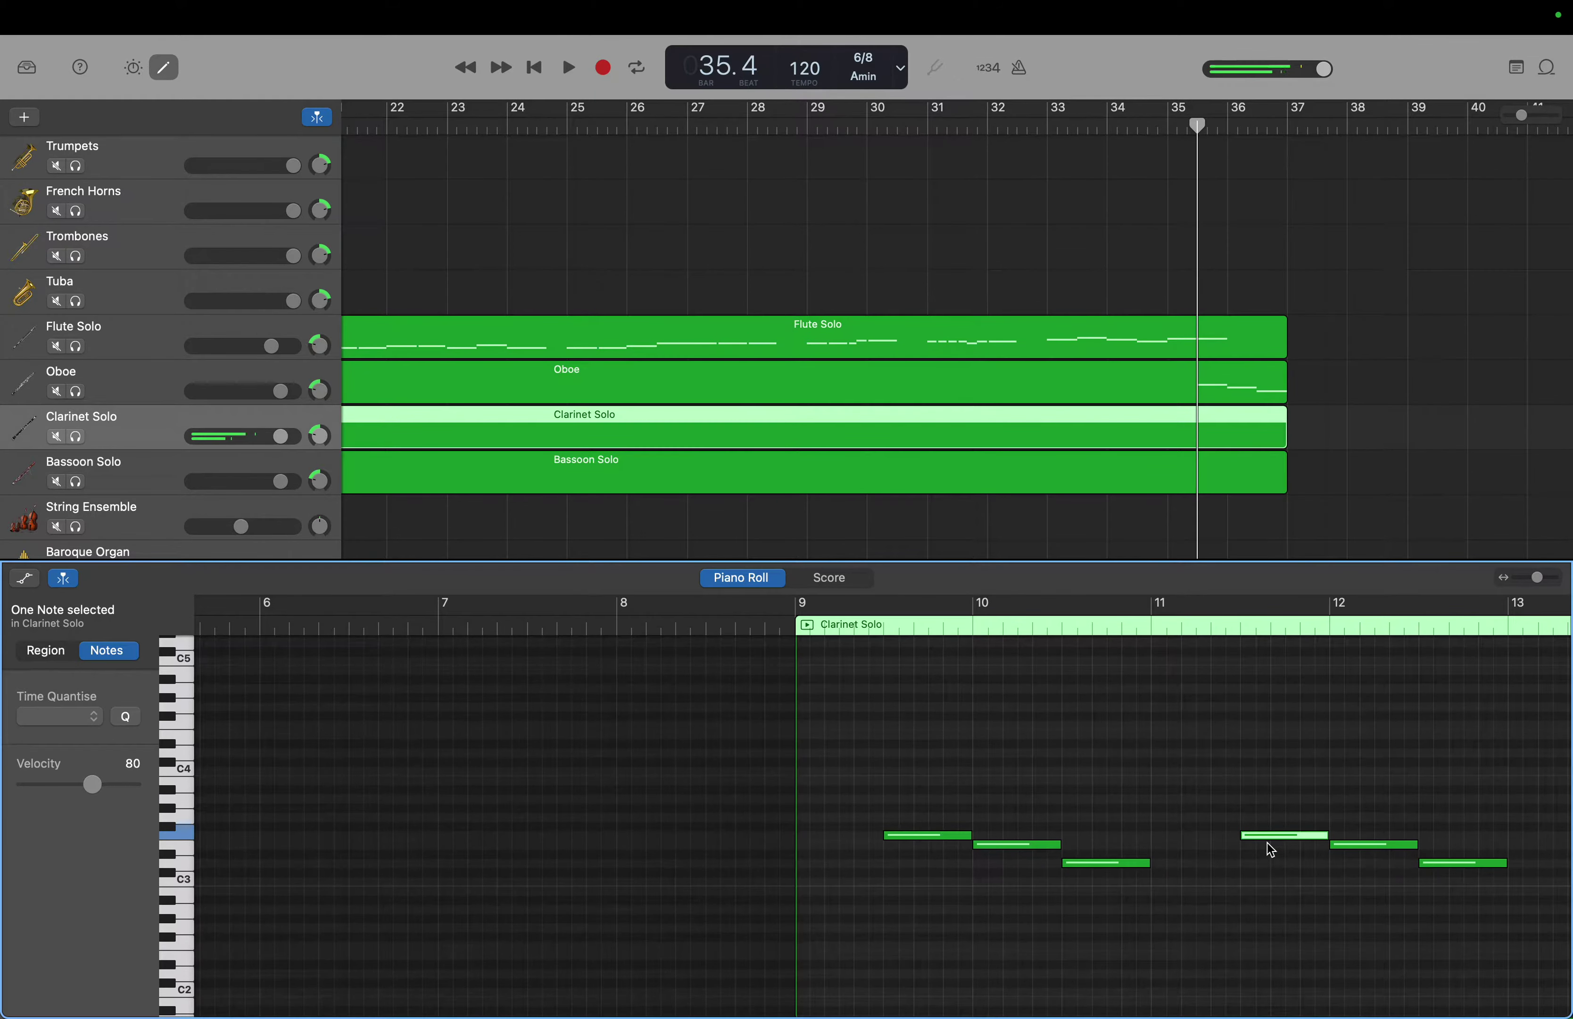
left_click_drag(1199, 787, 1522, 925)
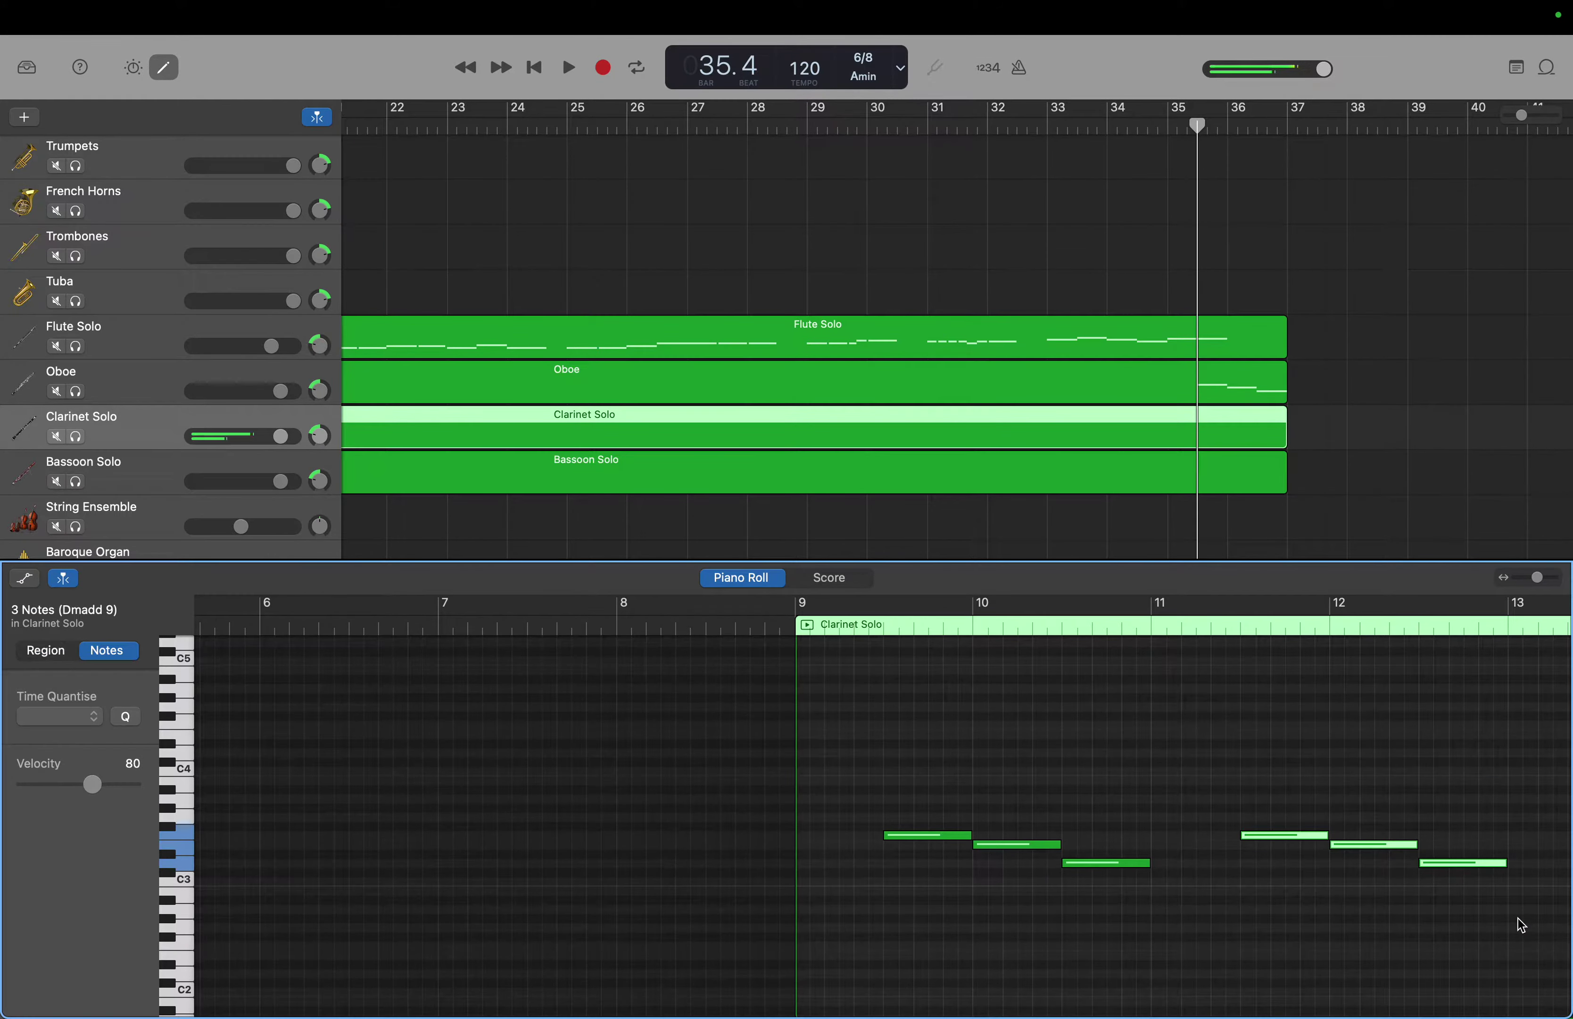
key("super+v")
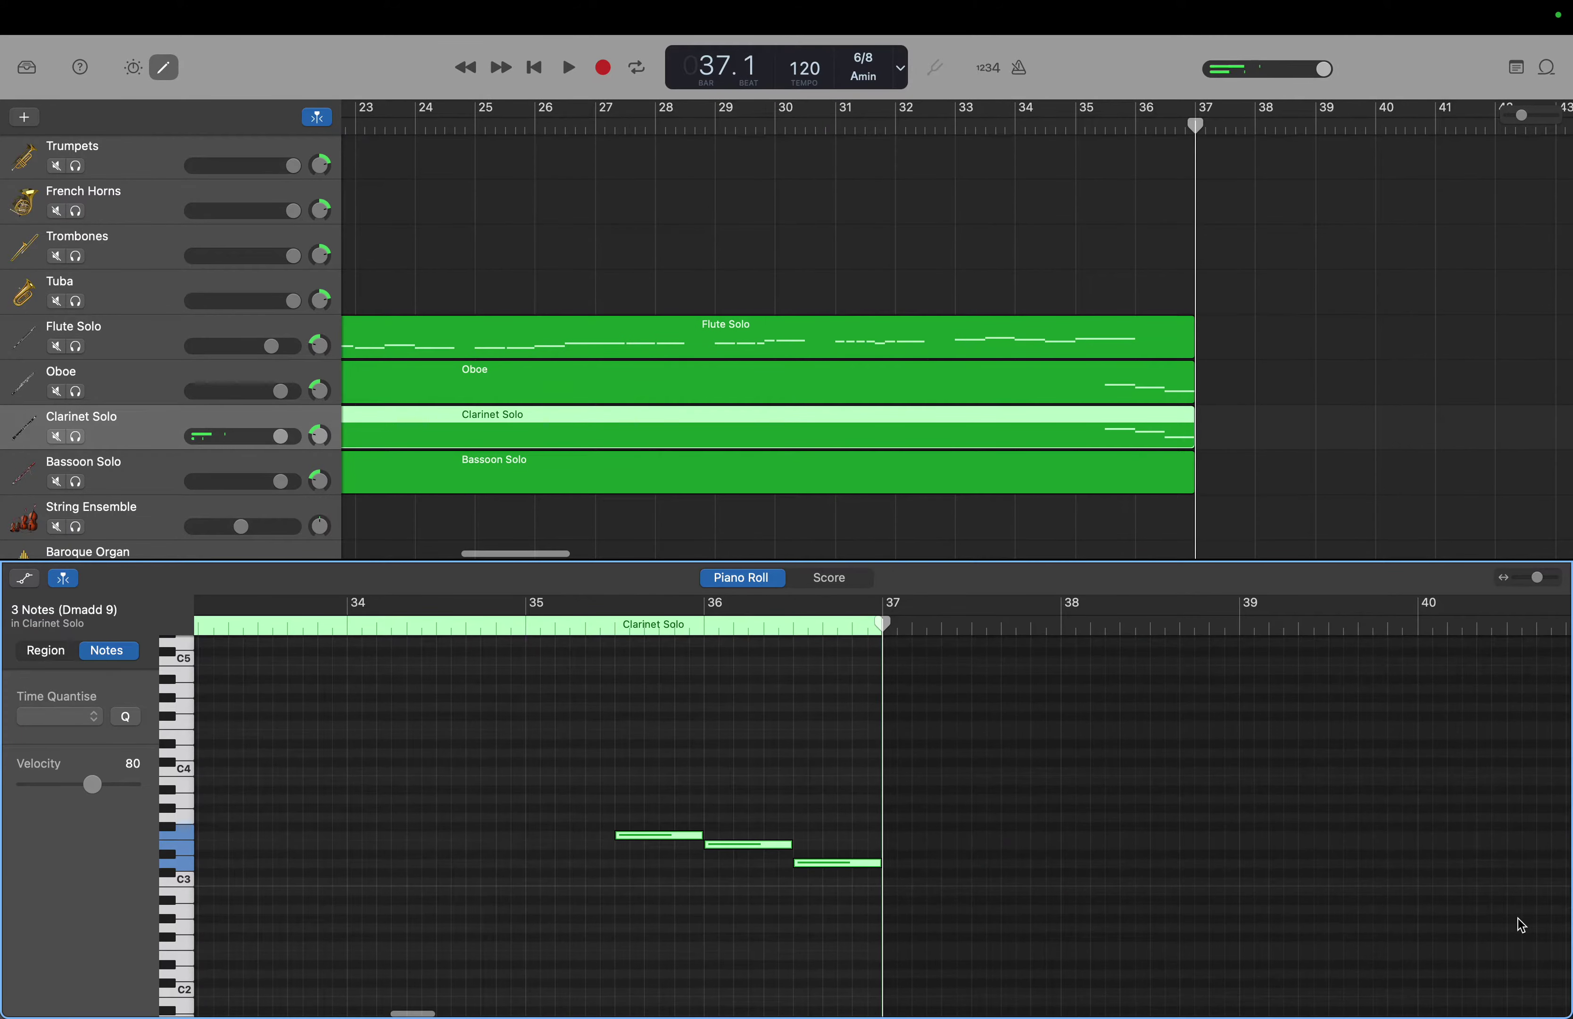
Copy the Bassoon Solo's three-note phrase from bars 11–12 and paste it at bar 35, beat 4.
left_click_drag(1196, 124, 1106, 127)
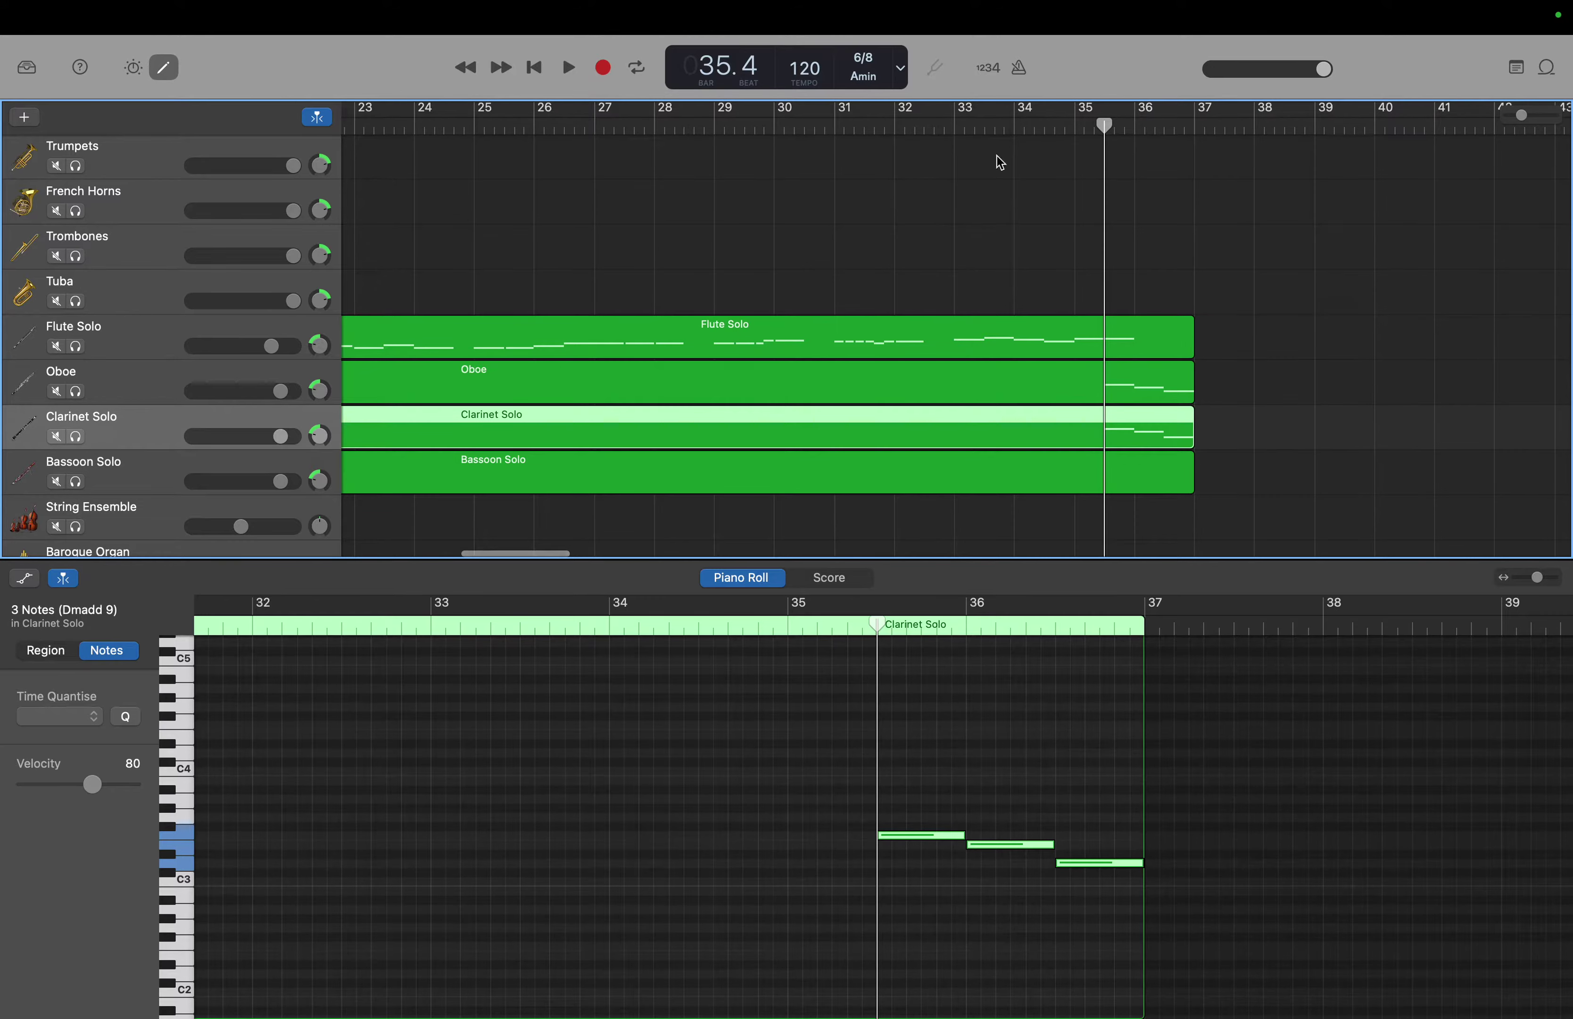
left_click(164, 473)
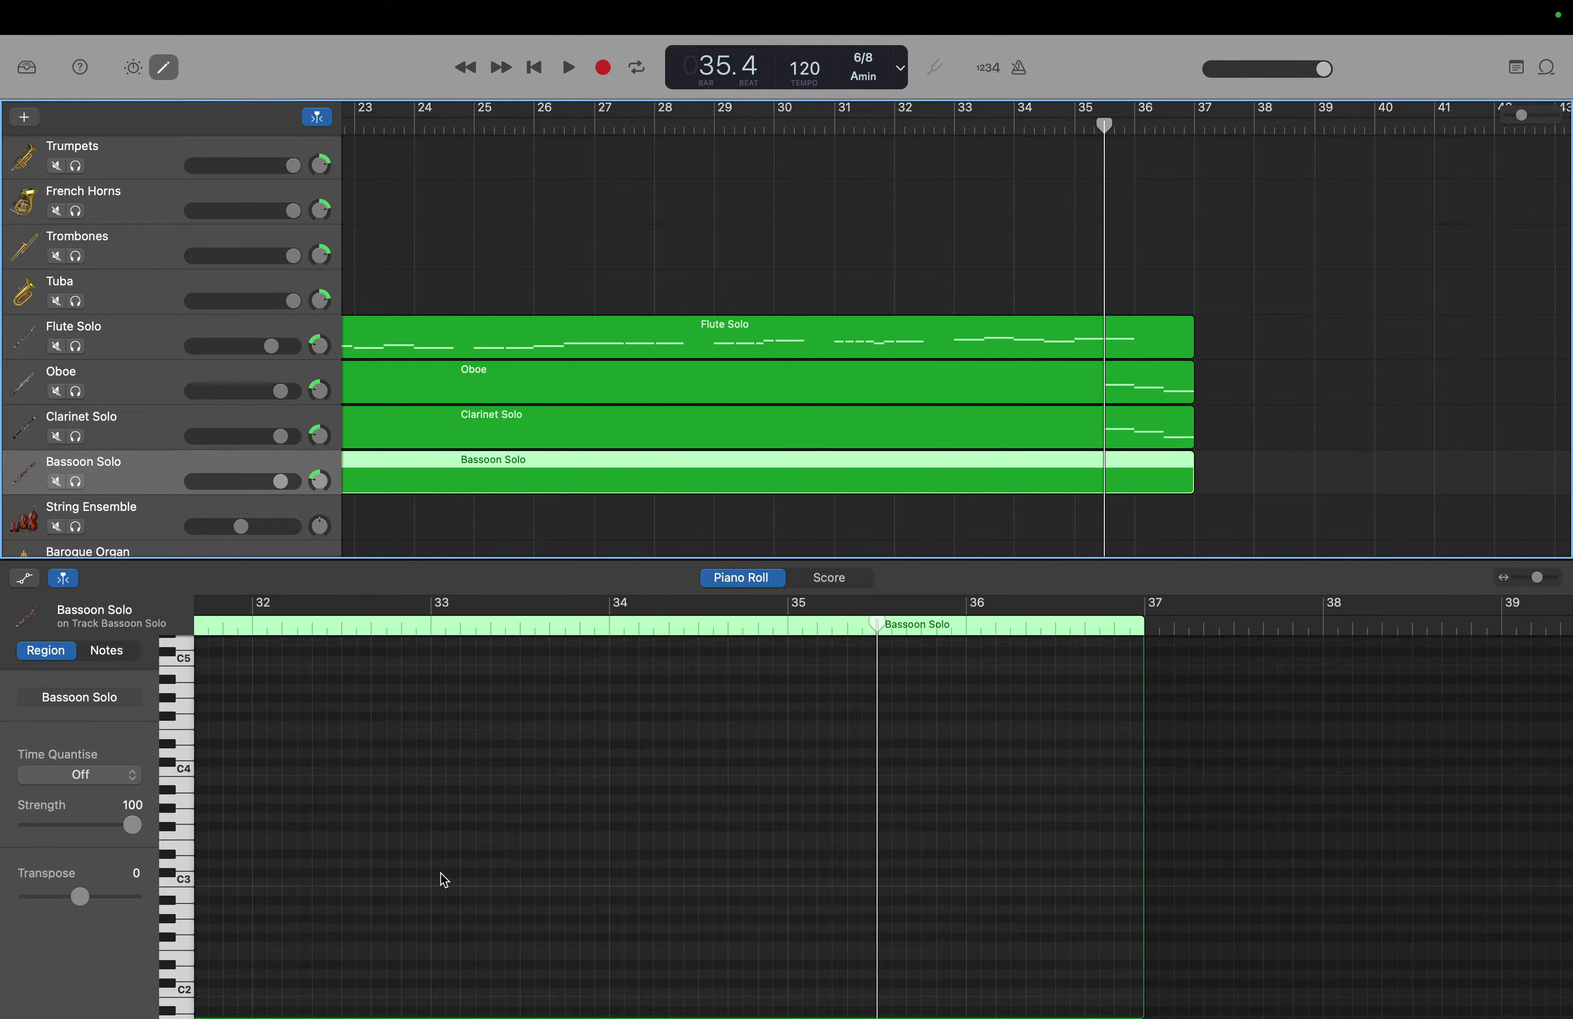
scroll(442, 884, "left", 10)
scroll(445, 886, "left", 10)
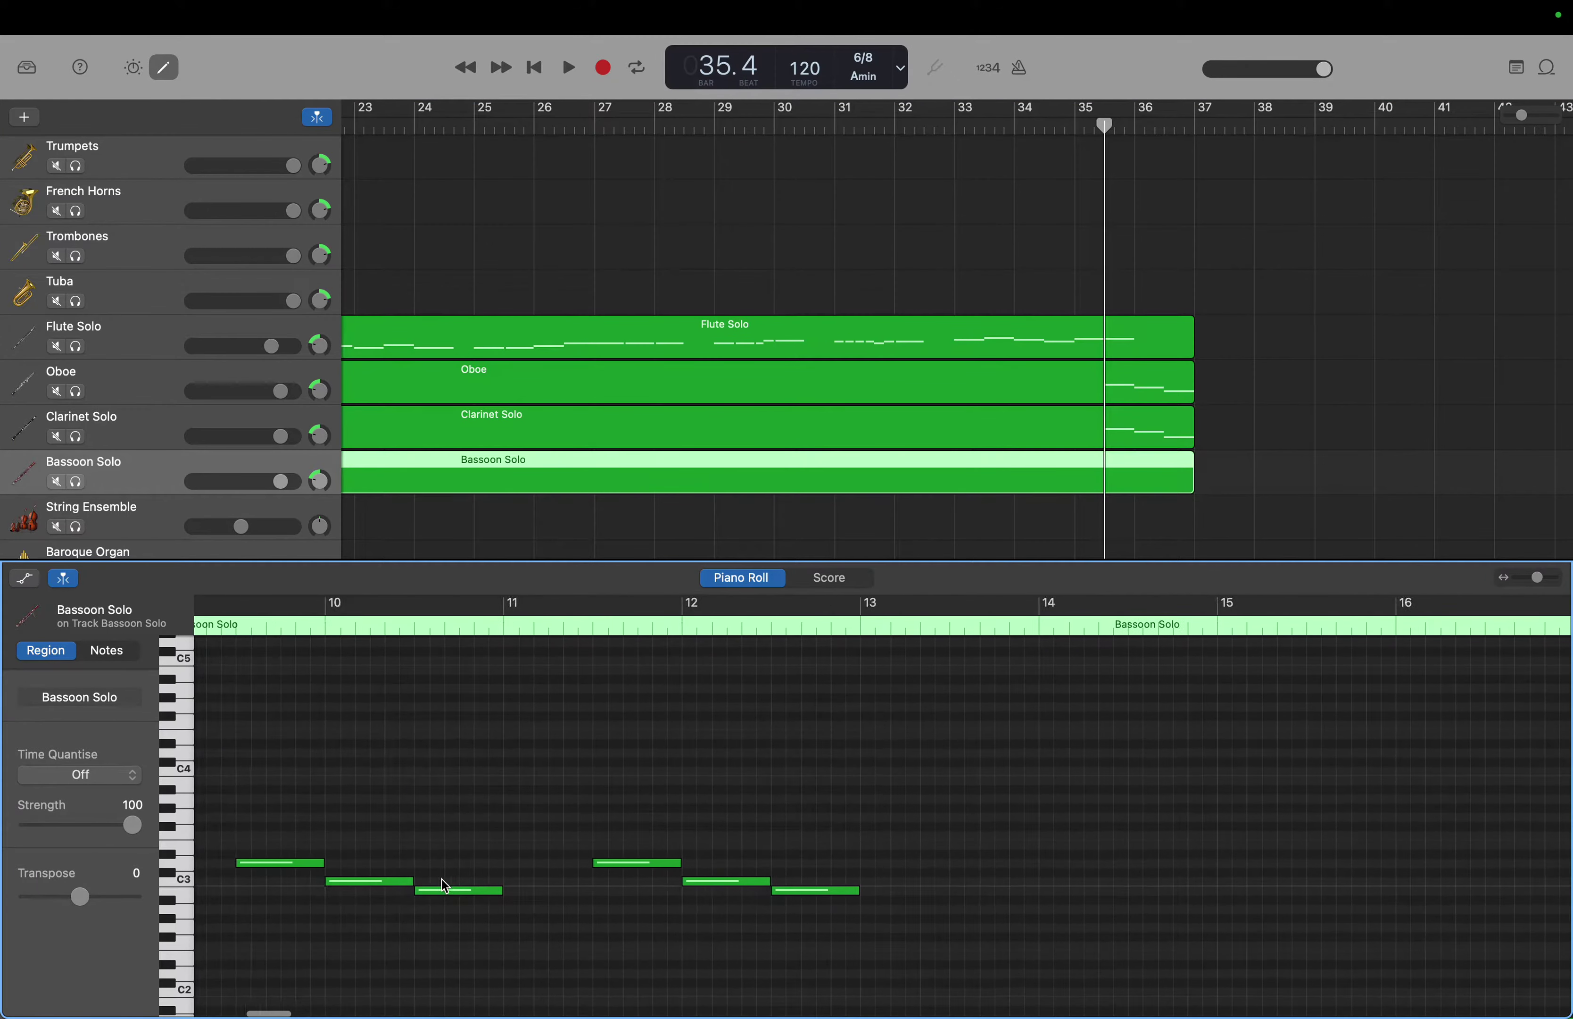
scroll(445, 885, "right", 5)
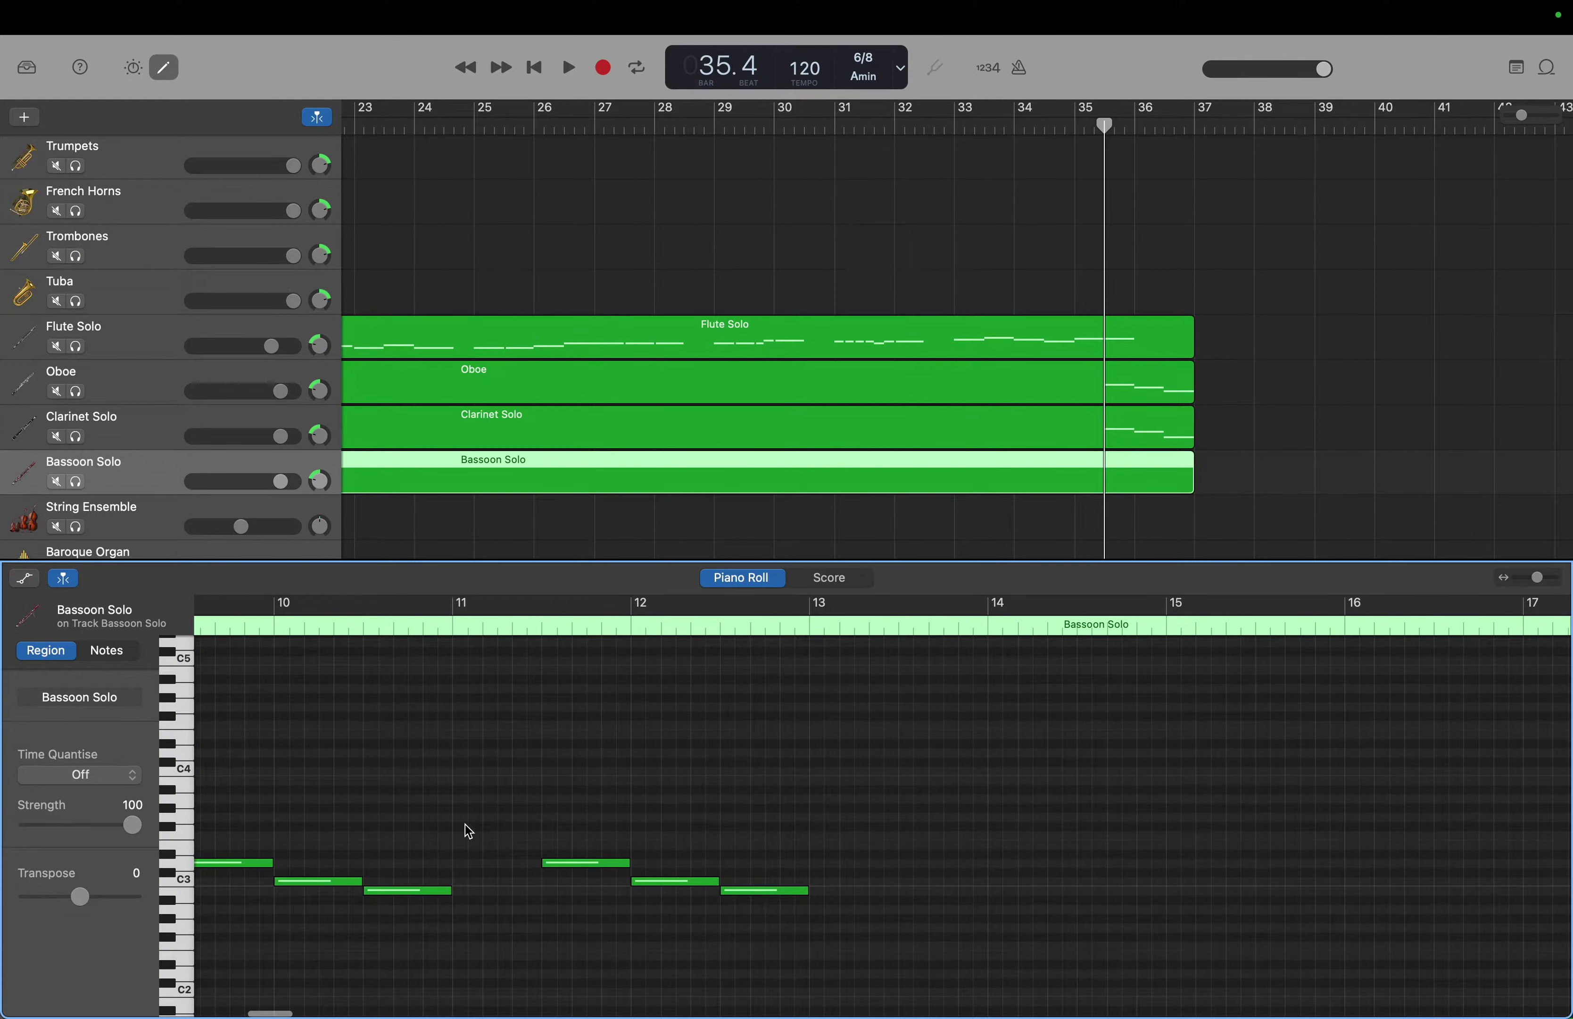
left_click_drag(476, 794, 882, 986)
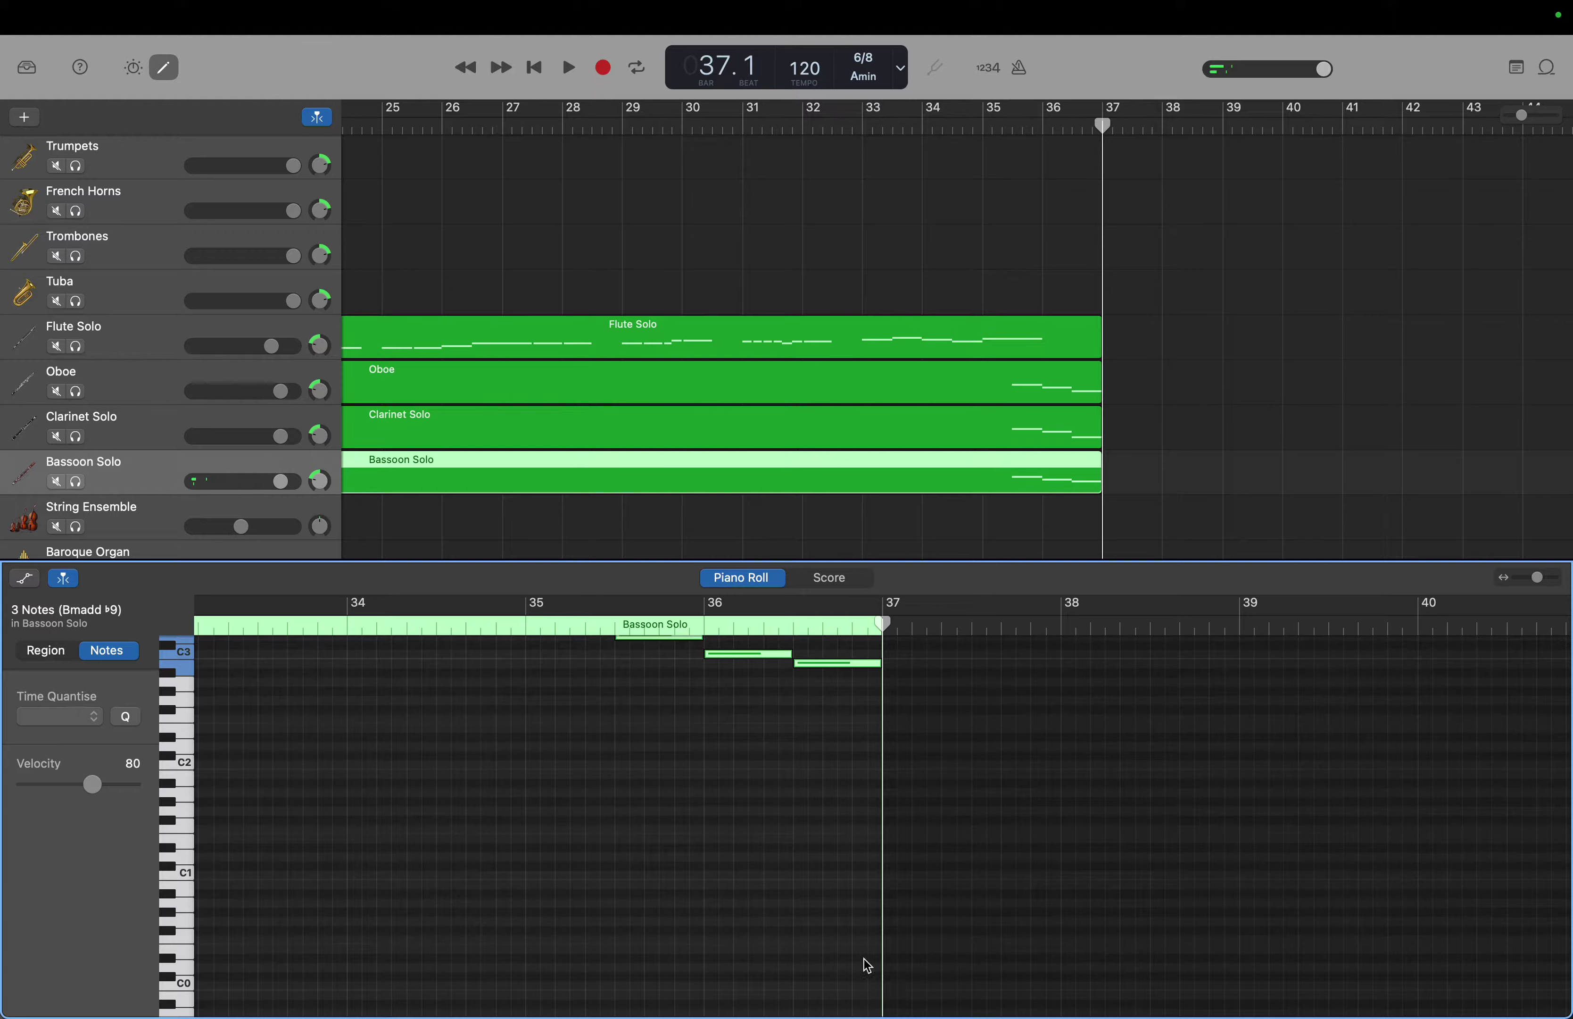
Examine which tracks, from the woodwinds down through strings, keyboards, guitars, bass and drums, already contain parts around bars 3–22.
scroll(549, 526, "left", 15)
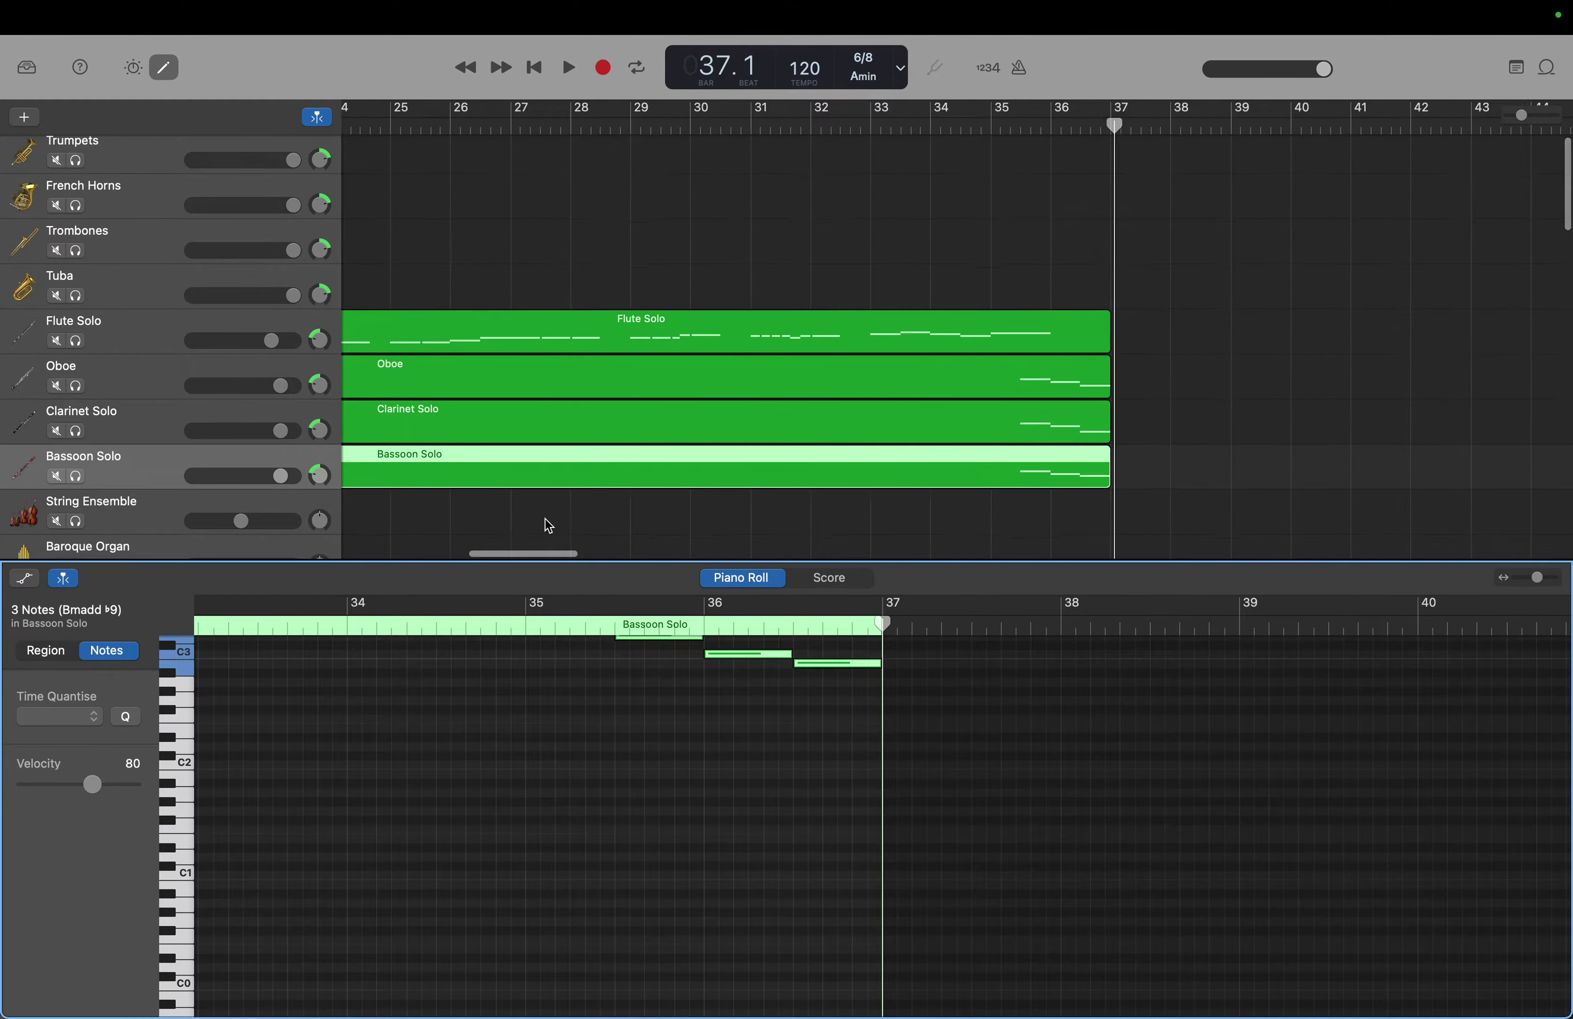
scroll(549, 526, "down", 2)
scroll(548, 526, "right", 3)
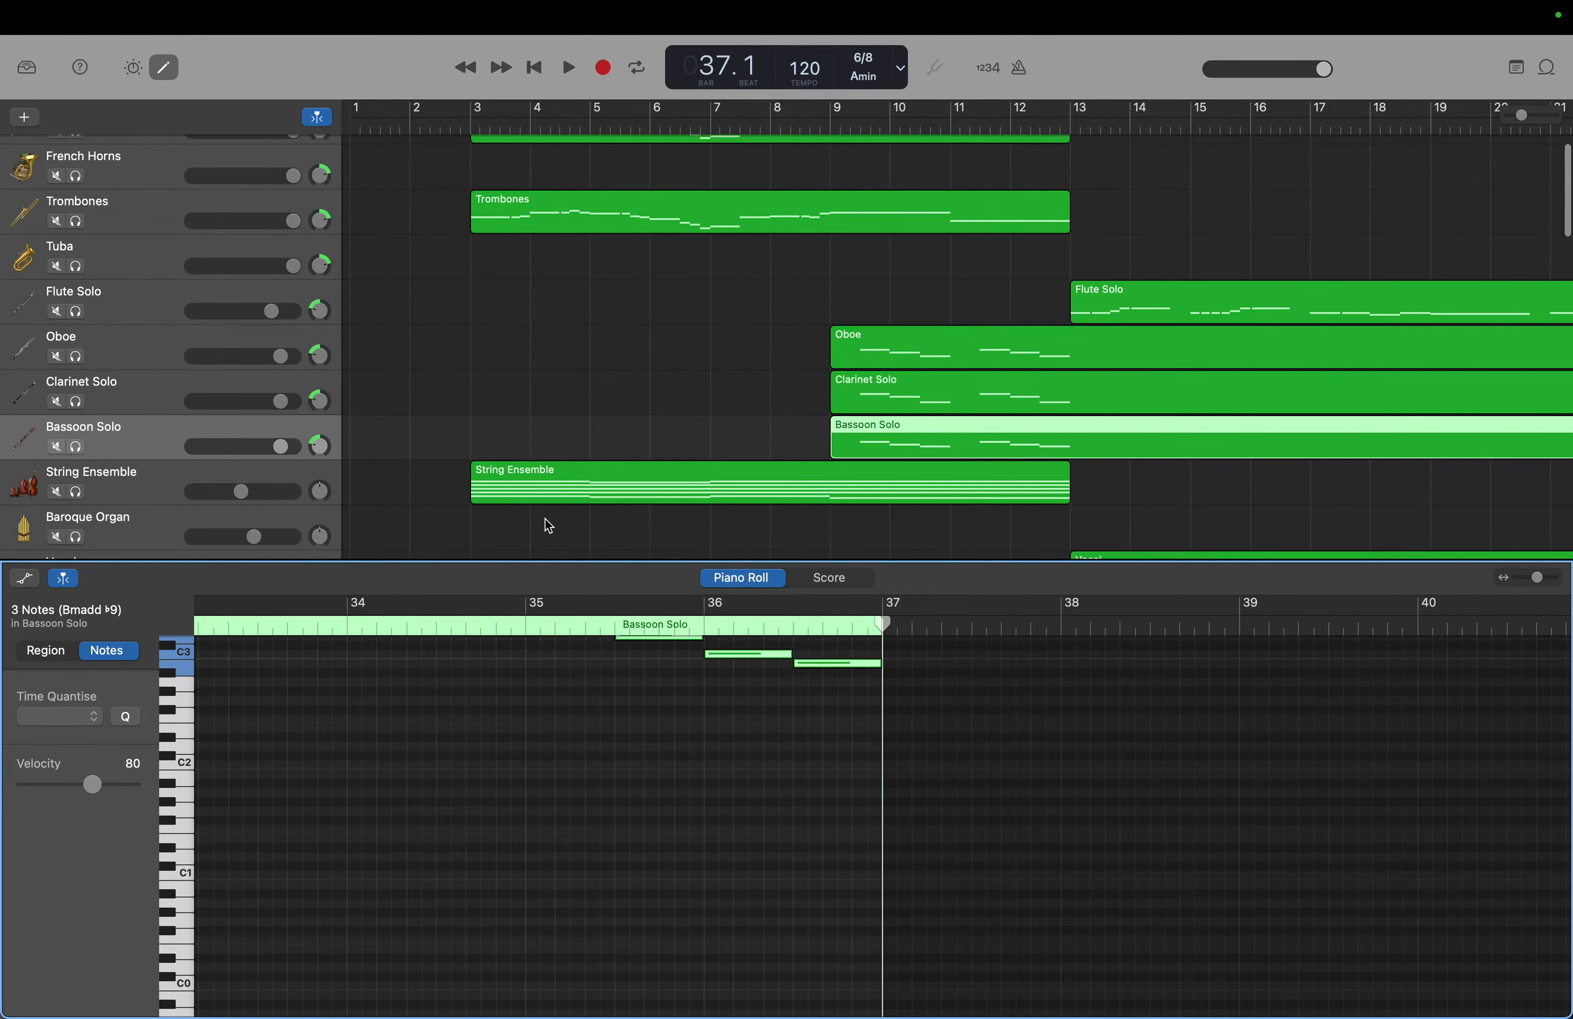
scroll(549, 526, "down", 1)
scroll(548, 526, "right", 2)
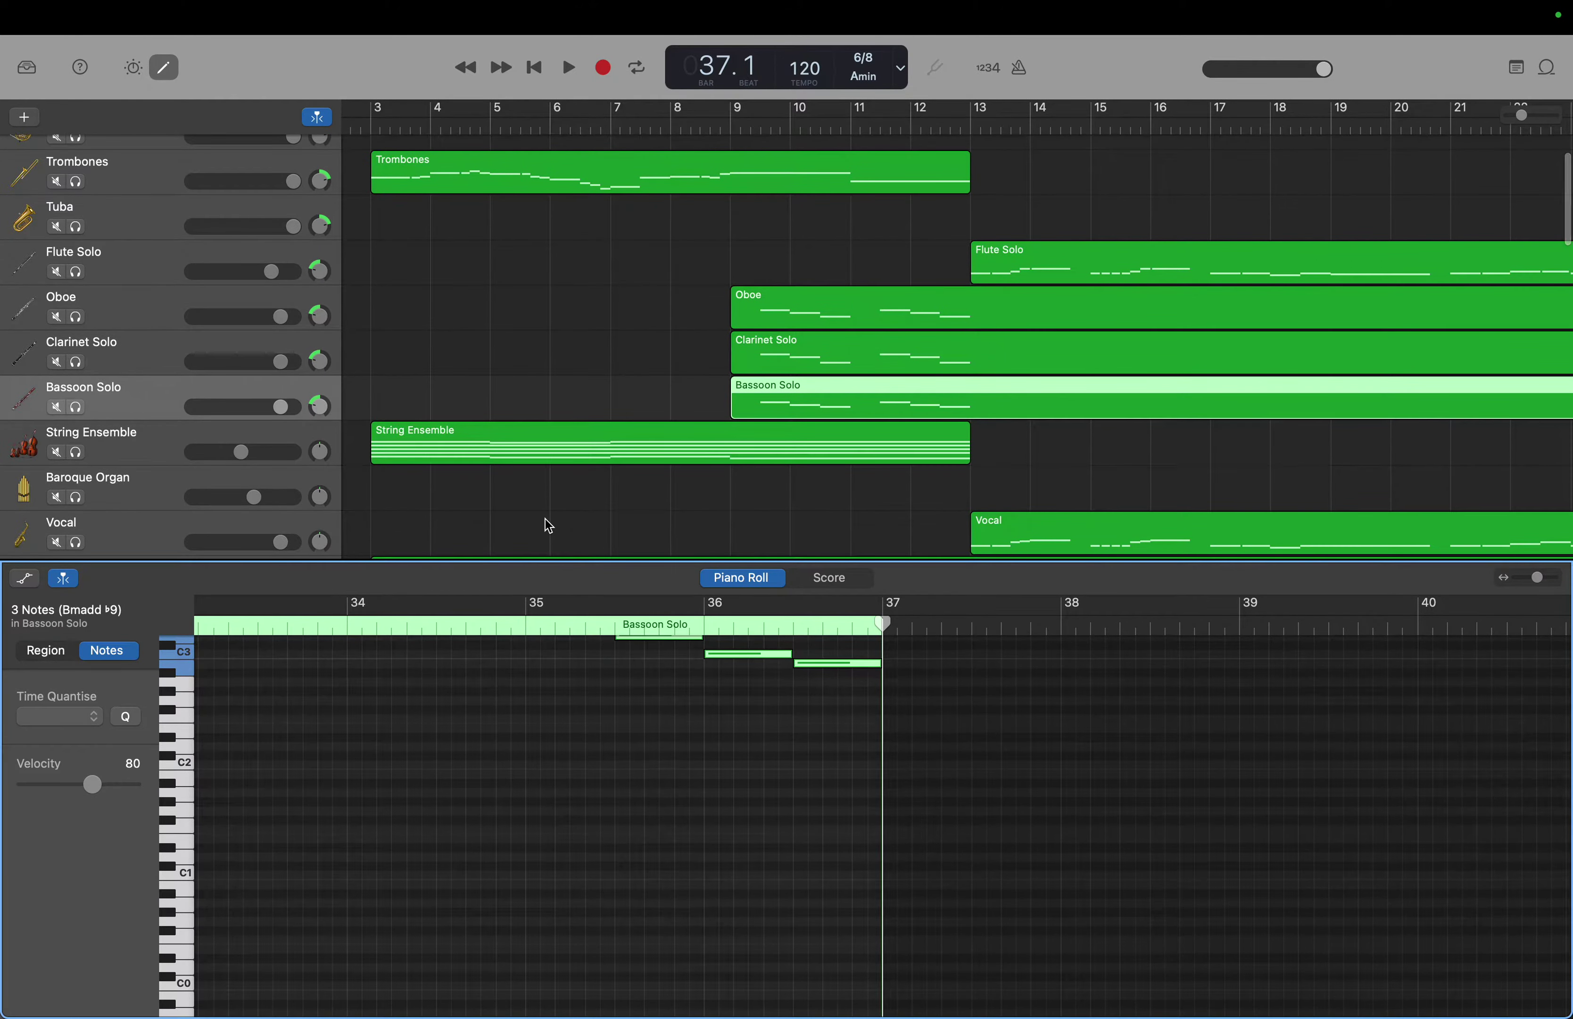
scroll(546, 519, "down", 5)
scroll(548, 526, "down", 1)
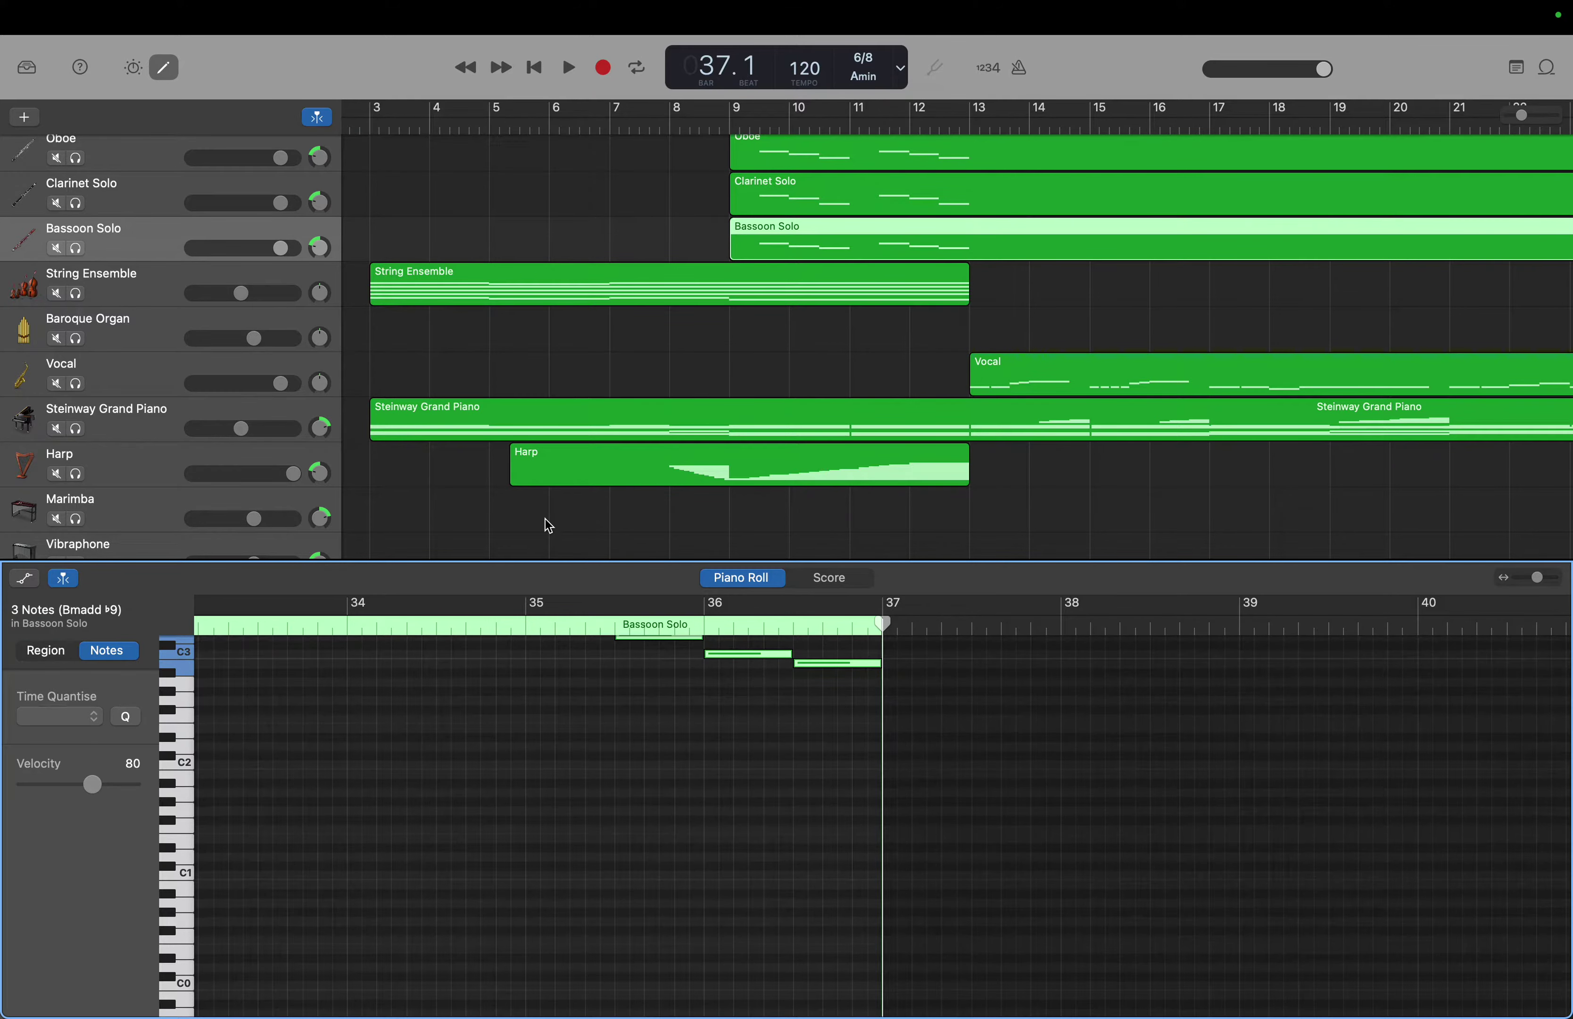
scroll(549, 526, "down", 5)
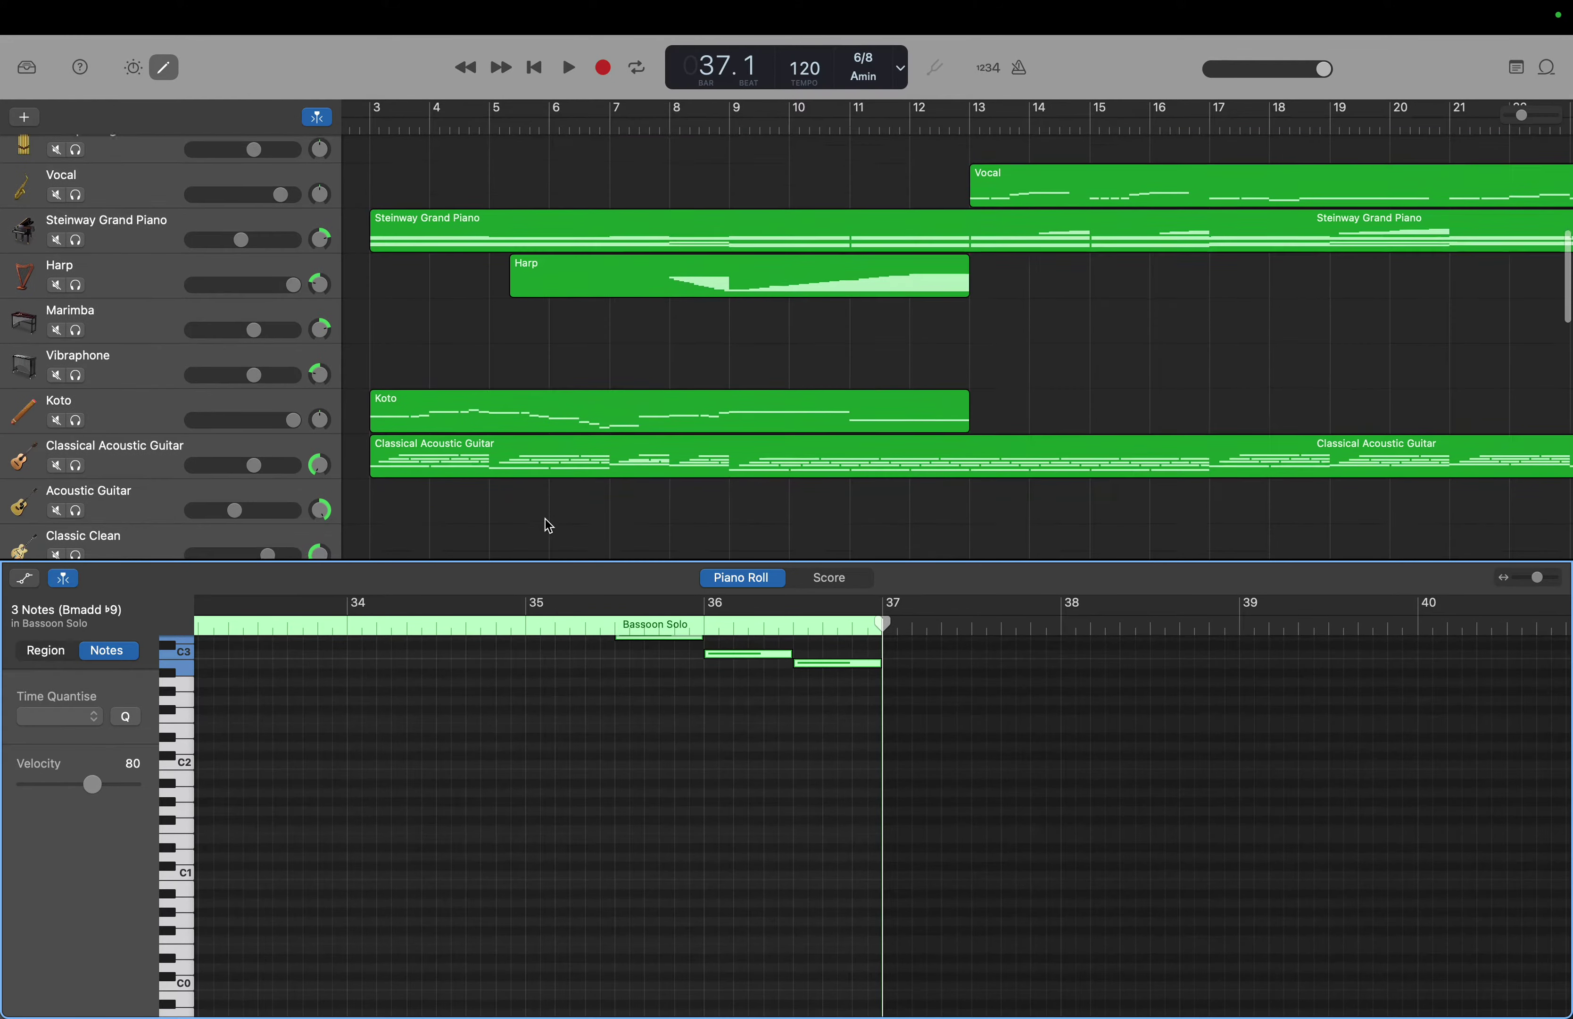
scroll(549, 526, "down", 2)
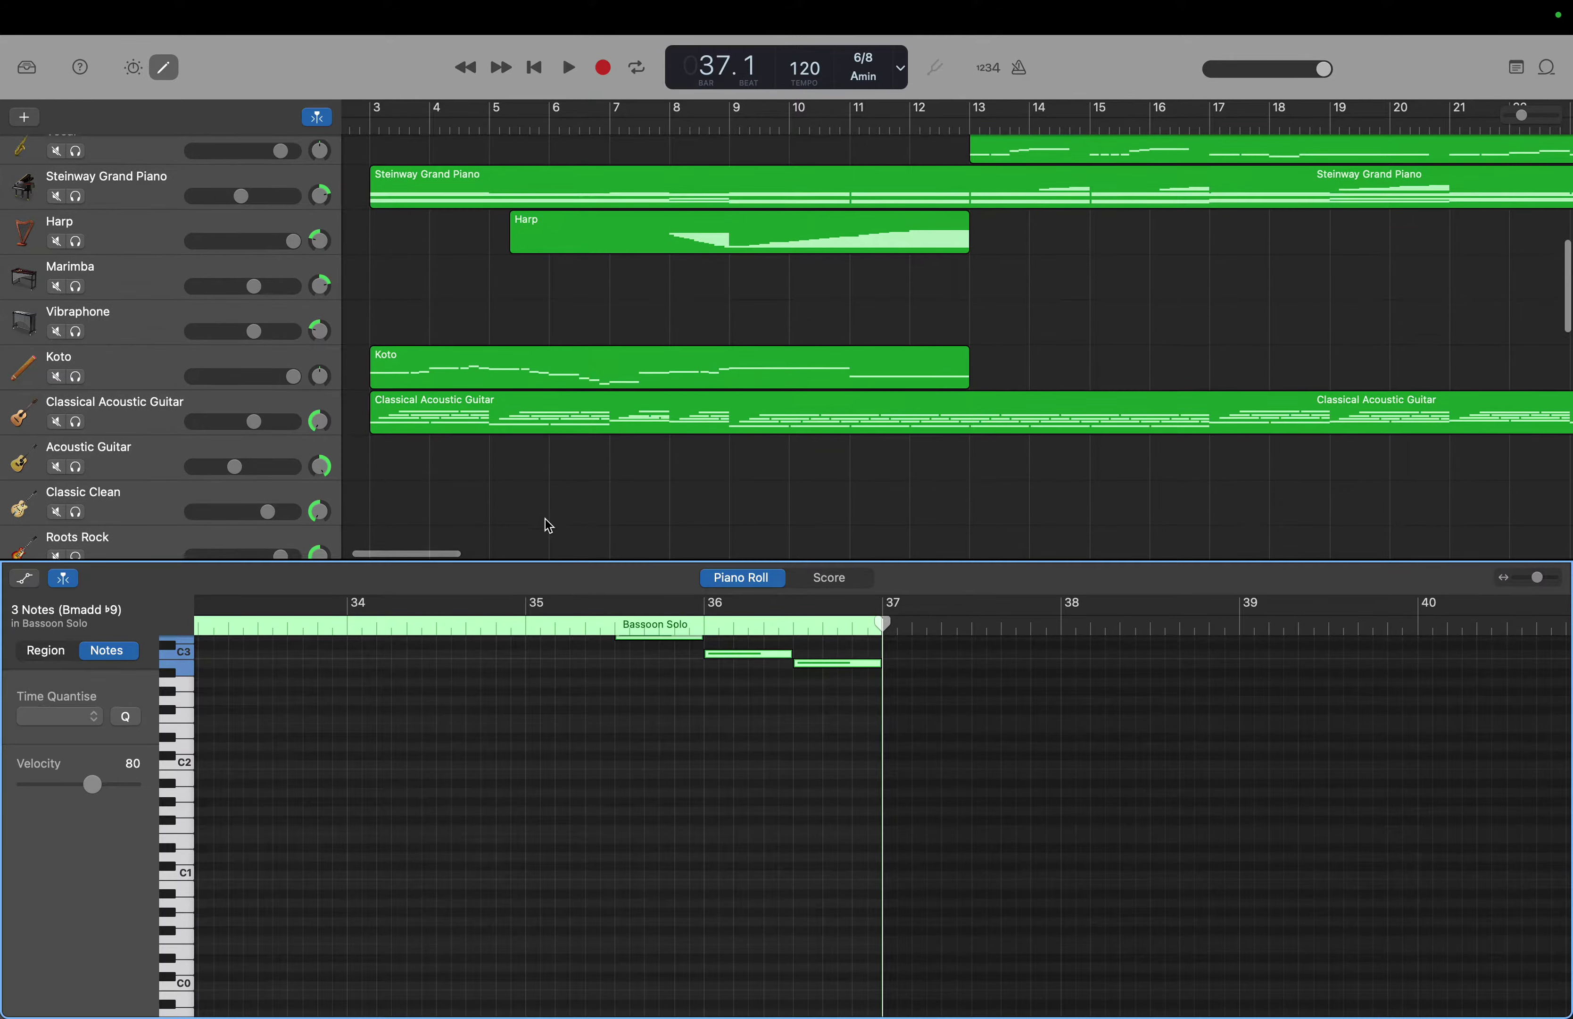
scroll(549, 526, "down", 5)
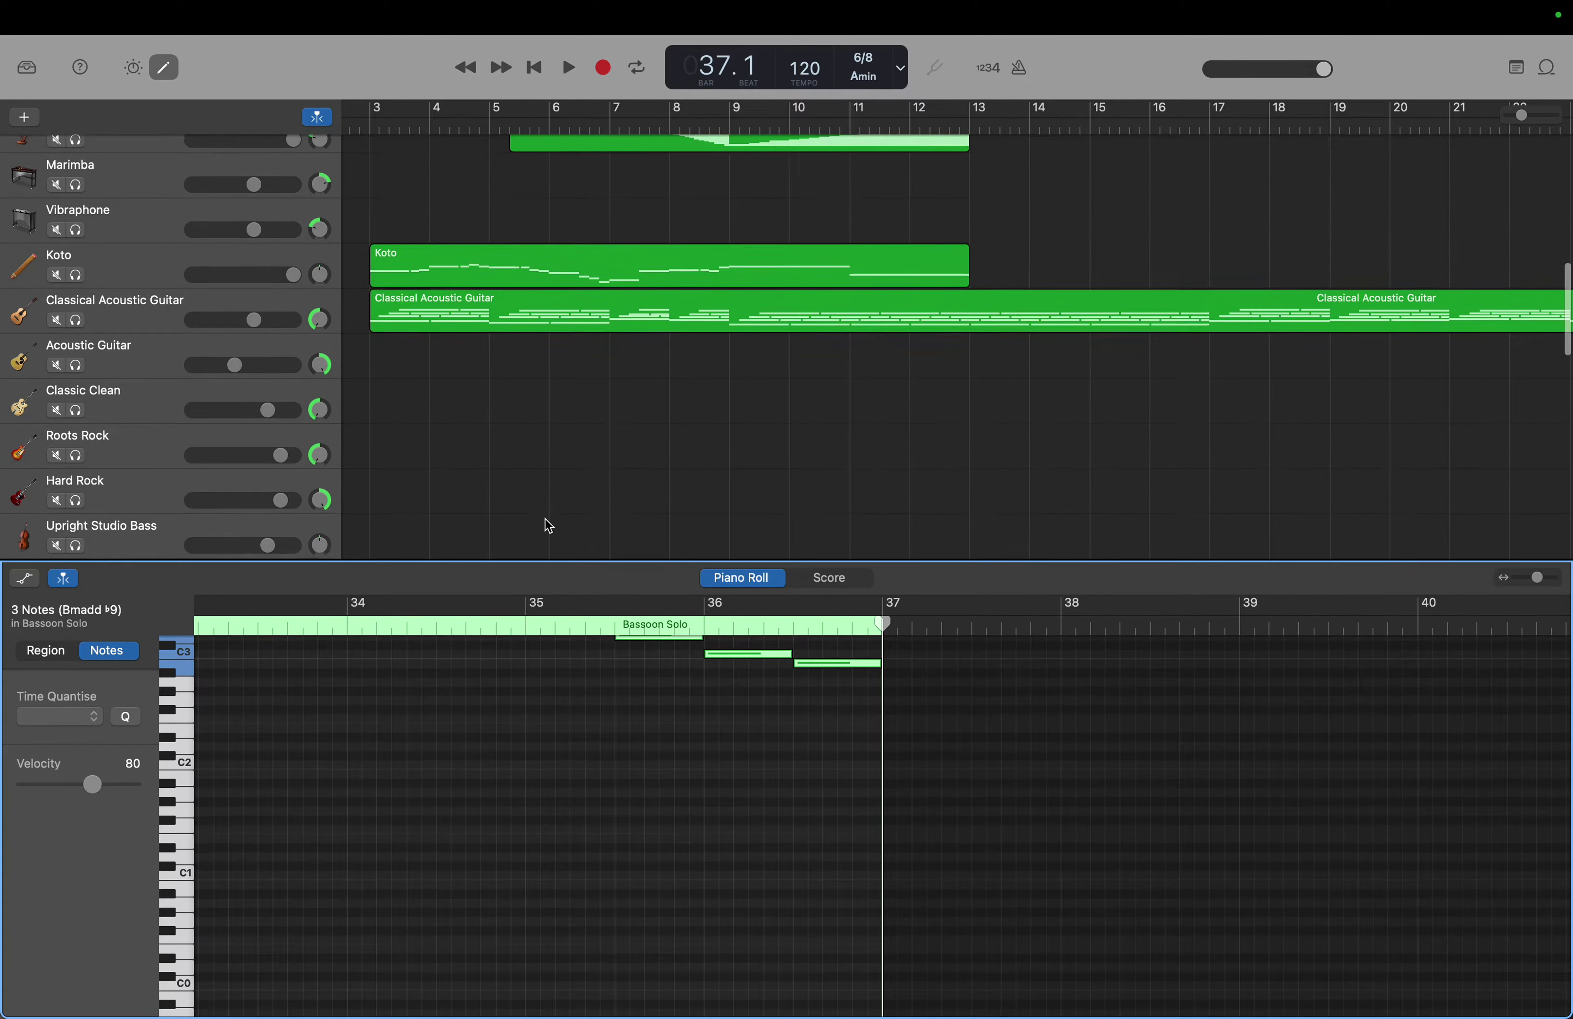
scroll(548, 526, "down", 7)
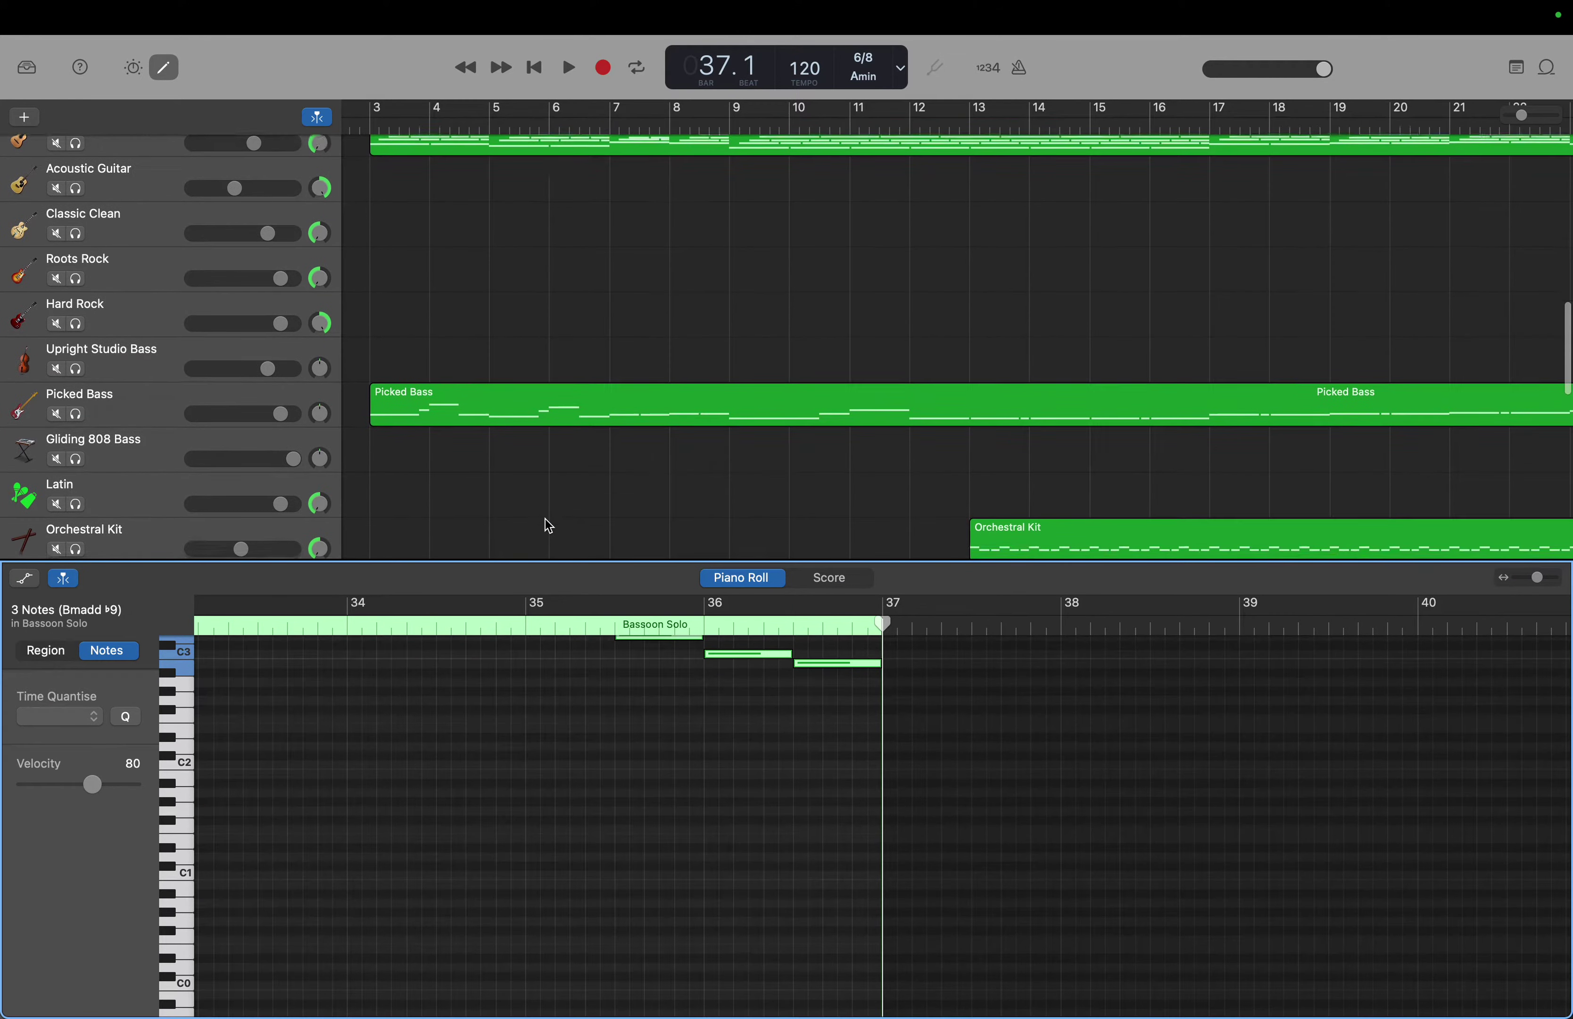
scroll(546, 520, "down", 2)
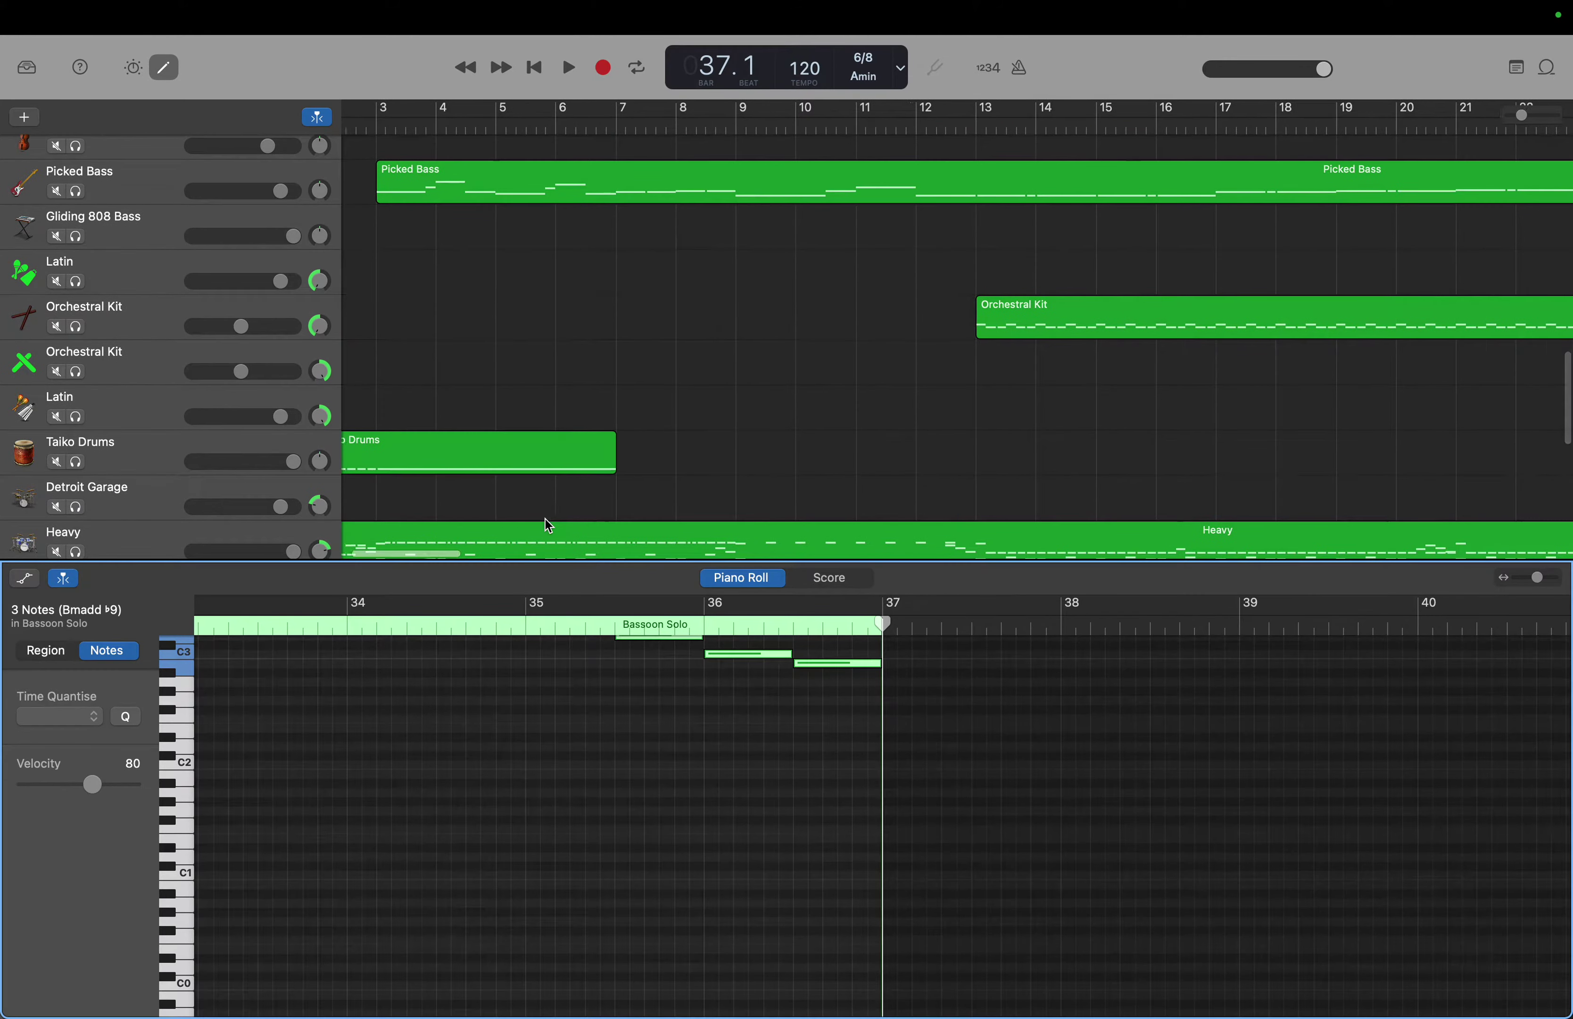
scroll(545, 519, "left", 3)
scroll(548, 525, "right", 5)
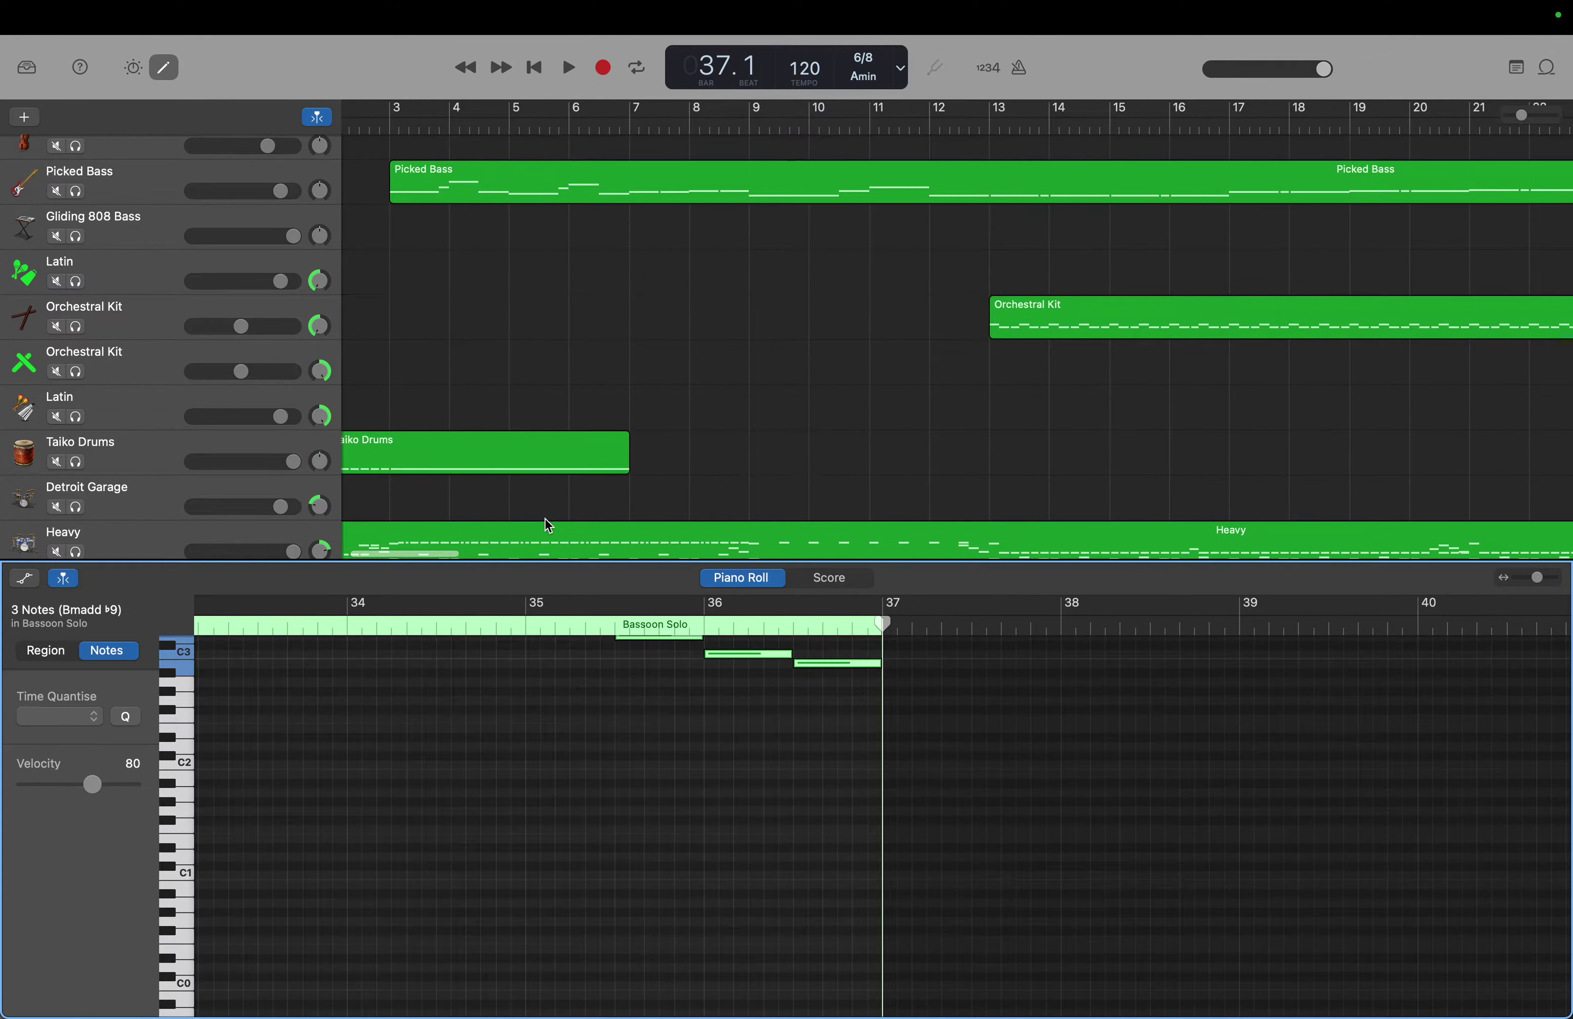
Extend the Harp region's end to bar 37, matching the woodwind regions.
scroll(545, 518, "up", 15)
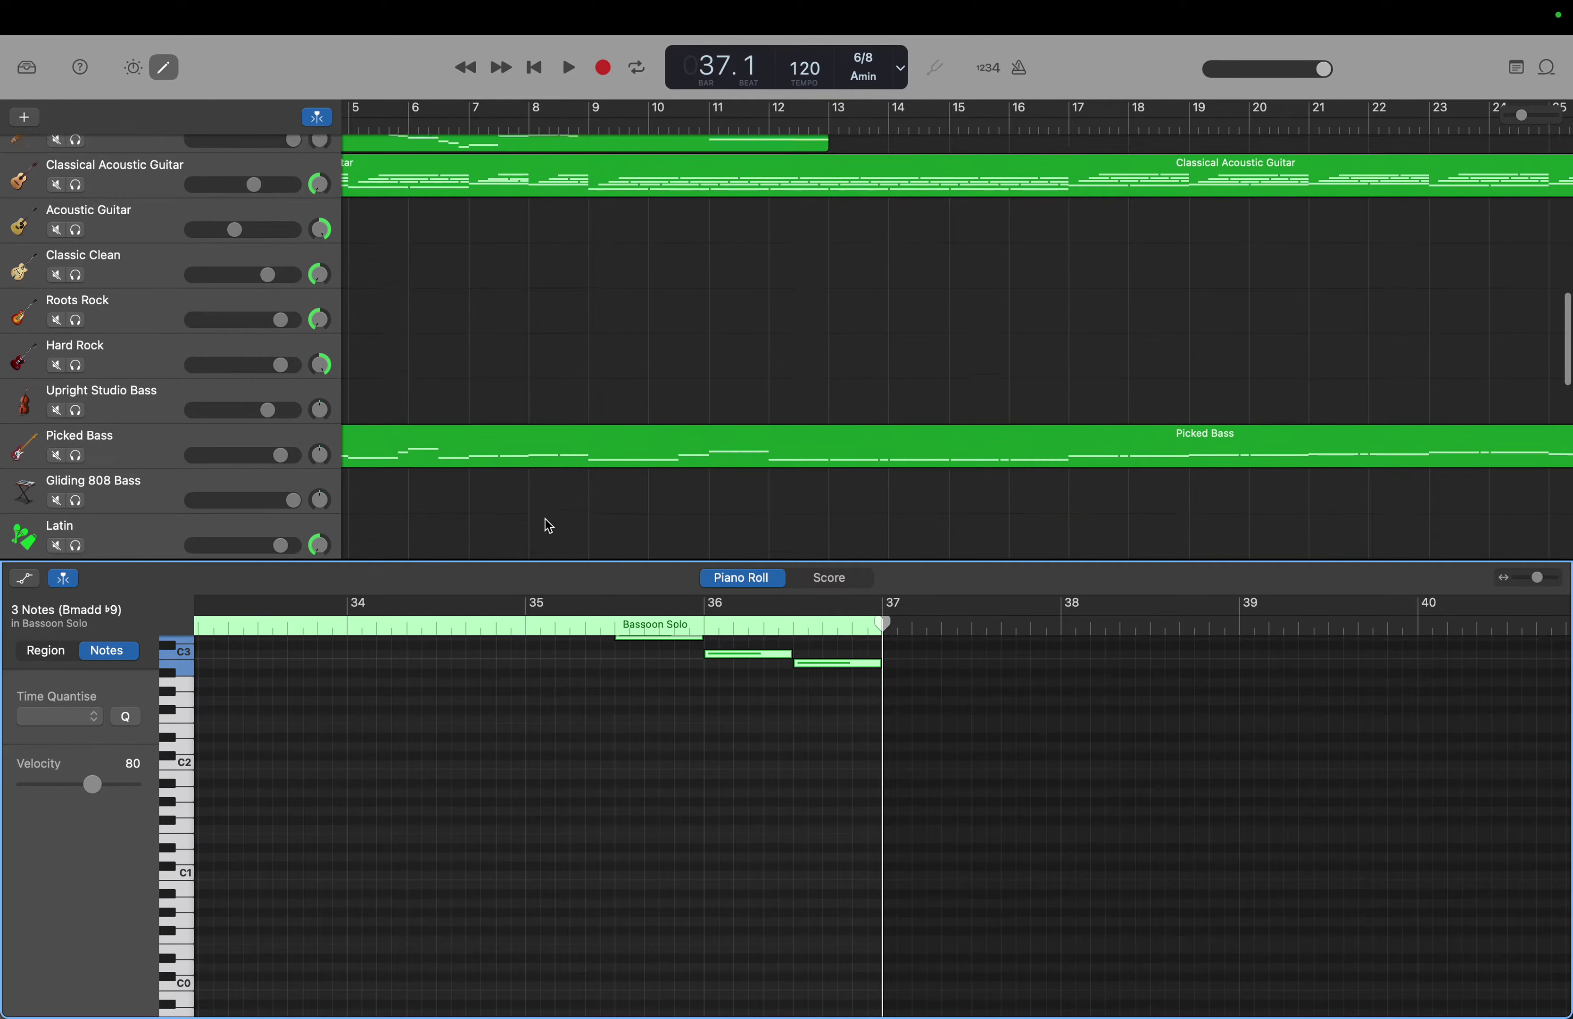
scroll(547, 519, "up", 6)
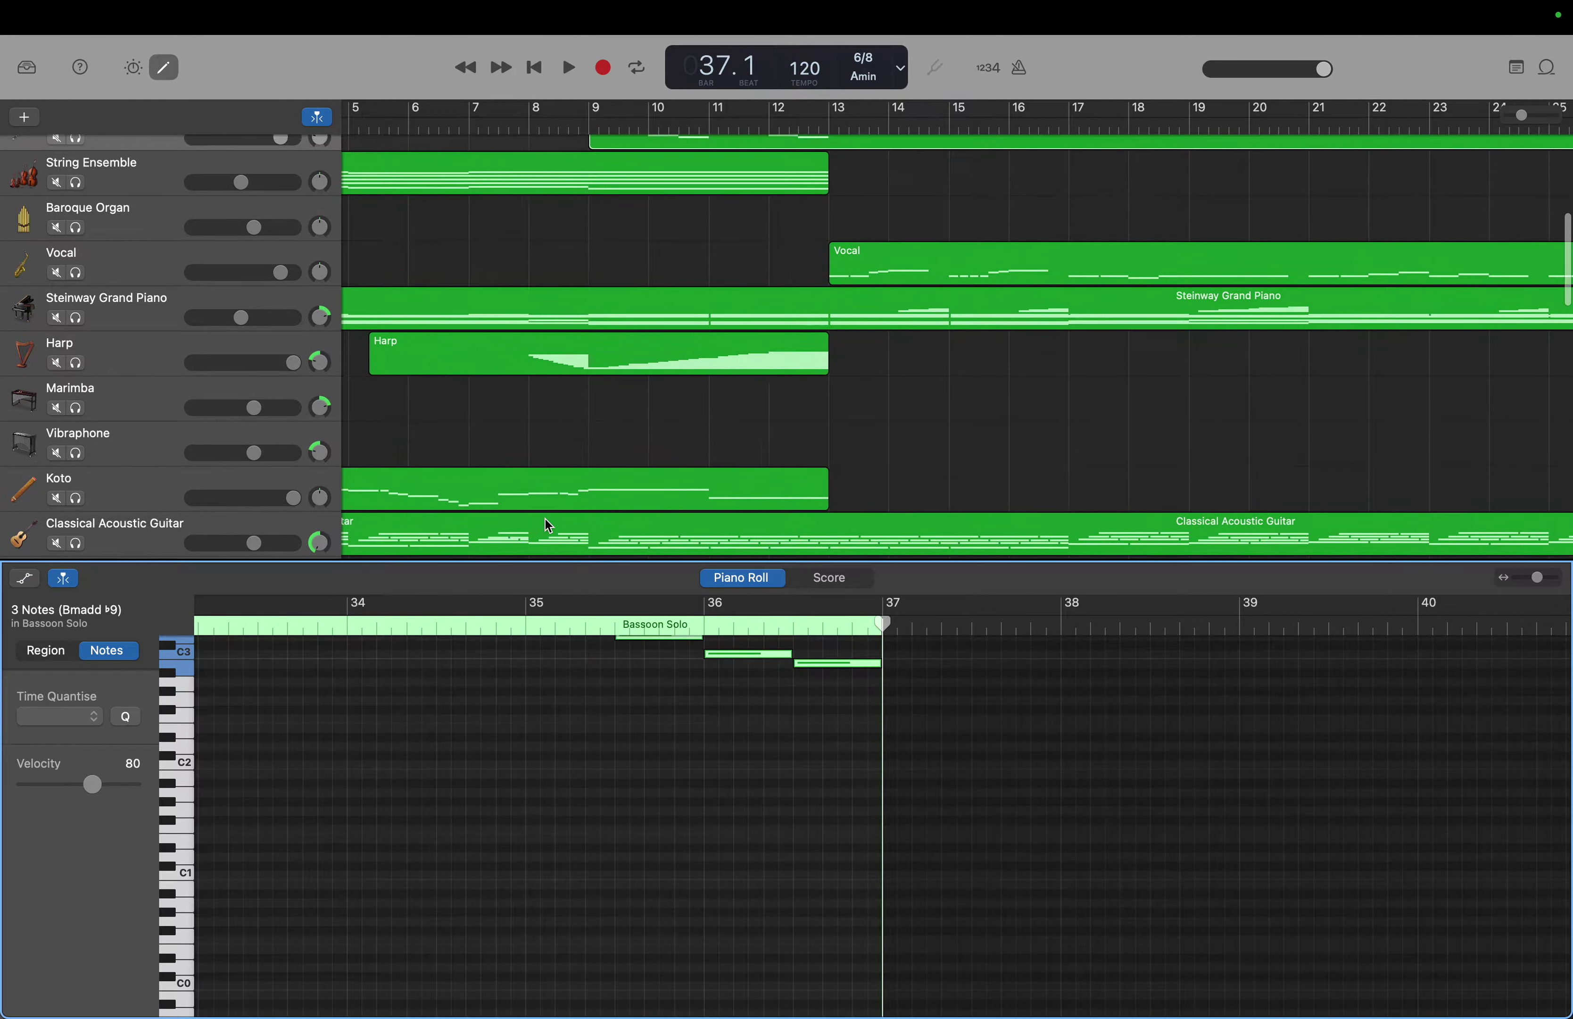
scroll(545, 519, "up", 1)
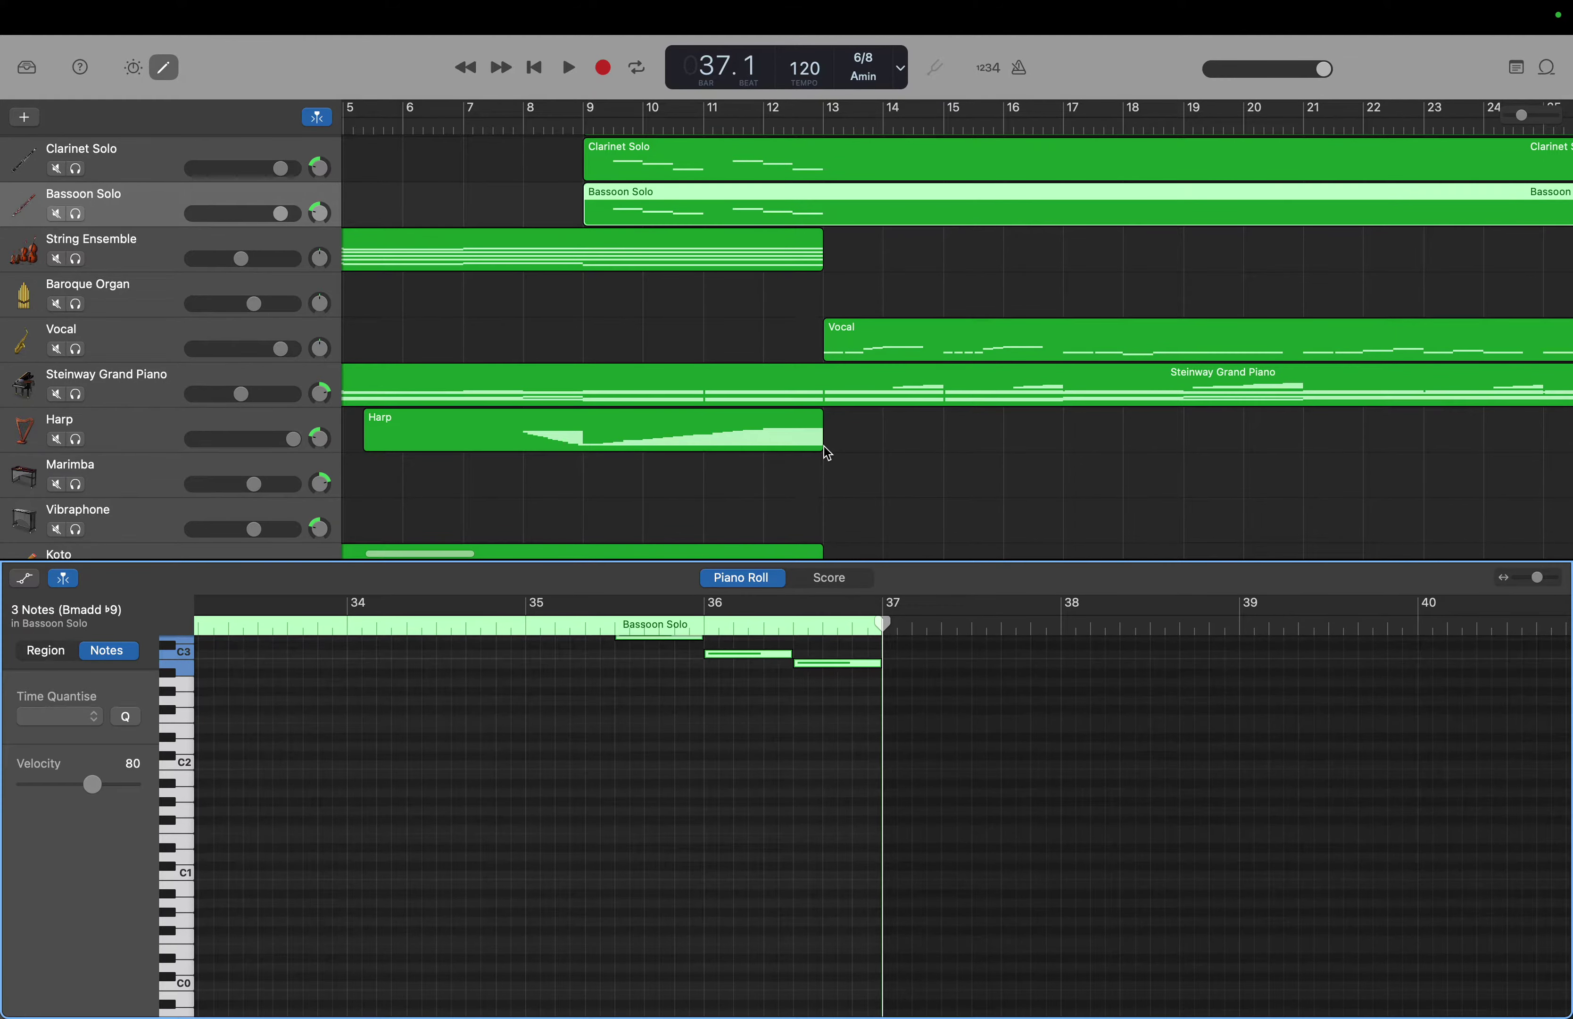
left_click_drag(824, 446, 1365, 487)
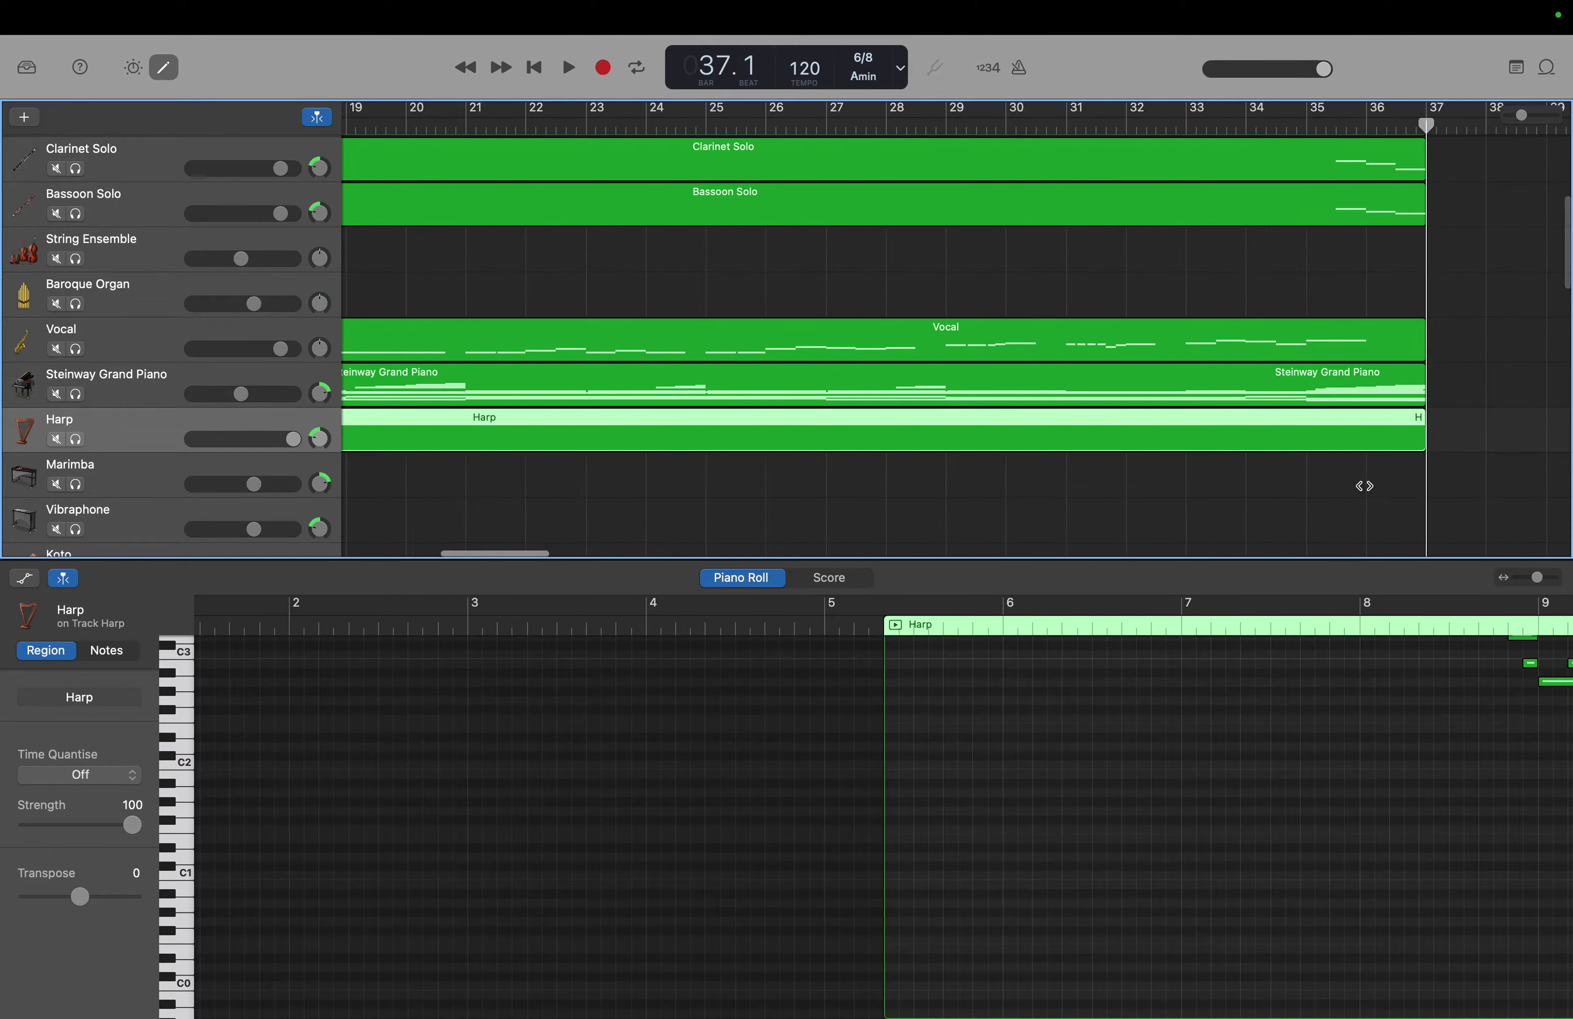
Examine the Harp's run of notes in bars 8–13 and compare it with the empty extended section that follows.
scroll(1365, 486, "left", 15)
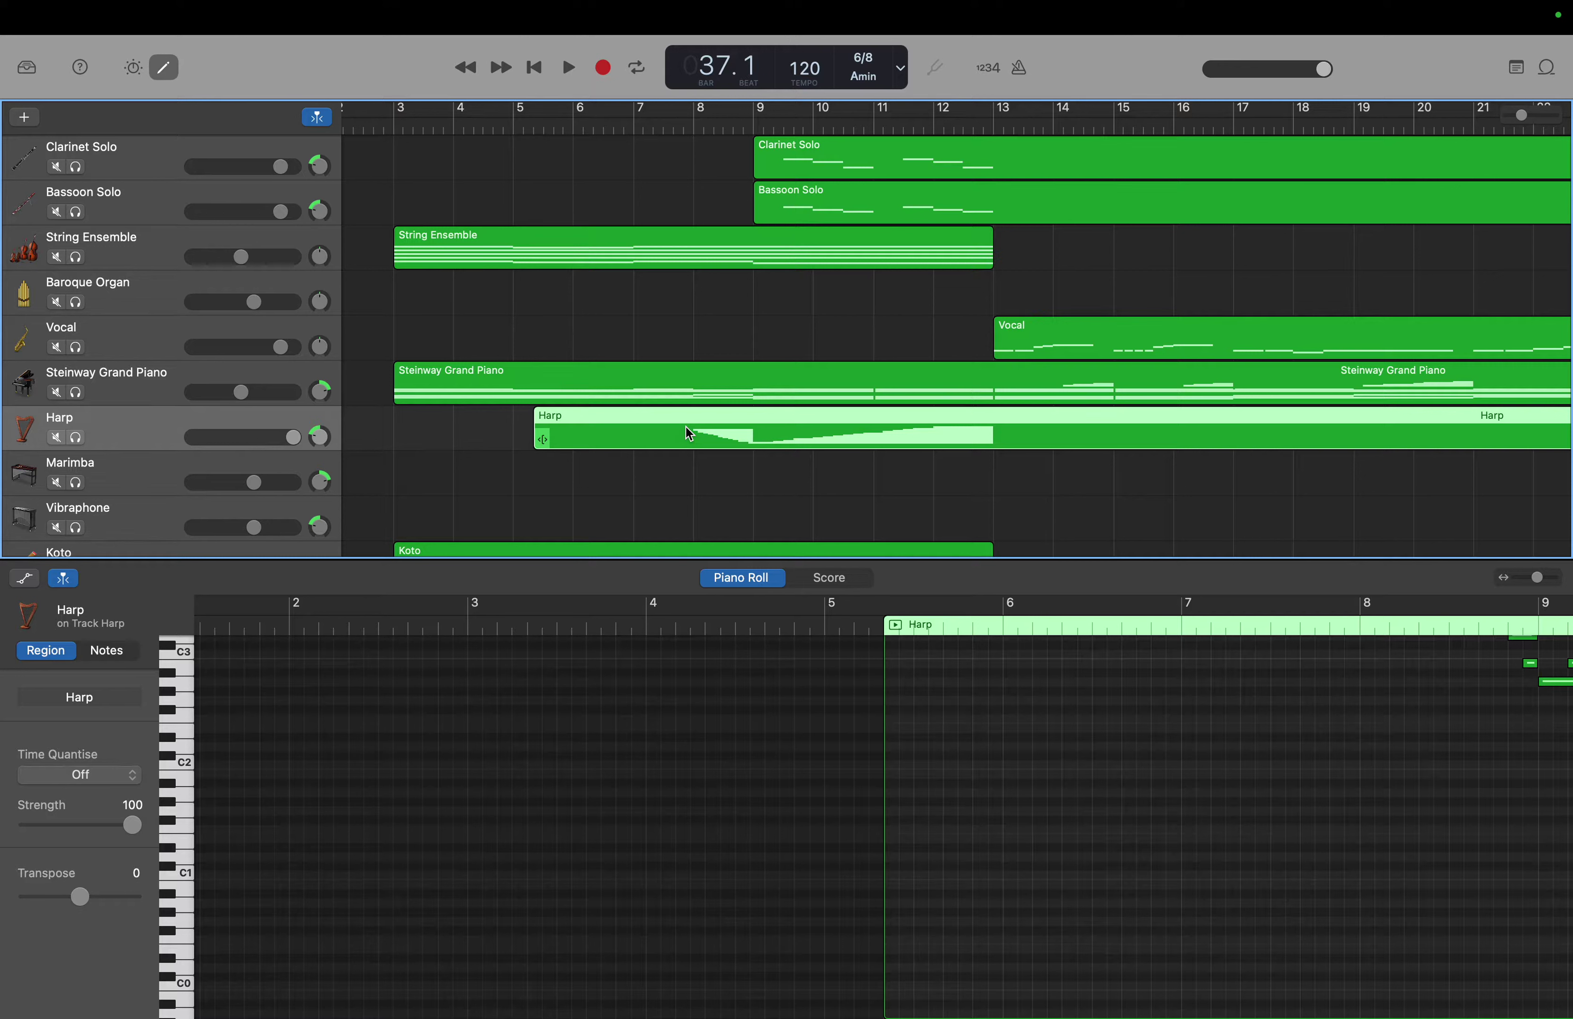
scroll(1391, 521, "right", 10)
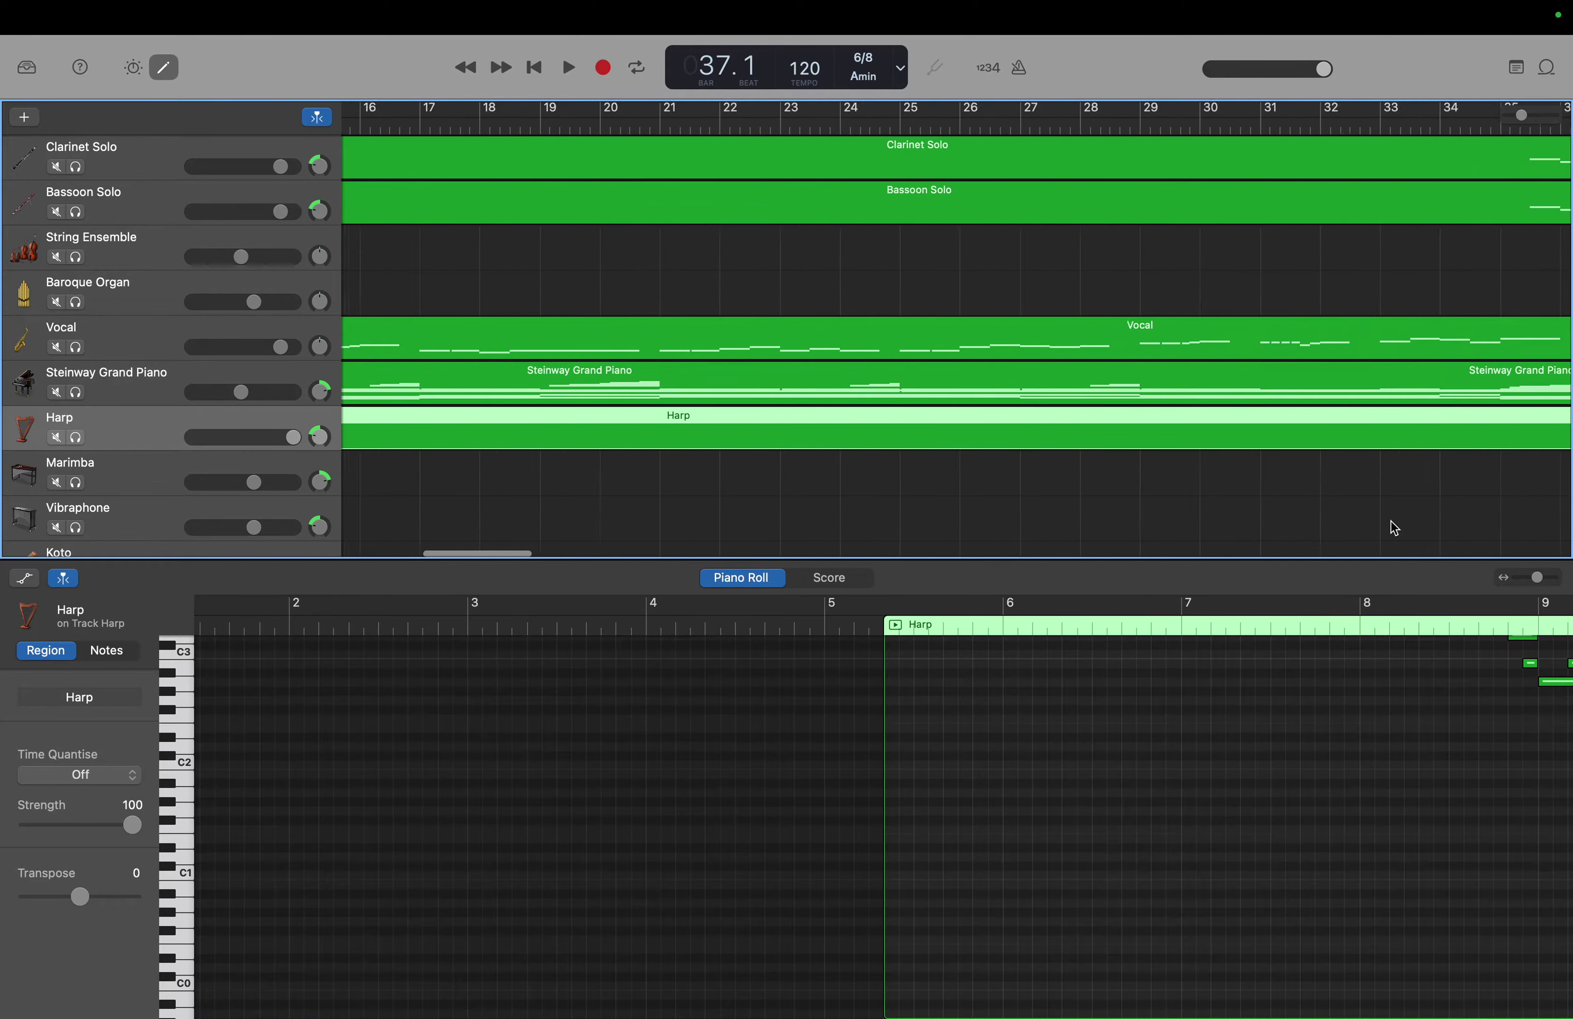
scroll(1392, 521, "right", 3)
scroll(1222, 753, "right", 10)
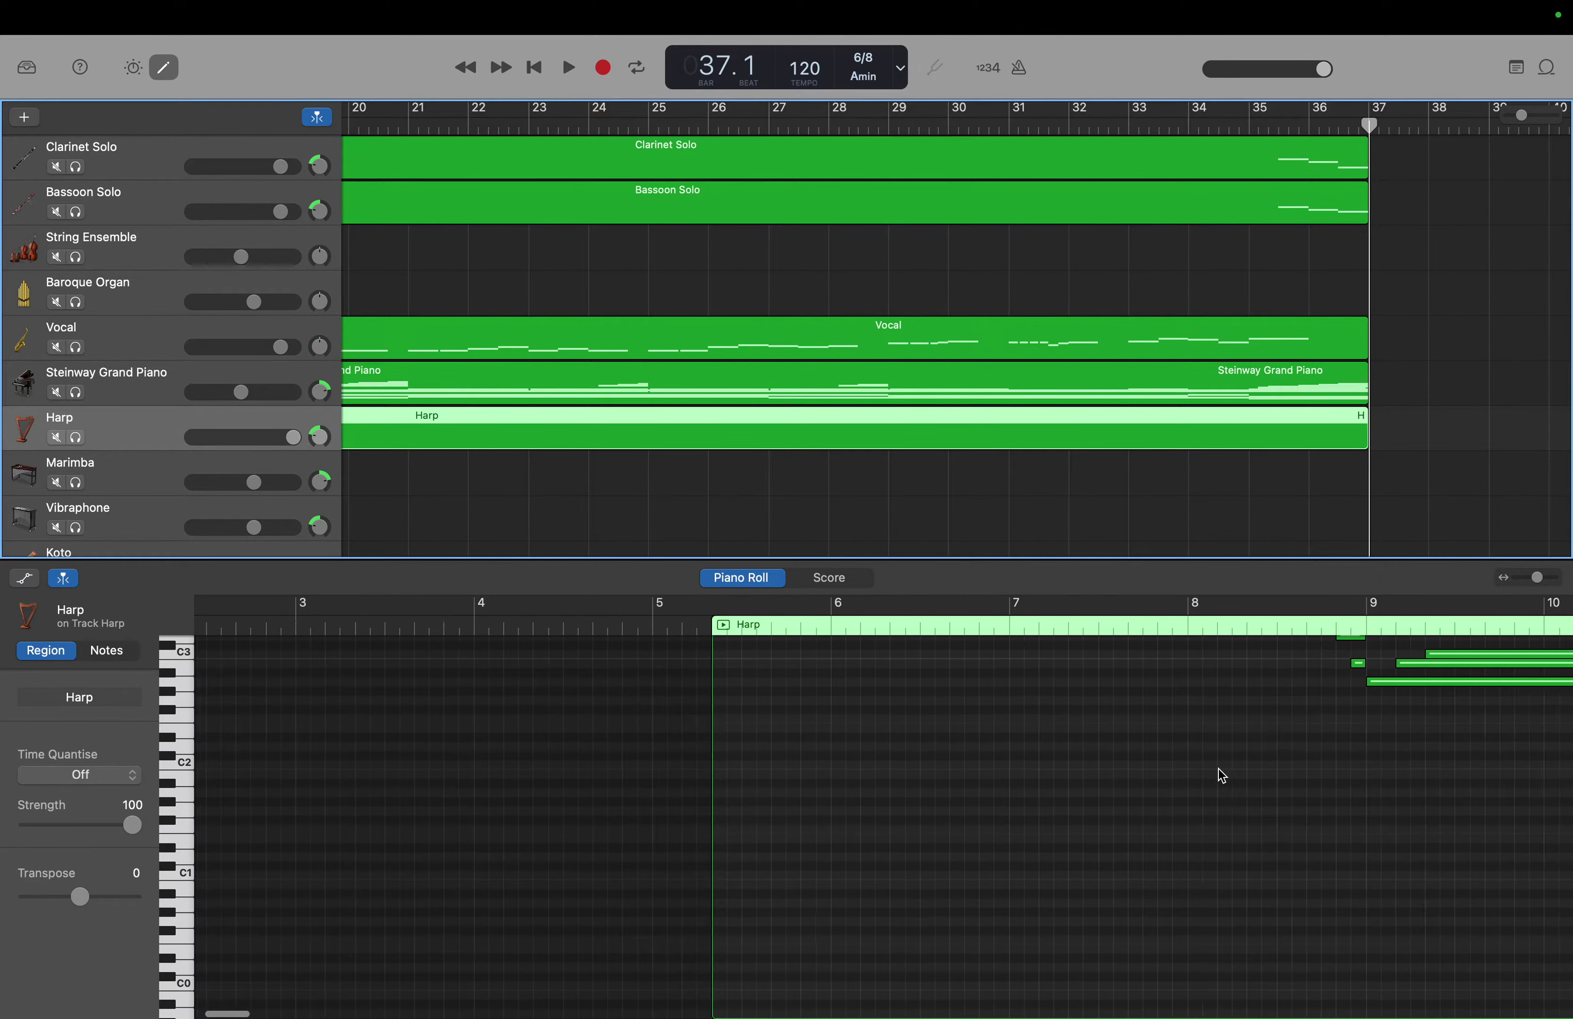
scroll(1222, 761, "up", 5)
scroll(1221, 775, "up", 3)
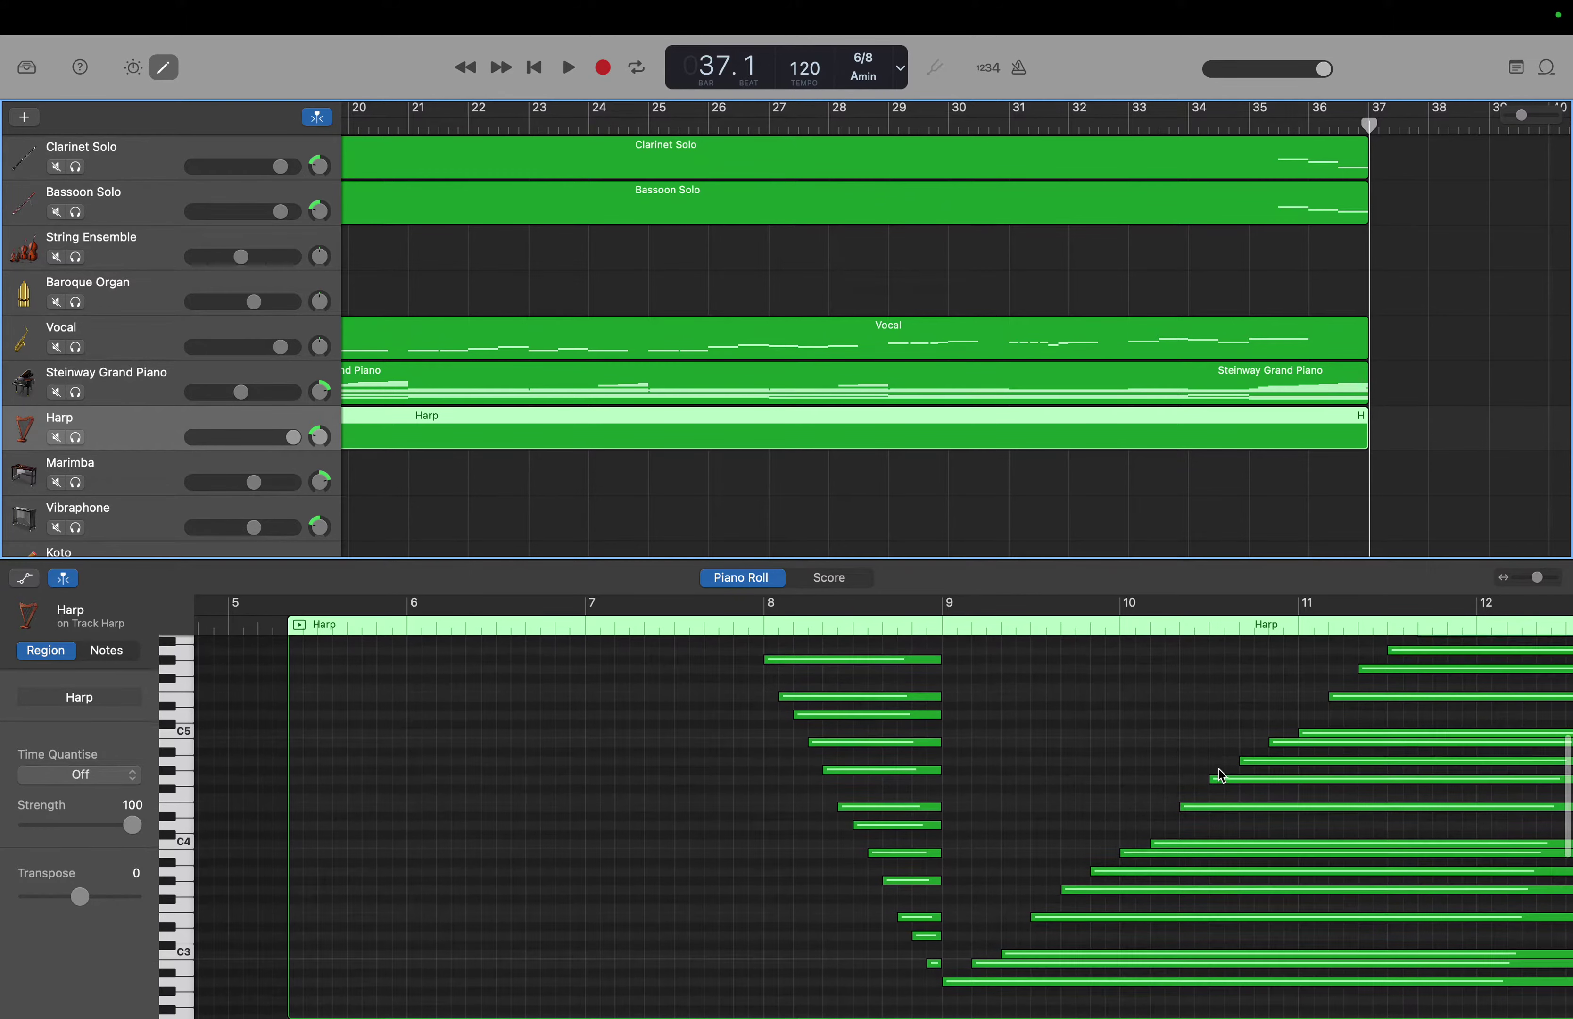
left_click(1231, 780)
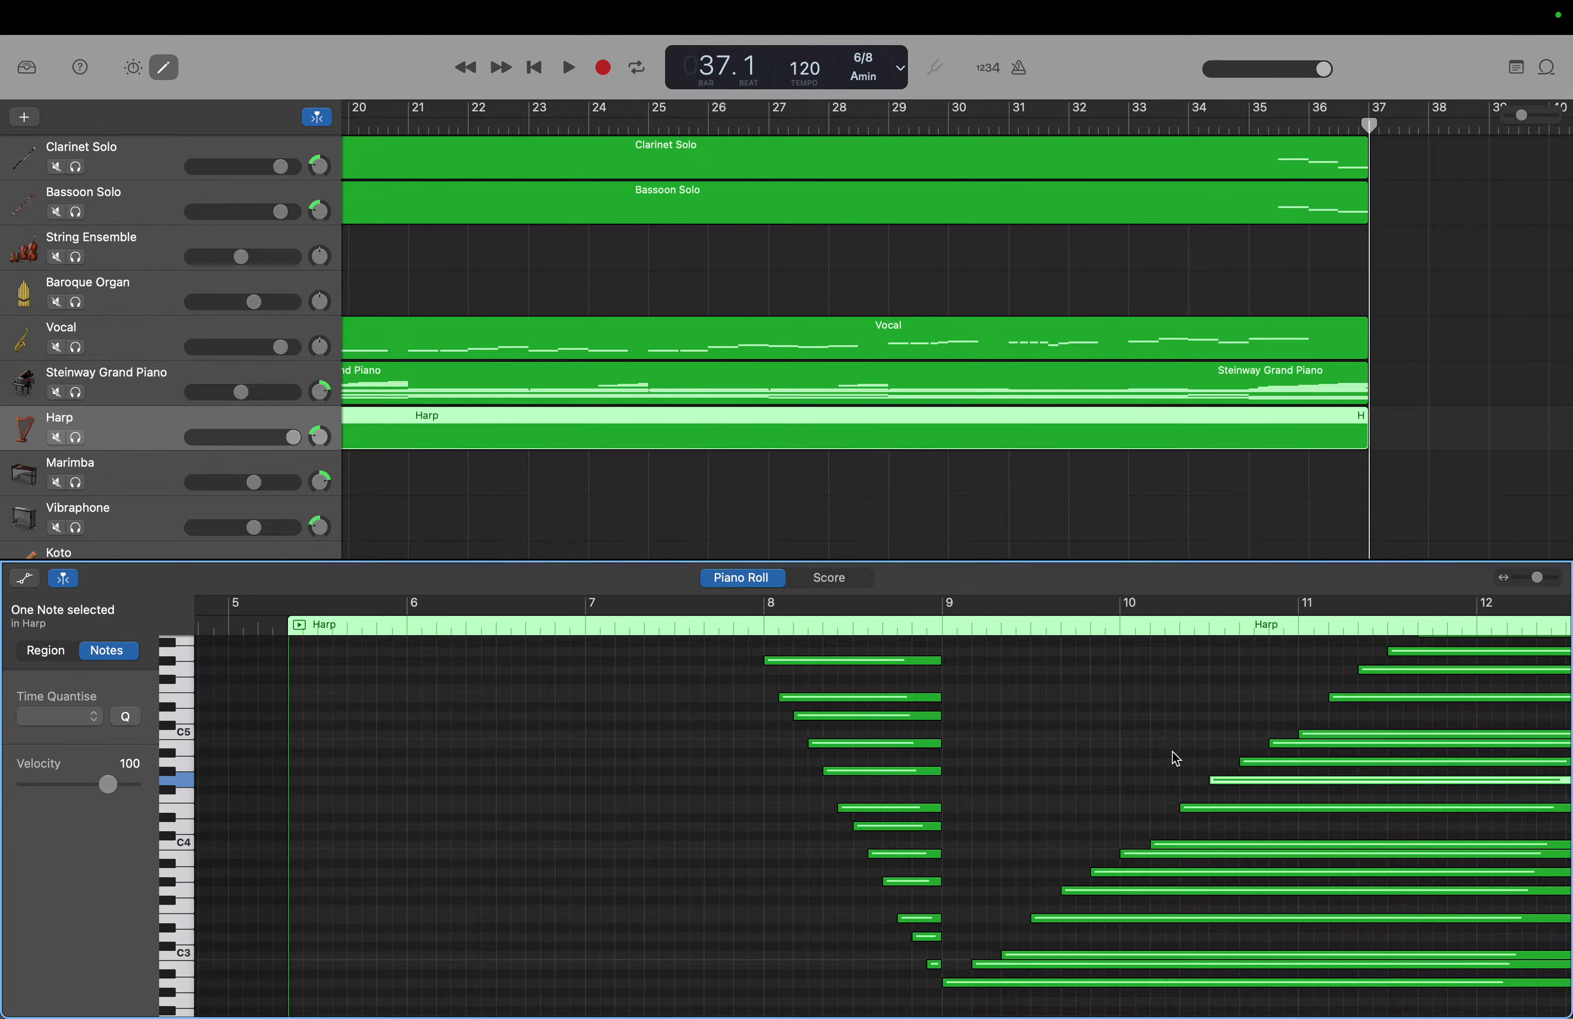
scroll(1177, 759, "right", 10)
scroll(1176, 759, "up", 3)
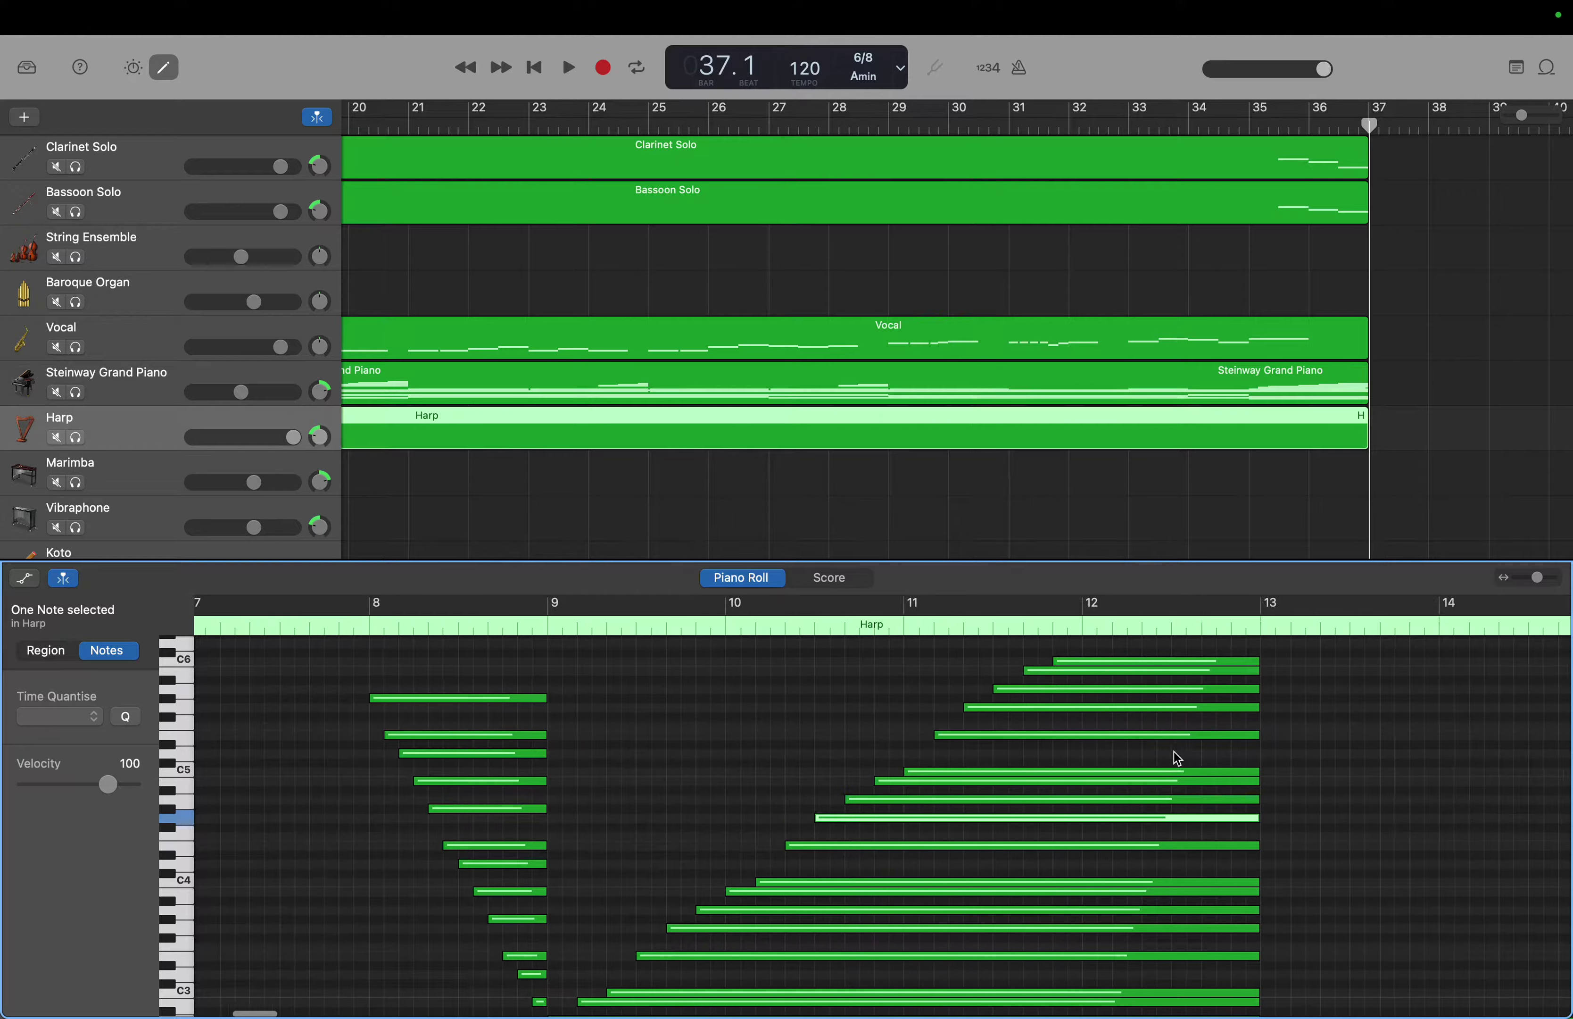
scroll(1177, 758, "right", 20)
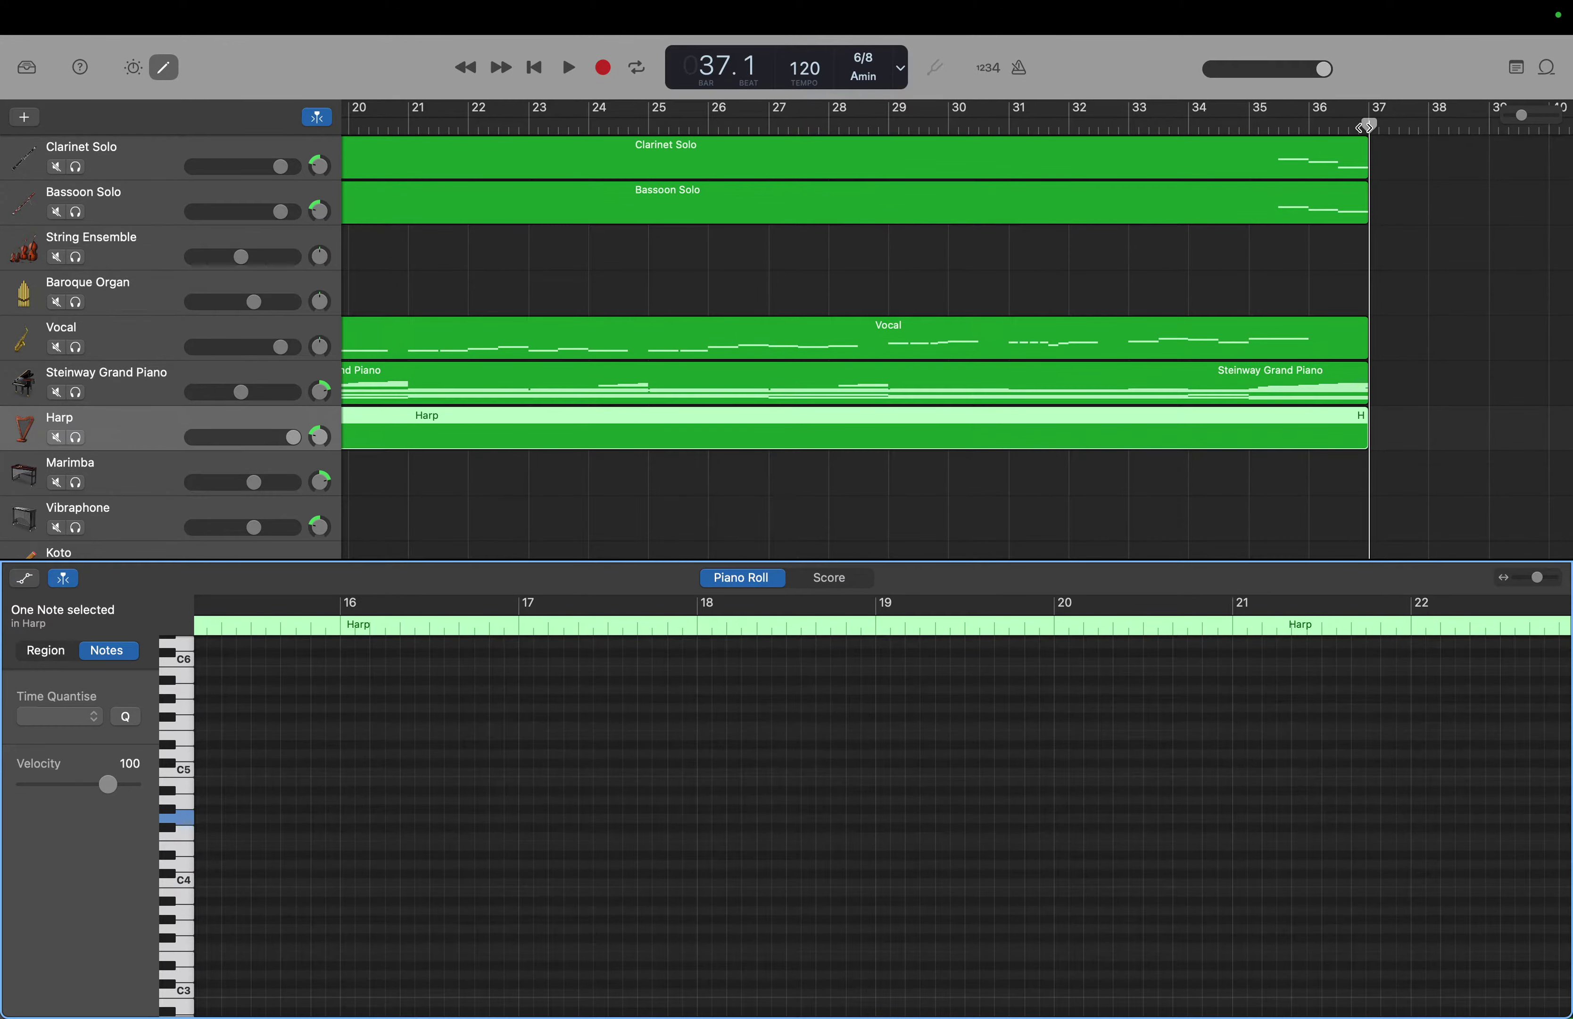
Move the playhead to bar 34, audition the Harp's top note at bar 12, and create a matching one-bar E6 at bar 36.
left_click_drag(1366, 126, 1189, 129)
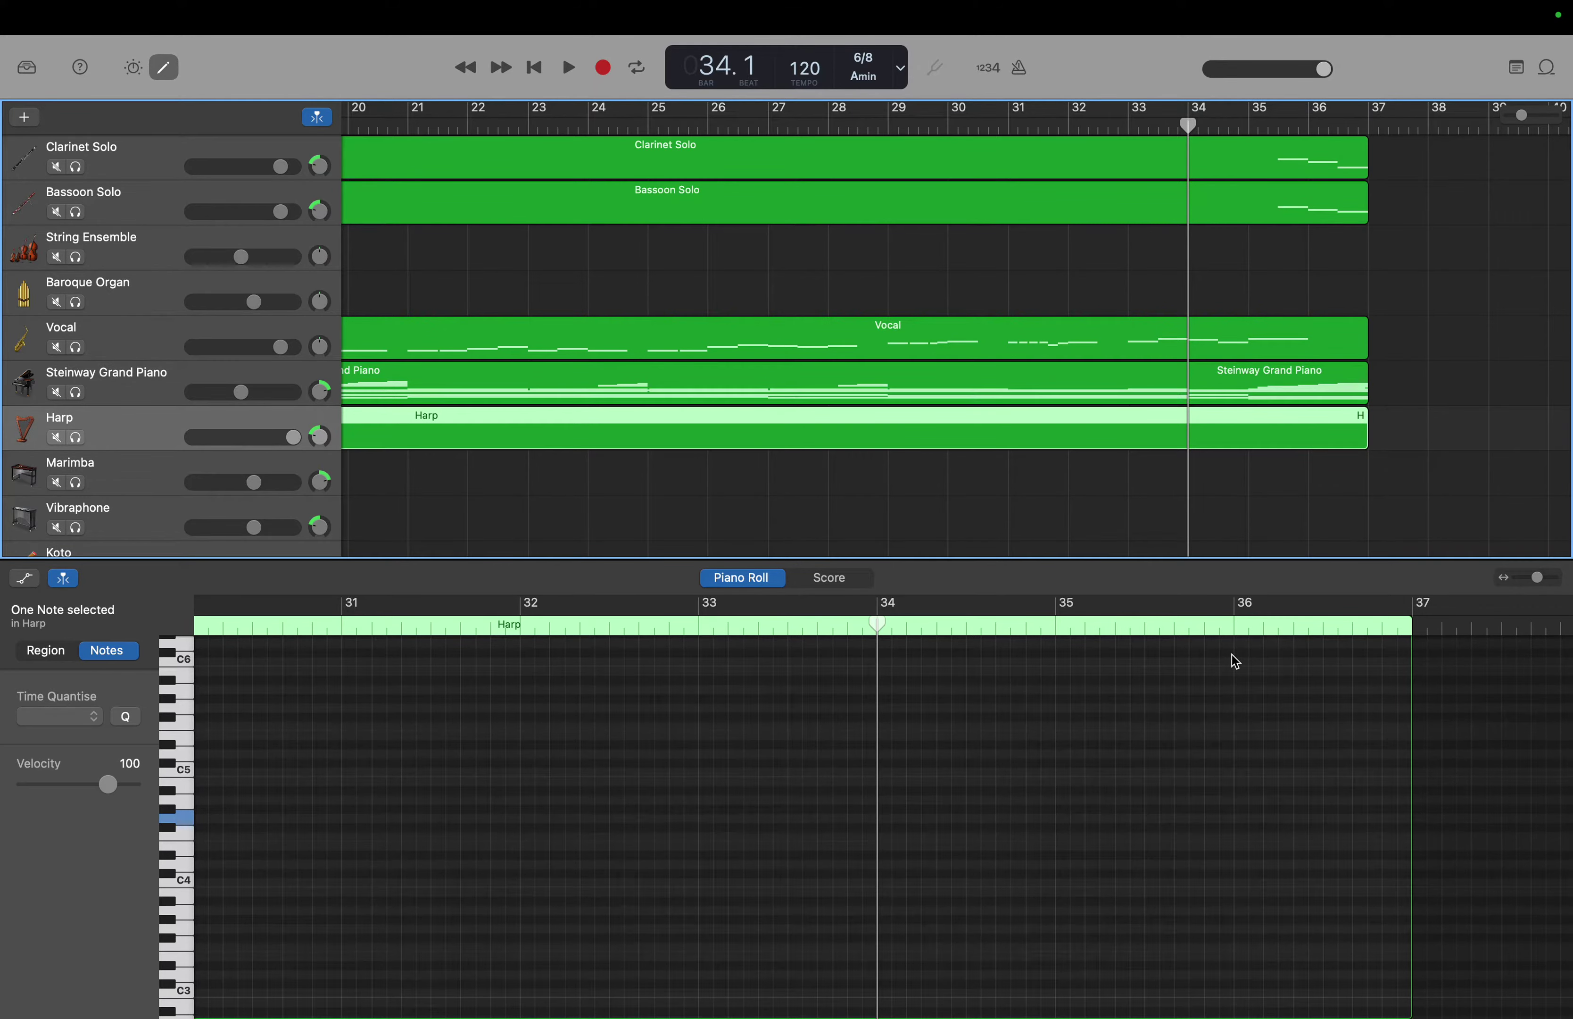
scroll(1229, 662, "up", 3)
scroll(597, 697, "left", 15)
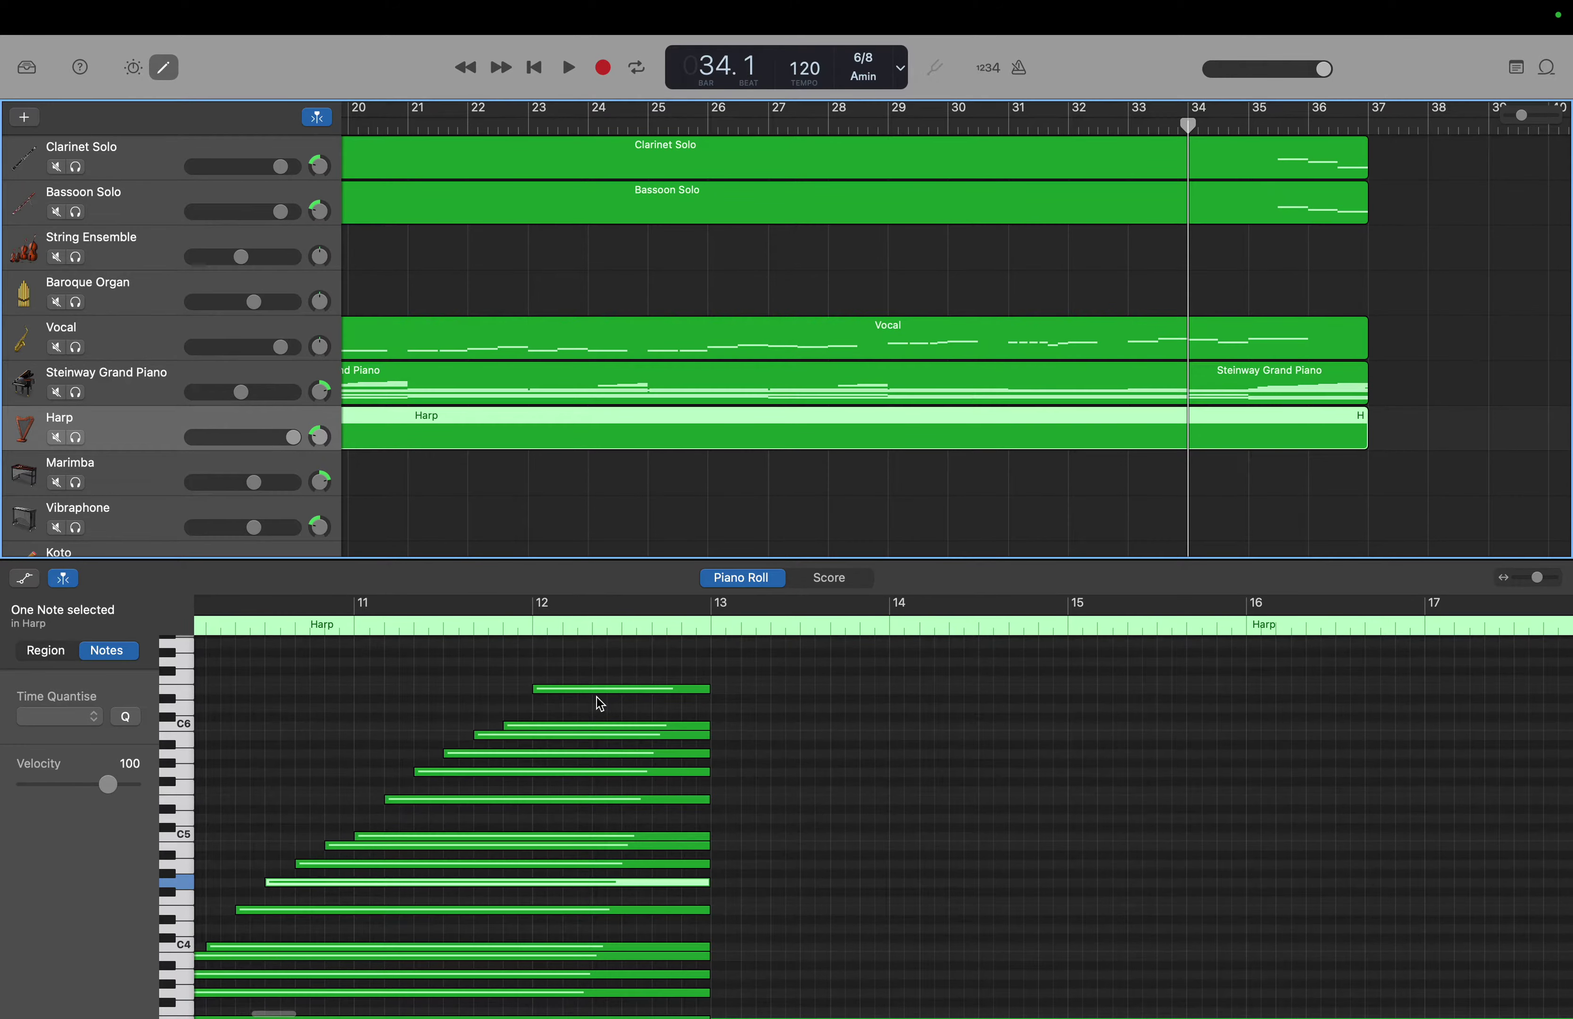
scroll(597, 697, "up", 1)
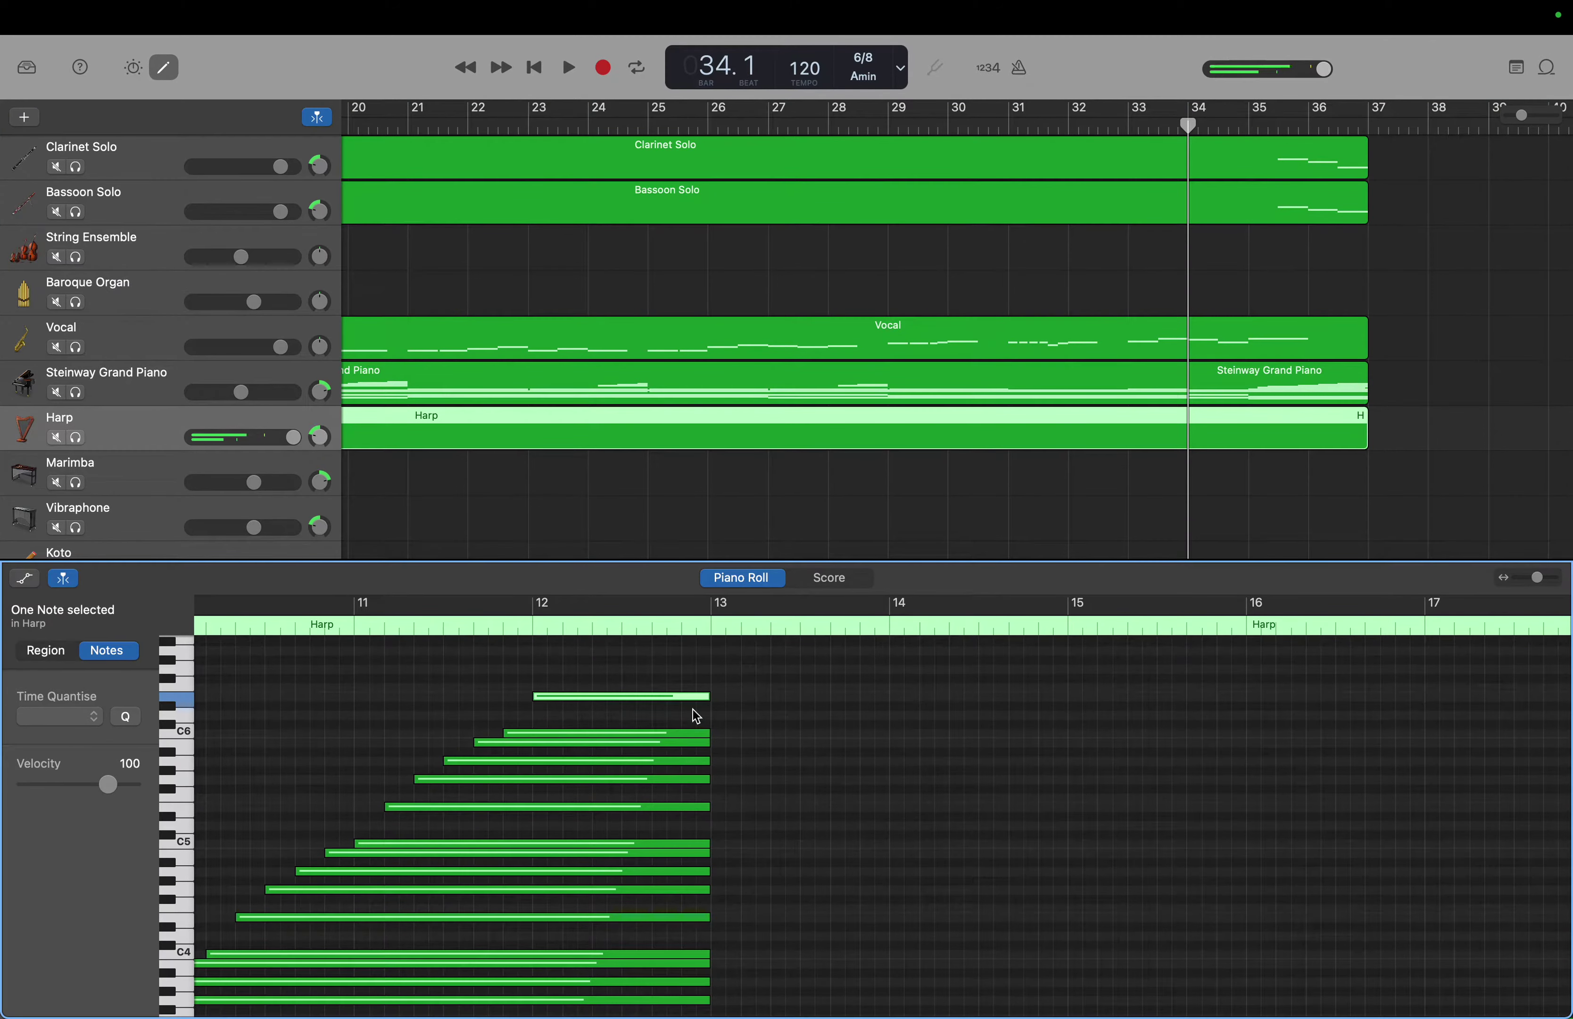
scroll(912, 756, "right", 15)
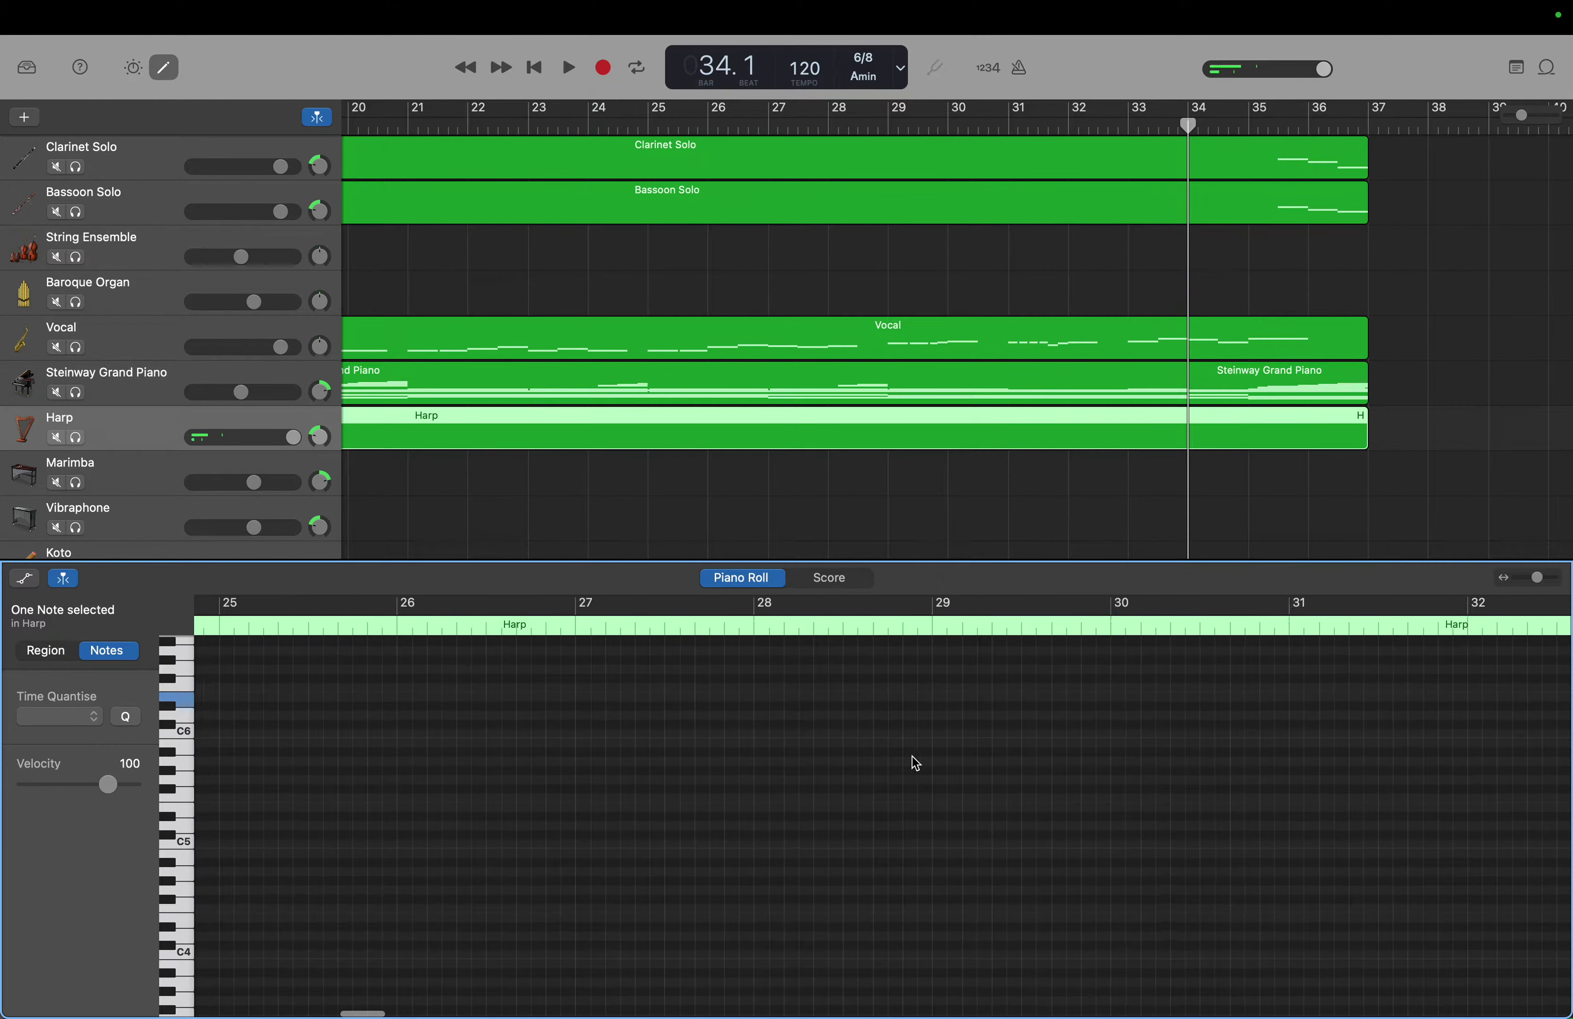
scroll(912, 757, "right", 5)
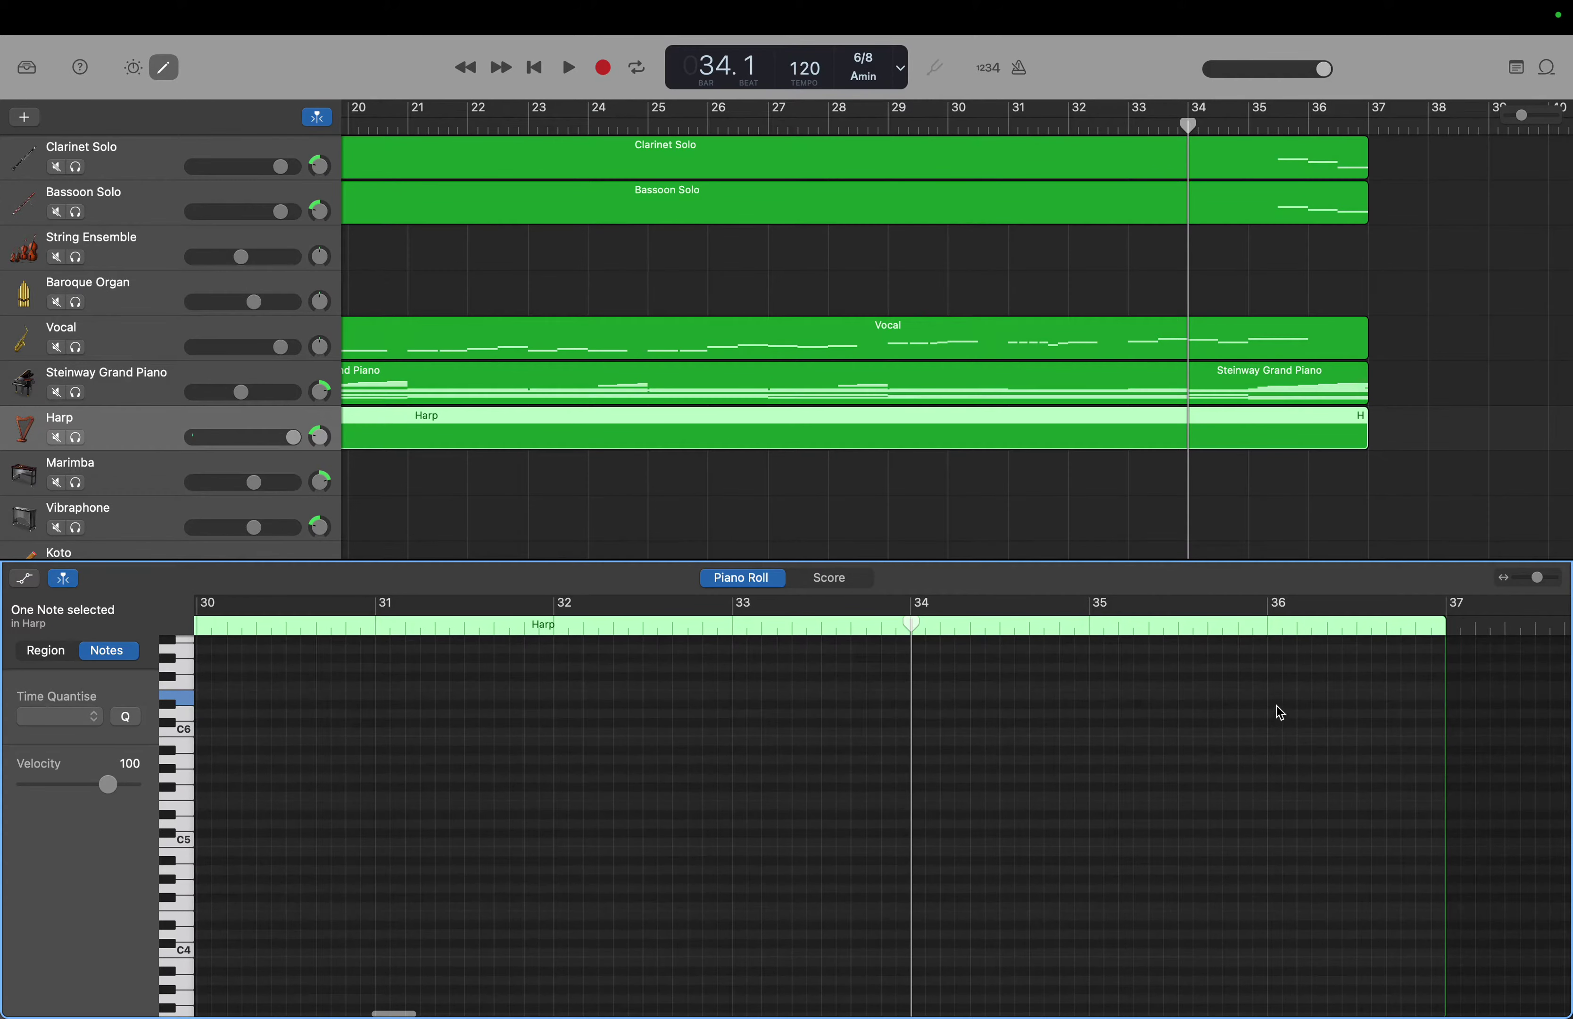
right_click(1278, 696)
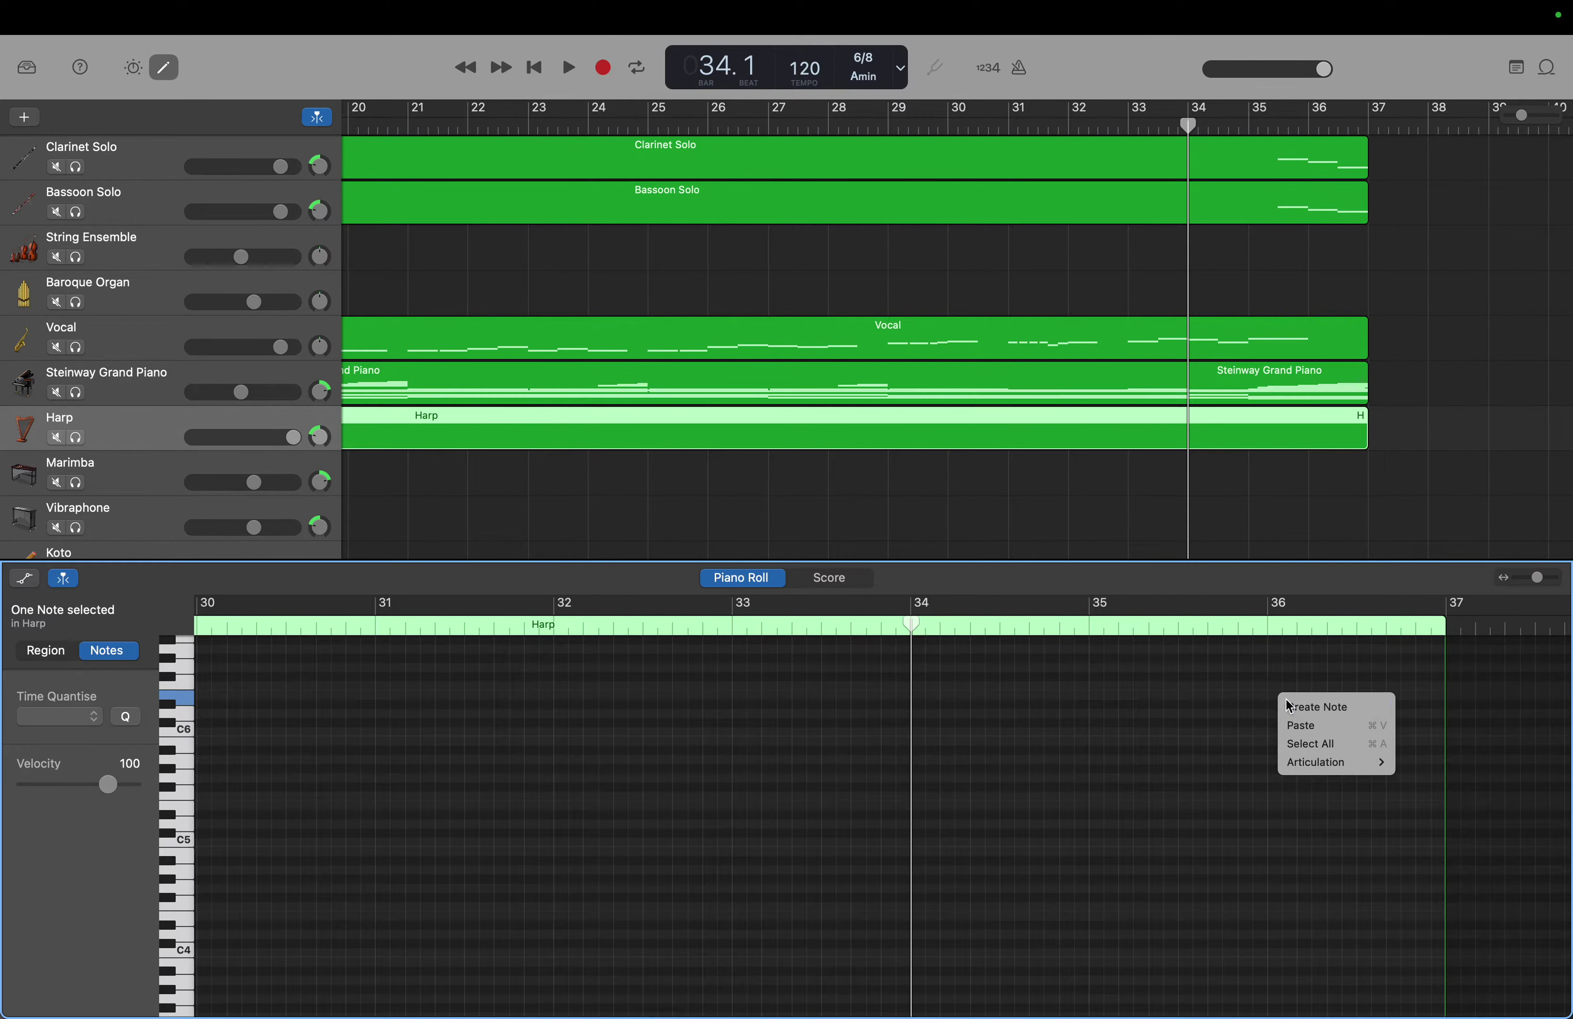
left_click(1287, 700)
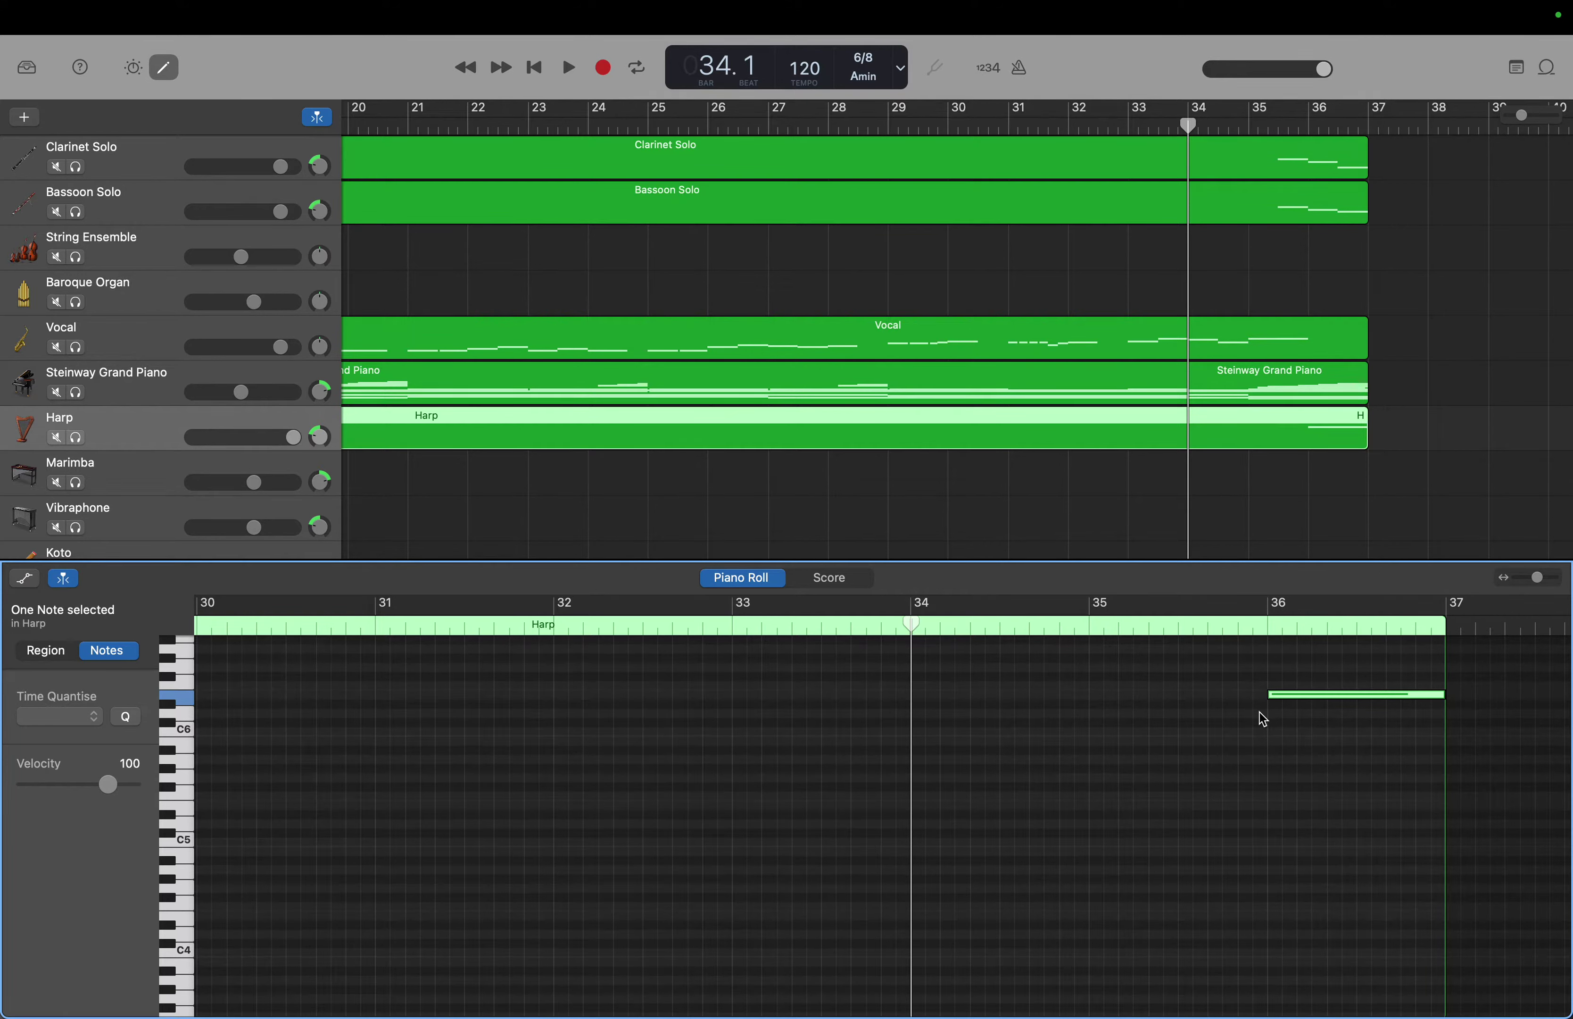
Add a C6 to the Harp one sixteenth before bar 36 and shorten it to a sixteenth note.
right_click(1264, 736)
left_click(1277, 739)
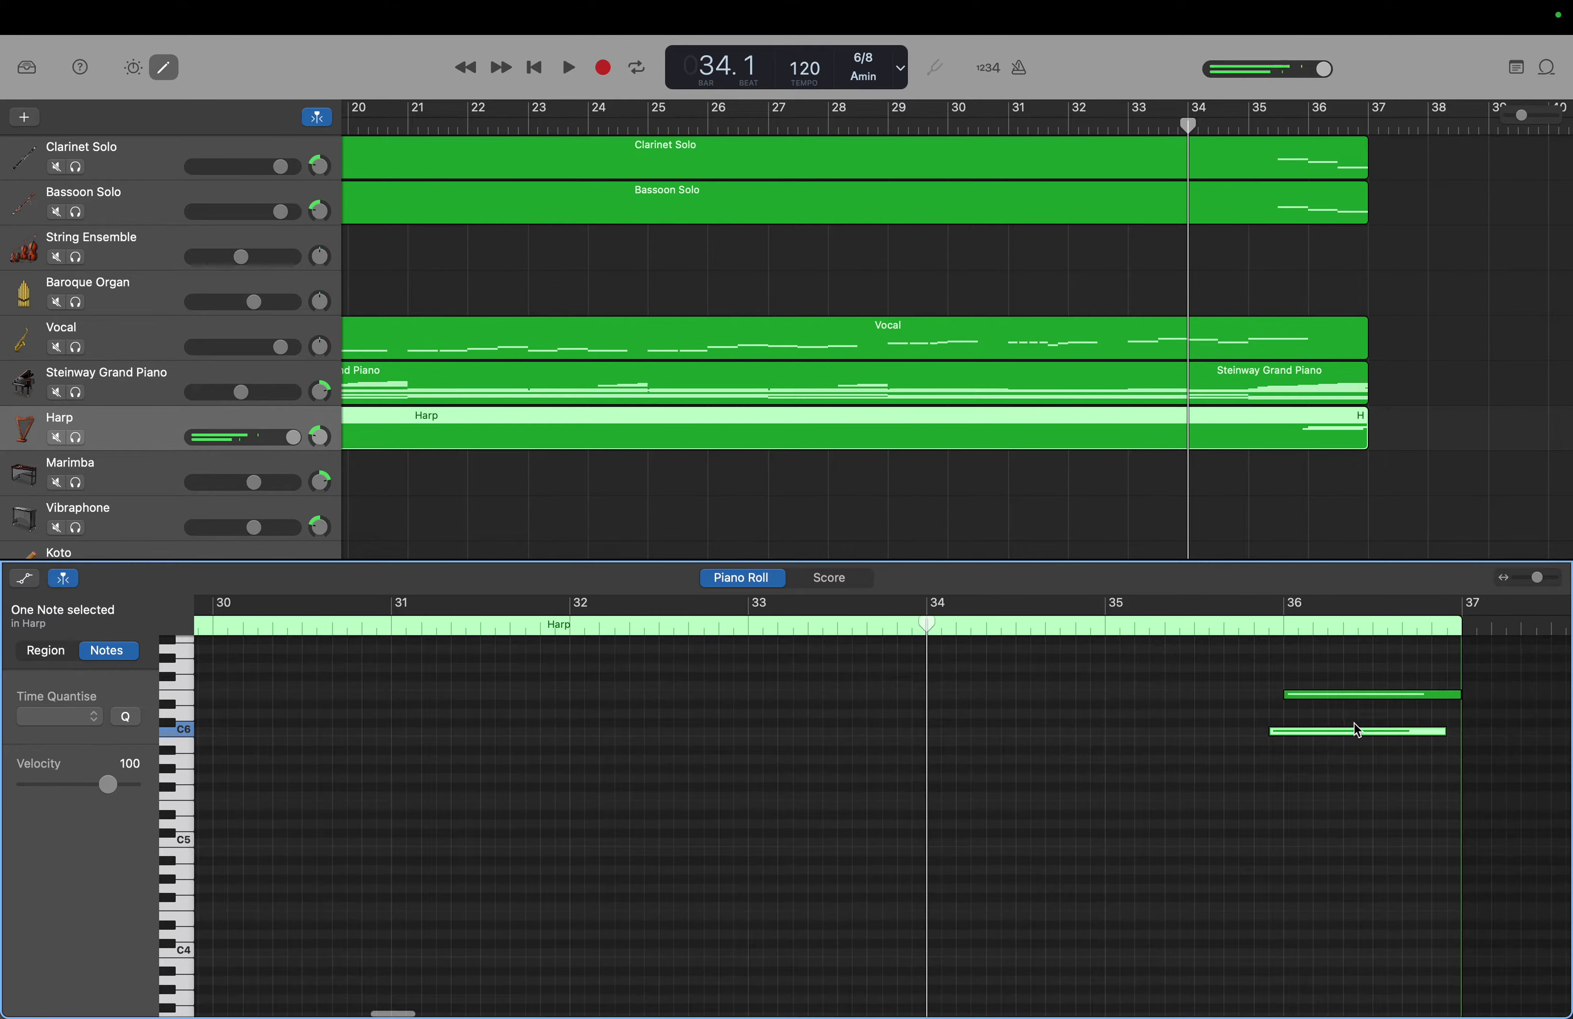
left_click_drag(1441, 736, 1275, 732)
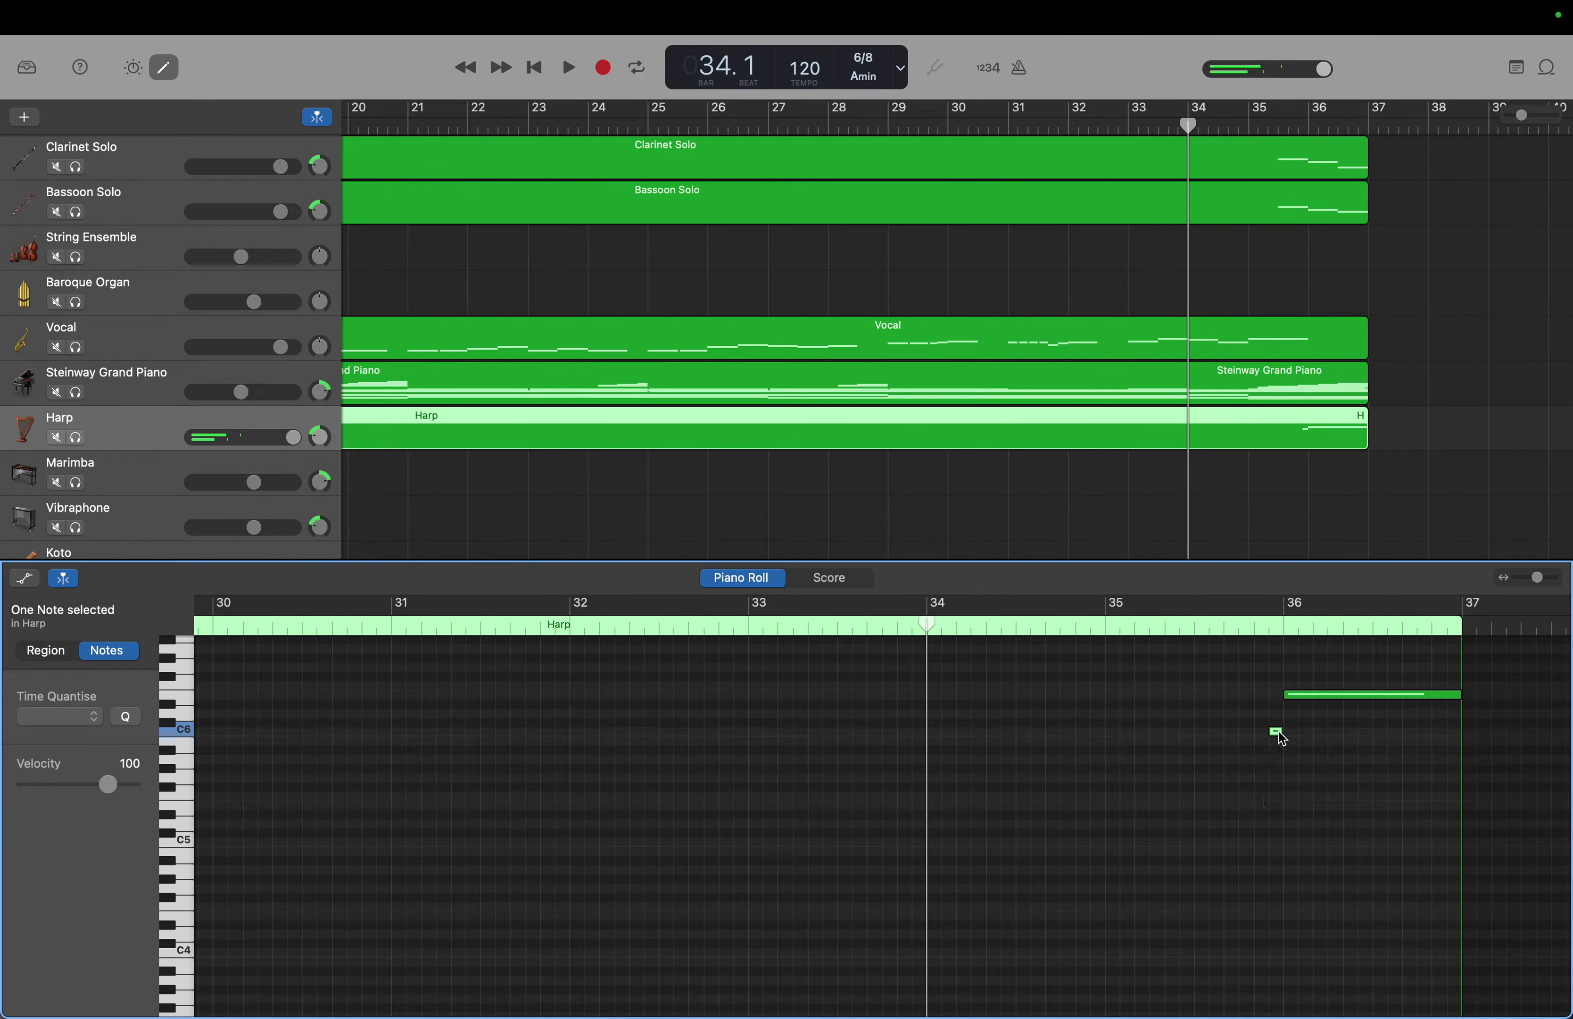
Add sixteenth notes A5, G5, E5 and C5 to the Harp, stepping back one sixteenth at a time from the C6 before bar 36.
right_click(1267, 754)
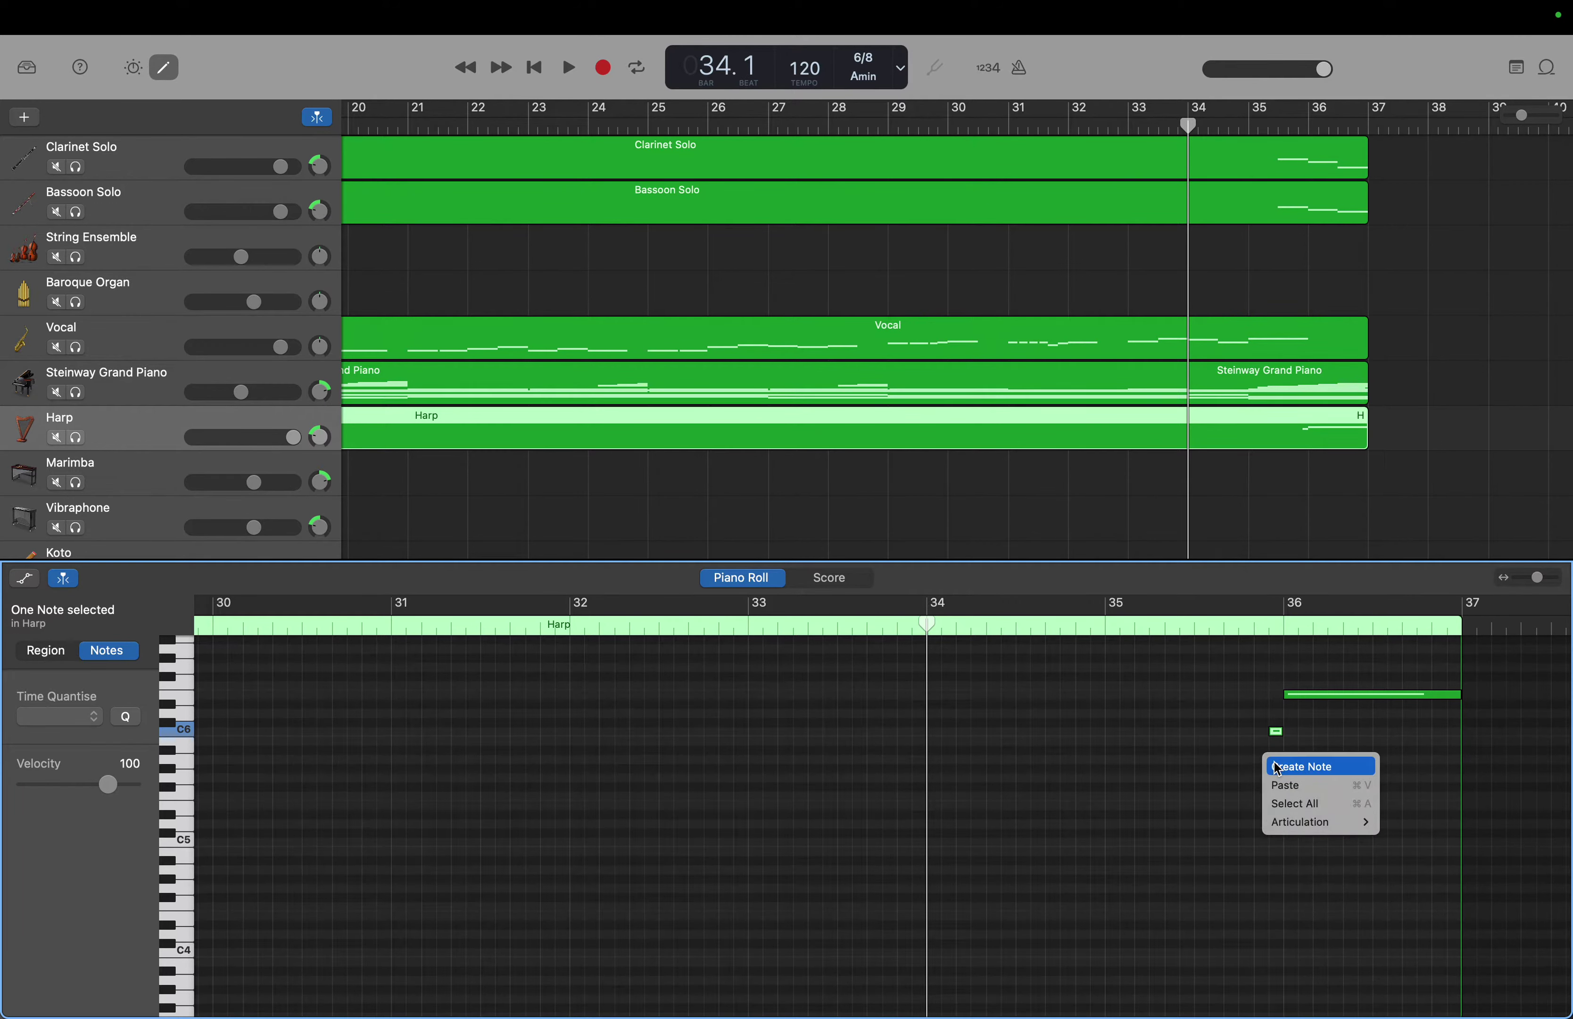
left_click(1274, 762)
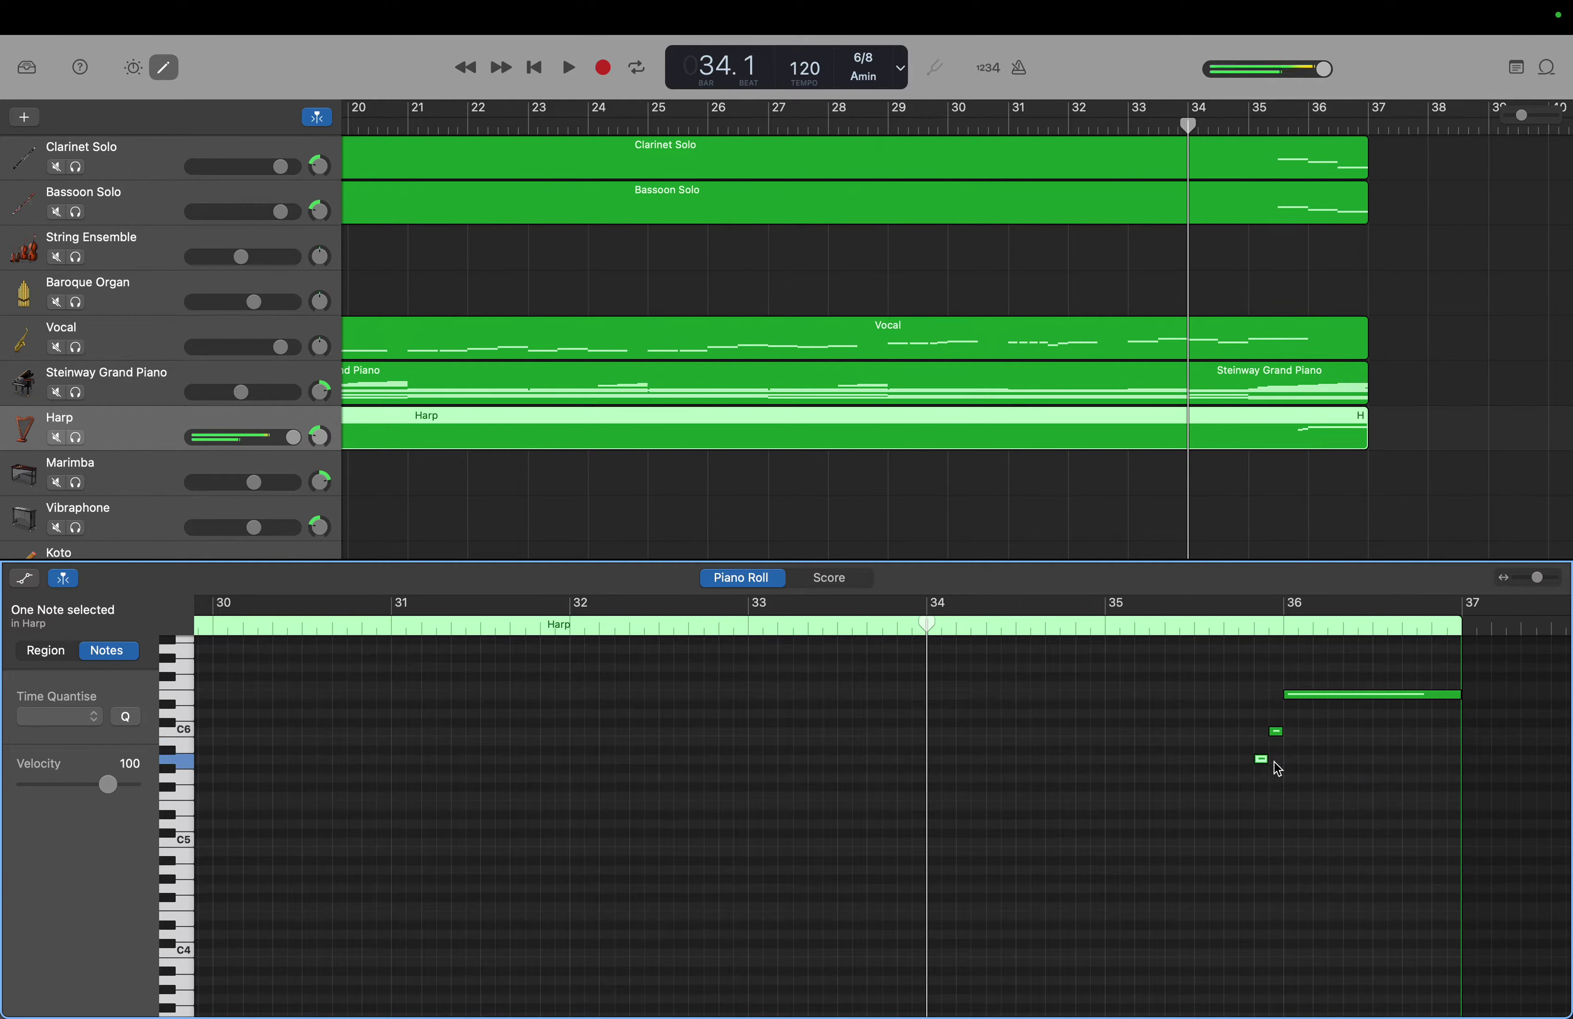
right_click(1247, 775)
left_click(1257, 784)
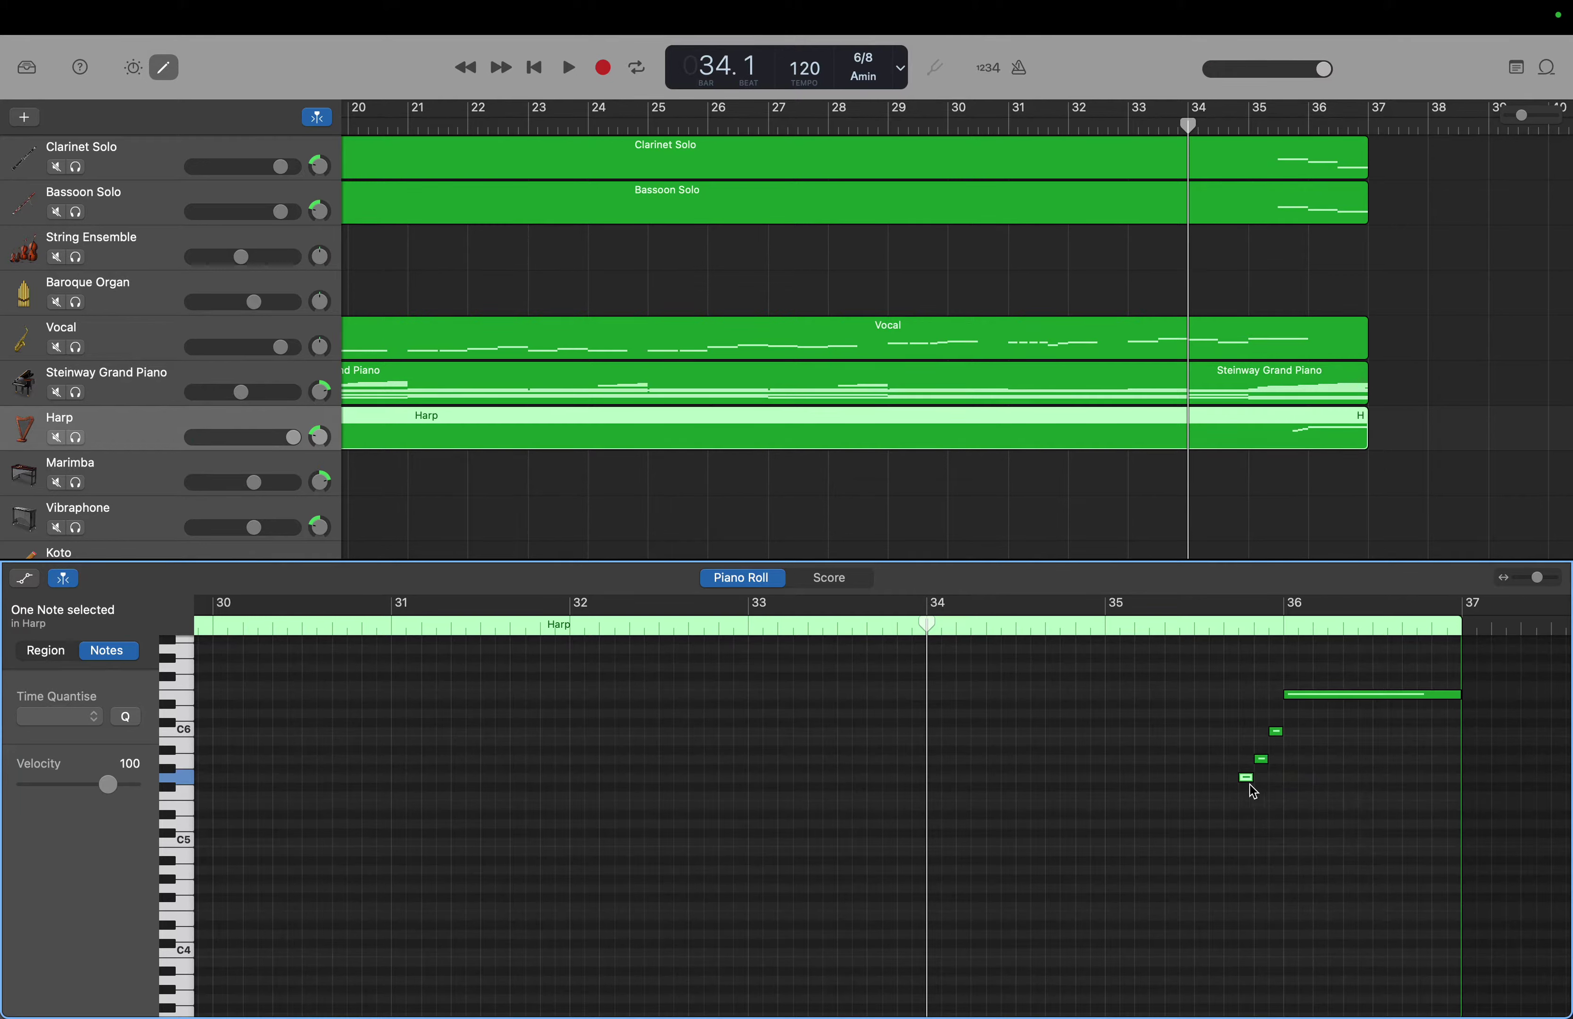
right_click(1234, 806)
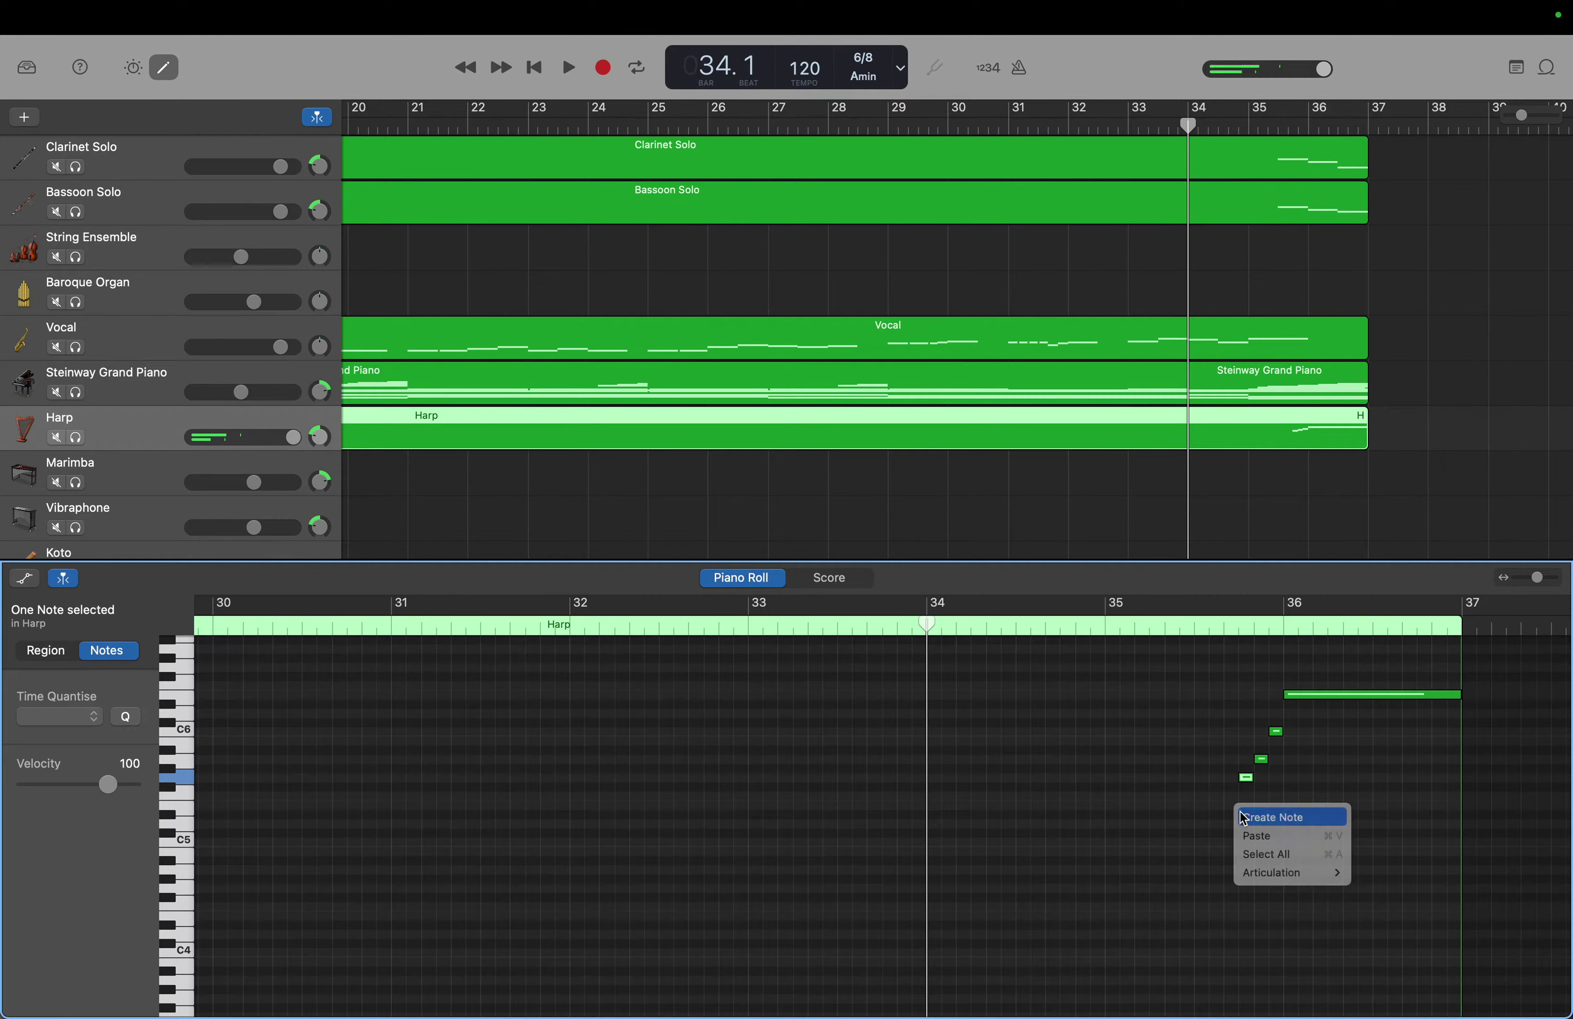
left_click(1242, 814)
right_click(1218, 838)
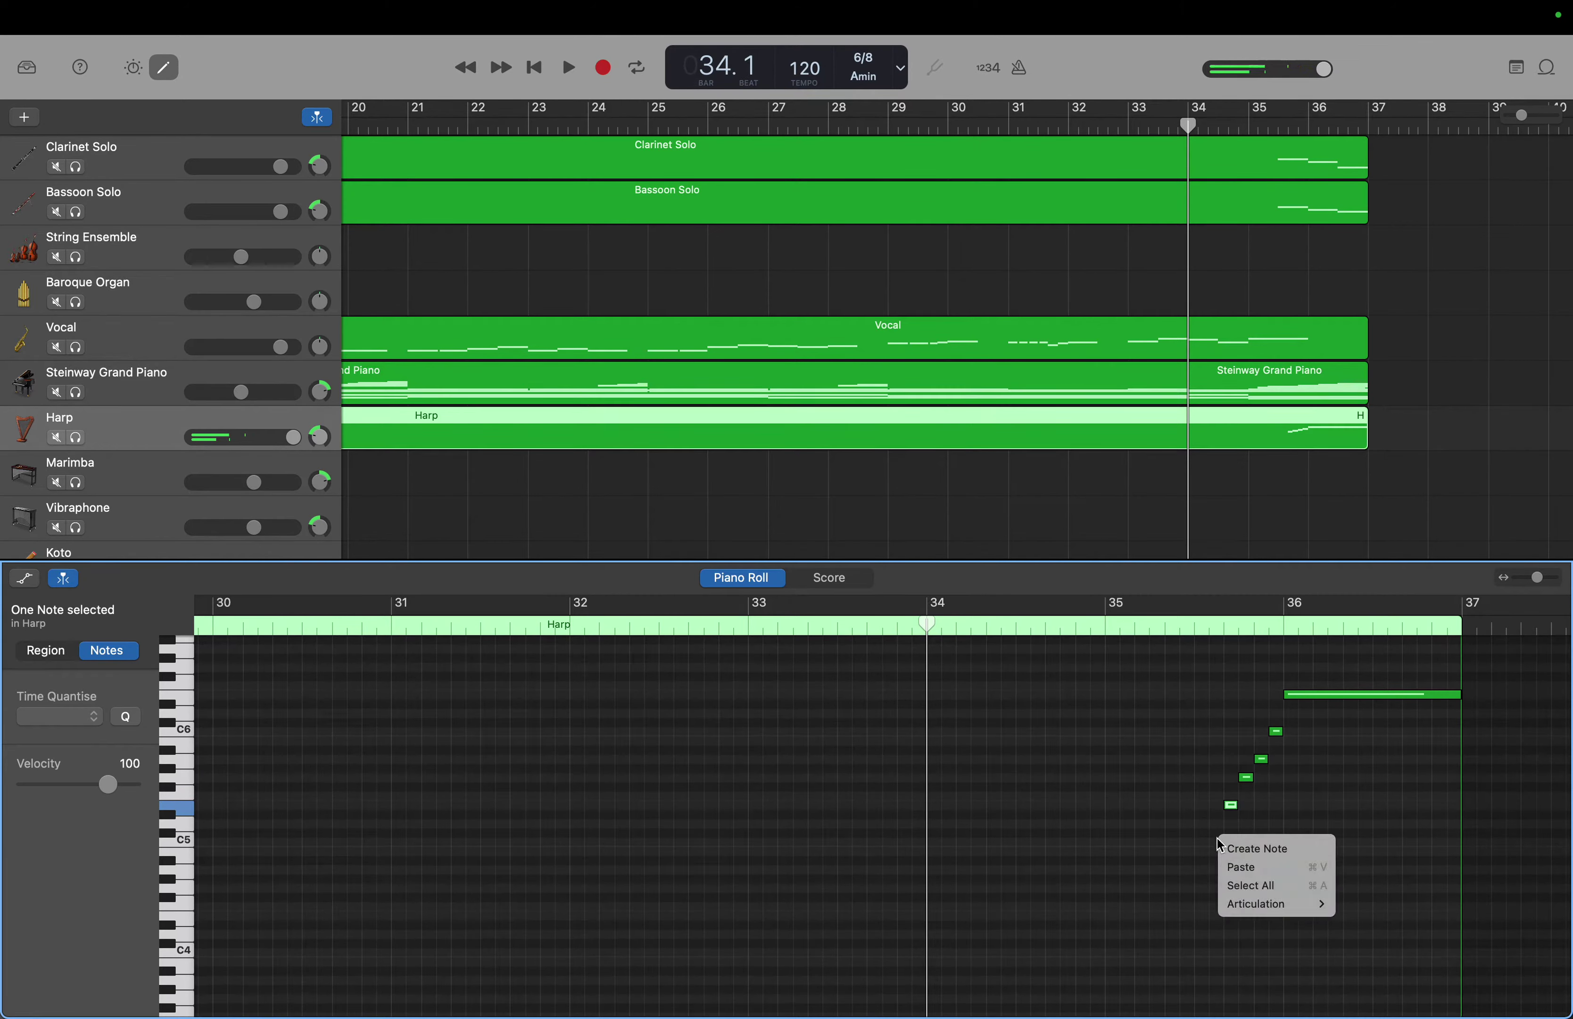
left_click(1232, 849)
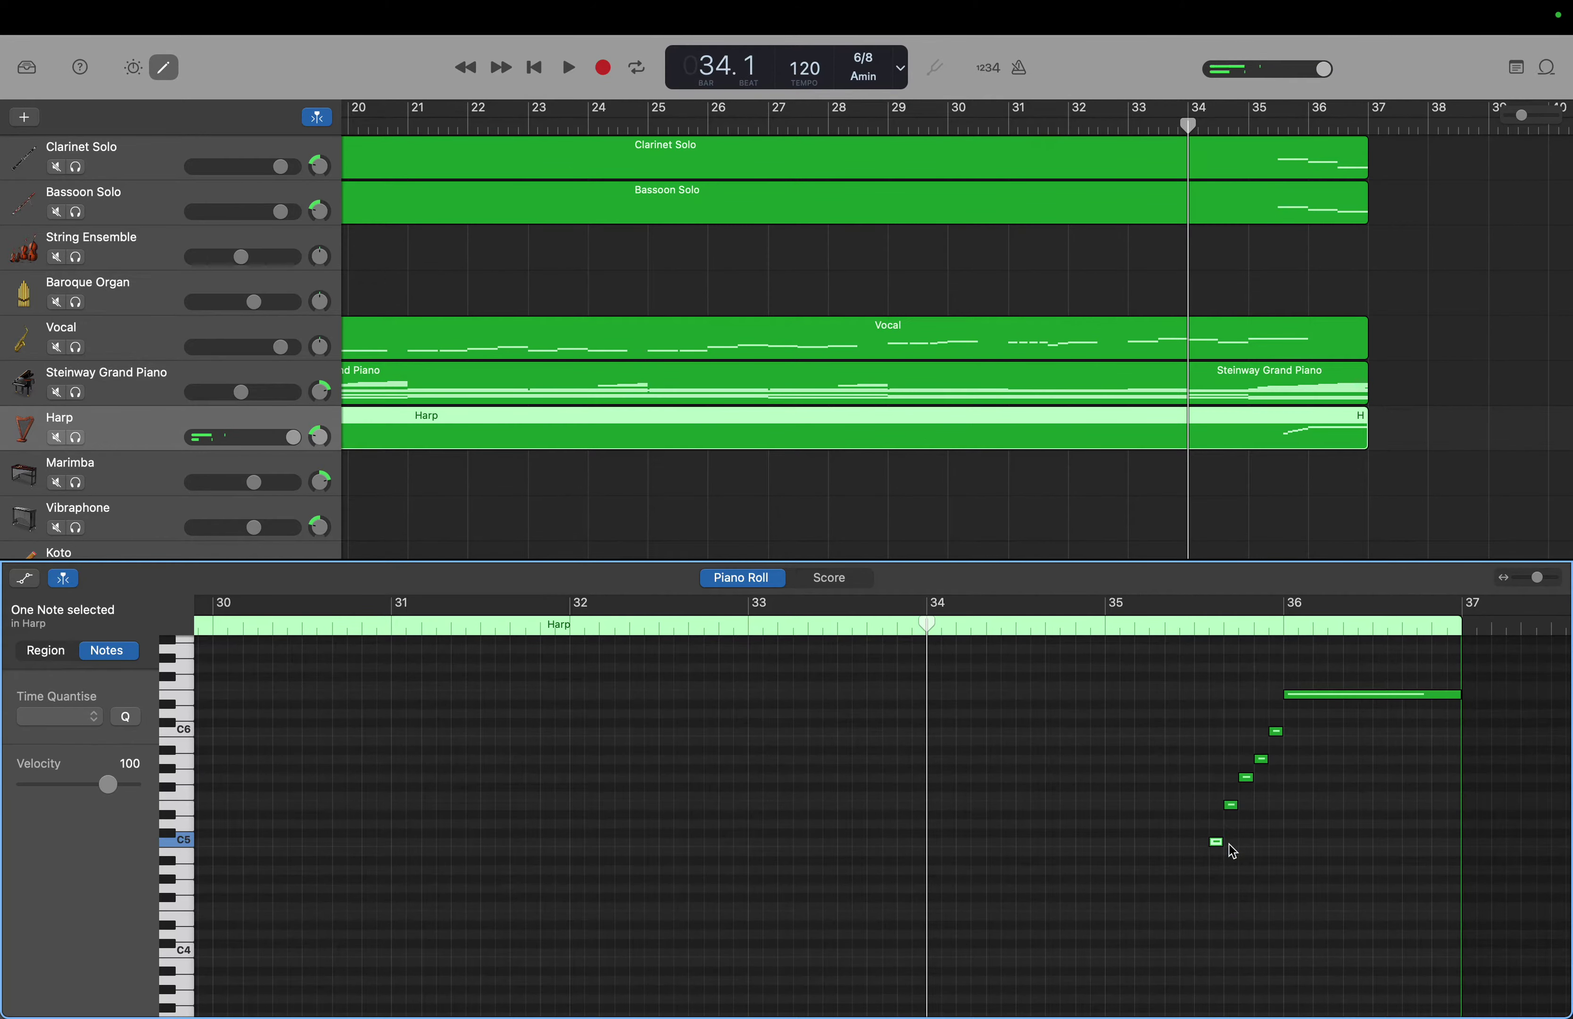
Continue the Harp run backwards in bar 35 with sixteenth notes A4, G4, E4 and C4, each one sixteenth earlier.
right_click(1202, 868)
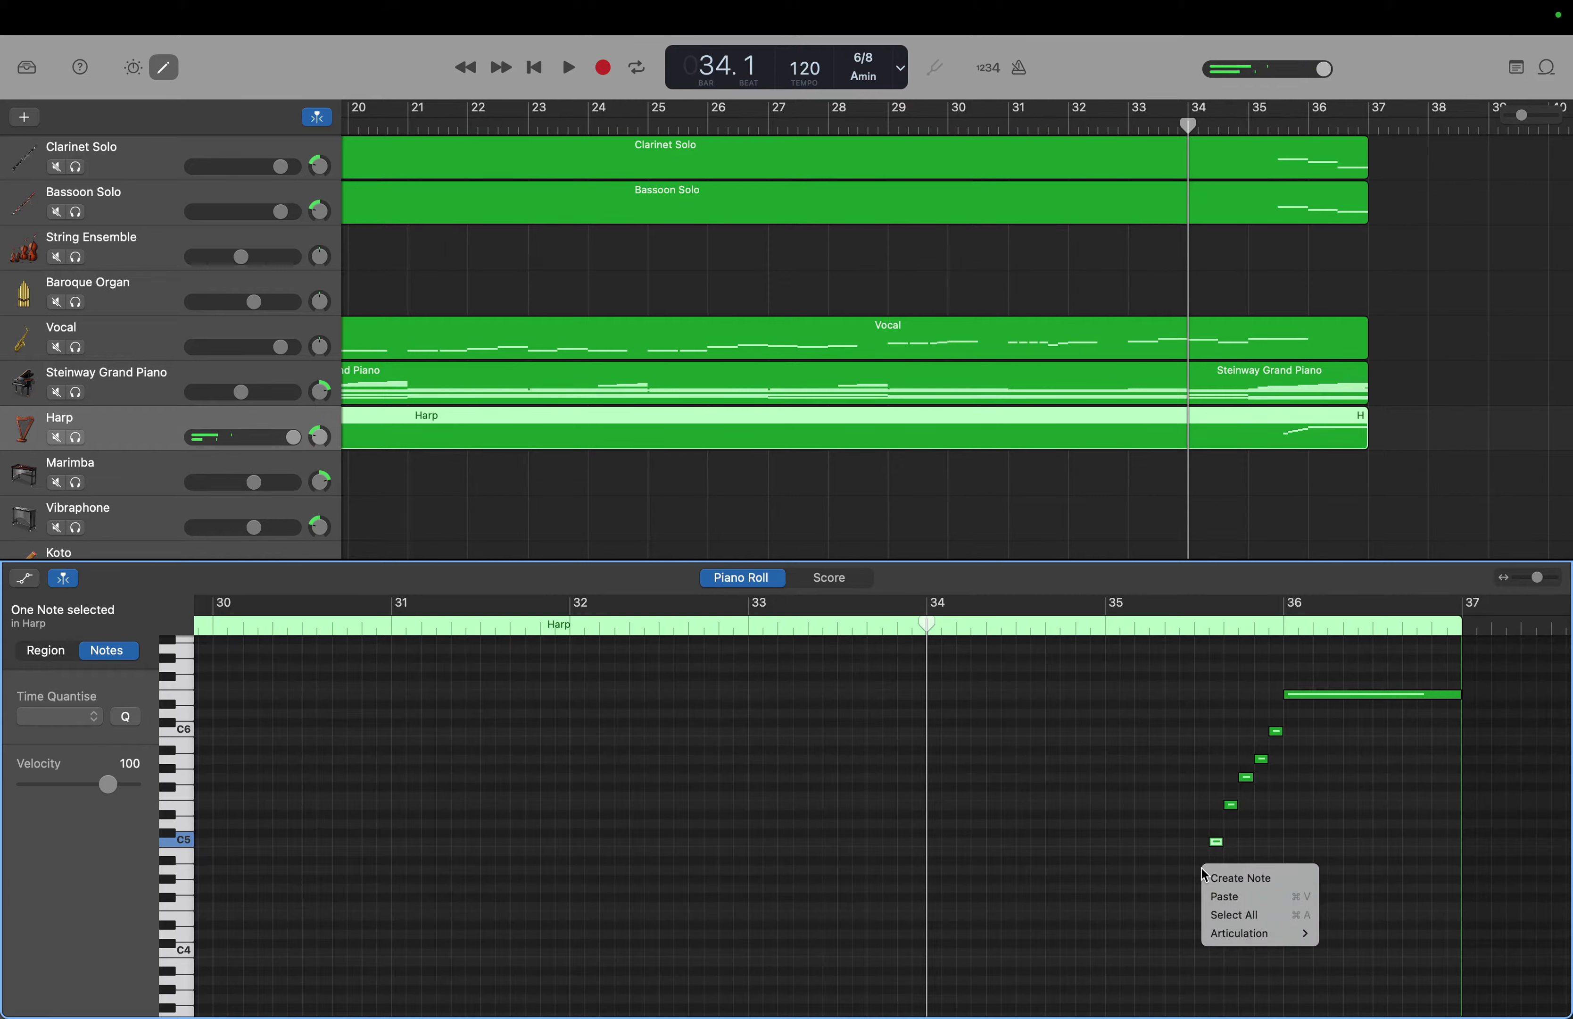
left_click(1227, 875)
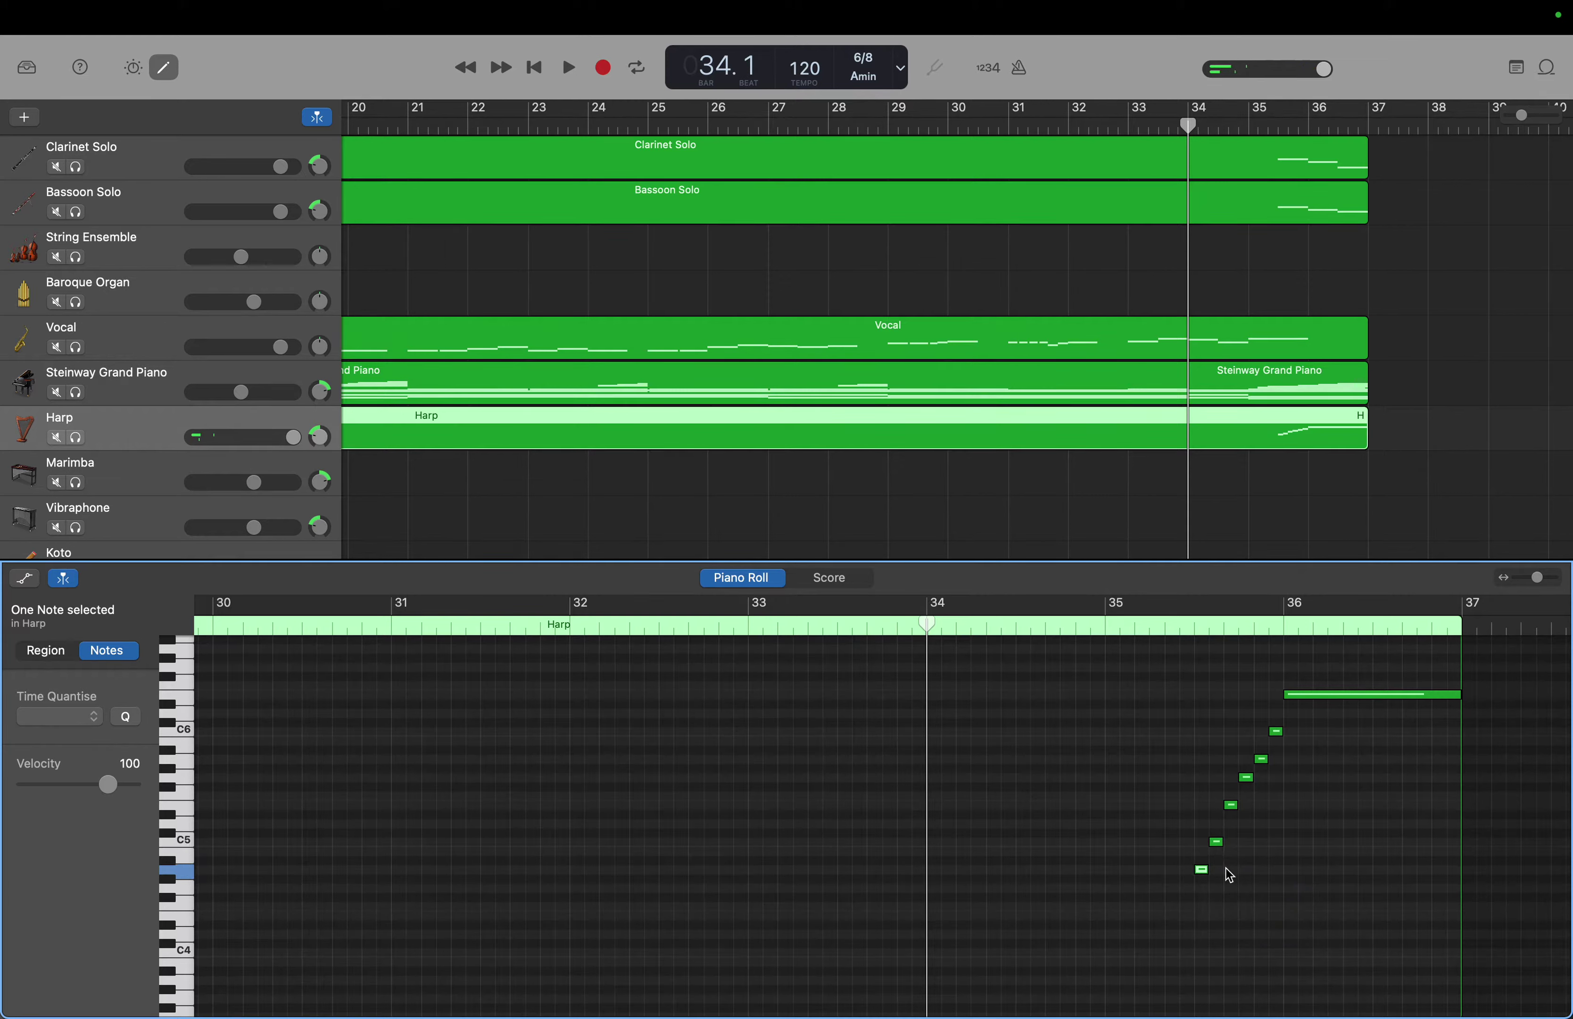
right_click(1196, 886)
left_click(1199, 891)
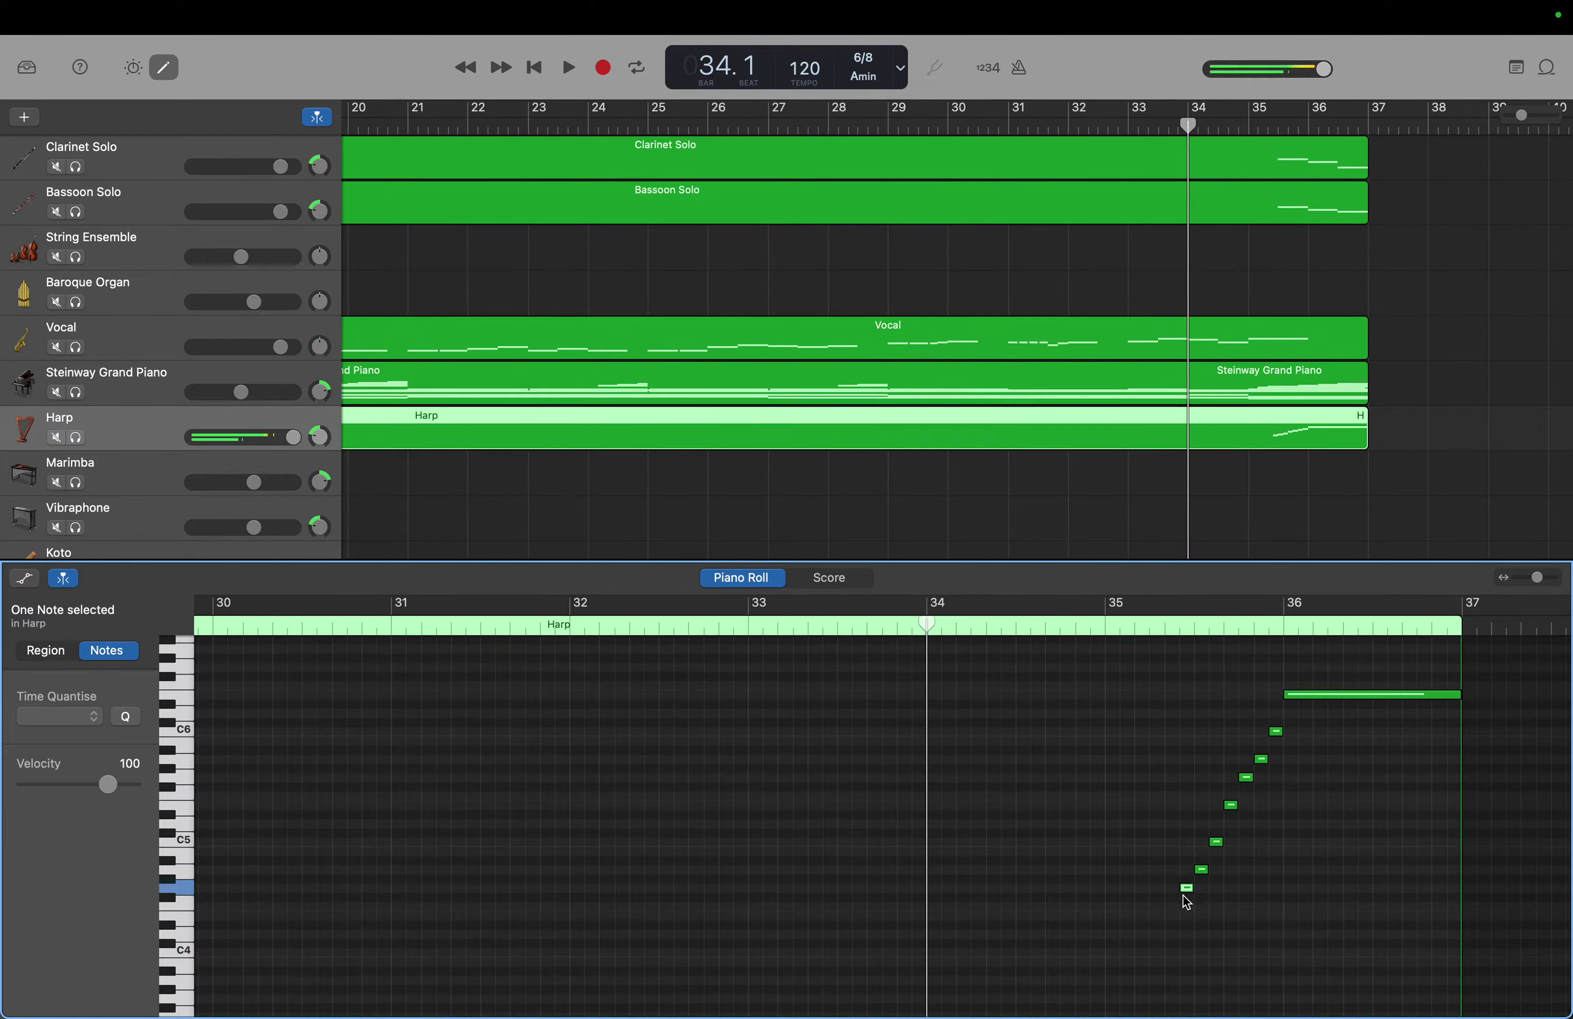
right_click(1175, 917)
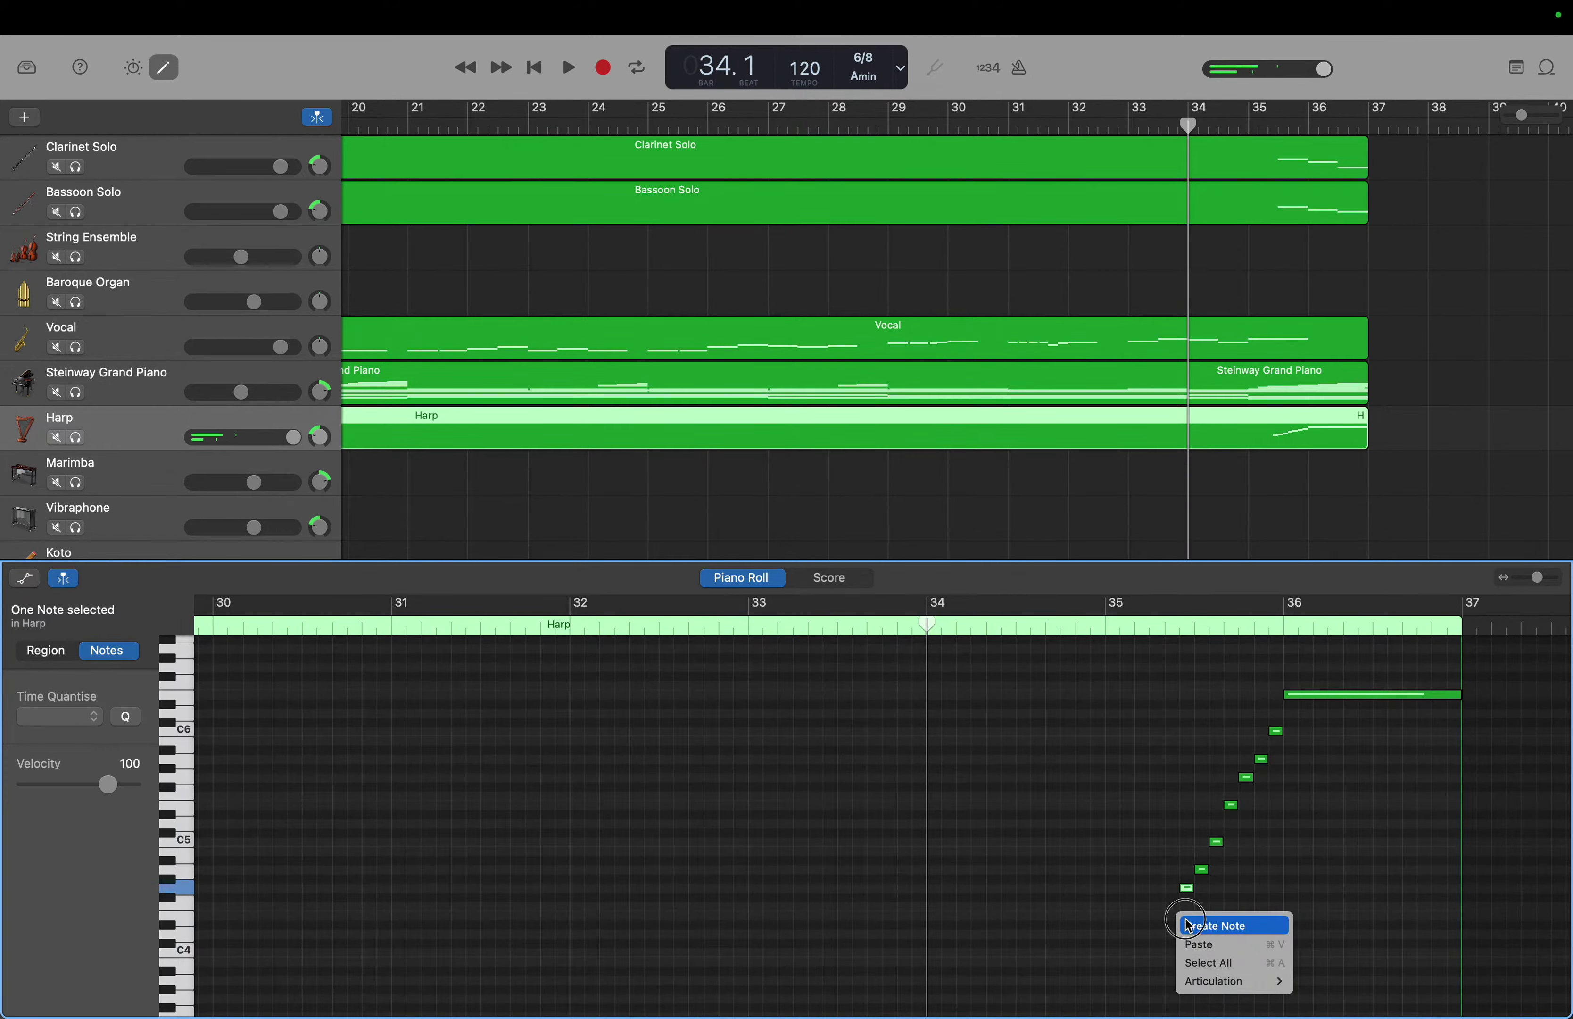
left_click(1184, 920)
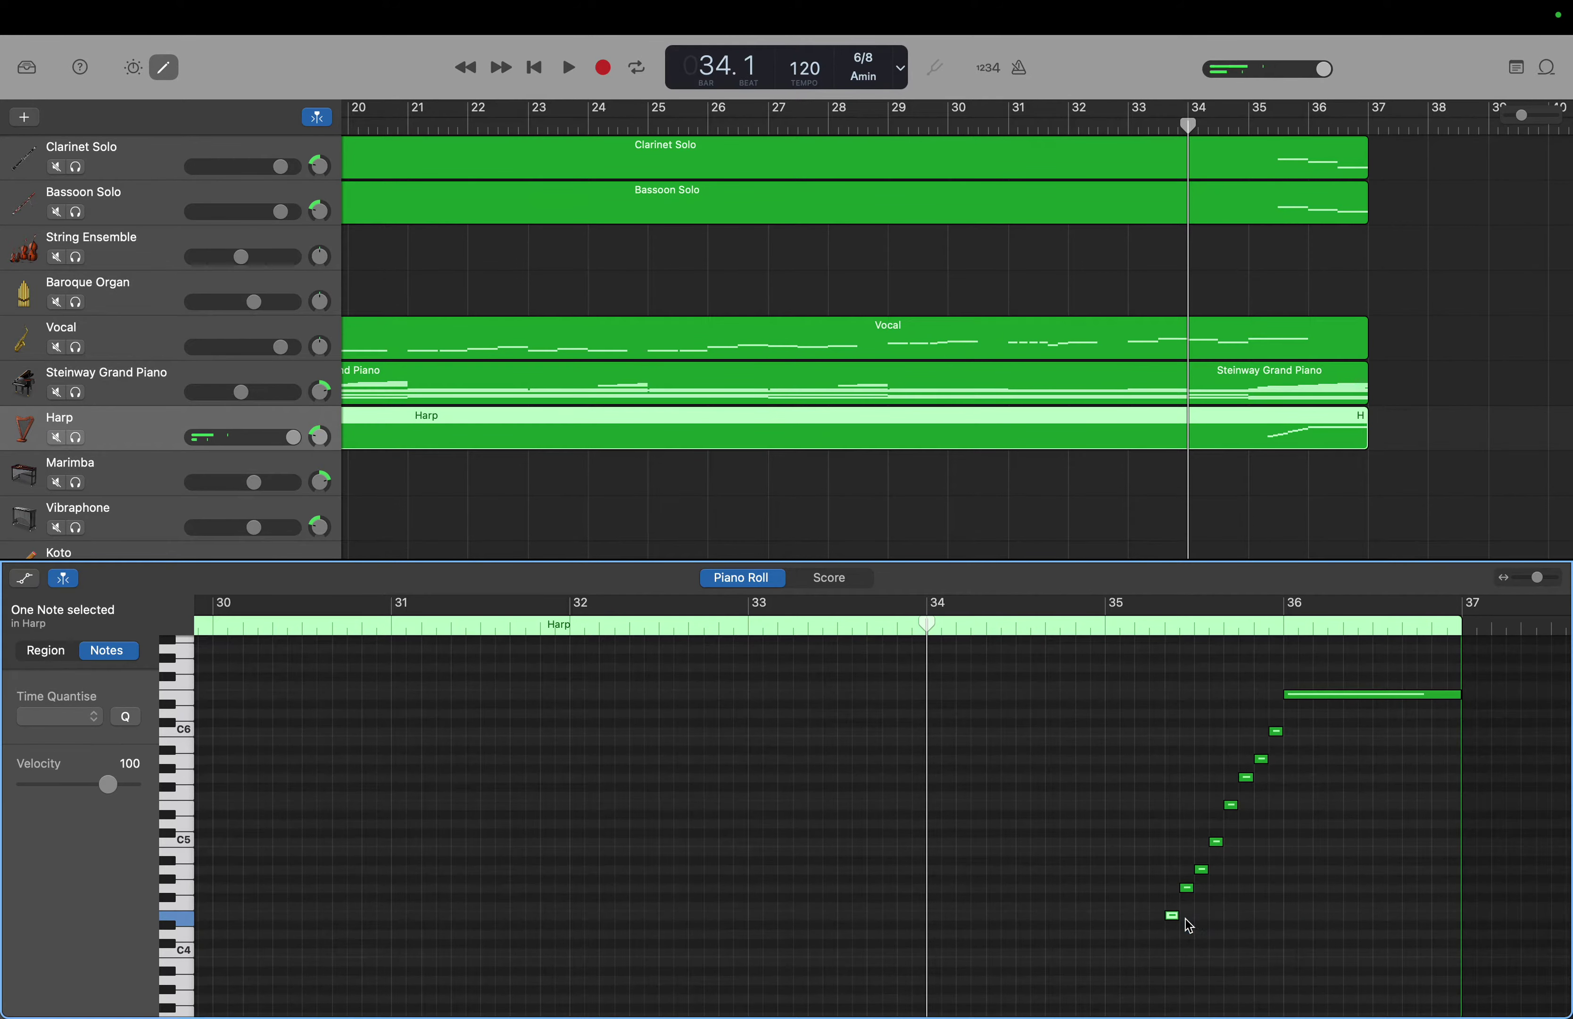
right_click(1160, 949)
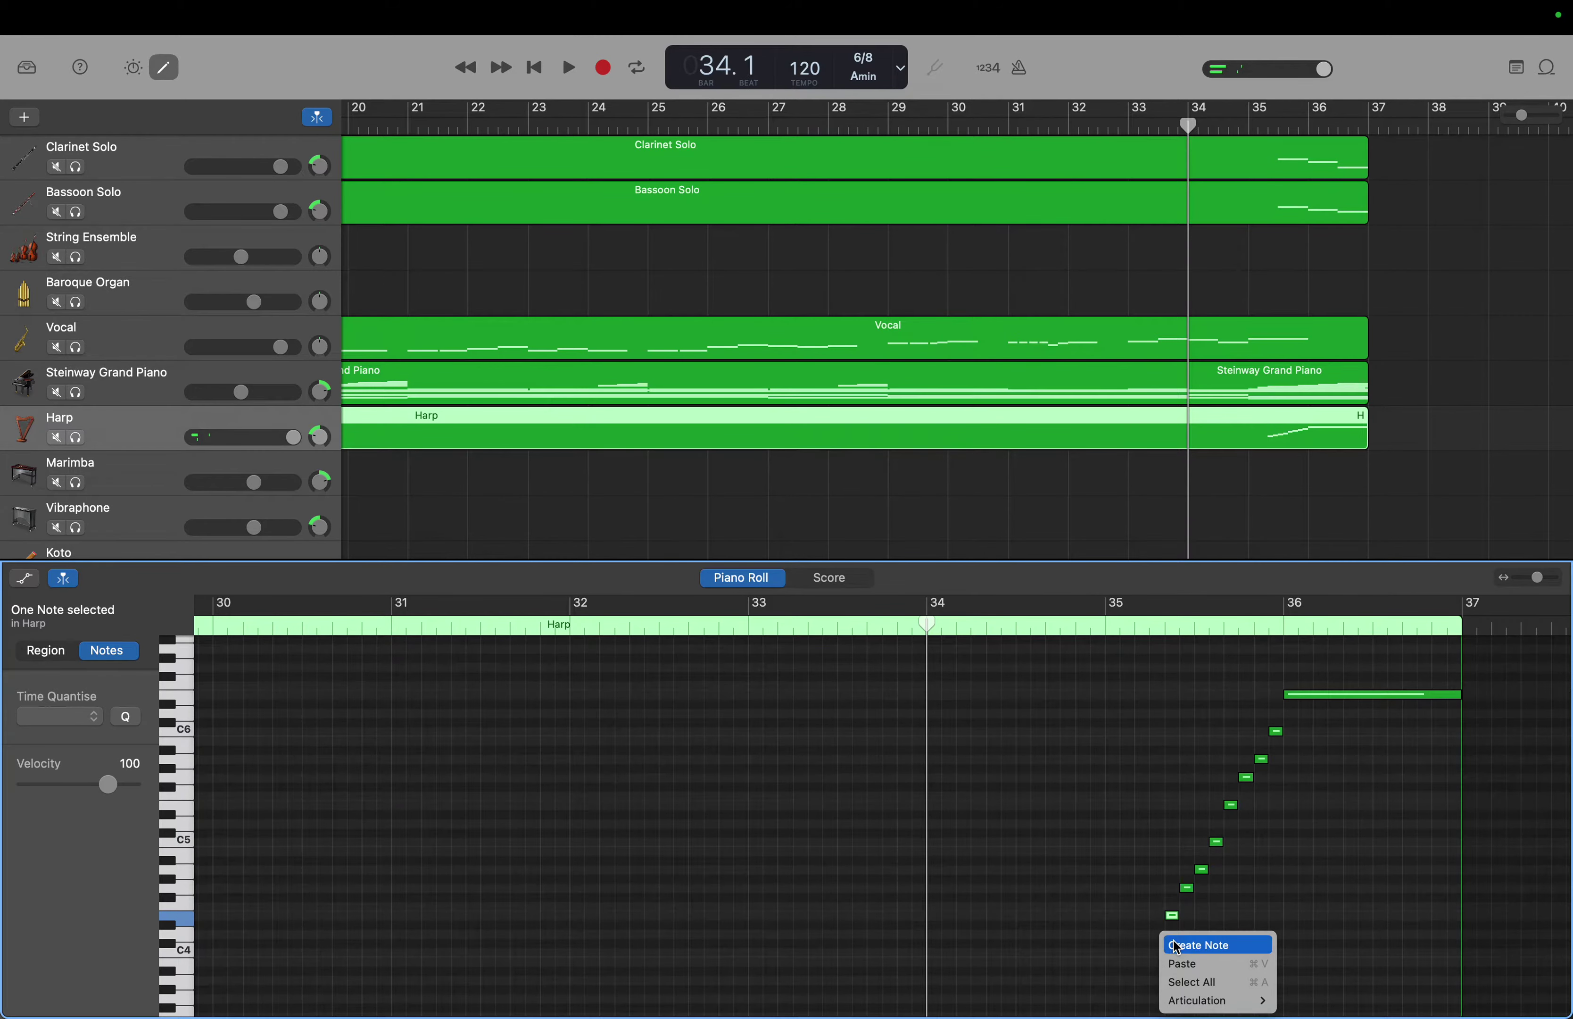
left_click(1177, 946)
Add sixteenth notes A3, G3 and F3 before the Harp's C4, placing the F3 on the start of bar 35.
scroll(1152, 952, "down", 2)
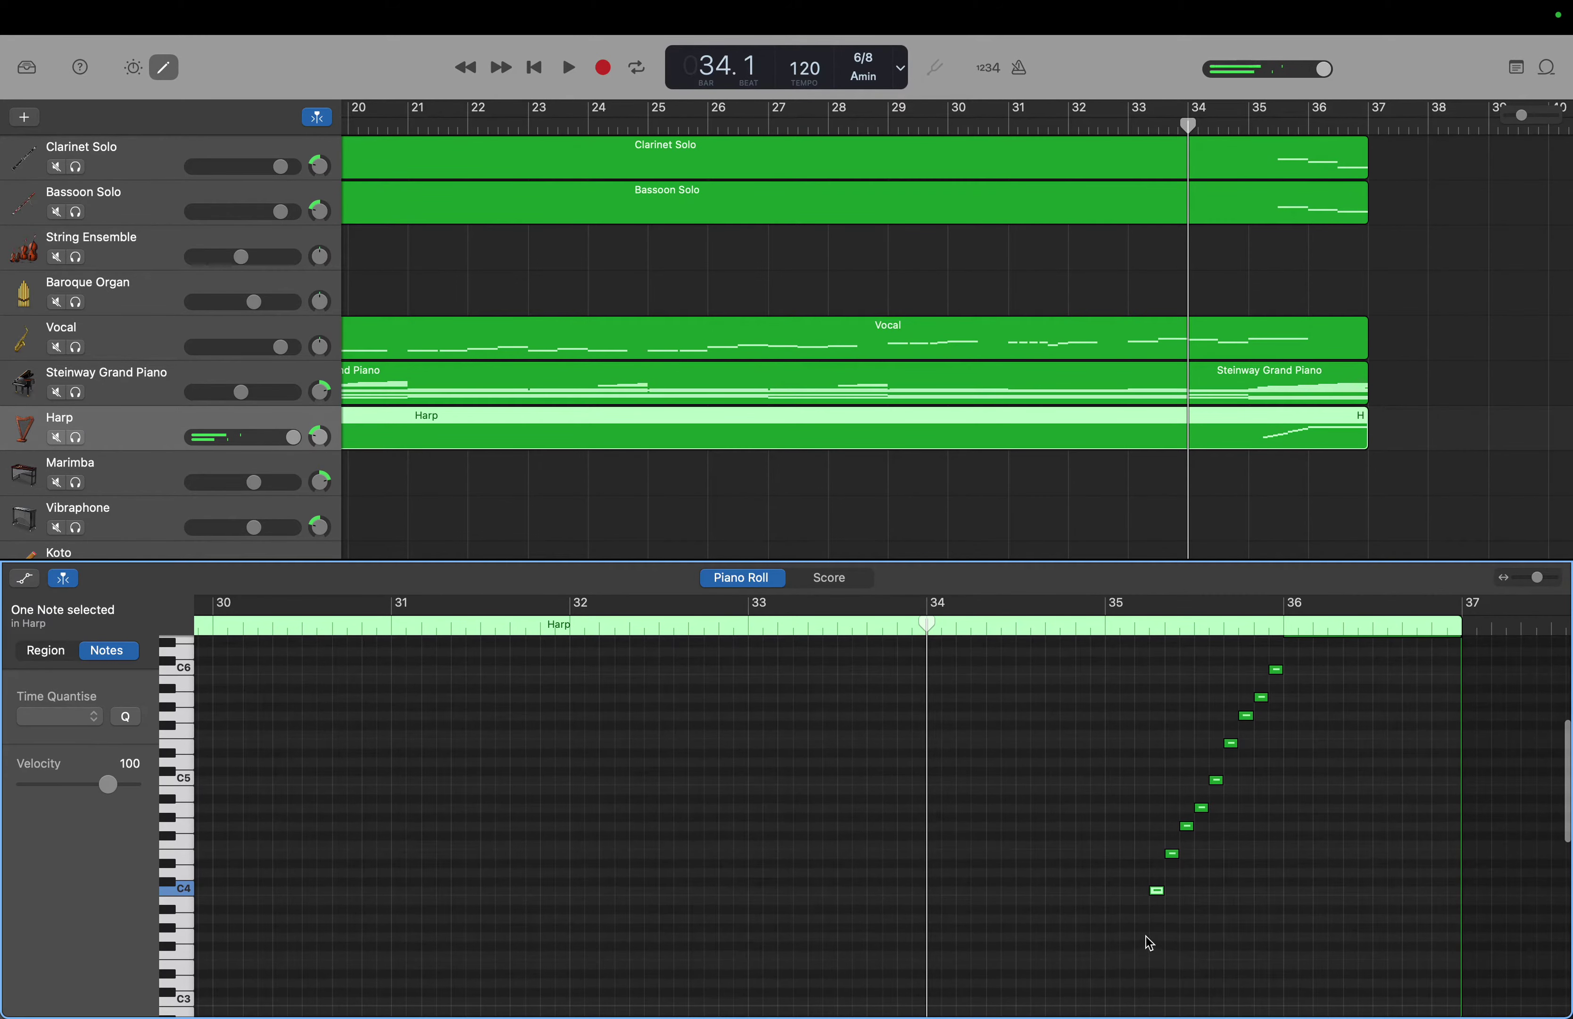
right_click(1148, 921)
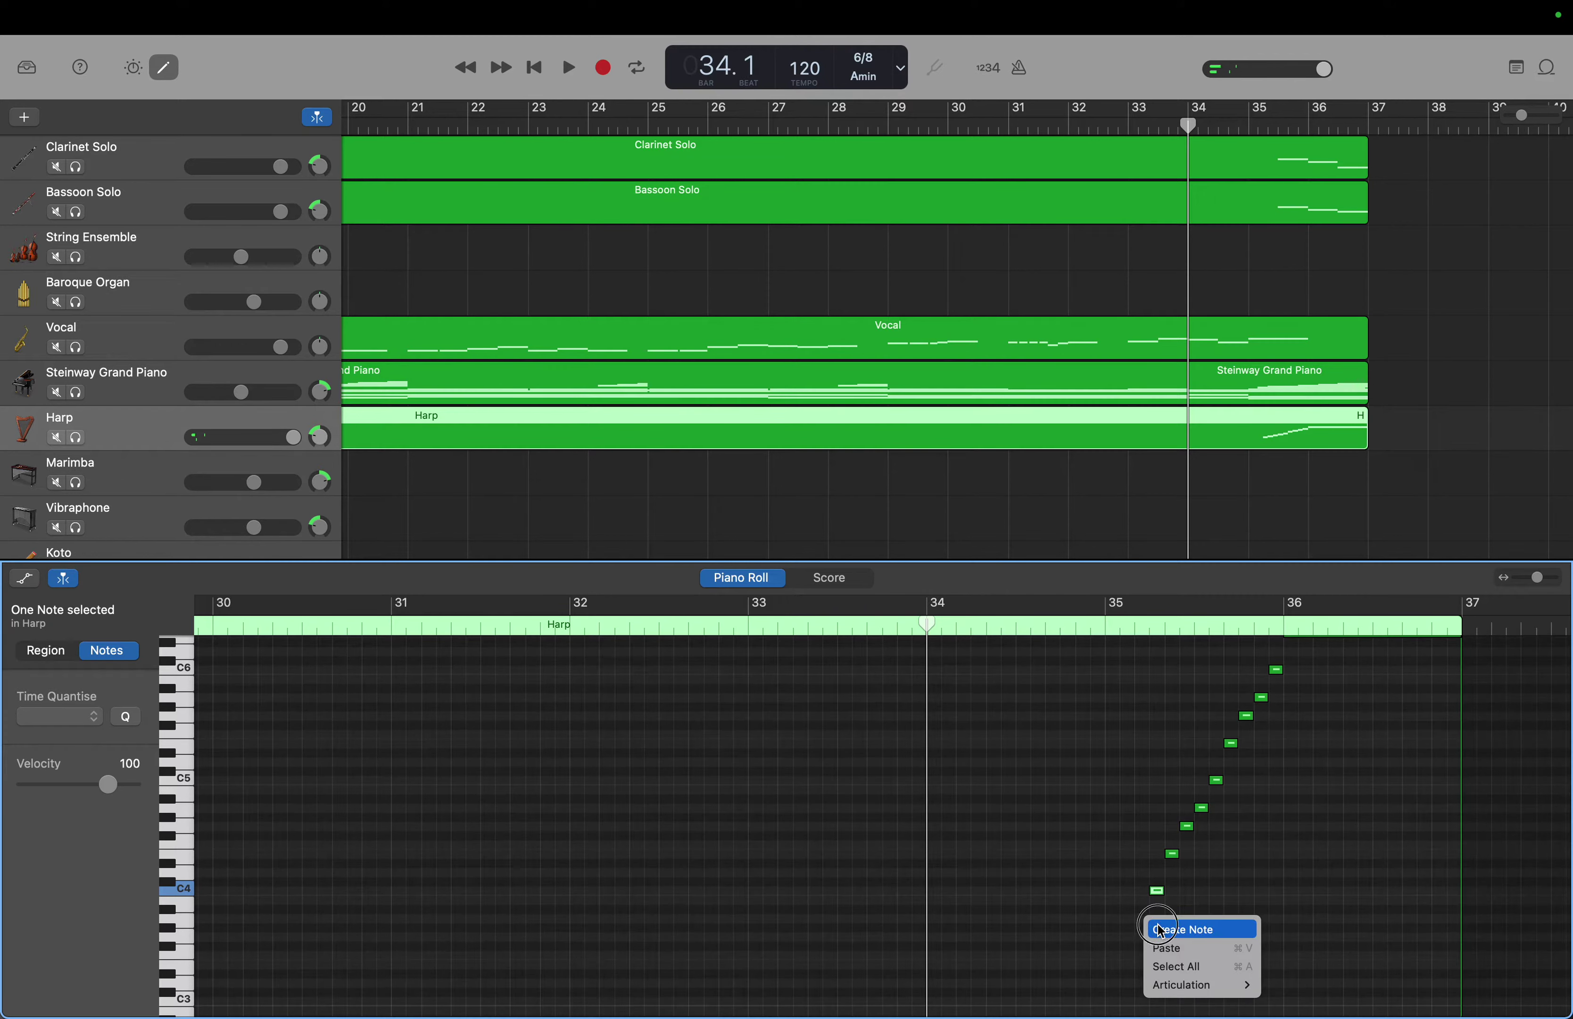
left_click(1162, 929)
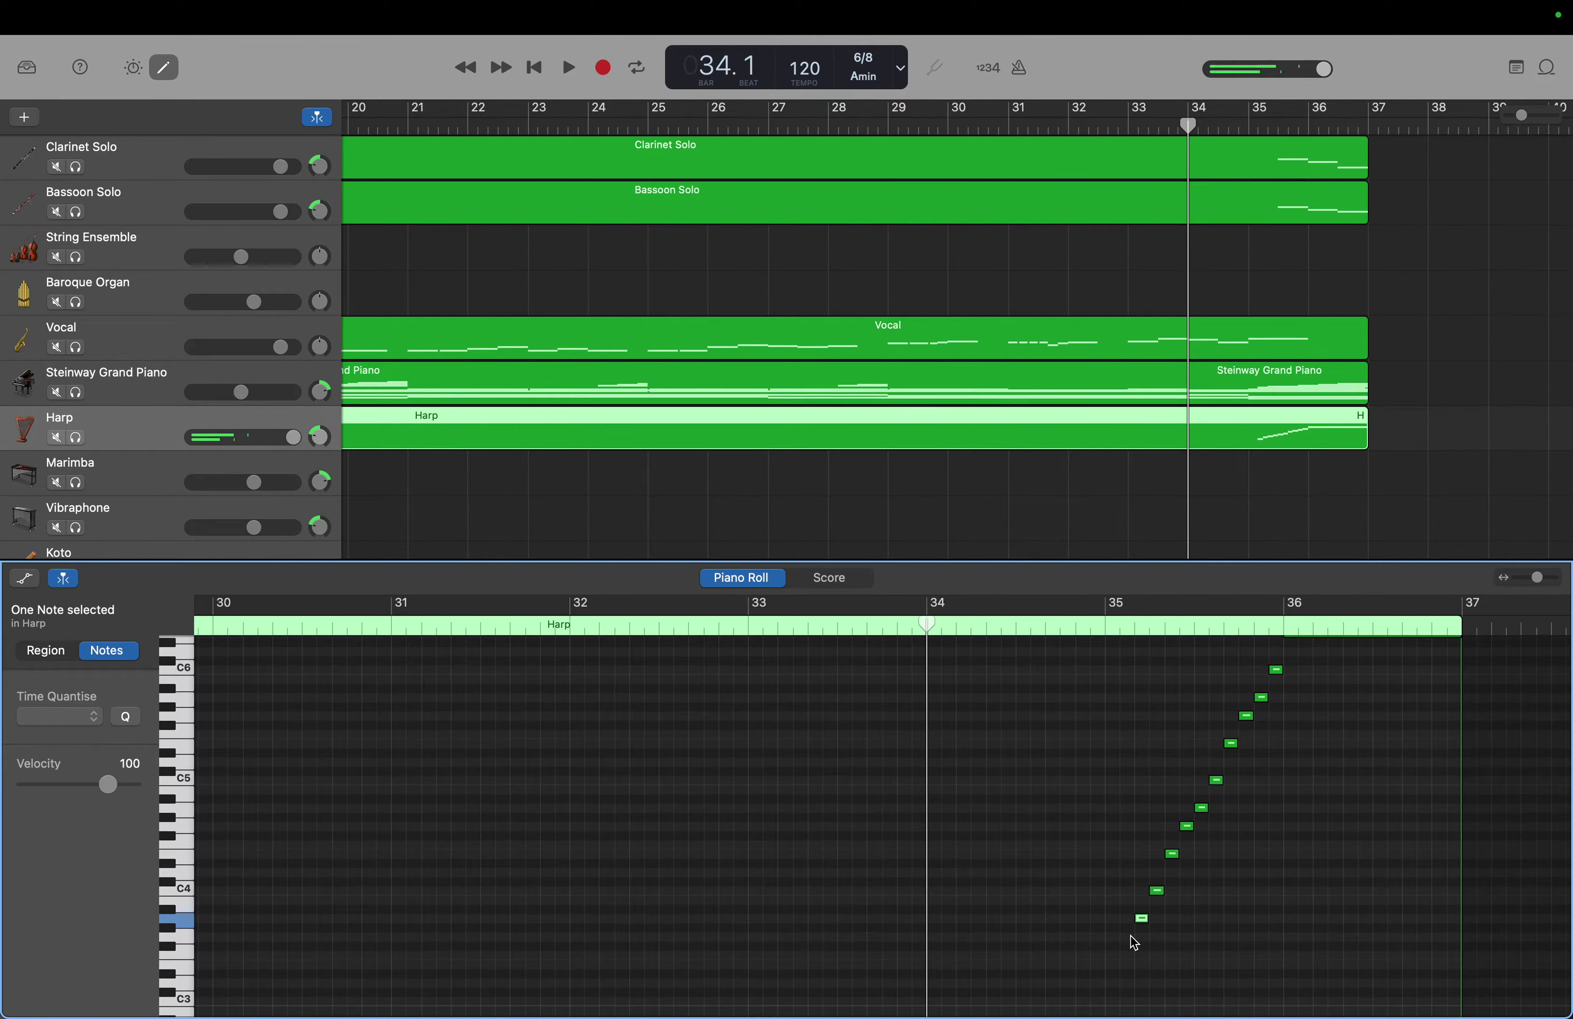
right_click(1131, 936)
left_click(1148, 943)
left_click_drag(1144, 936, 1130, 945)
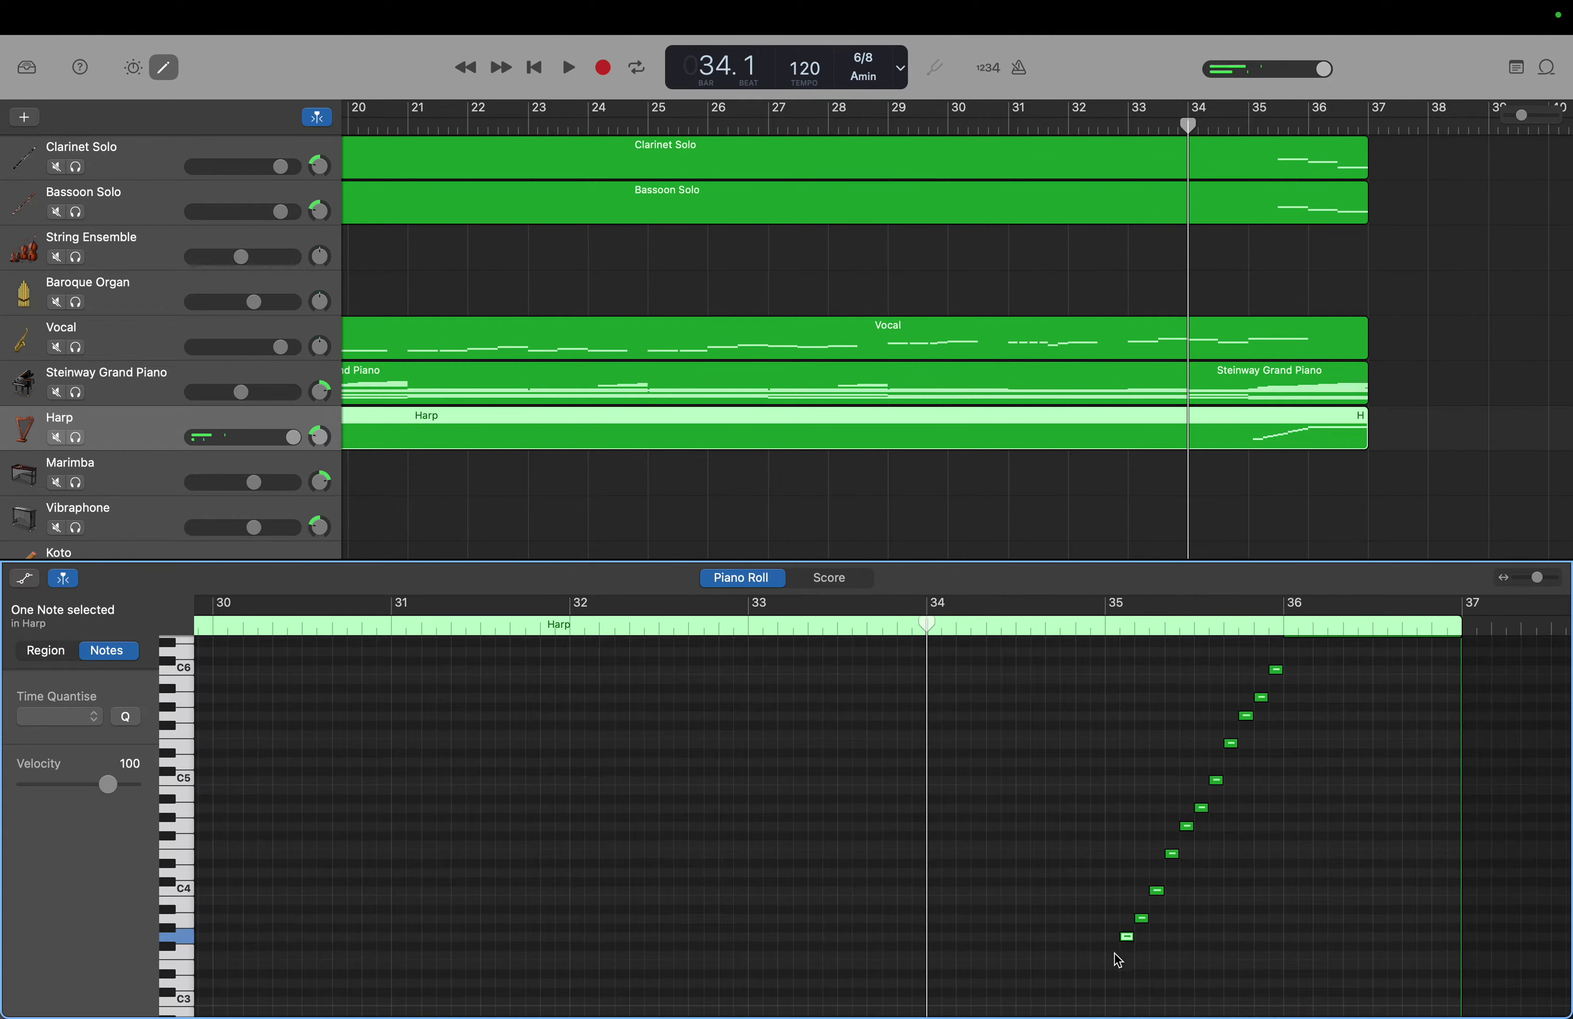
right_click(1113, 955)
left_click(1139, 940)
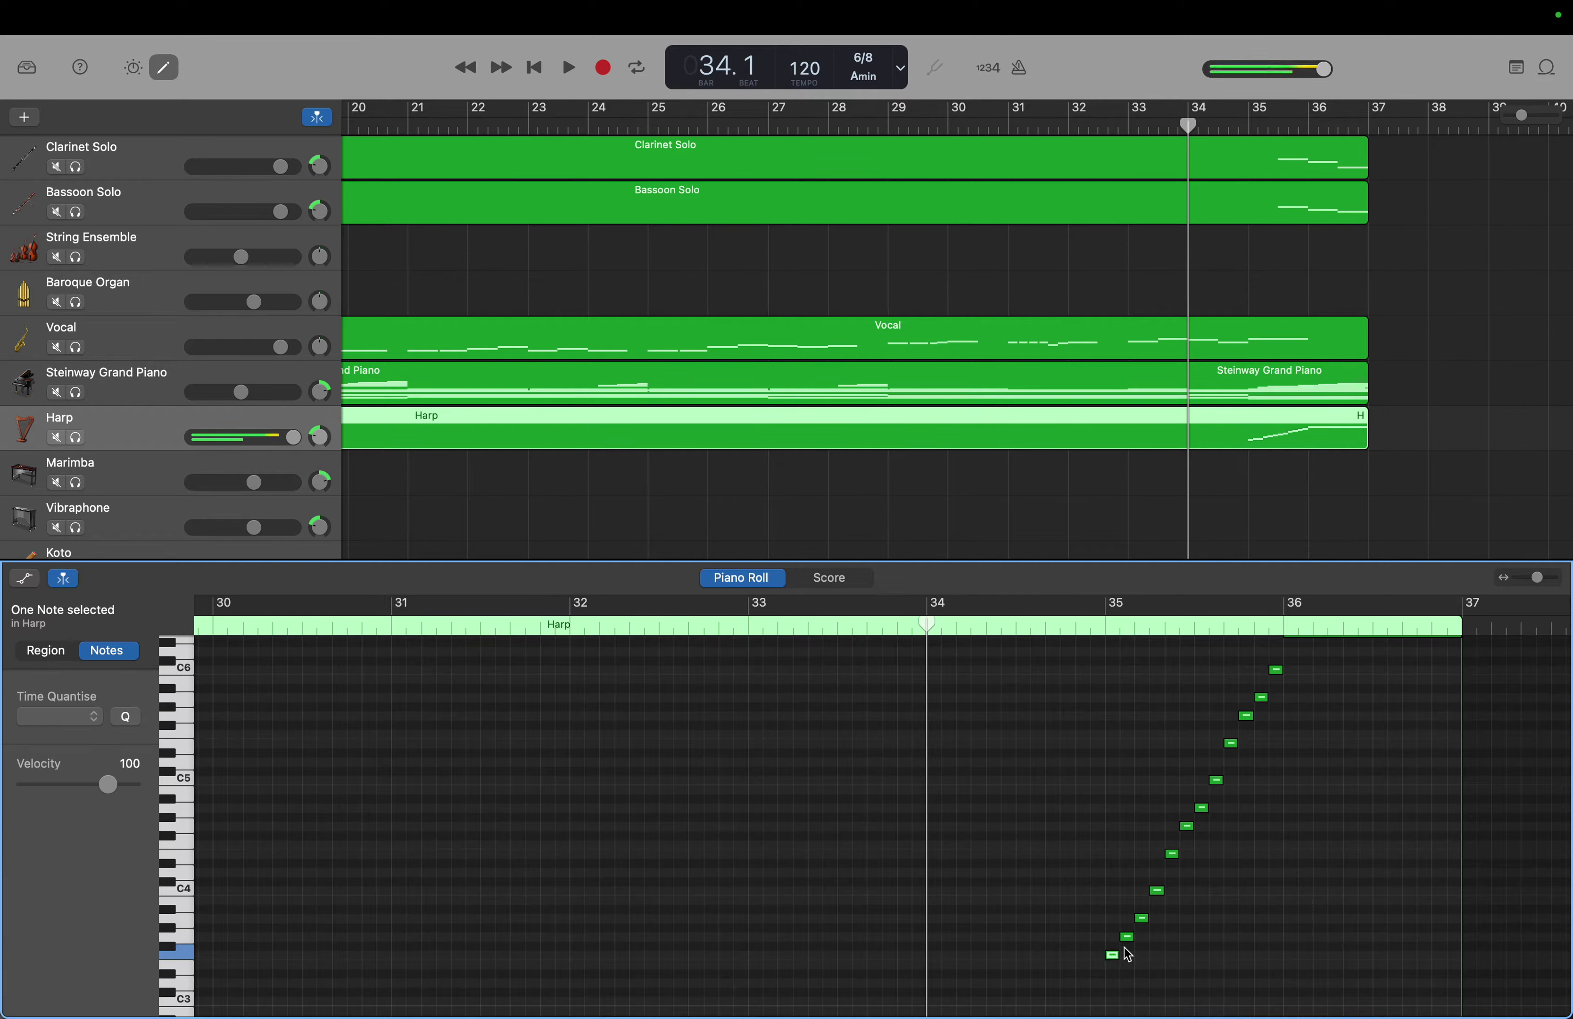
Create another Harp sixteenth note near the end of bar 34 and move it to E3, directly before bar 35.
right_click(1084, 913)
left_click(1090, 918)
mouse_move(1086, 913)
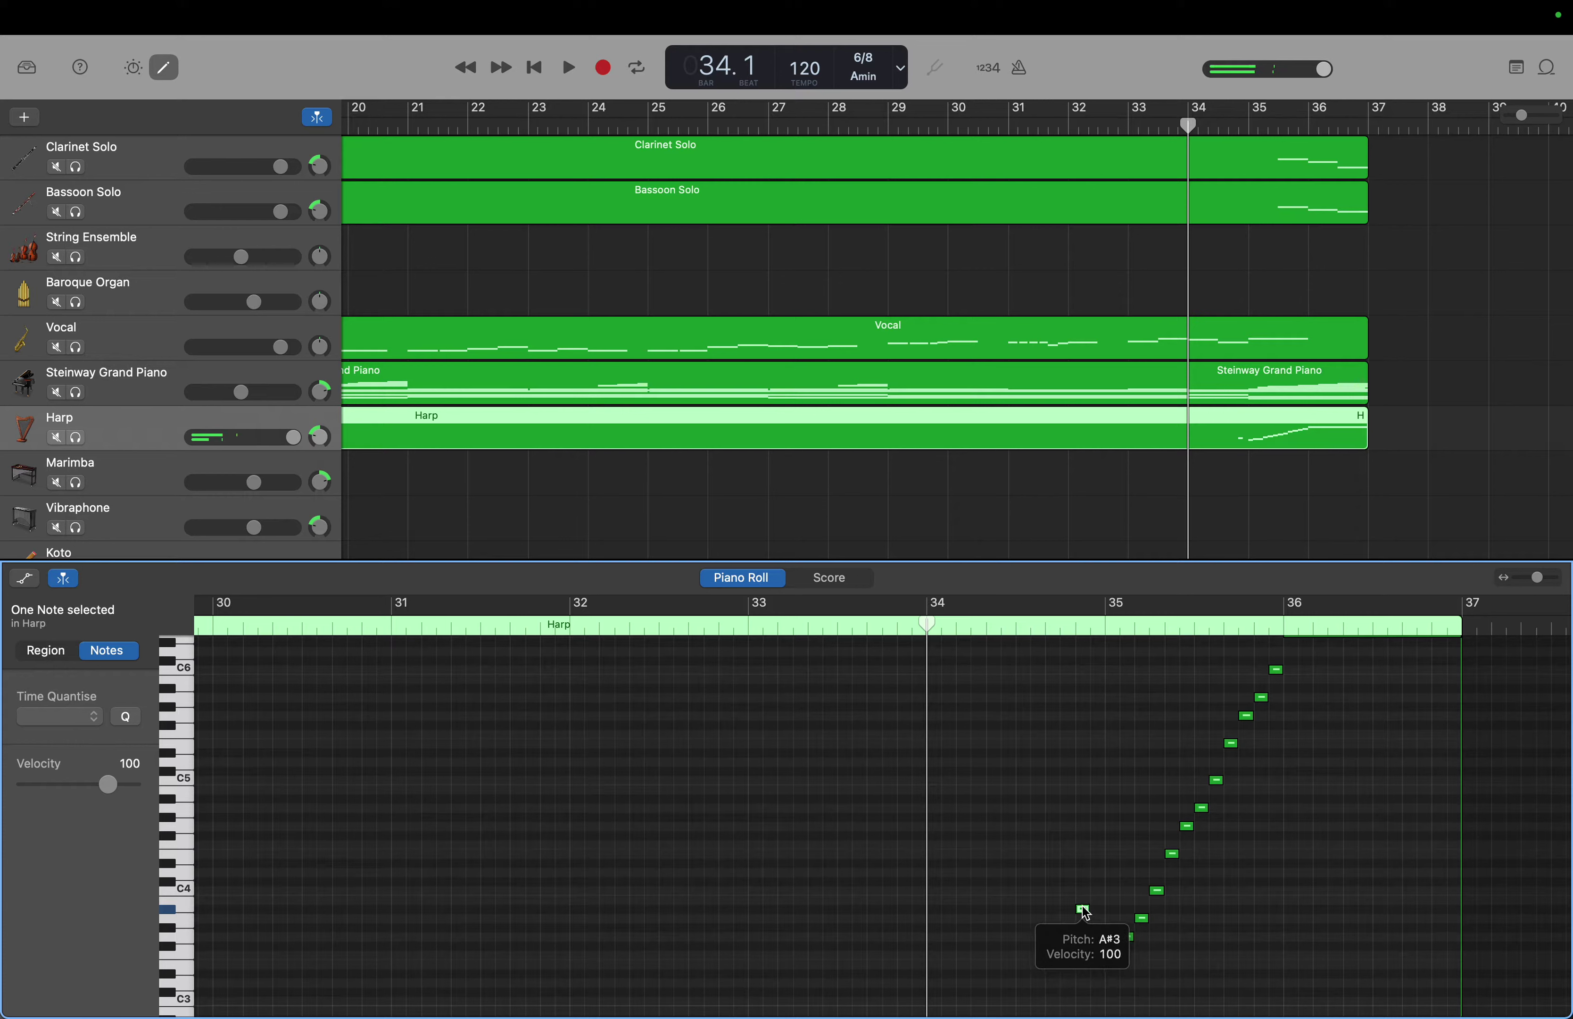
left_click_drag(1086, 913, 1102, 966)
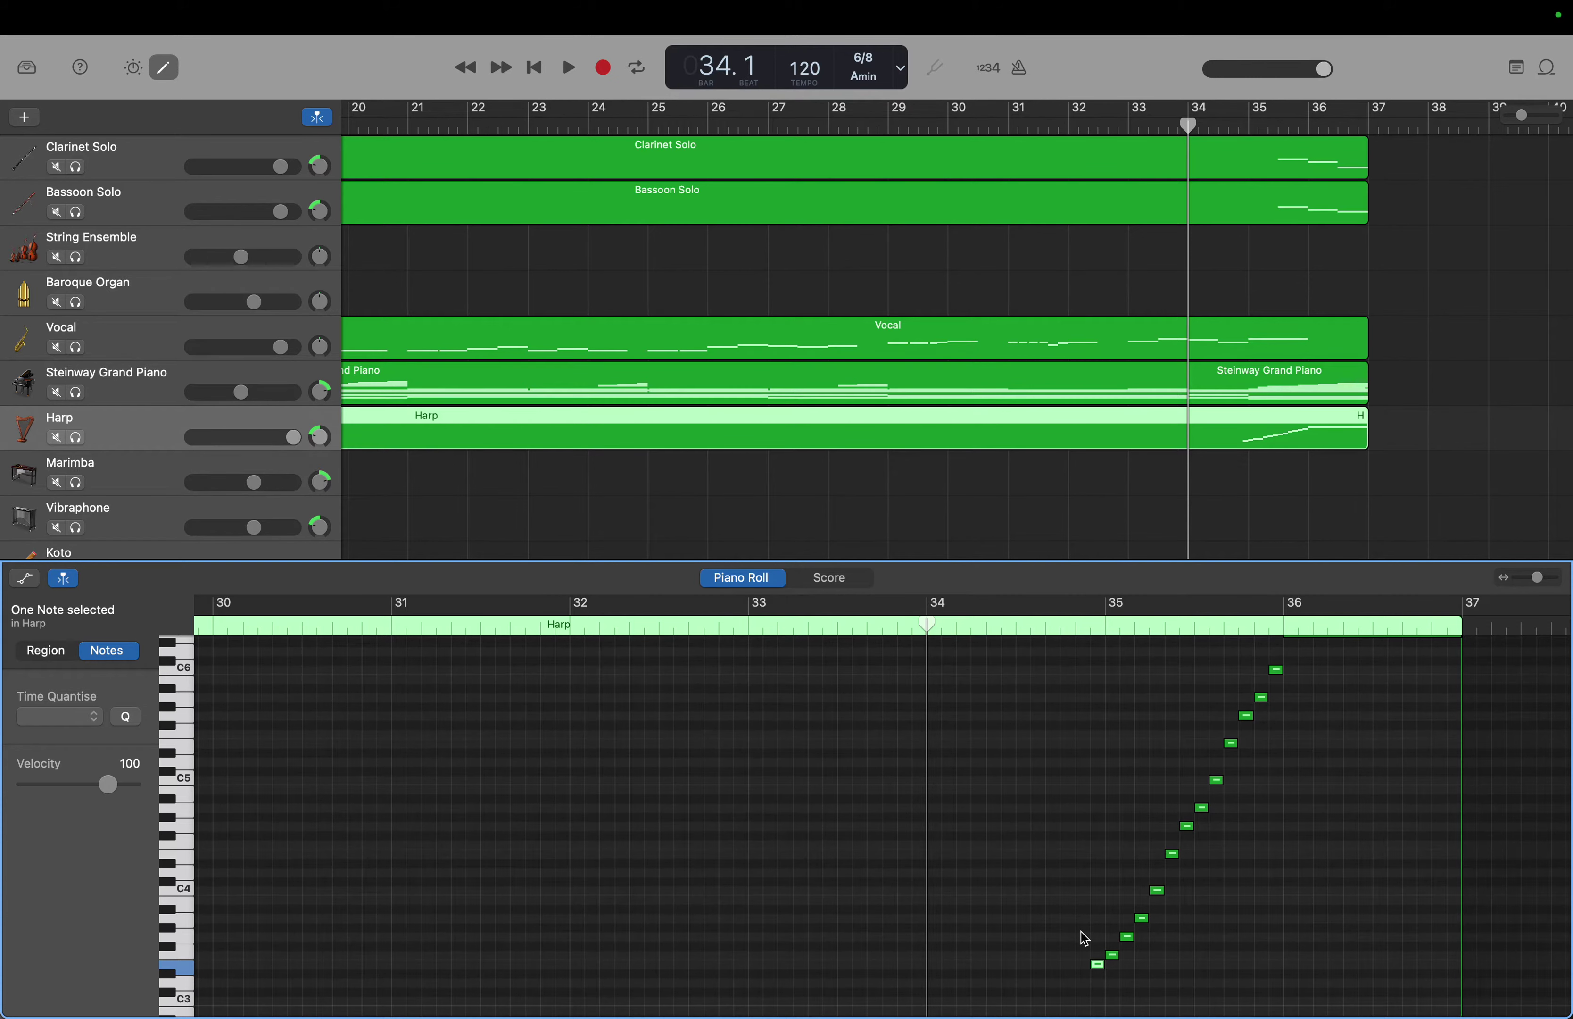
Add Harp sixteenth notes G#3, B3 and D4 in bar 34, each one sixteenth earlier than the last, leading down to the E3.
scroll(1080, 931, "down", 2)
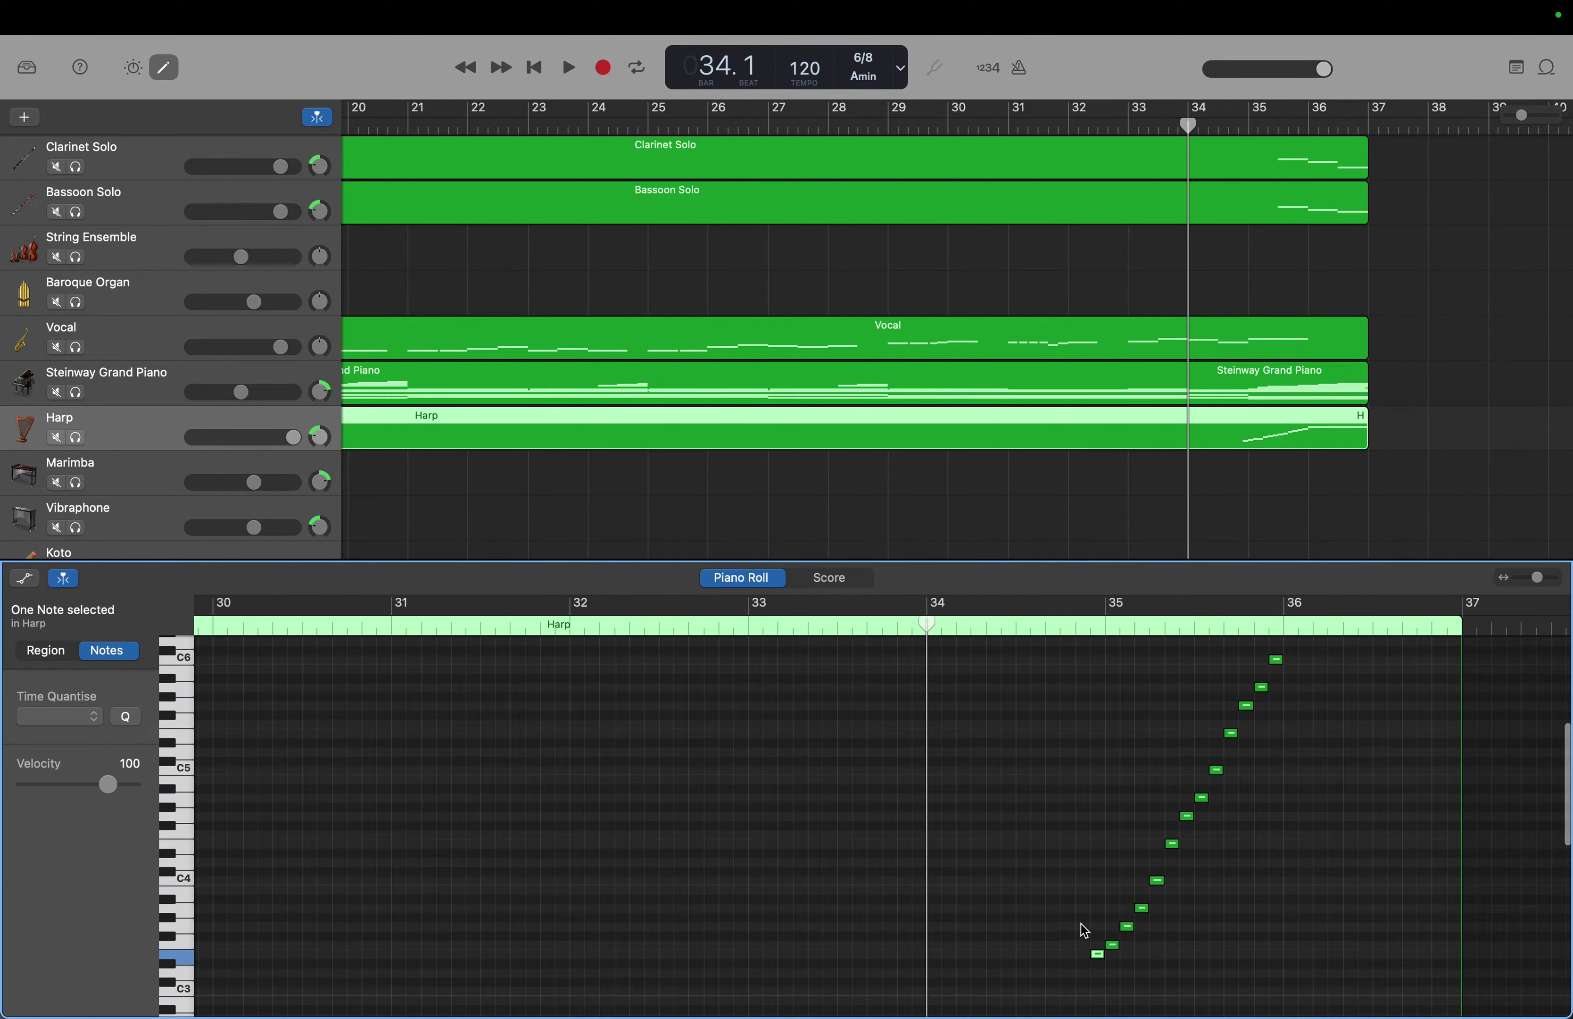
right_click(1083, 927)
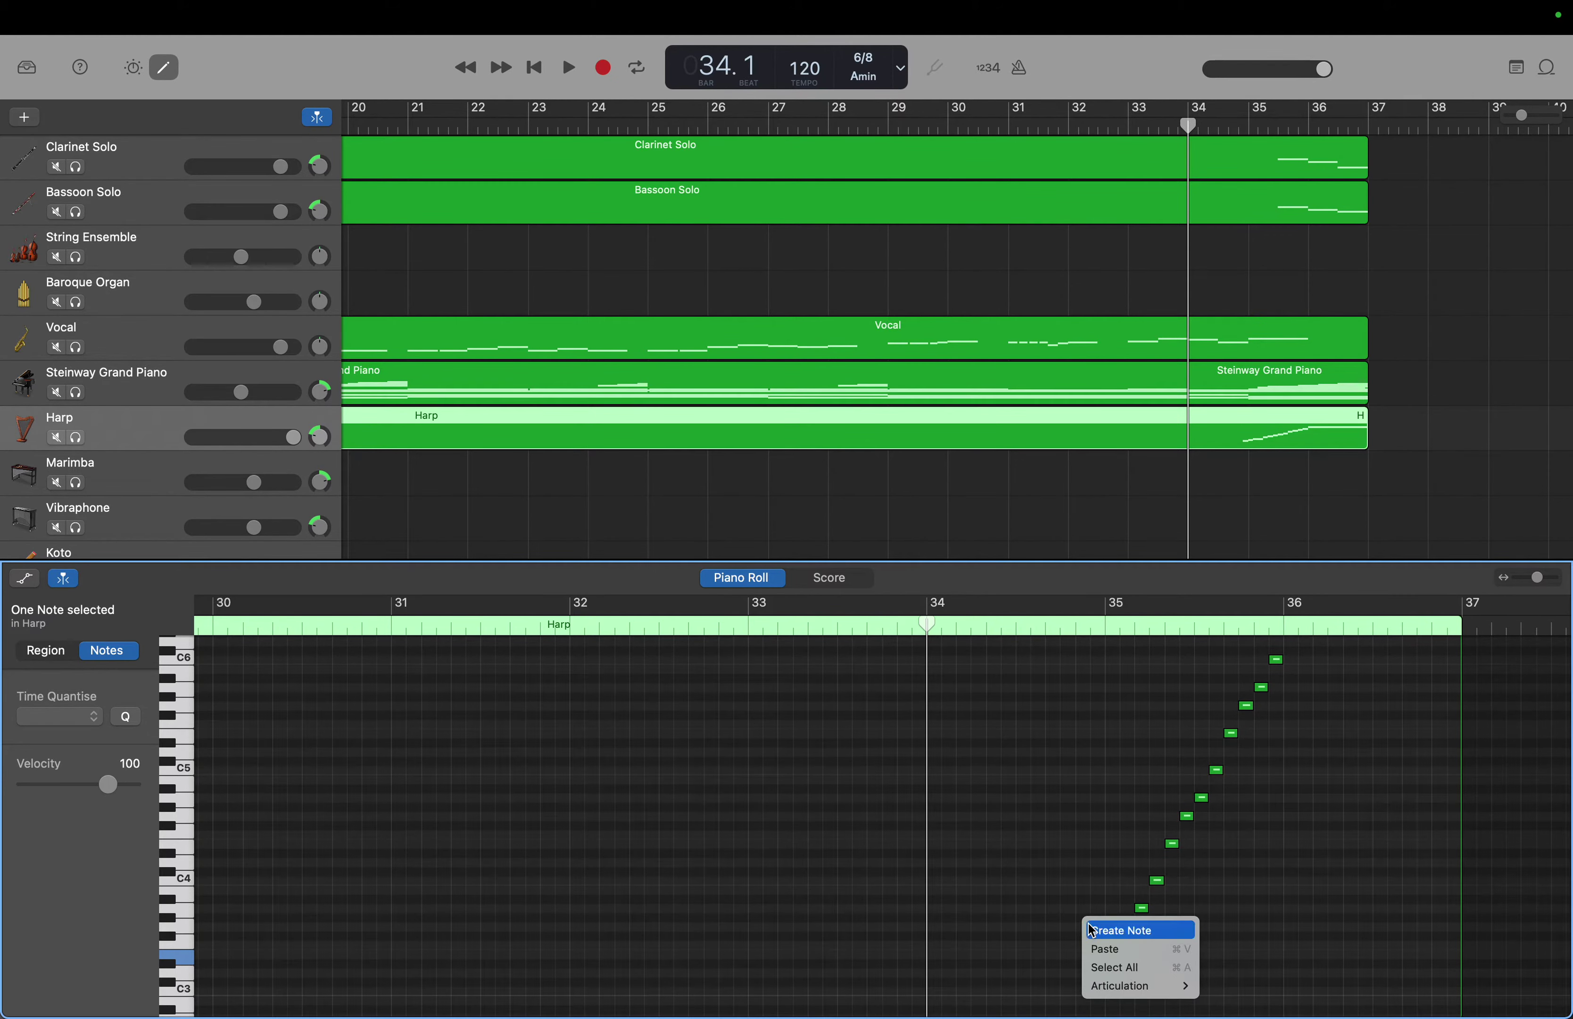
left_click(1092, 927)
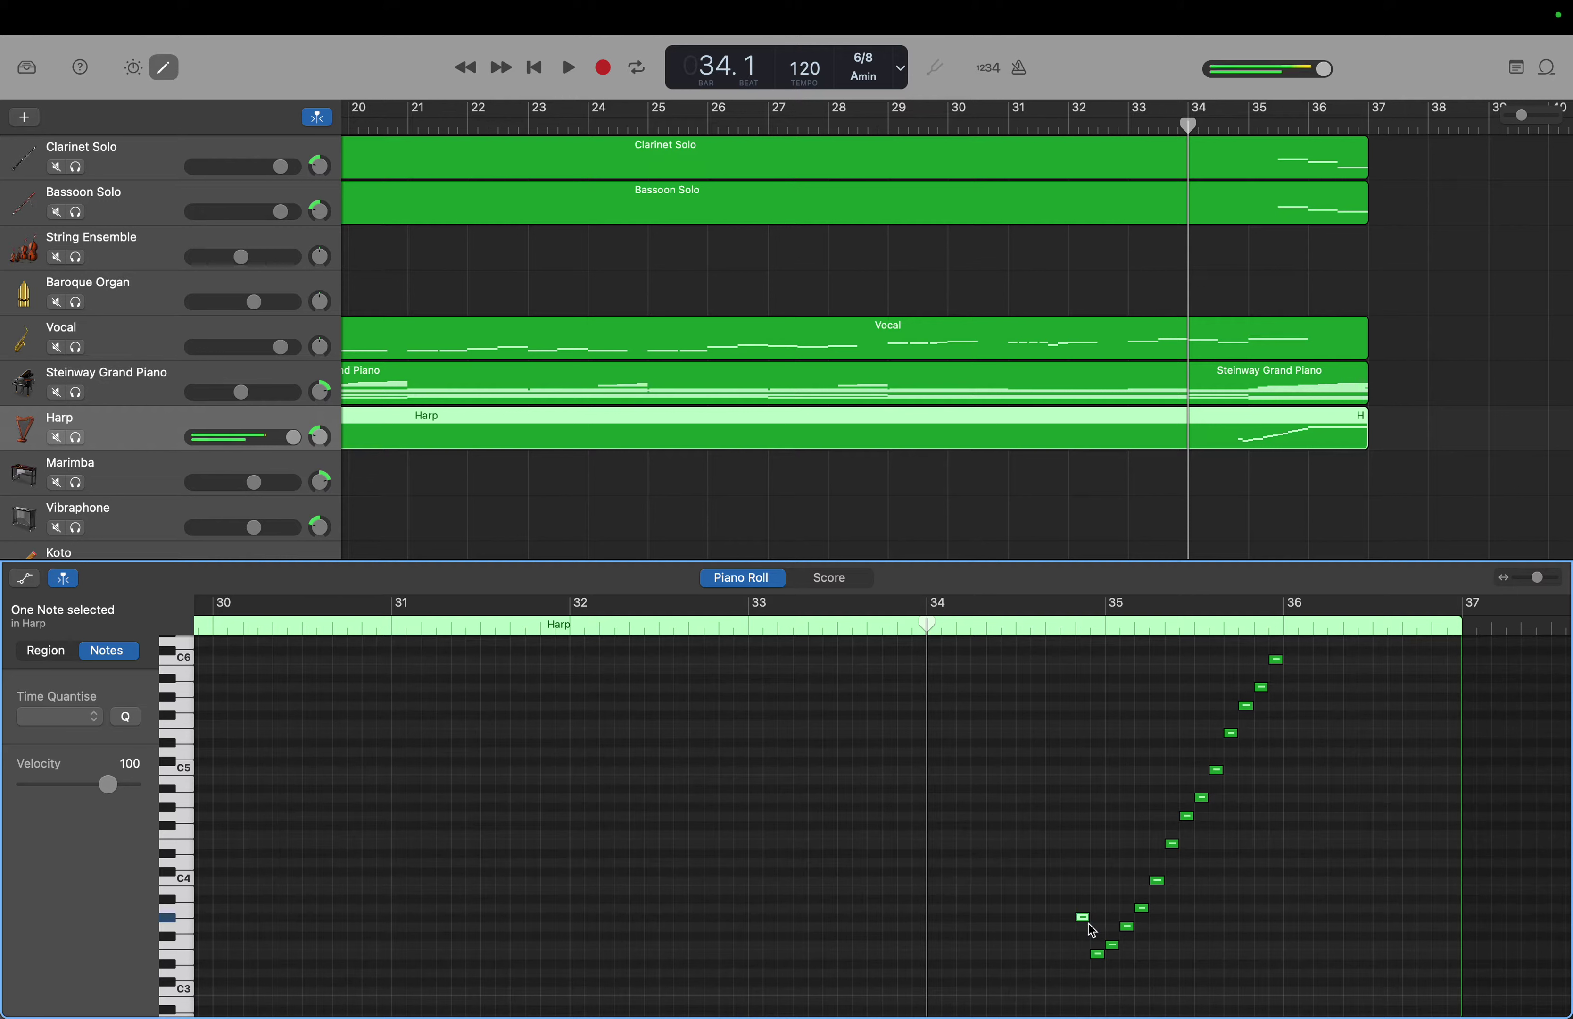
right_click(1071, 893)
left_click(1076, 901)
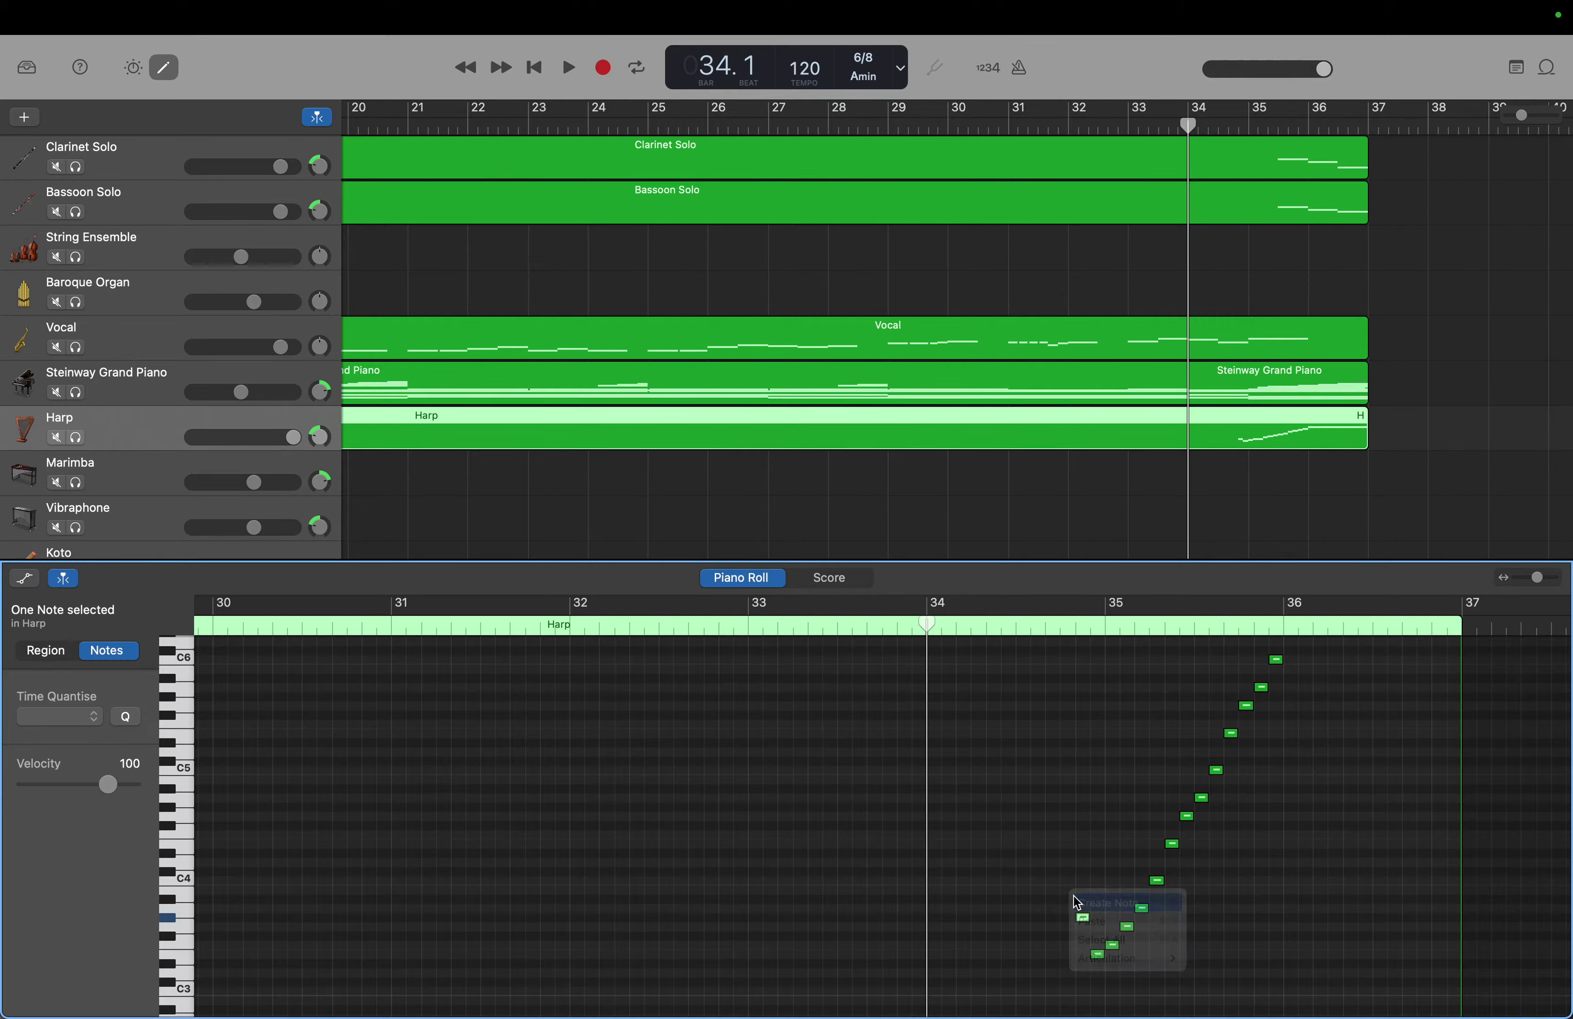
right_click(1056, 868)
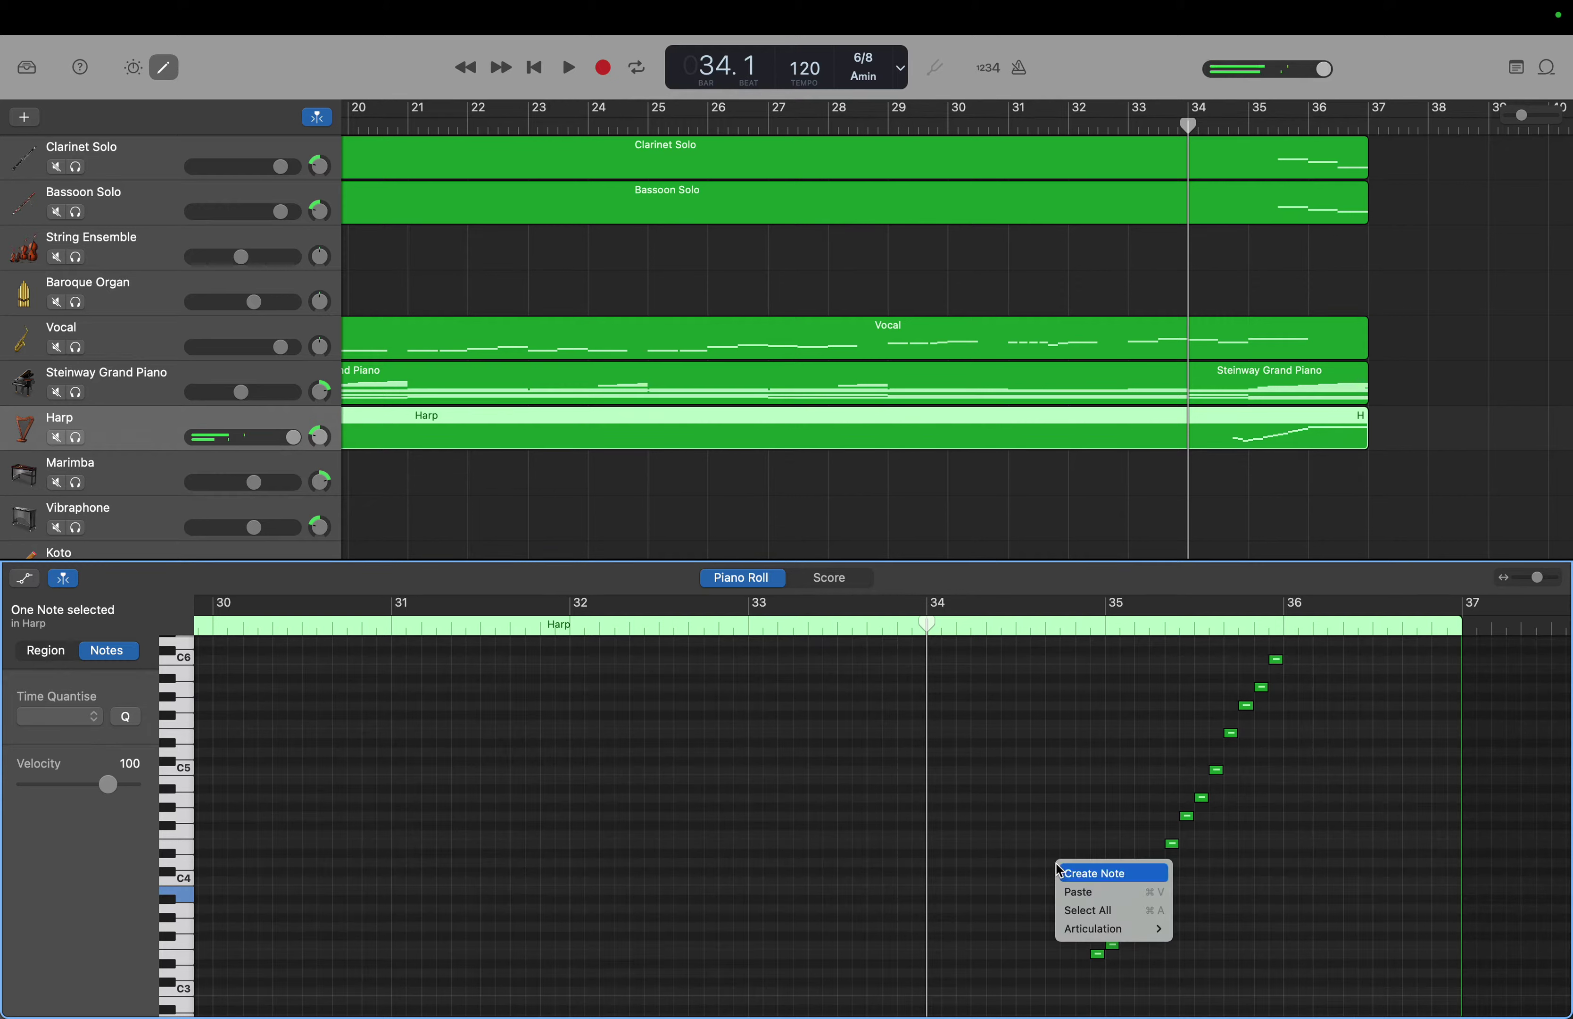
left_click(1065, 868)
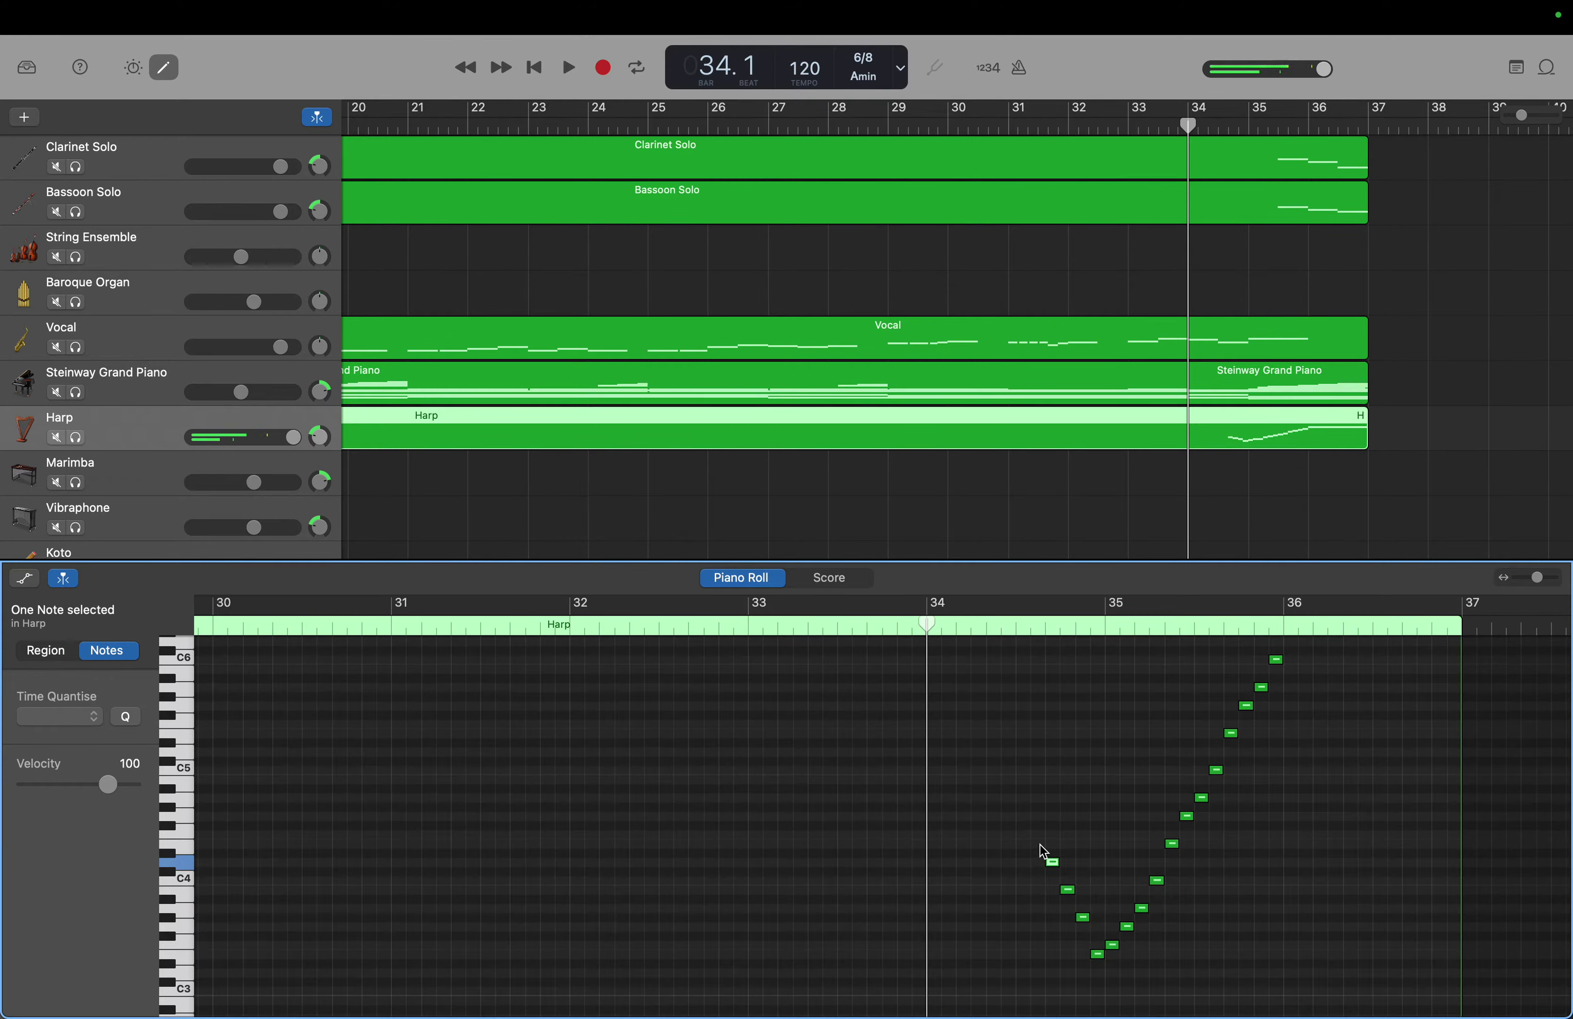
Extend the Harp's descending run backwards in bar 34 with sixteenth notes E4, G#4 and B4.
right_click(1044, 853)
left_click(1051, 853)
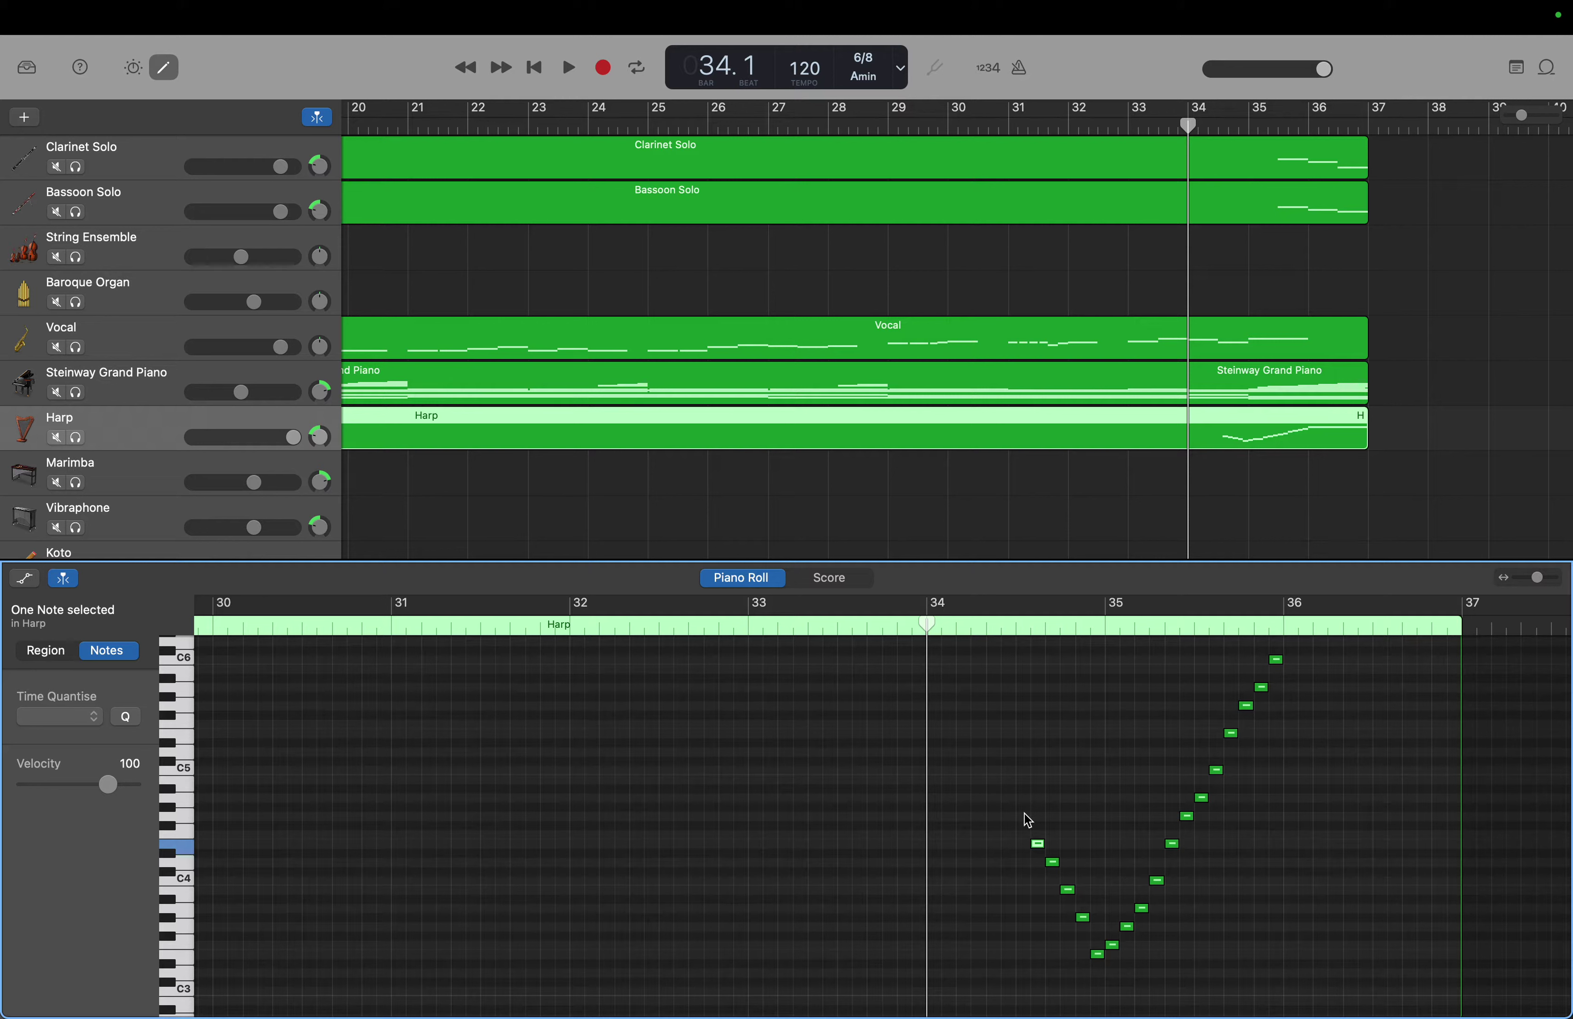
right_click(1023, 808)
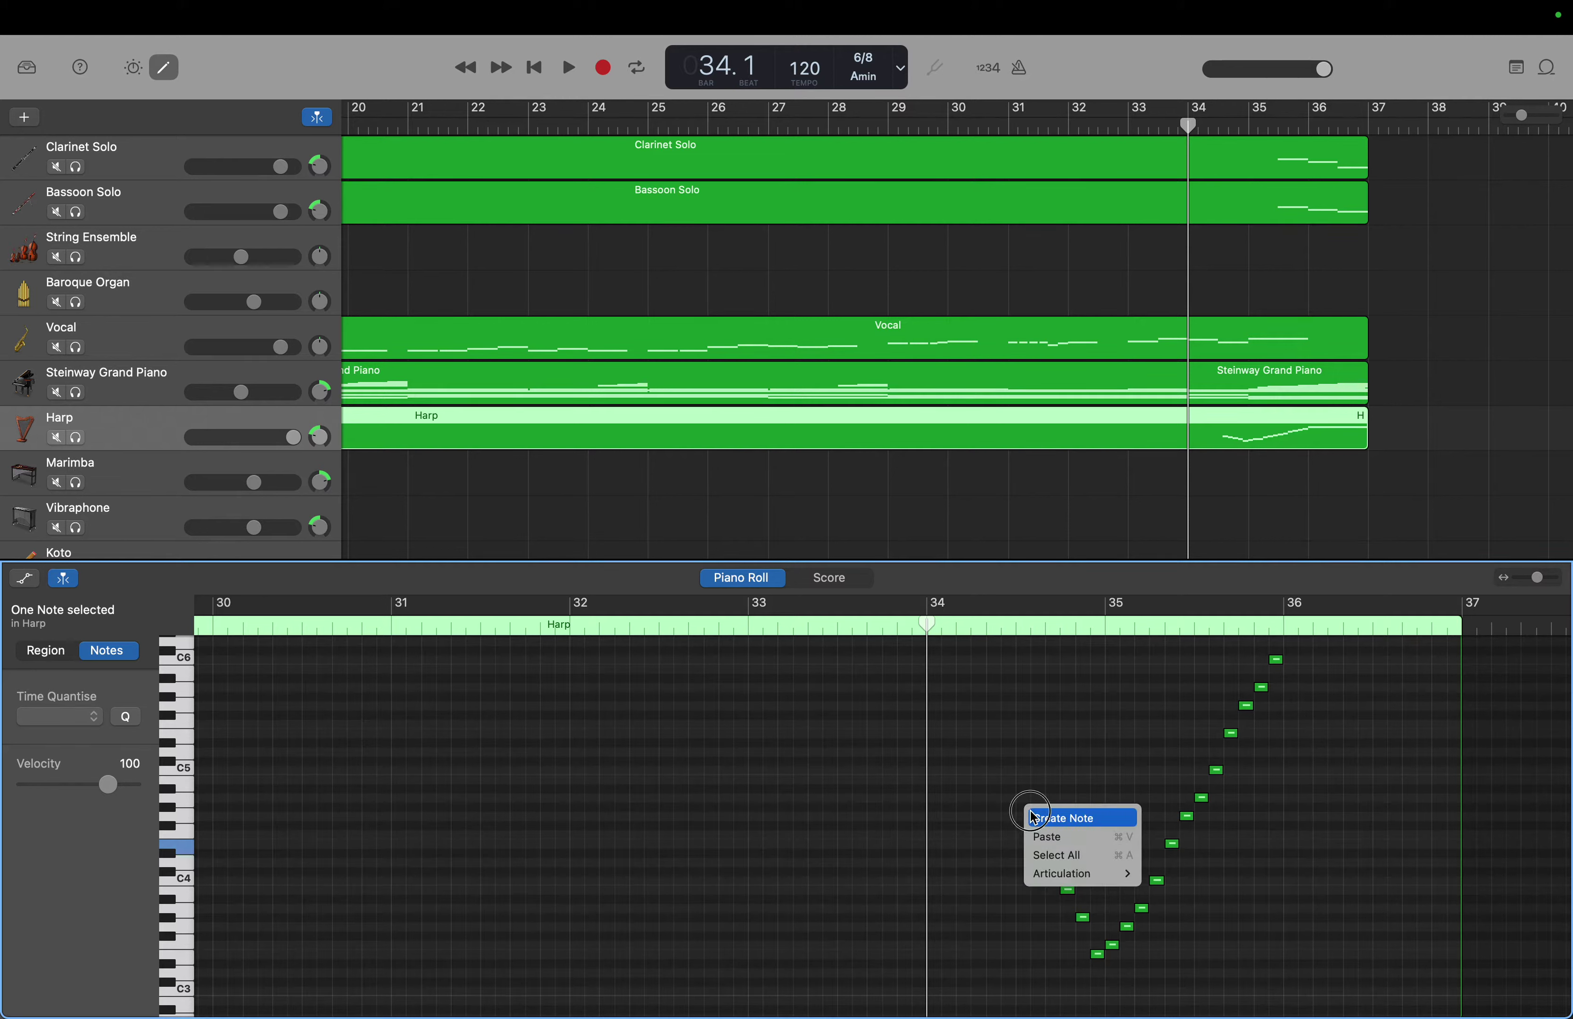
left_click(1029, 814)
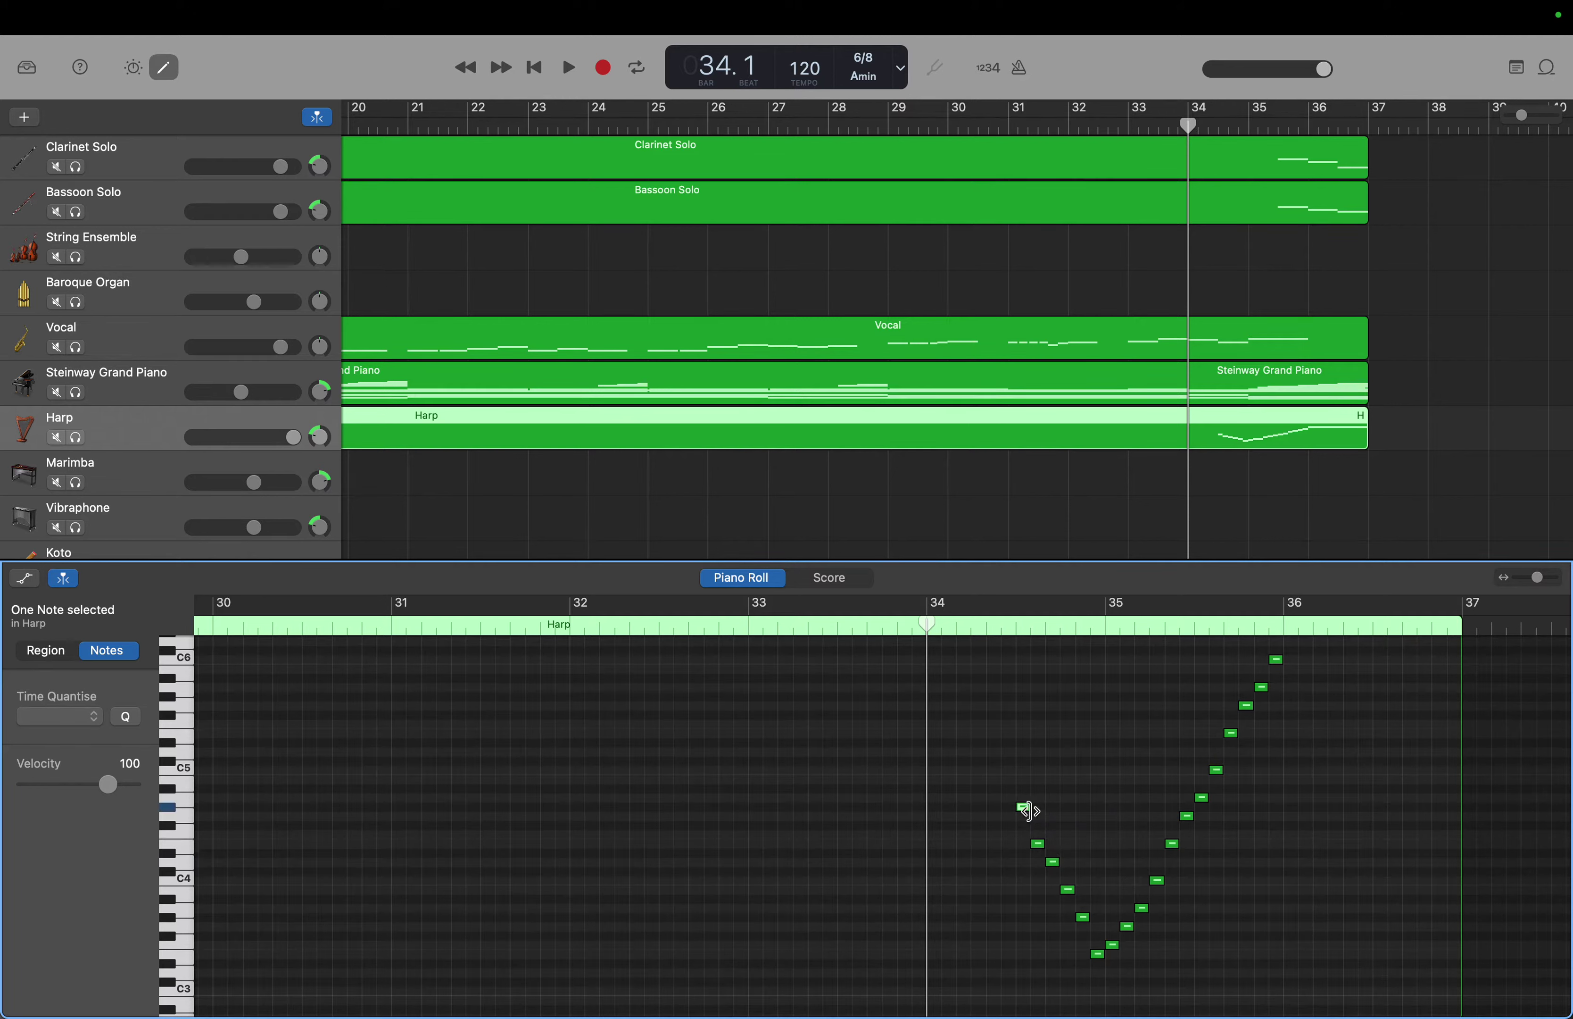
right_click(1010, 780)
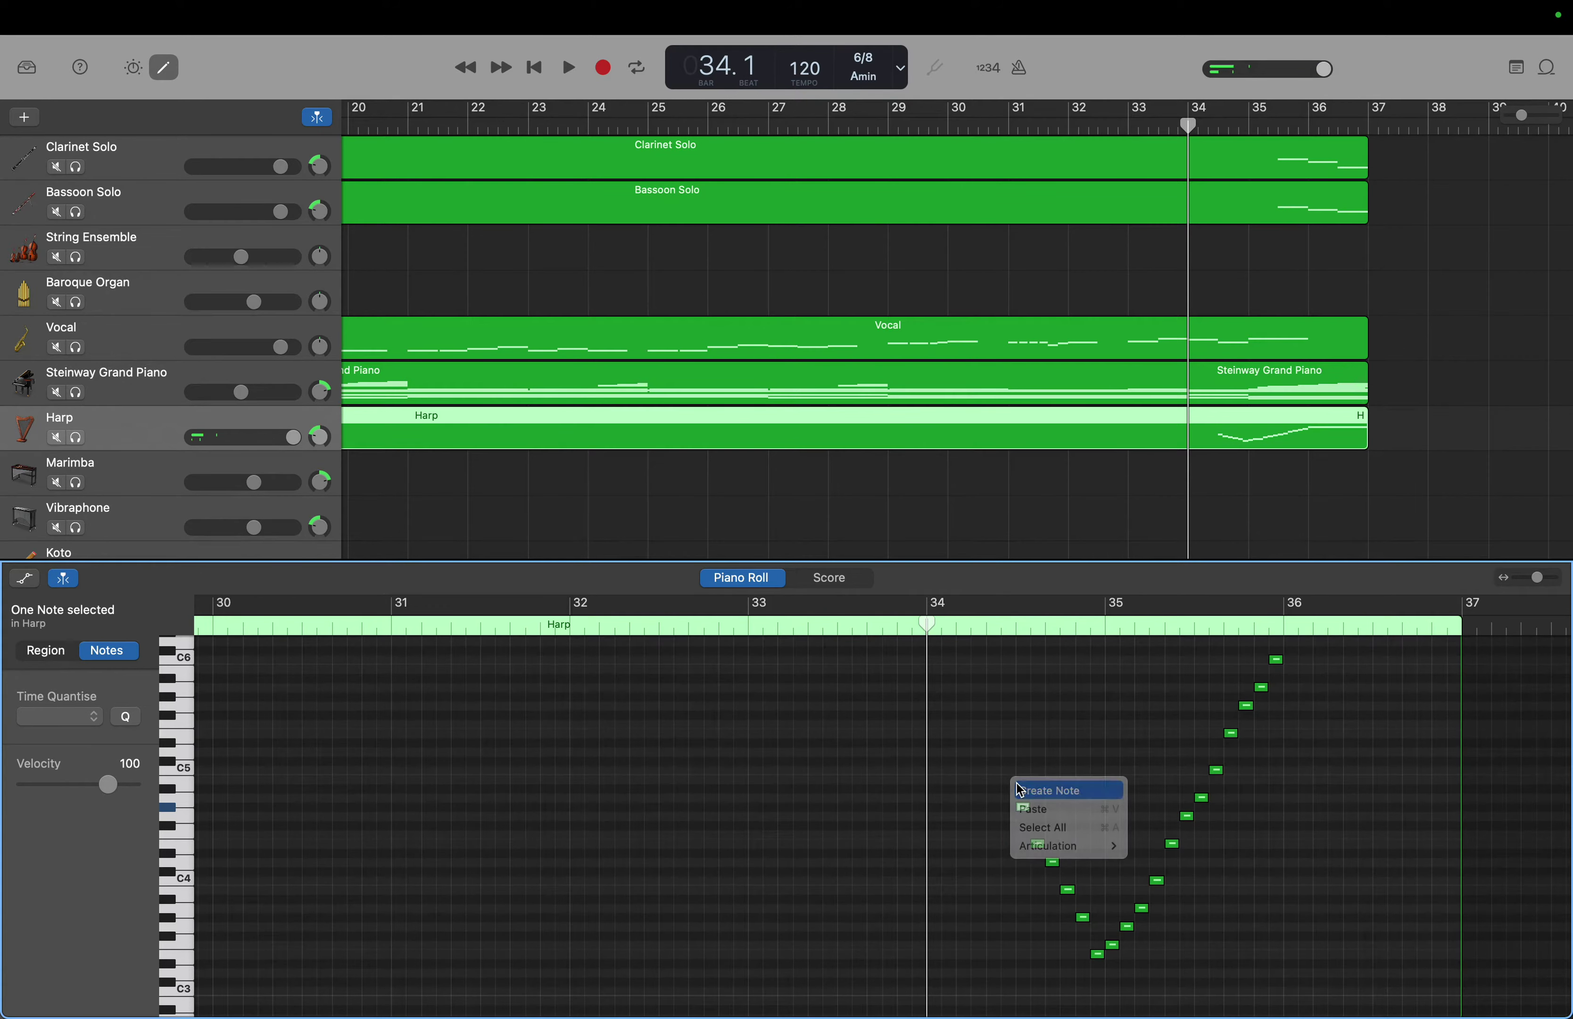
left_click(1020, 789)
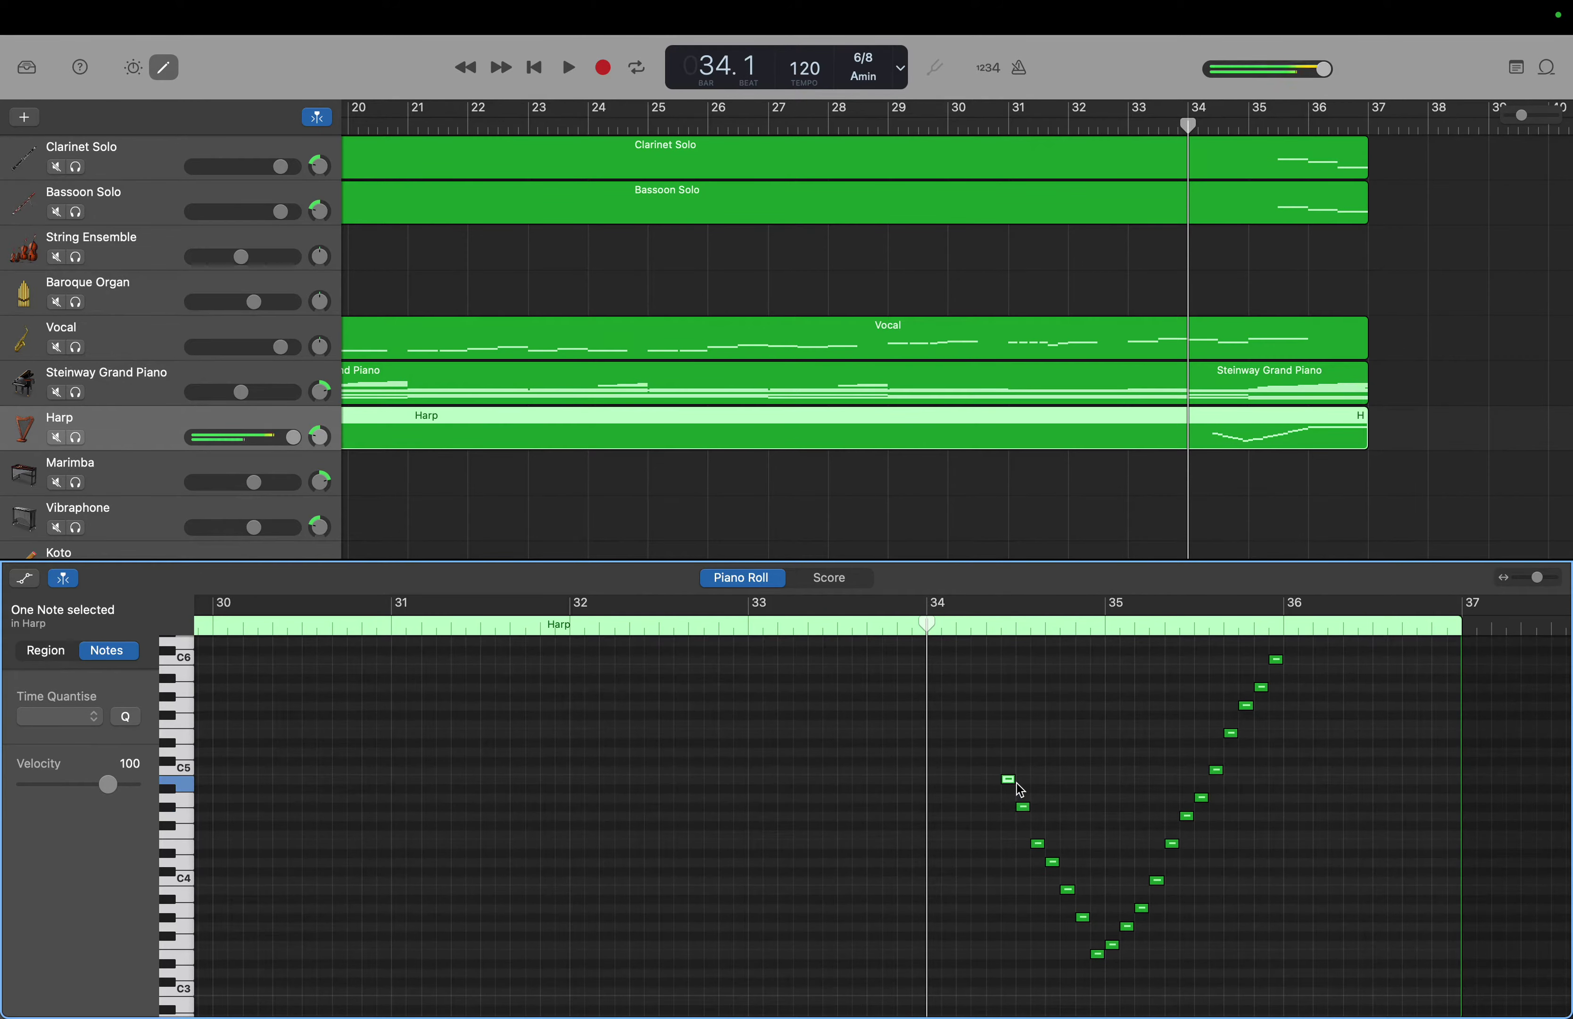
Add sixteenth notes D5, E5 and G#5 before the B4 in bar 34, working back towards the start of the bar.
right_click(993, 751)
left_click(1004, 758)
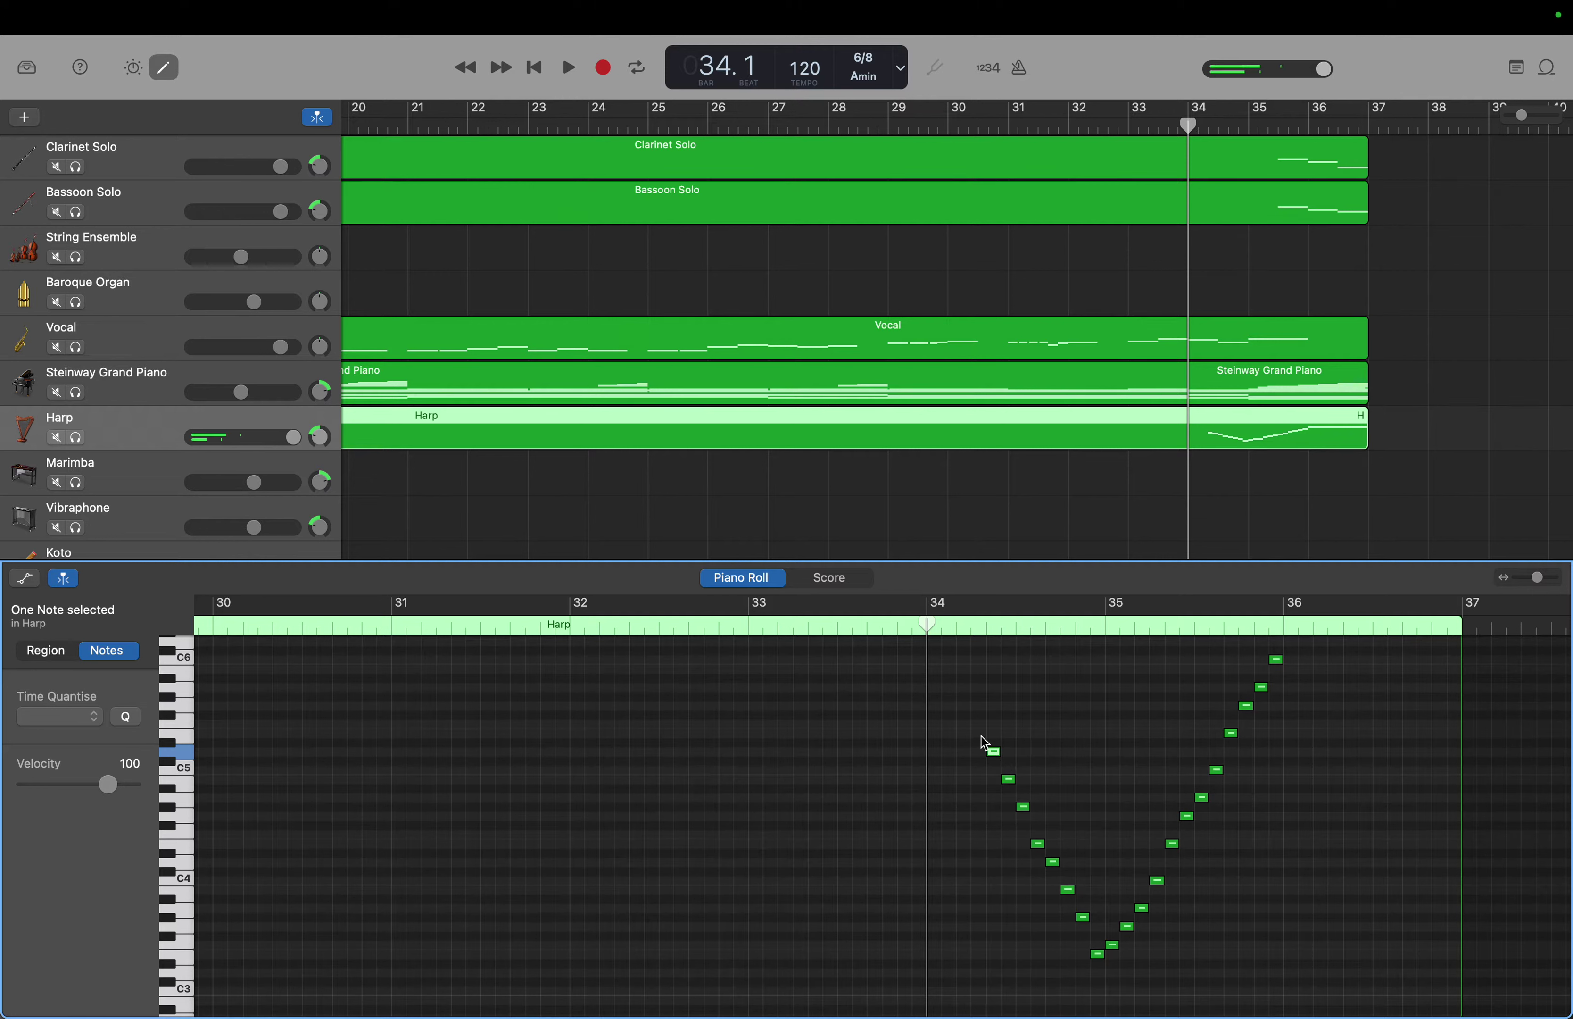
right_click(981, 735)
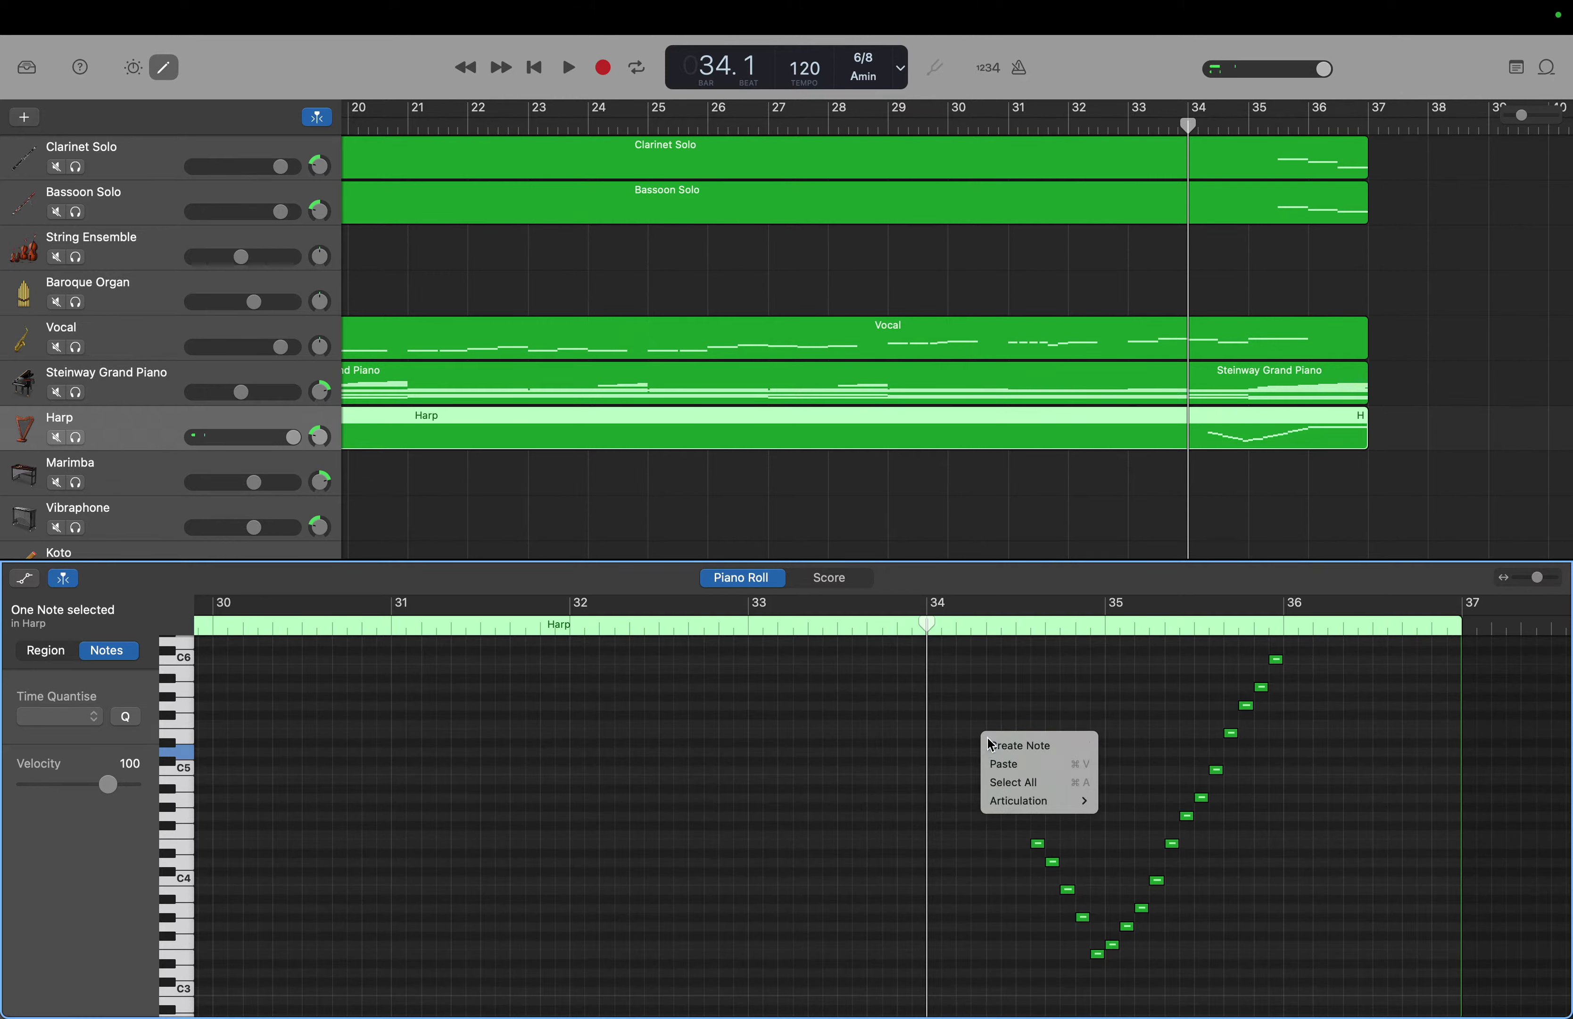
left_click(990, 741)
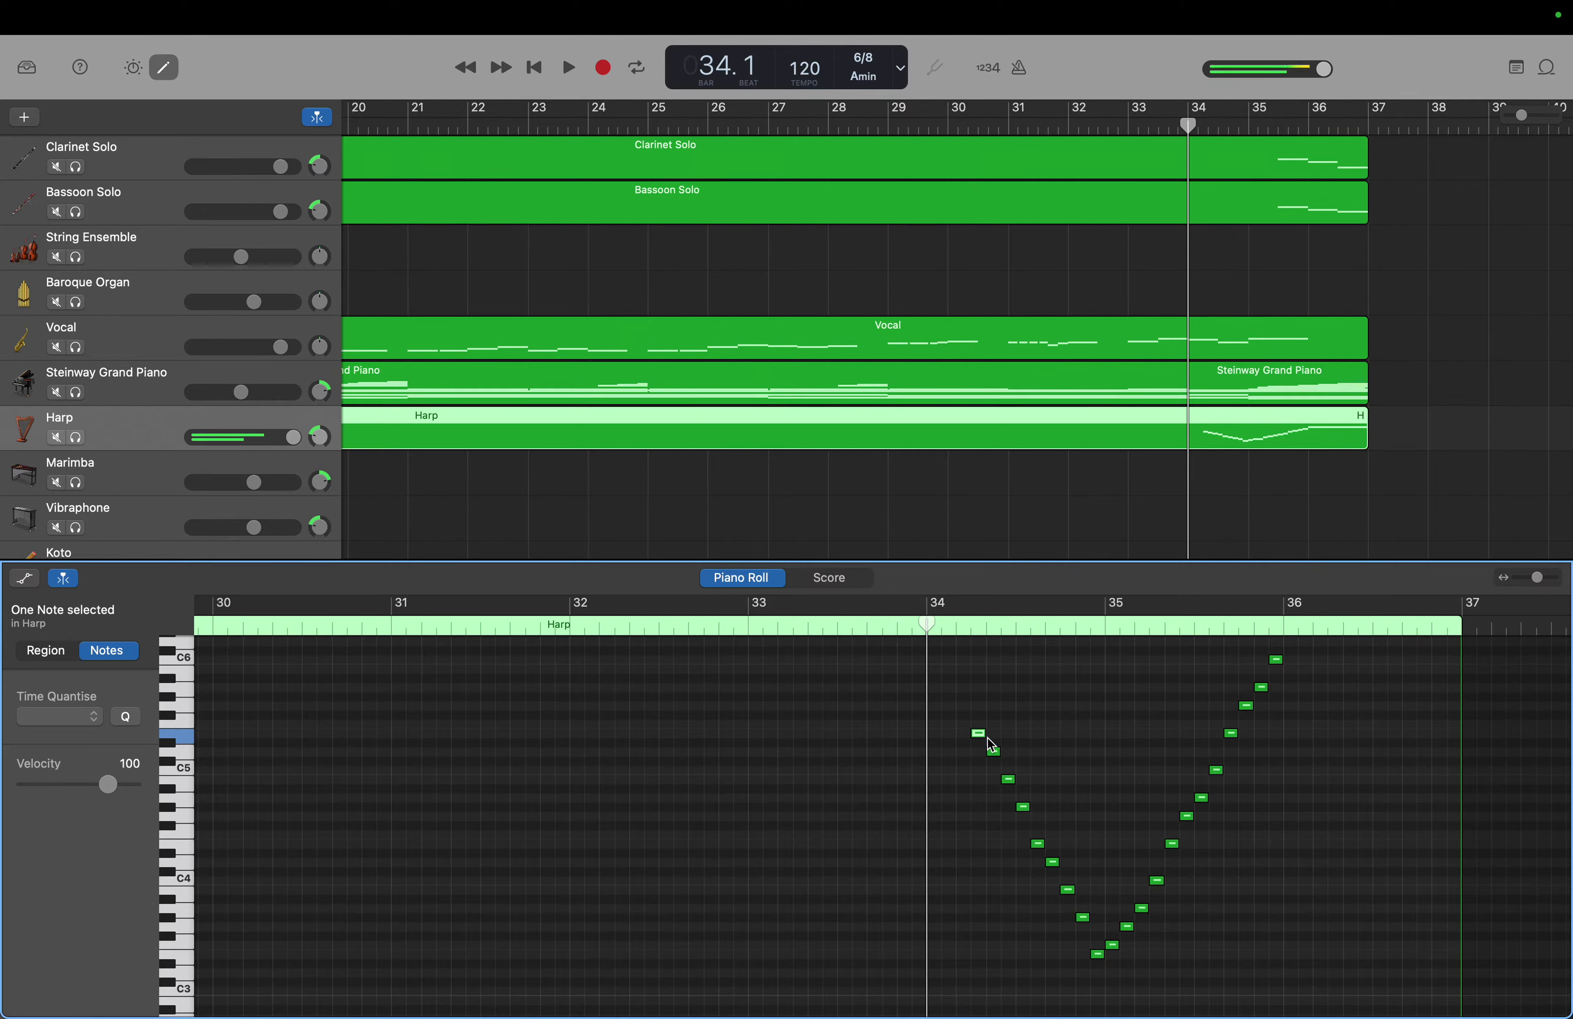
right_click(965, 701)
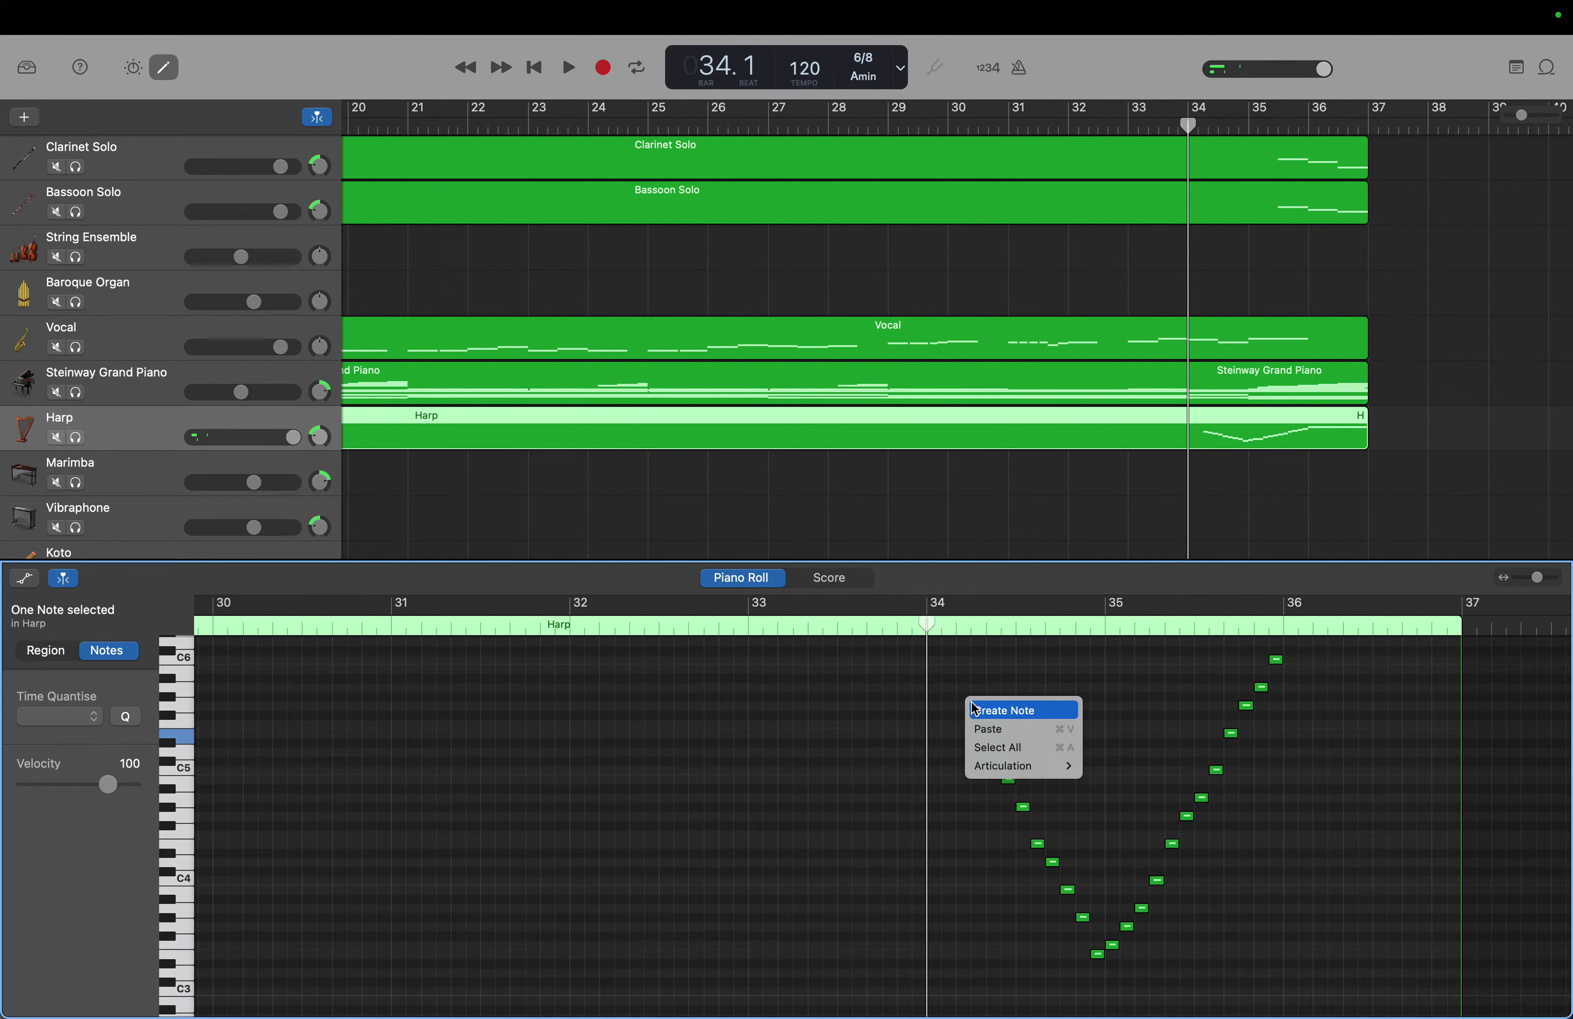
left_click(972, 706)
scroll(971, 702, "up", 3)
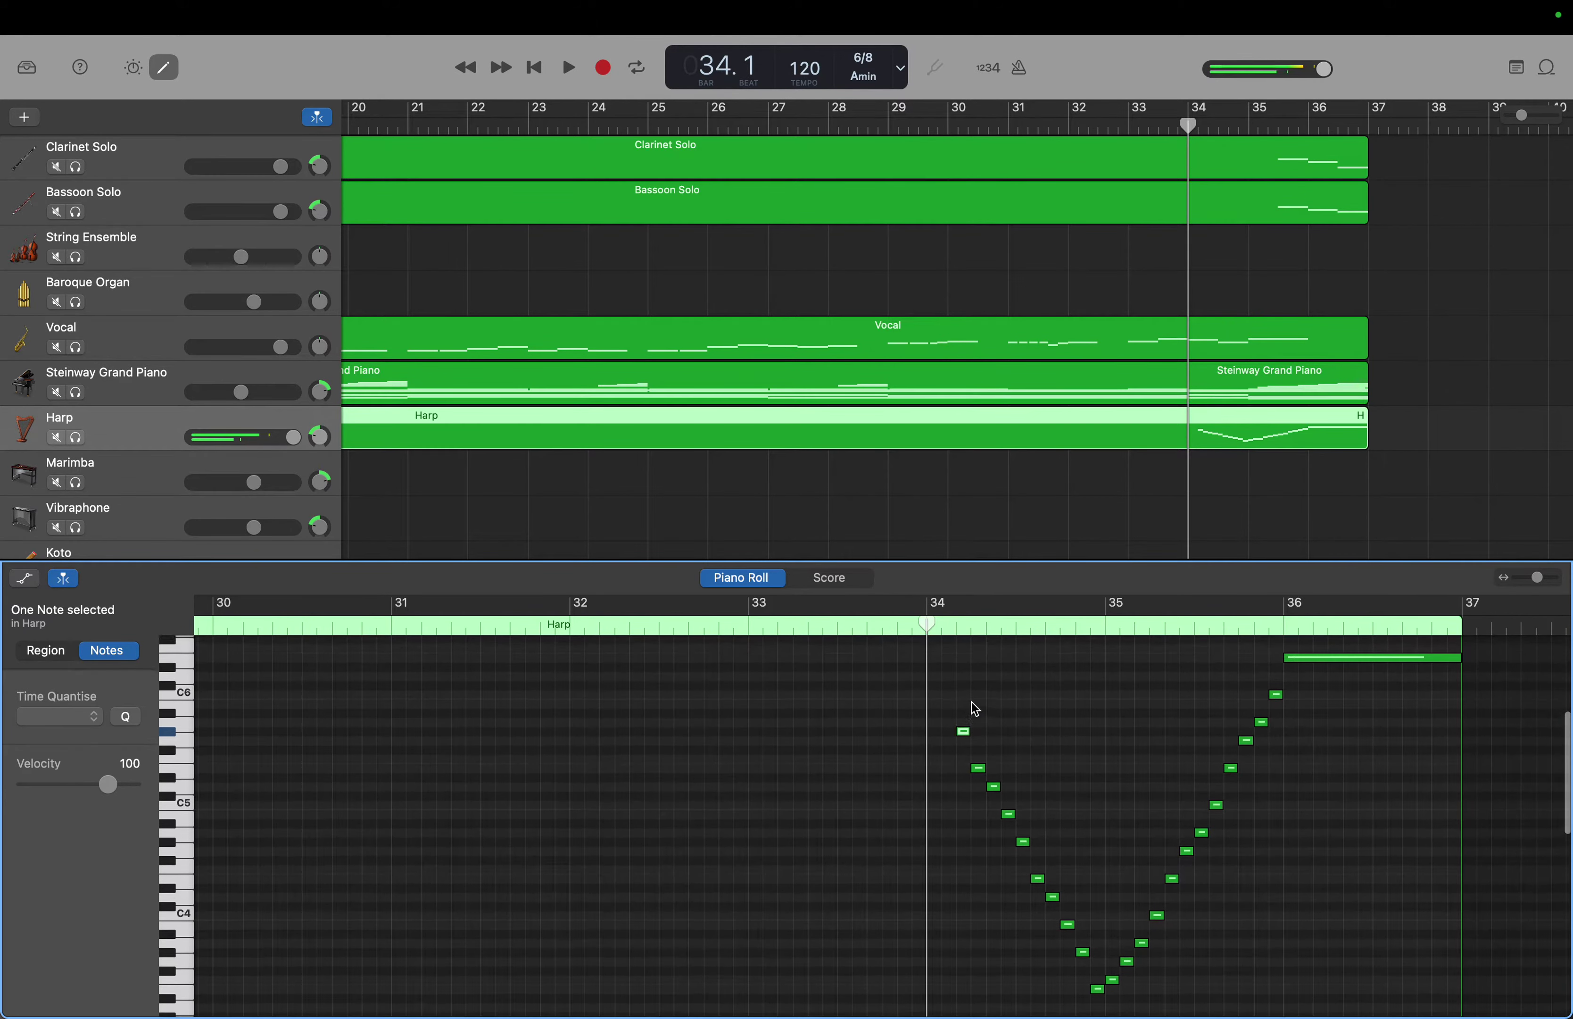
Add Harp notes B5 and D6 before the G#5, completing the descending run back to the start of bar 34.
right_click(951, 726)
left_click(962, 729)
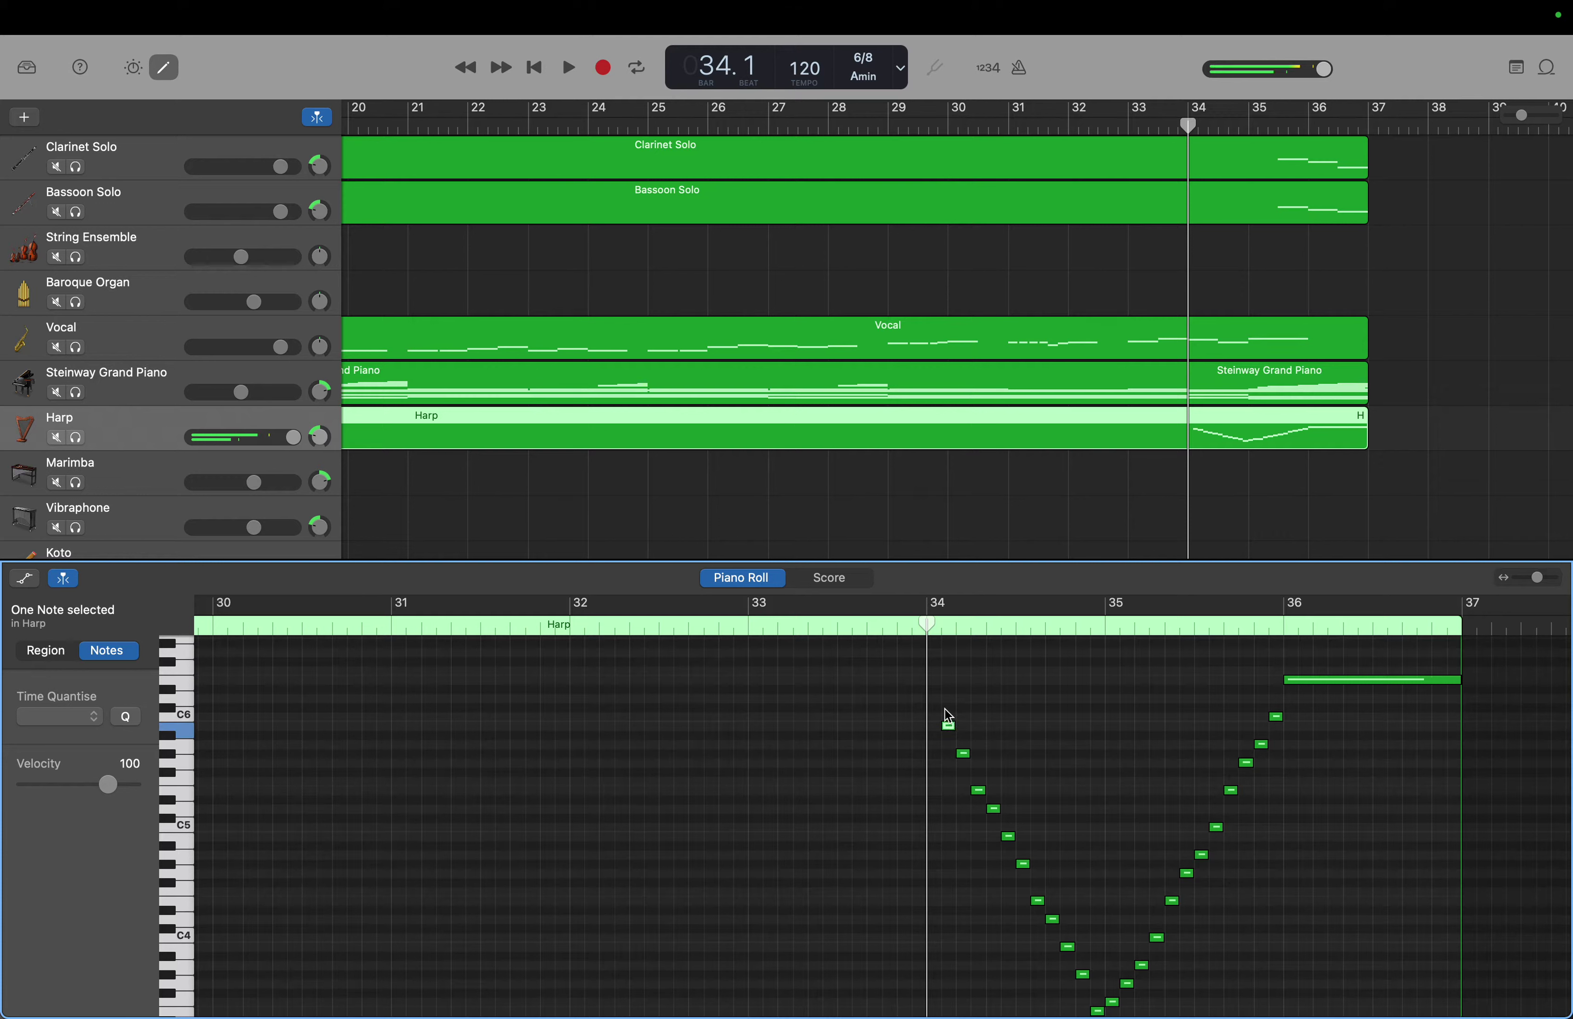
right_click(938, 700)
left_click(999, 702)
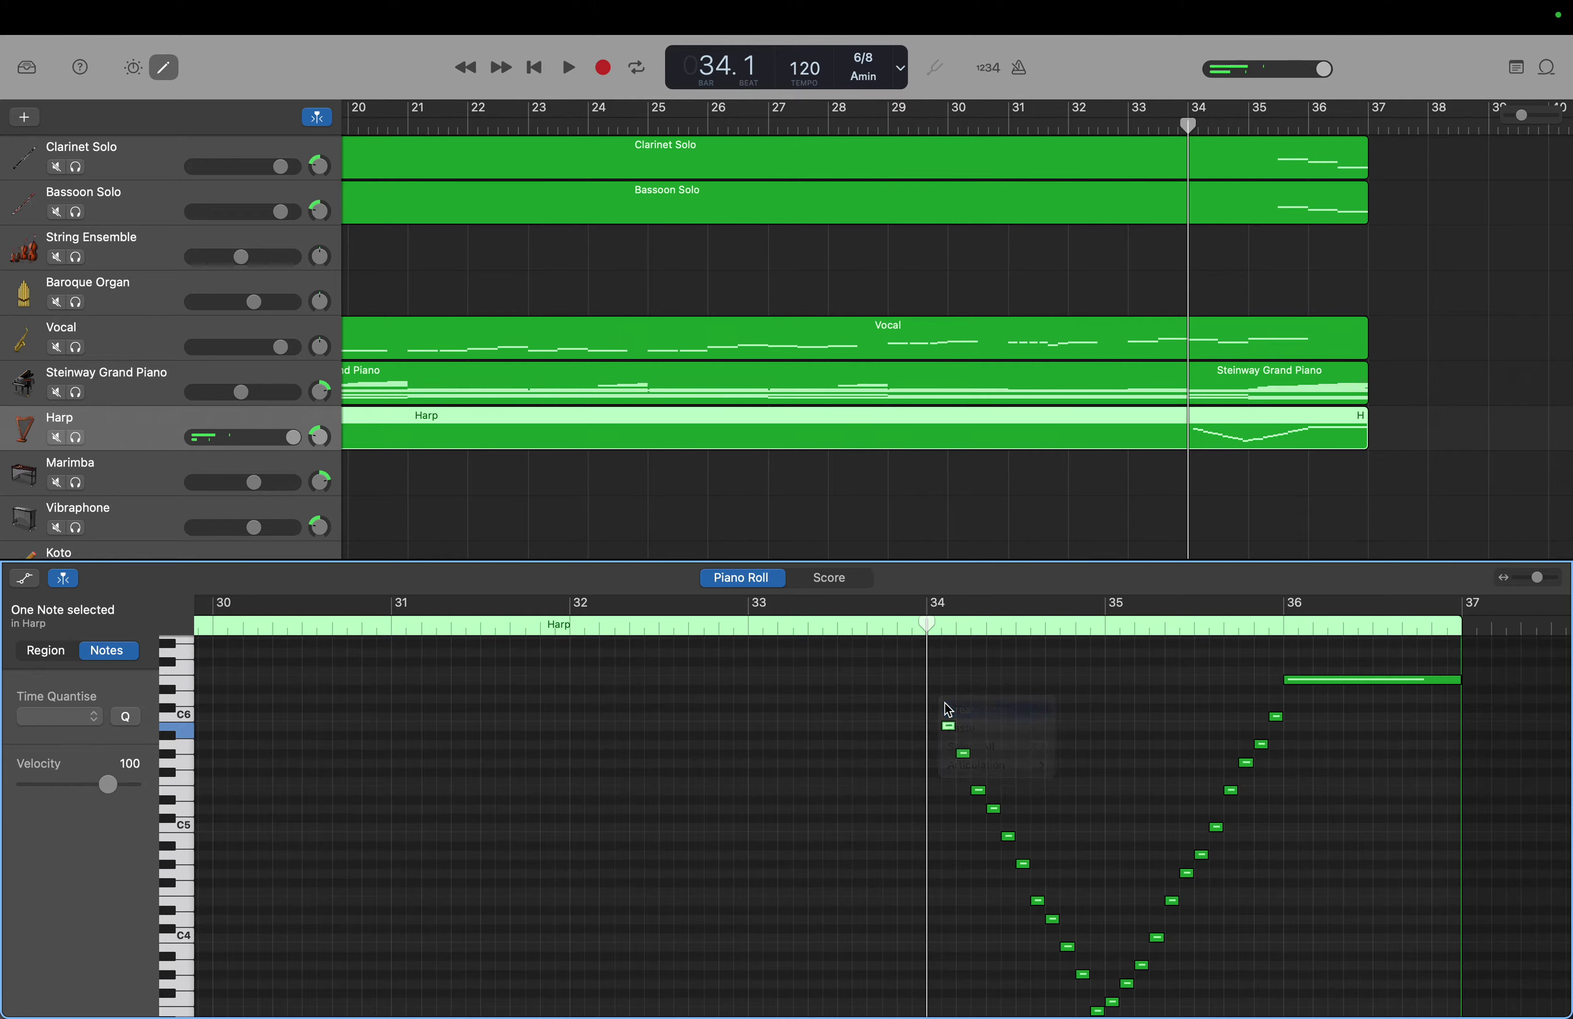
Lengthen the descending Harp notes above E3 to end at bar 35, and extend the rising run's first F3 to bar 37.
left_click_drag(946, 698, 1100, 713)
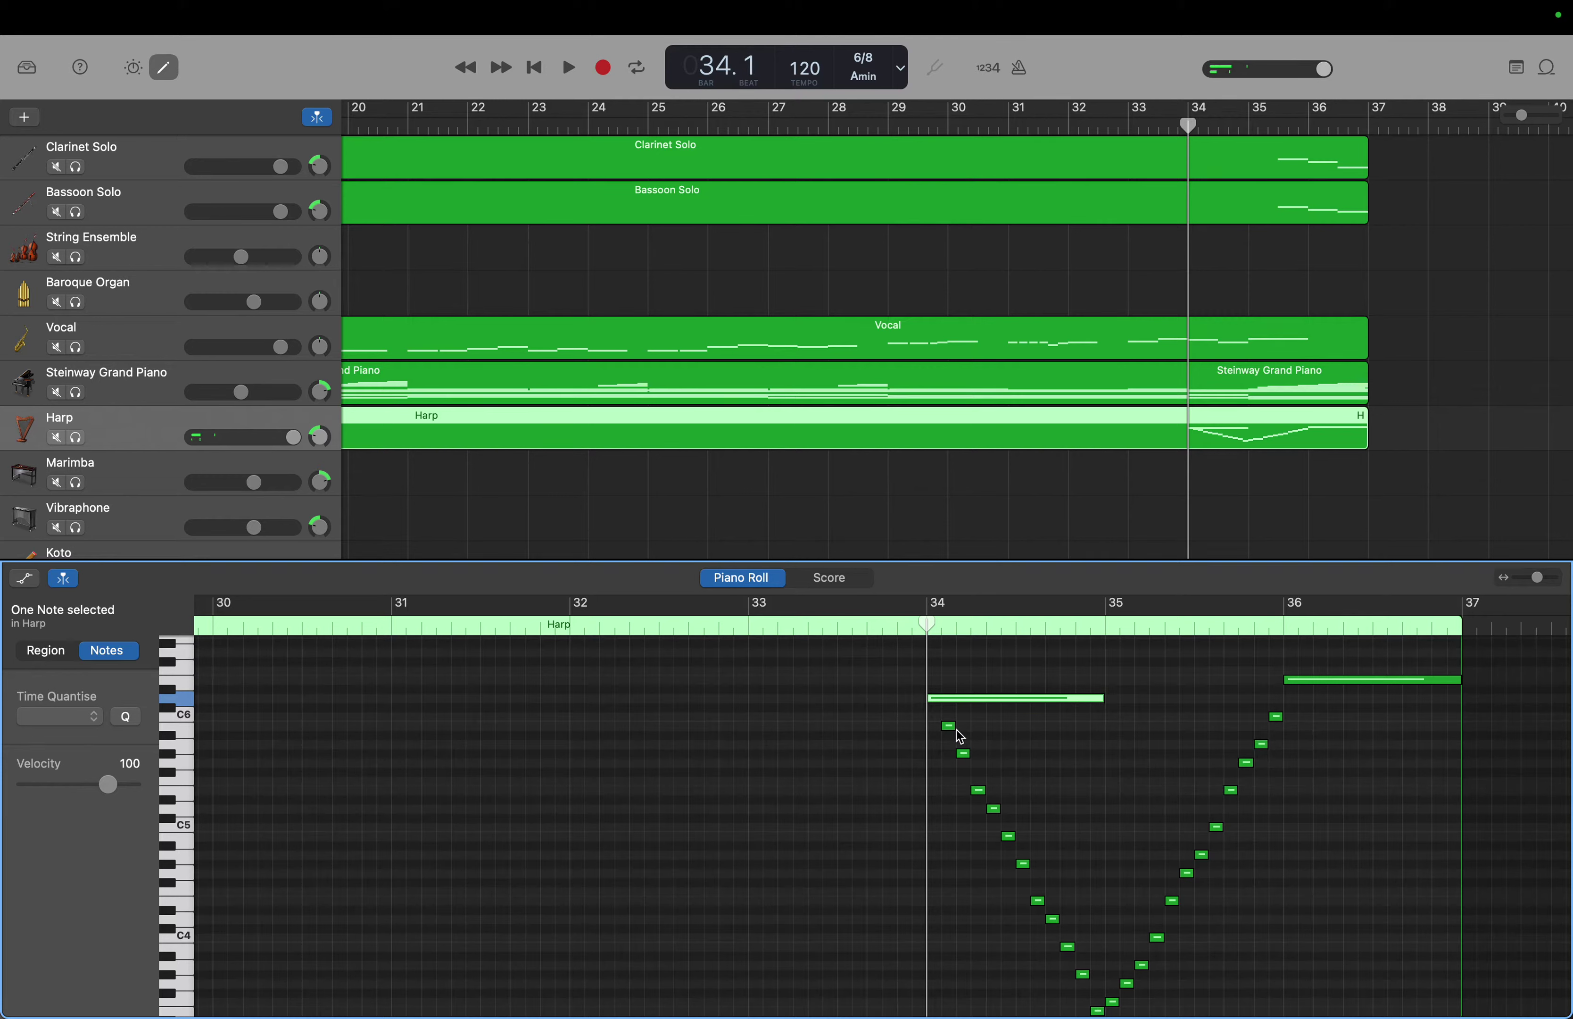
left_click(956, 730)
left_click_drag(956, 730, 1104, 748)
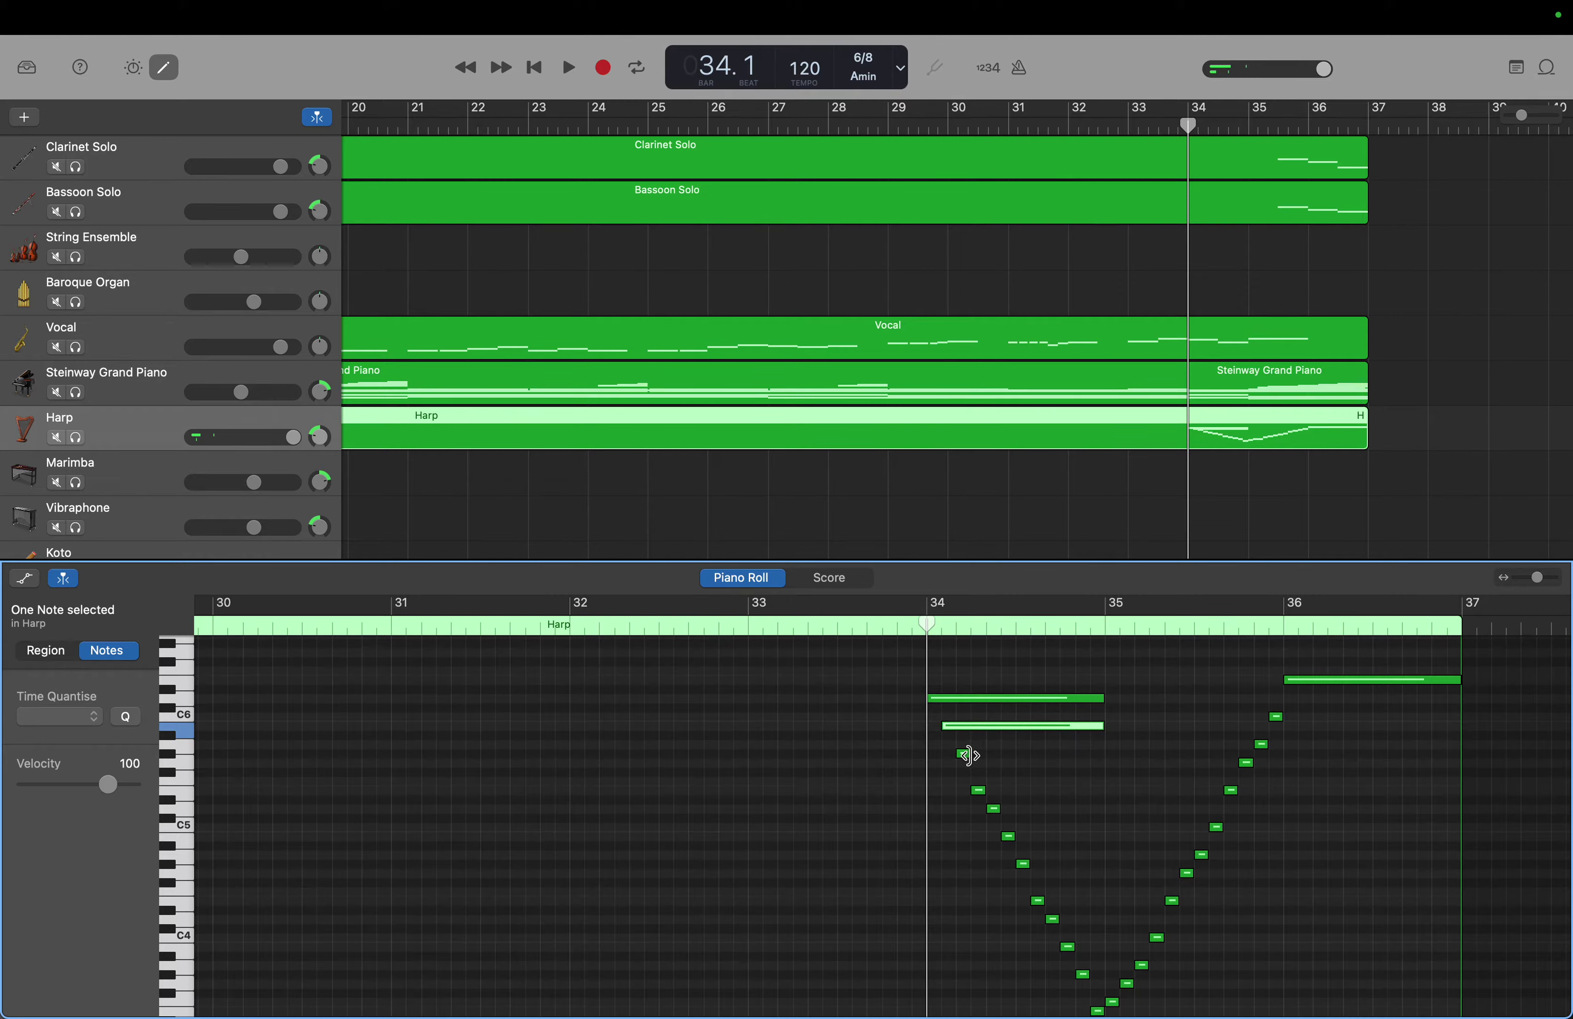
left_click_drag(967, 753, 1103, 762)
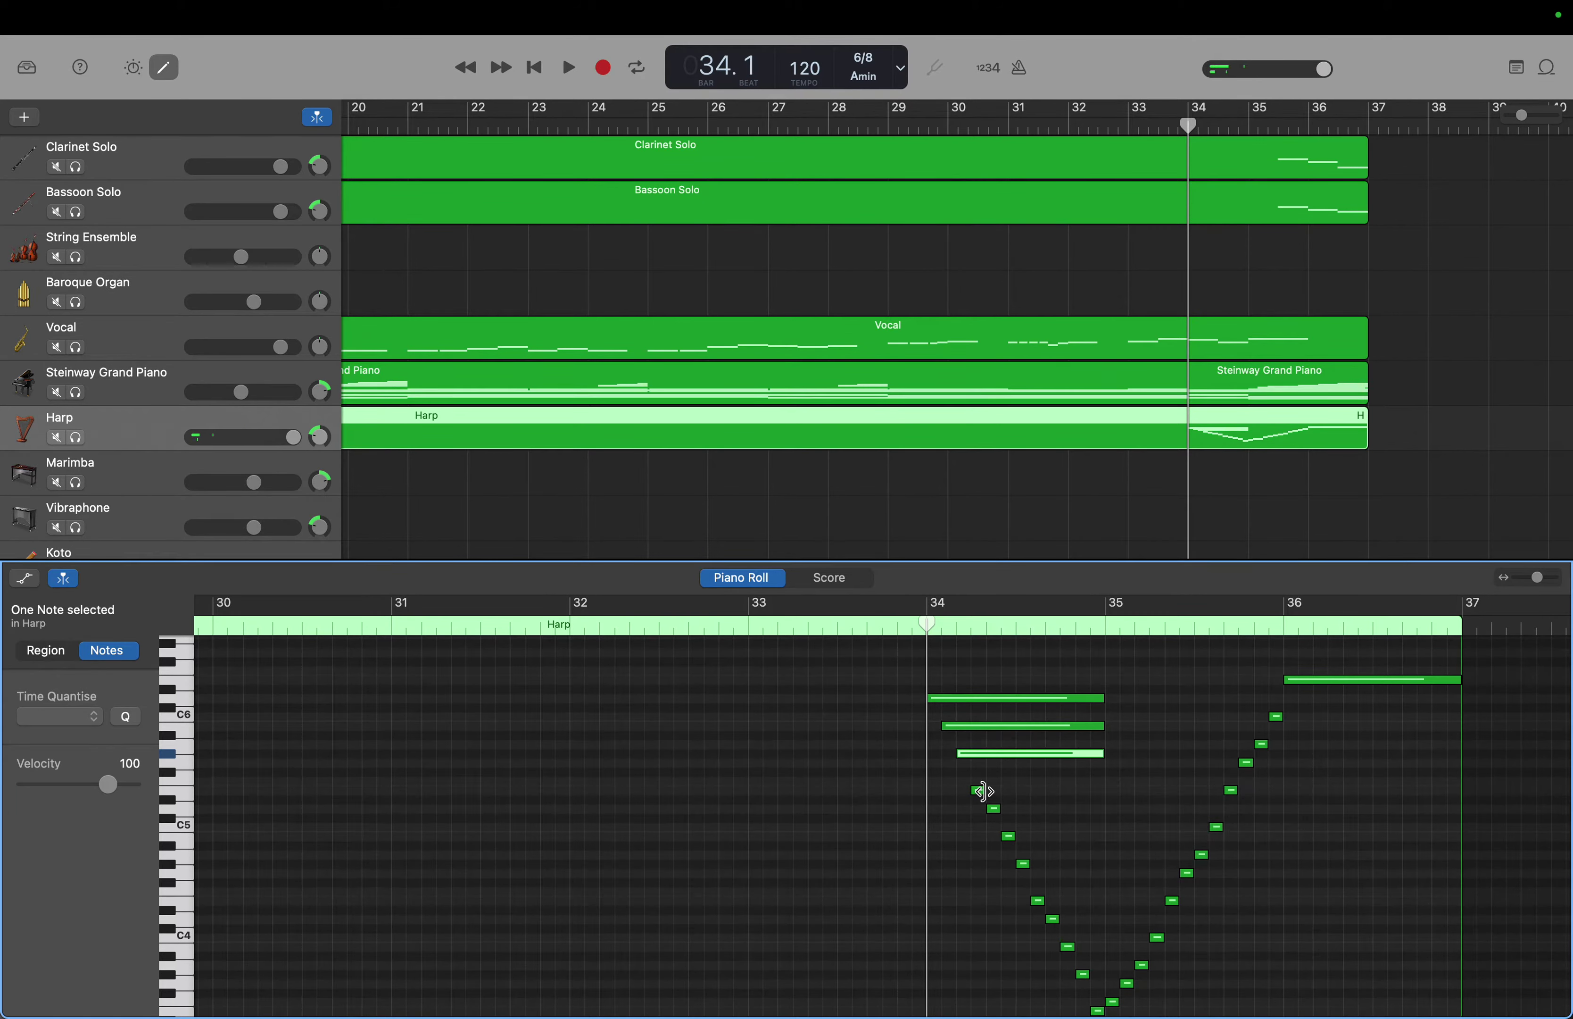
left_click_drag(984, 792, 1104, 791)
left_click_drag(999, 809, 1106, 810)
left_click_drag(1017, 839, 1459, 945)
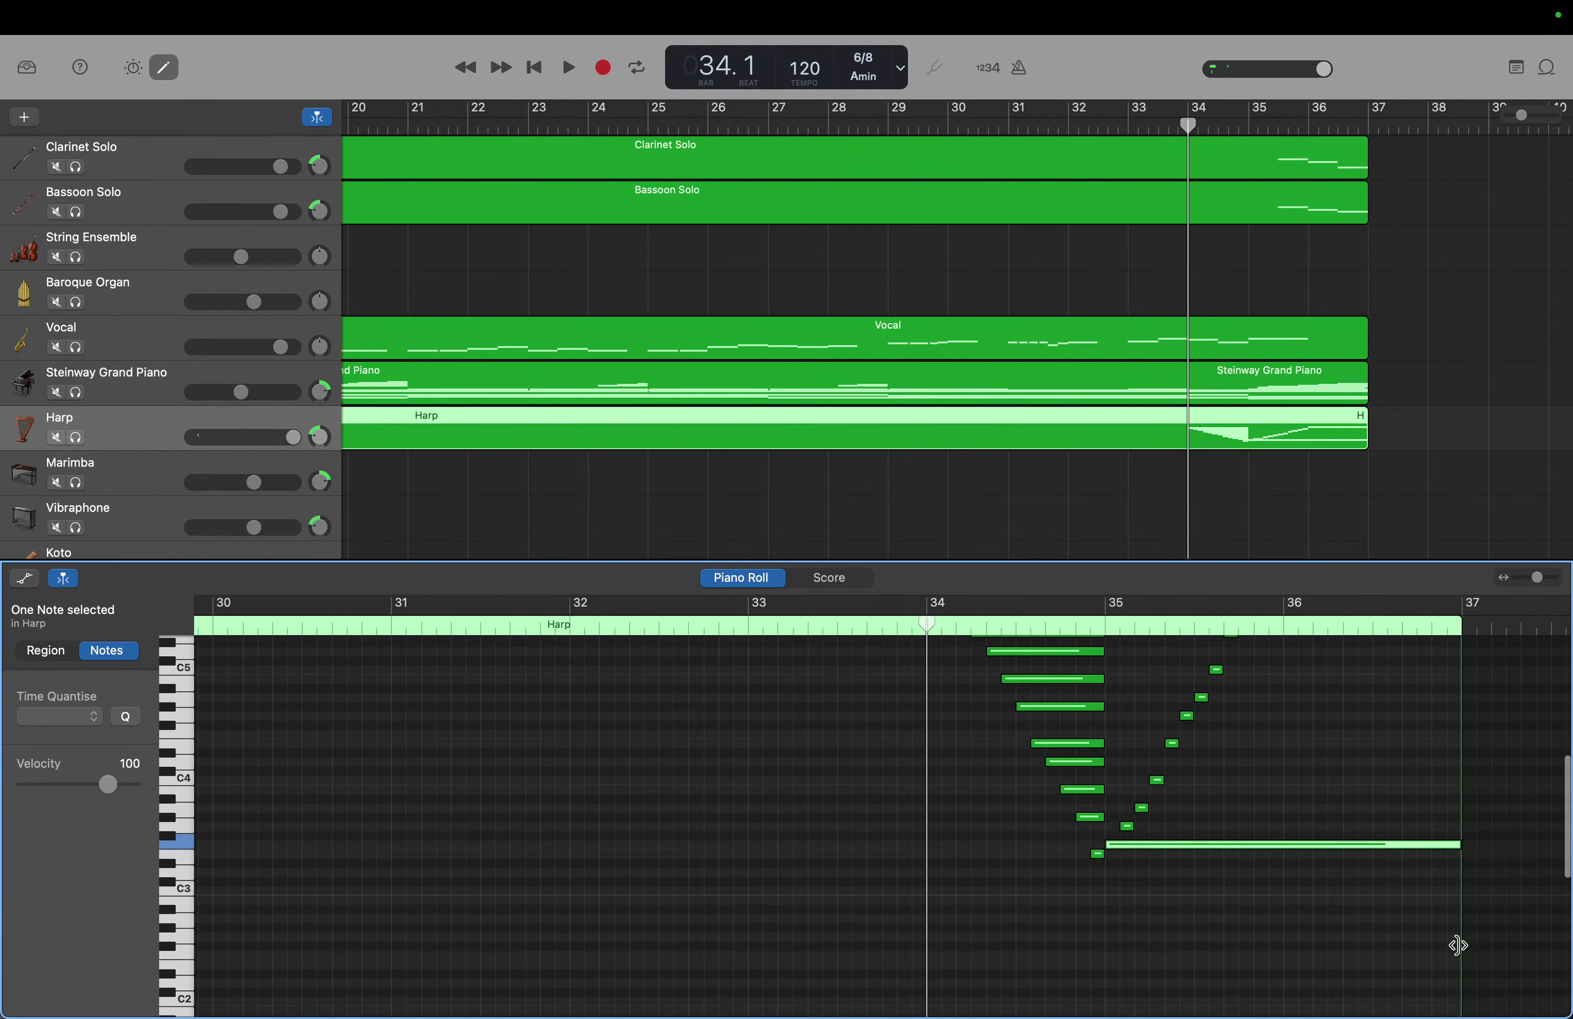
Lengthen the rising Harp run's G3, A3, C4, E4 and G4 notes so each sustains to bar 37.
scroll(1458, 945, "up", 4)
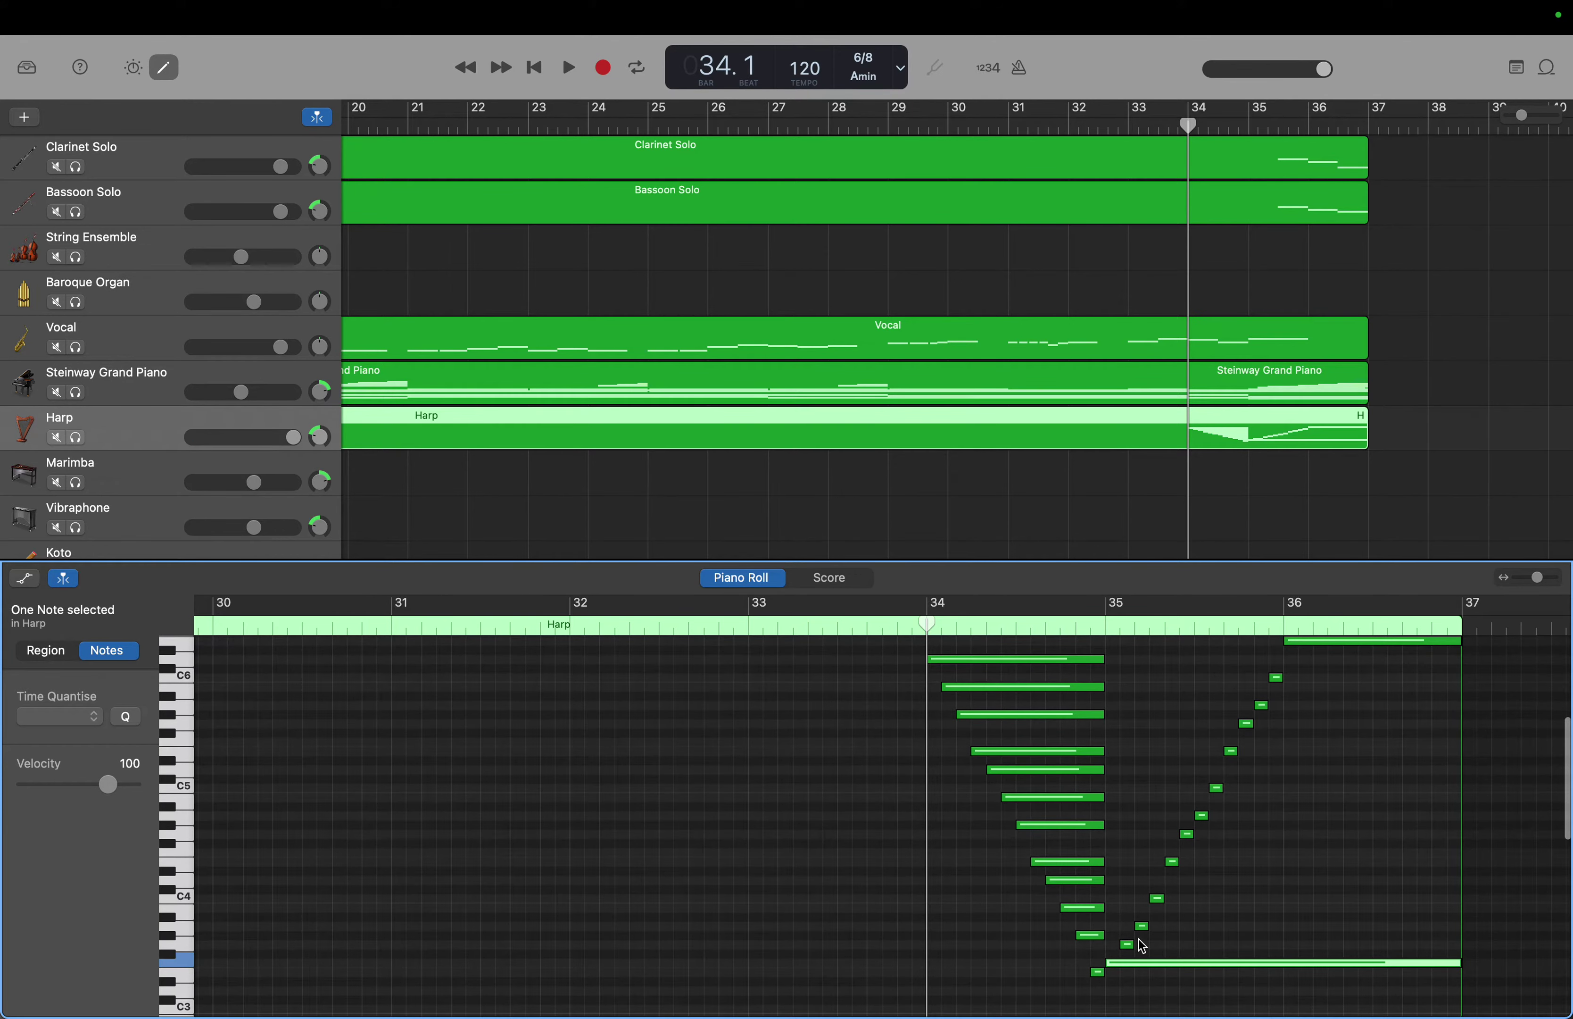
left_click_drag(1132, 945, 1460, 945)
left_click_drag(1144, 925, 1459, 924)
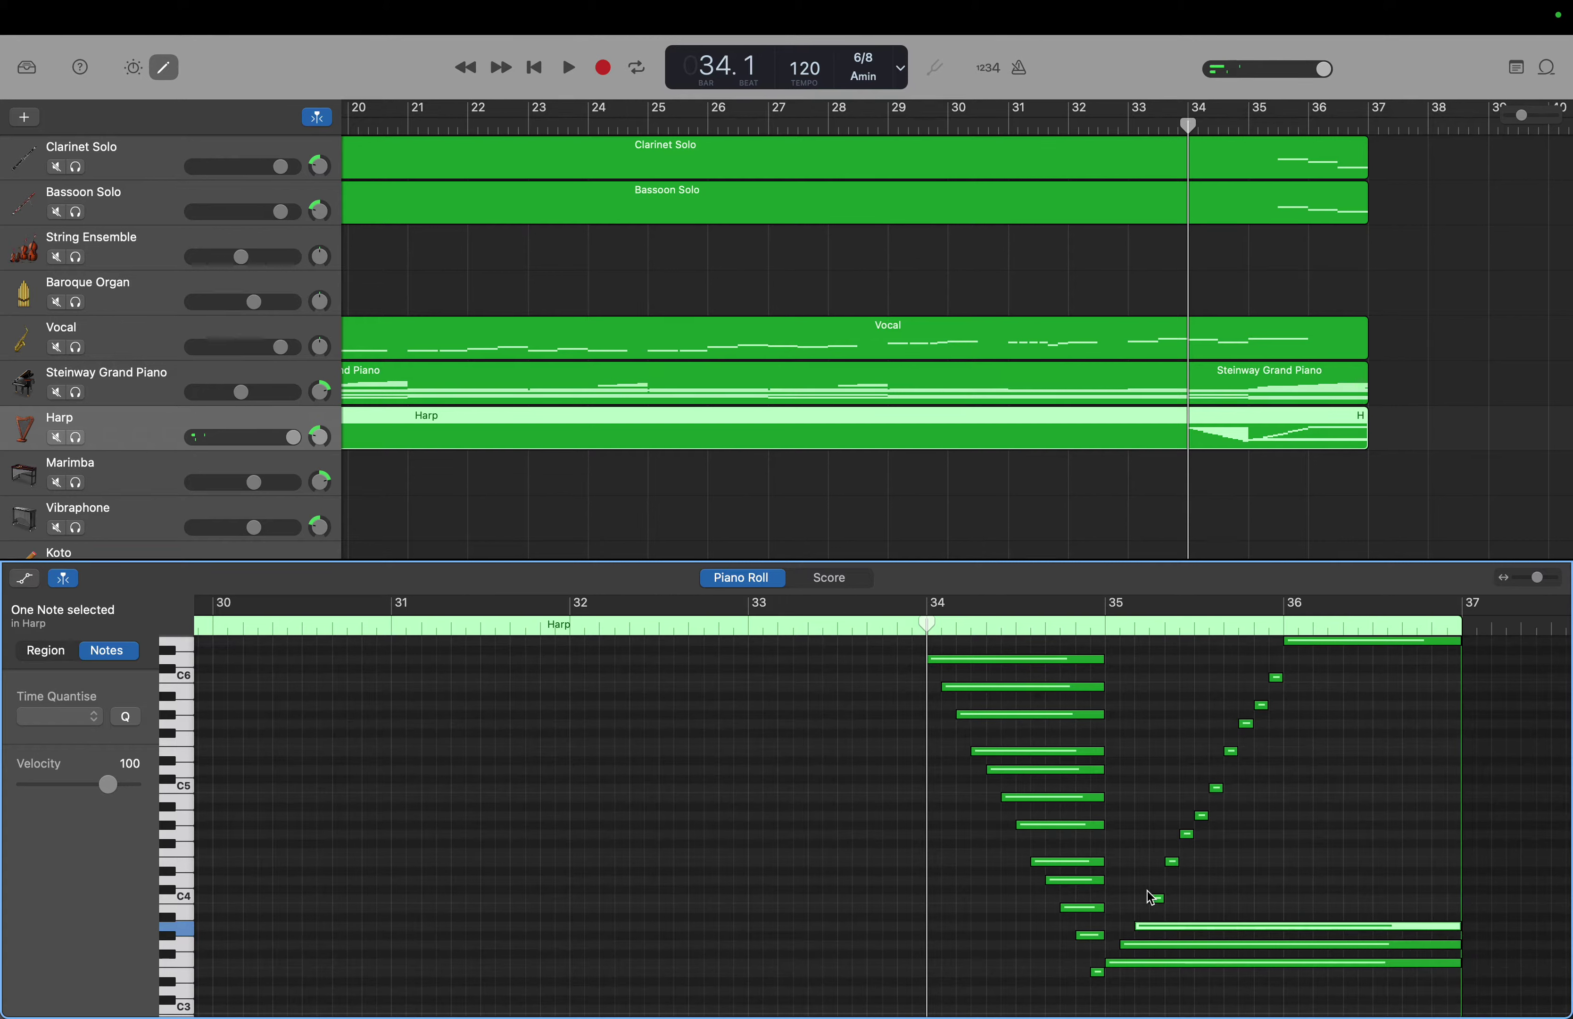
left_click_drag(1161, 897, 1459, 898)
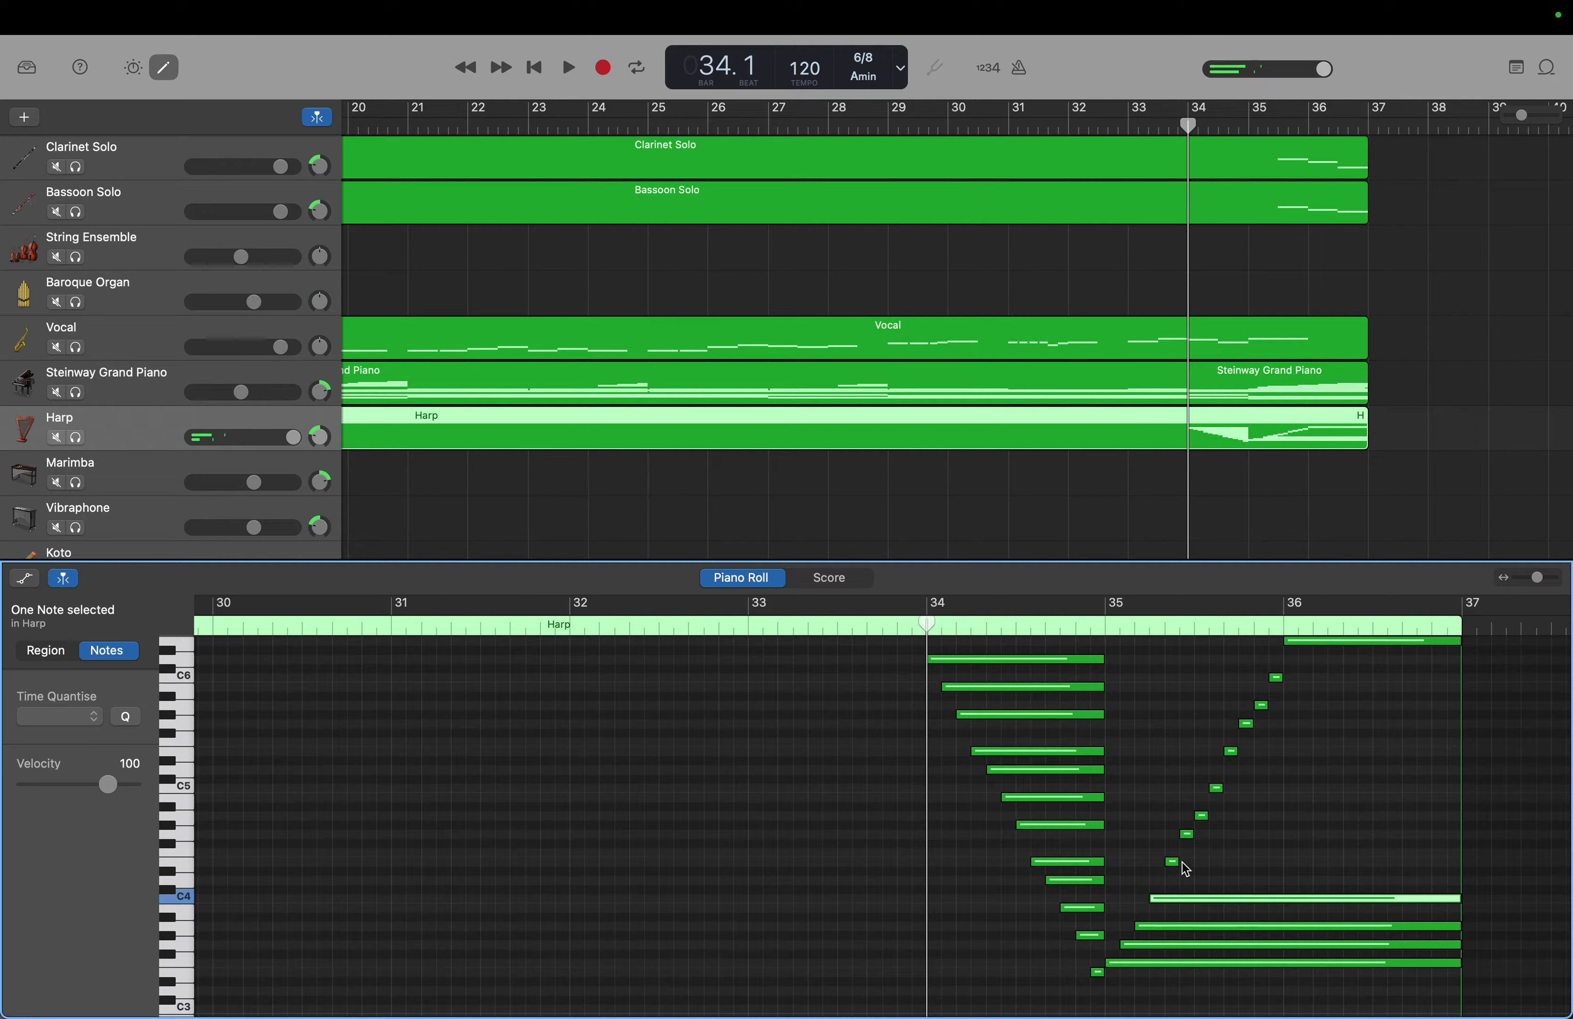
left_click_drag(1177, 862, 1461, 864)
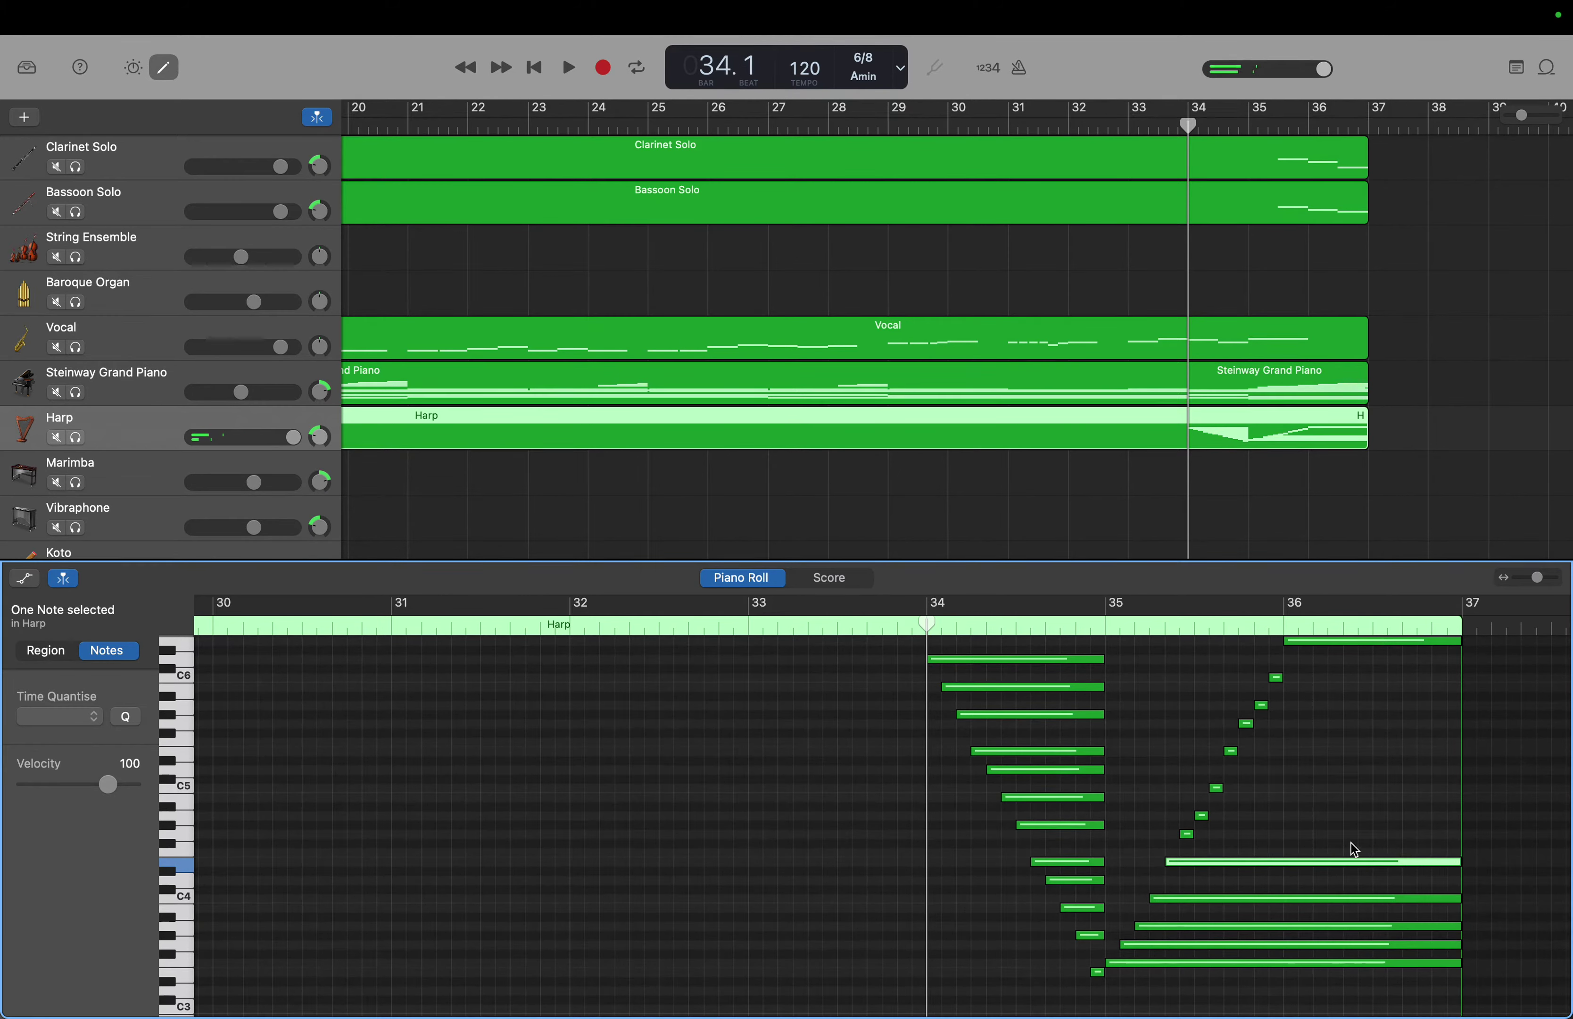
left_click_drag(1192, 834, 1456, 838)
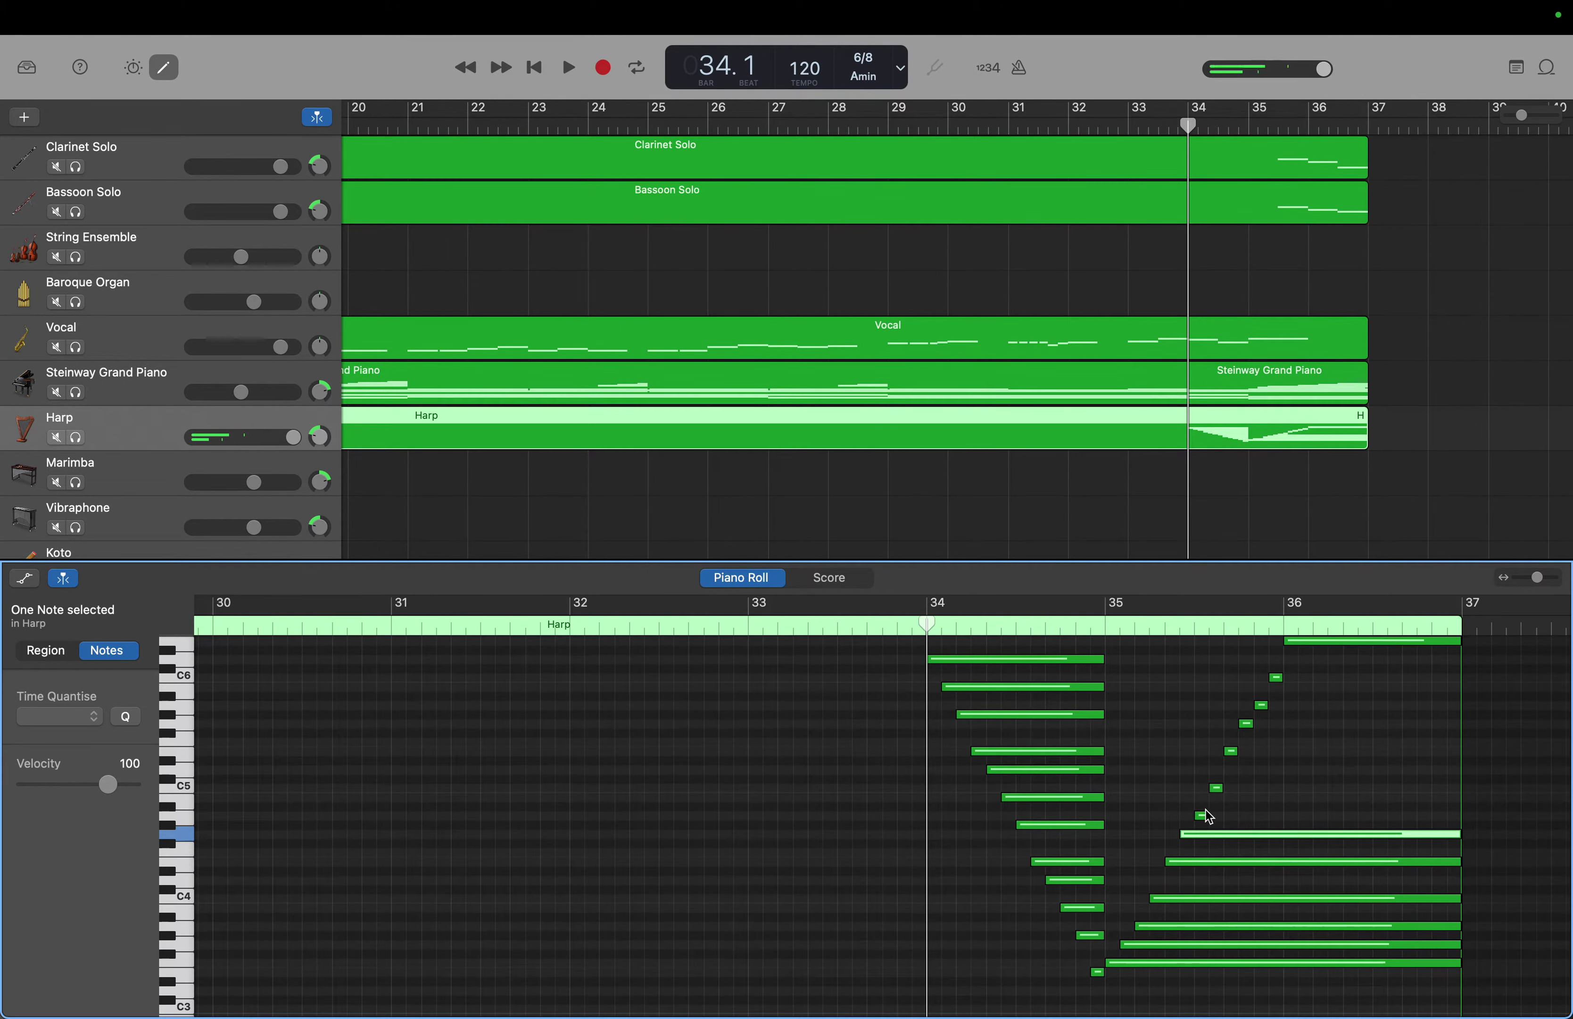
Extend the remaining rising Harp notes A4, C5, E5, G5, A5 and C6 to end at bar 37.
left_click_drag(1204, 814, 1460, 823)
left_click_drag(1222, 786, 1462, 786)
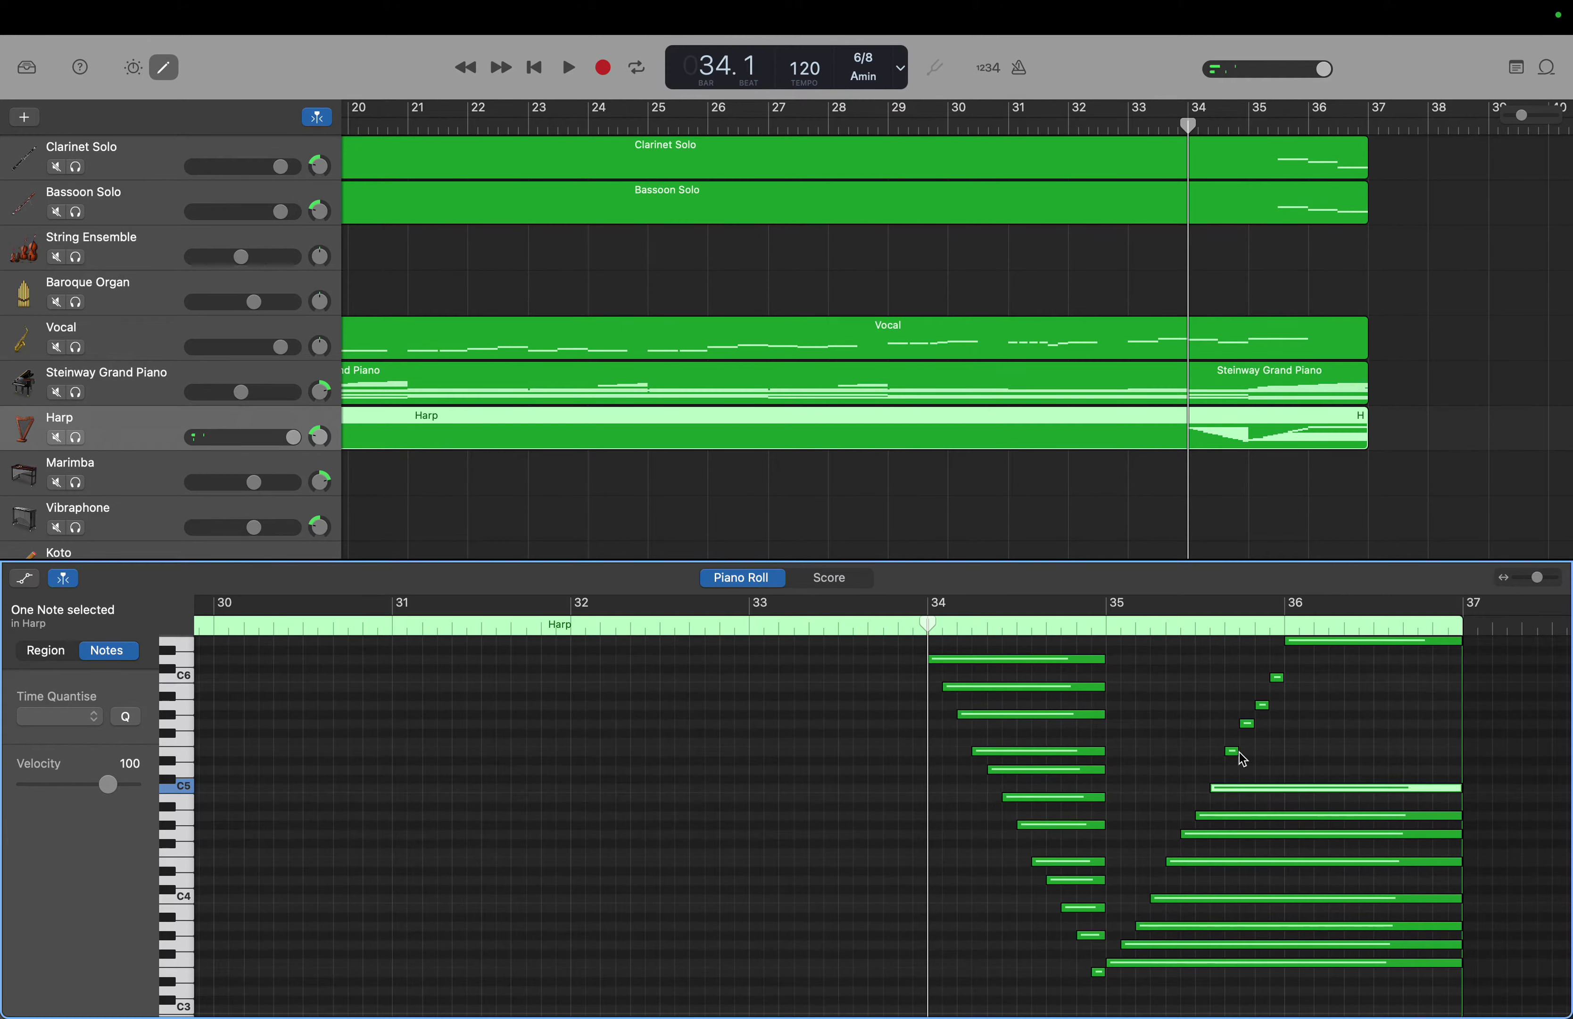
left_click_drag(1235, 751, 1461, 750)
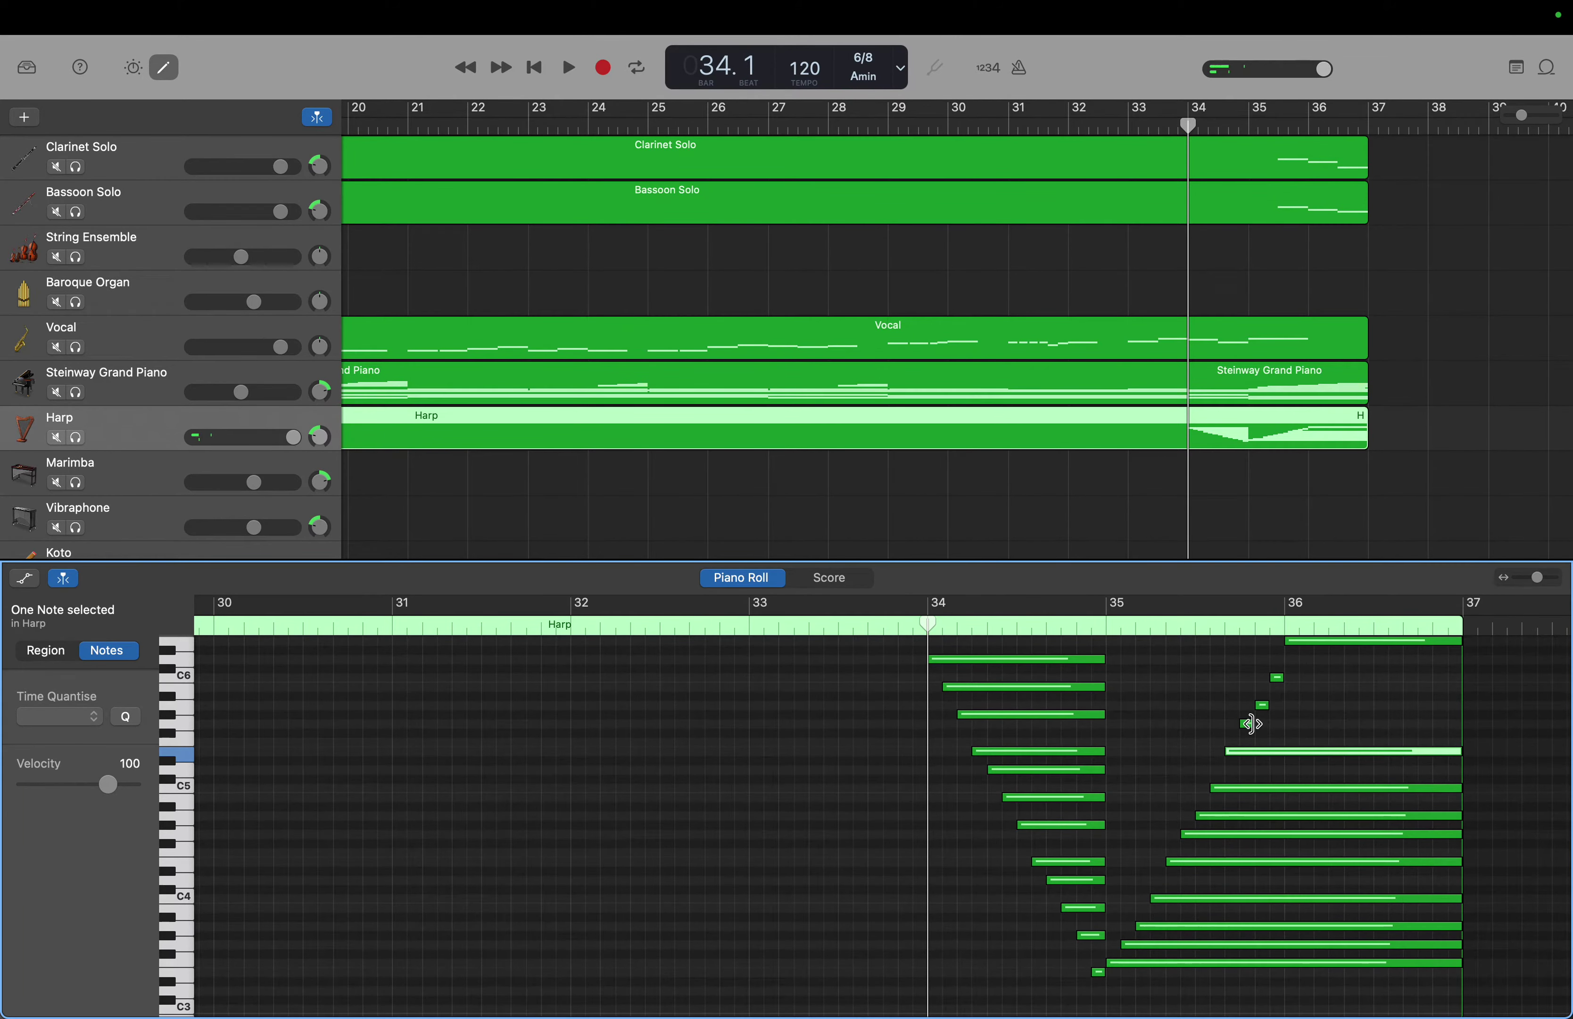
left_click_drag(1252, 724, 1462, 723)
left_click_drag(1265, 705, 1459, 706)
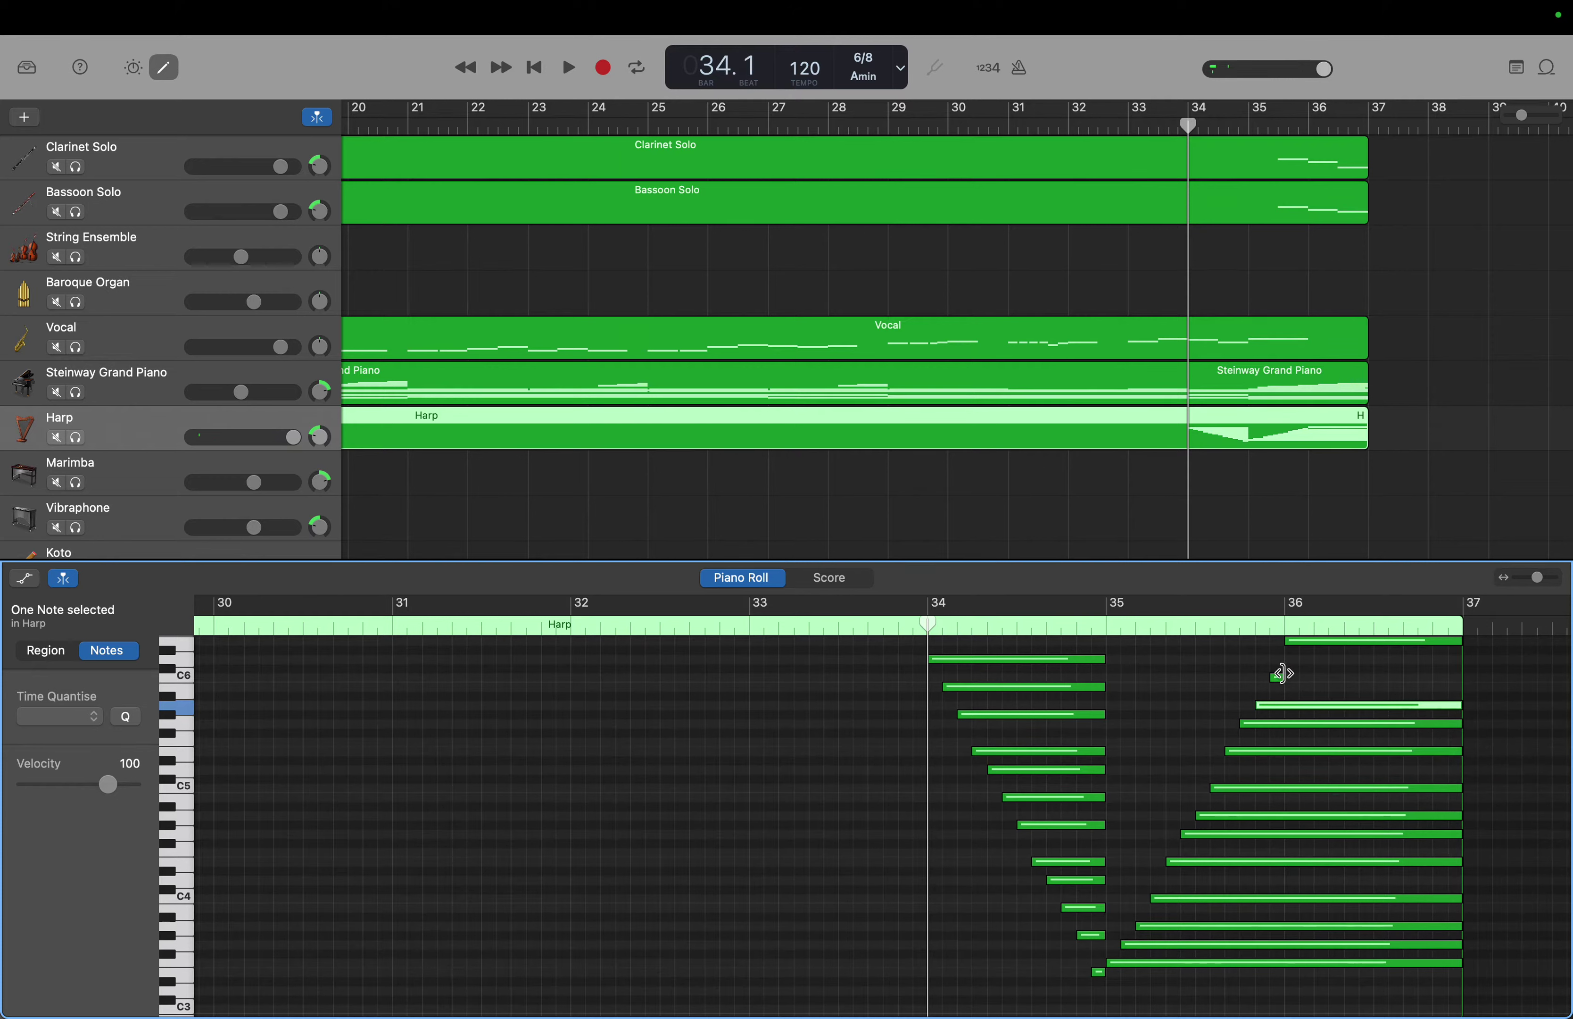
left_click_drag(1282, 674, 1457, 674)
scroll(1316, 665, "up", 2)
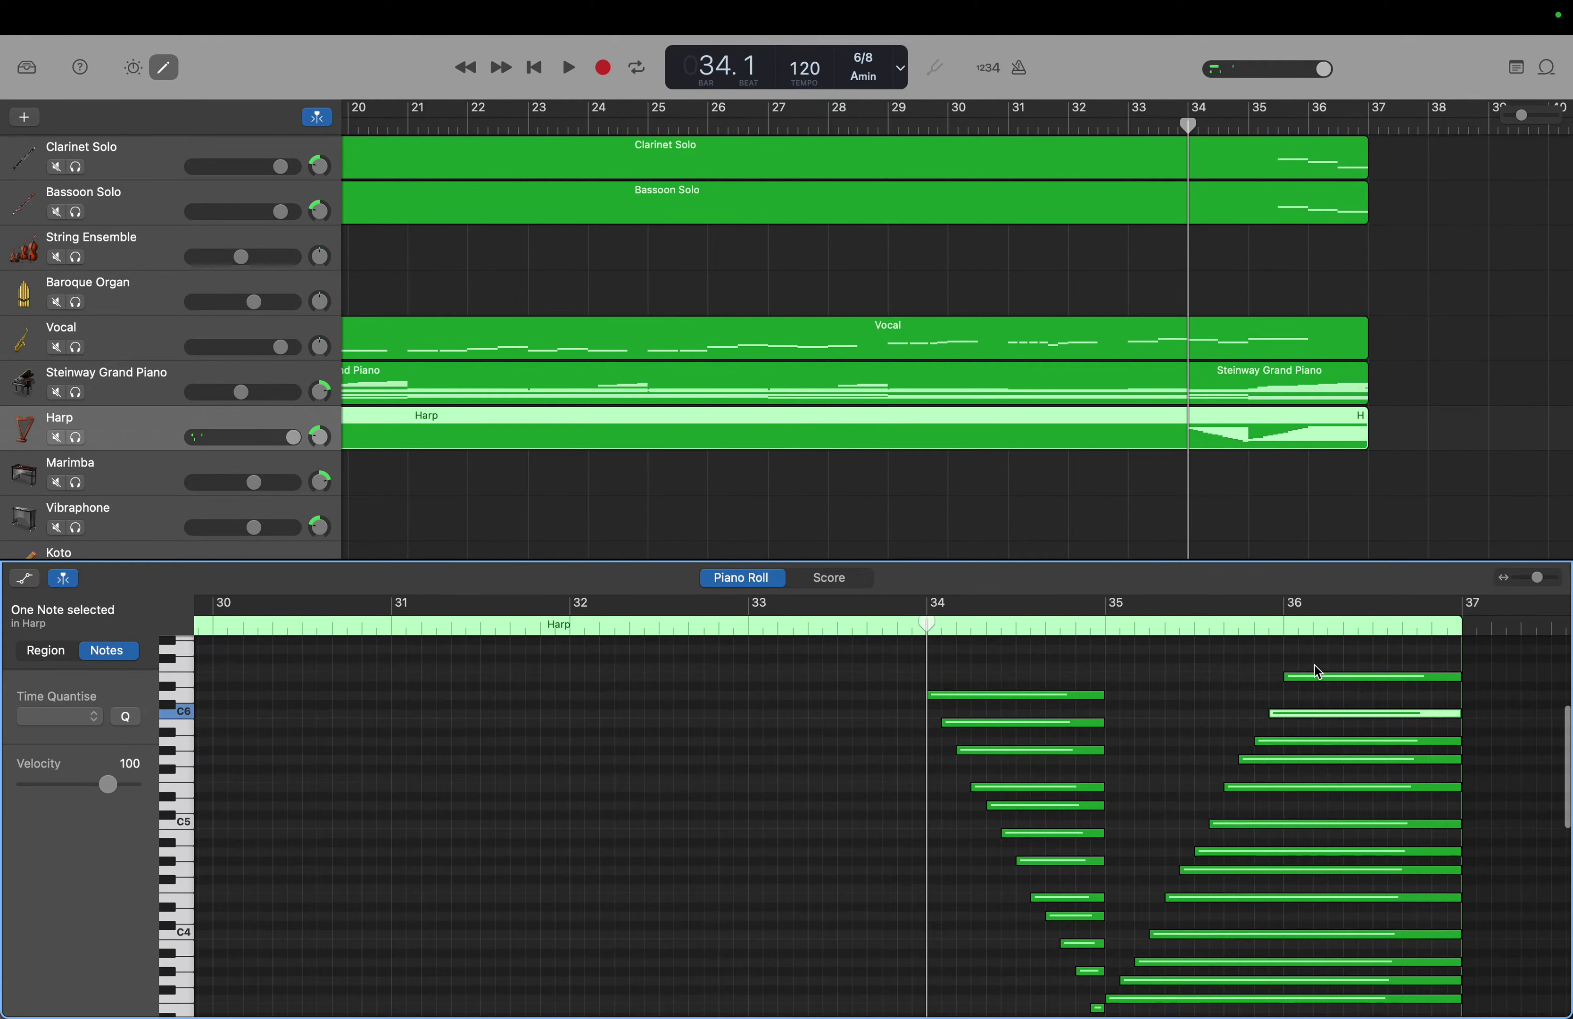
Play back the arrangement from bar 29 to just past bar 37, and replay it from around bar 25.
scroll(1299, 461, "up", 1)
scroll(1299, 461, "down", 5)
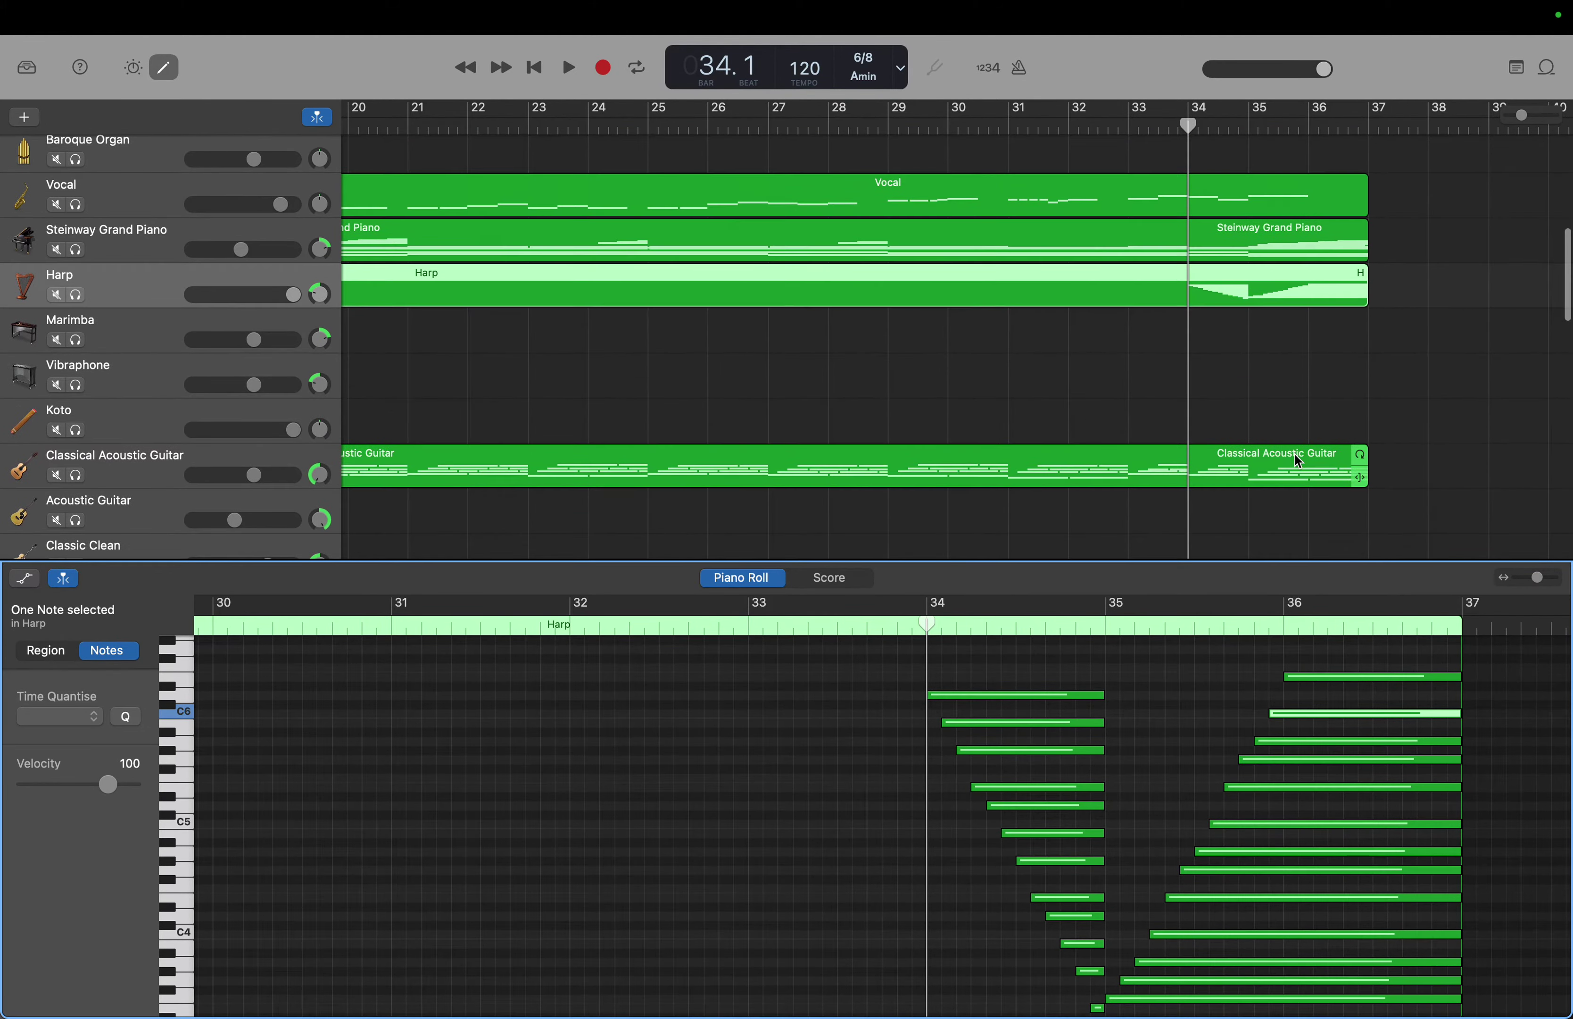
scroll(1299, 461, "down", 5)
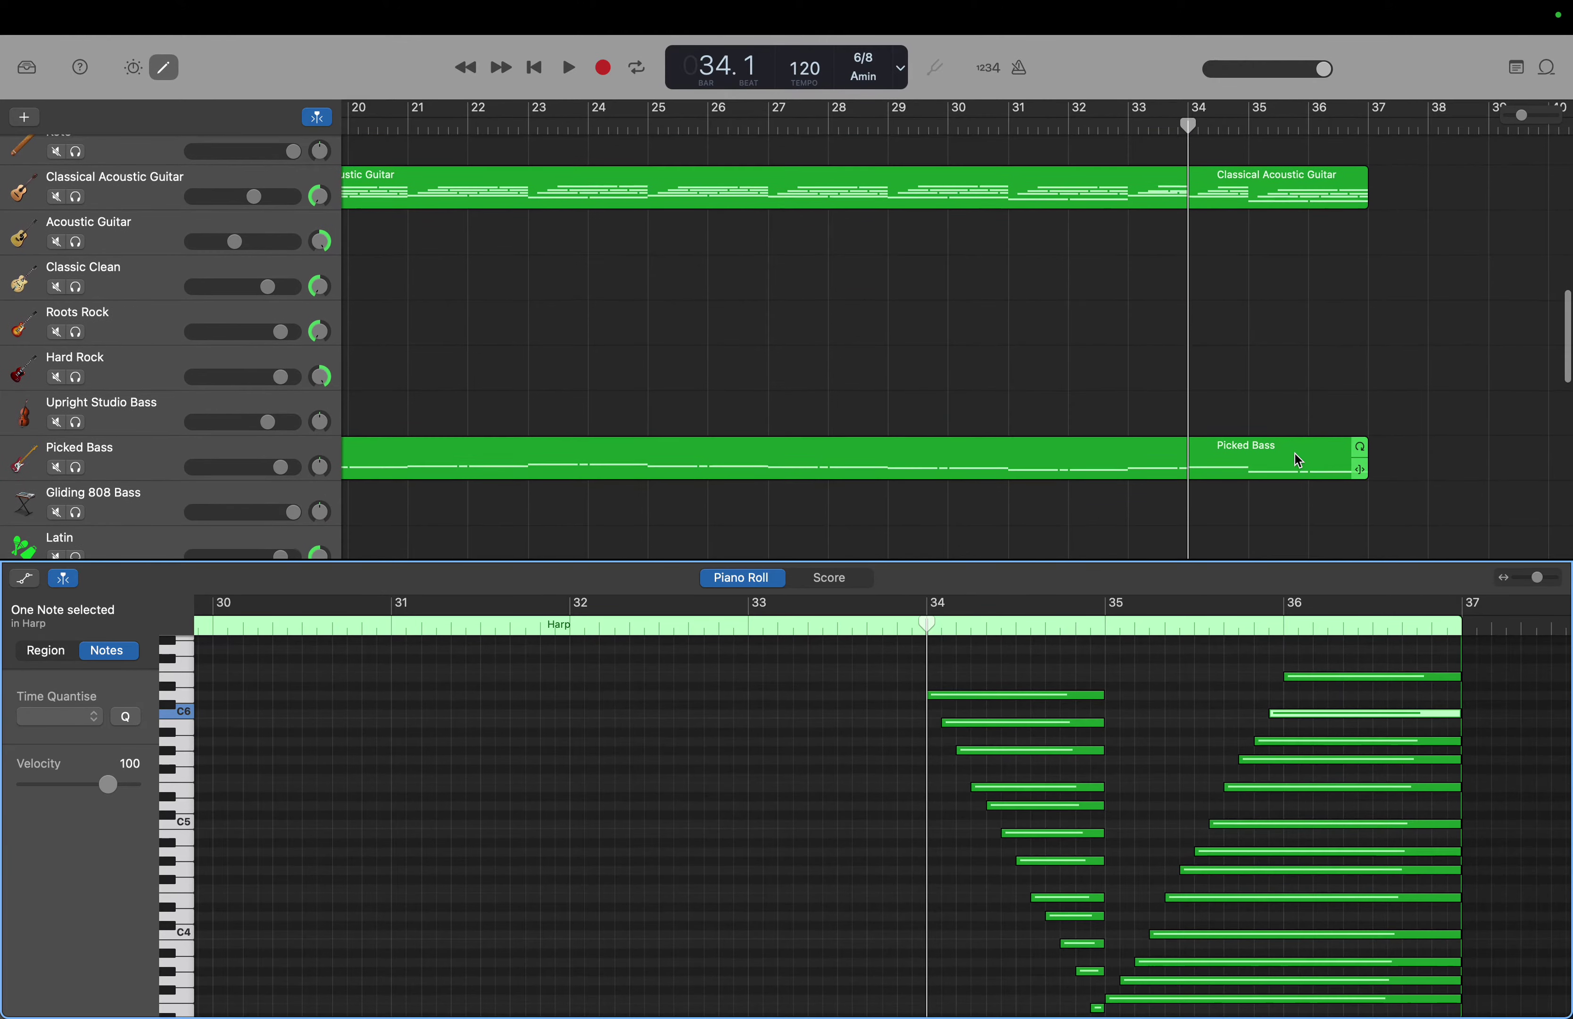
scroll(1297, 456, "down", 3)
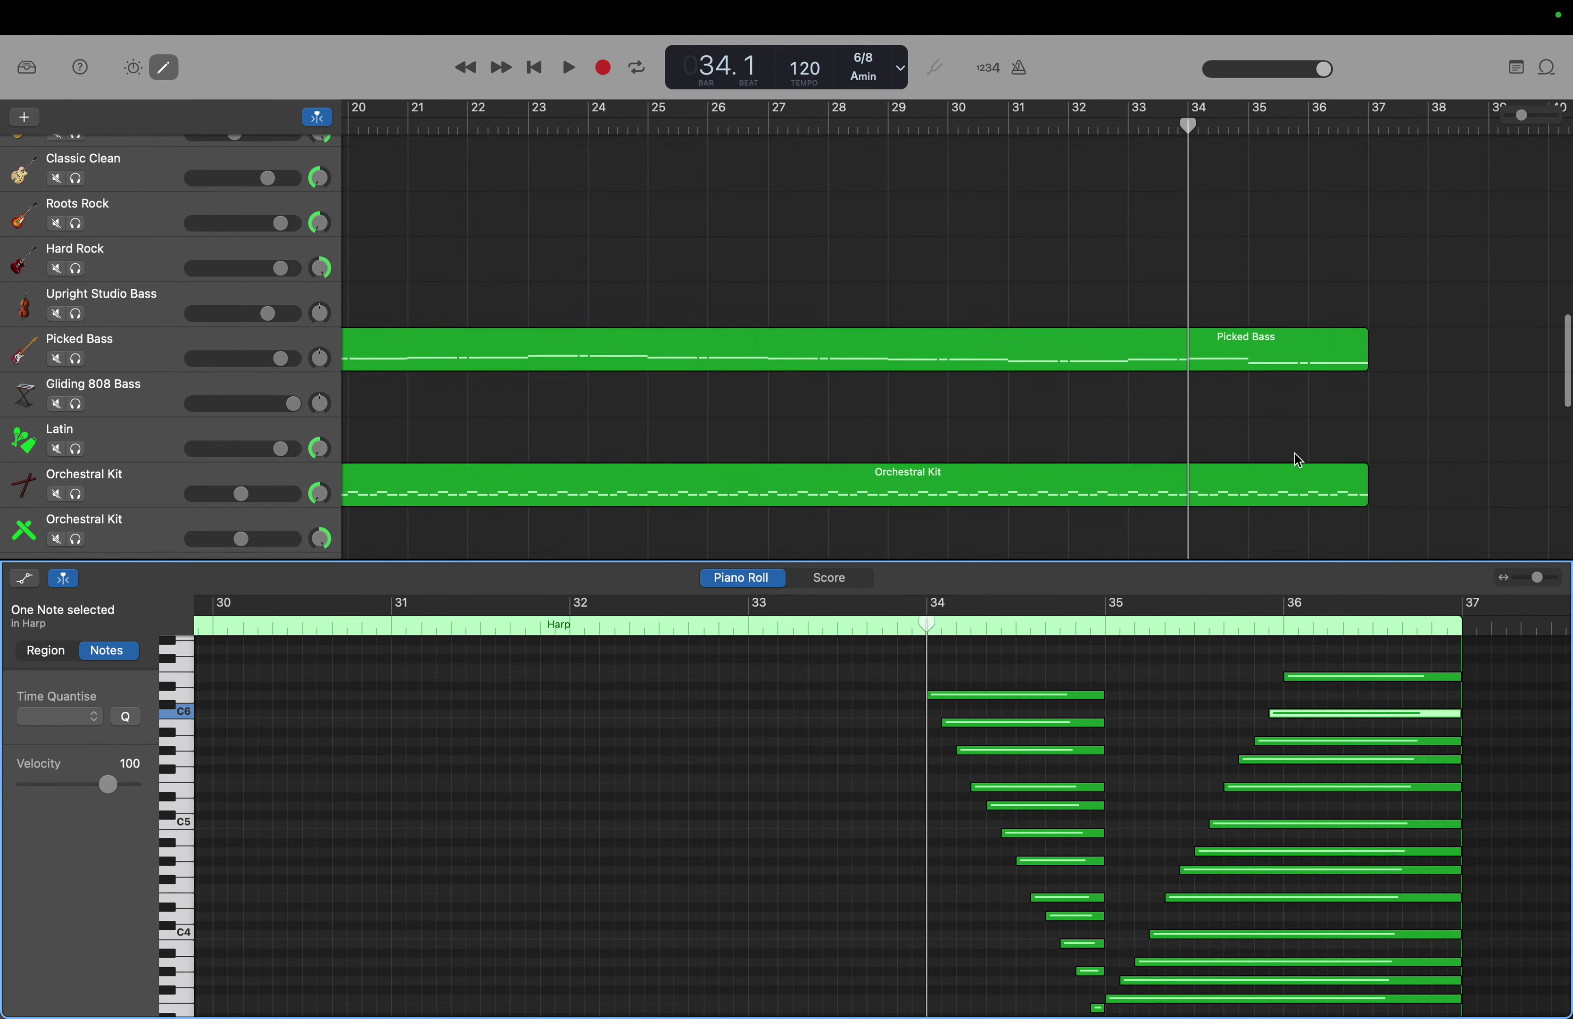
scroll(1296, 454, "up", 7)
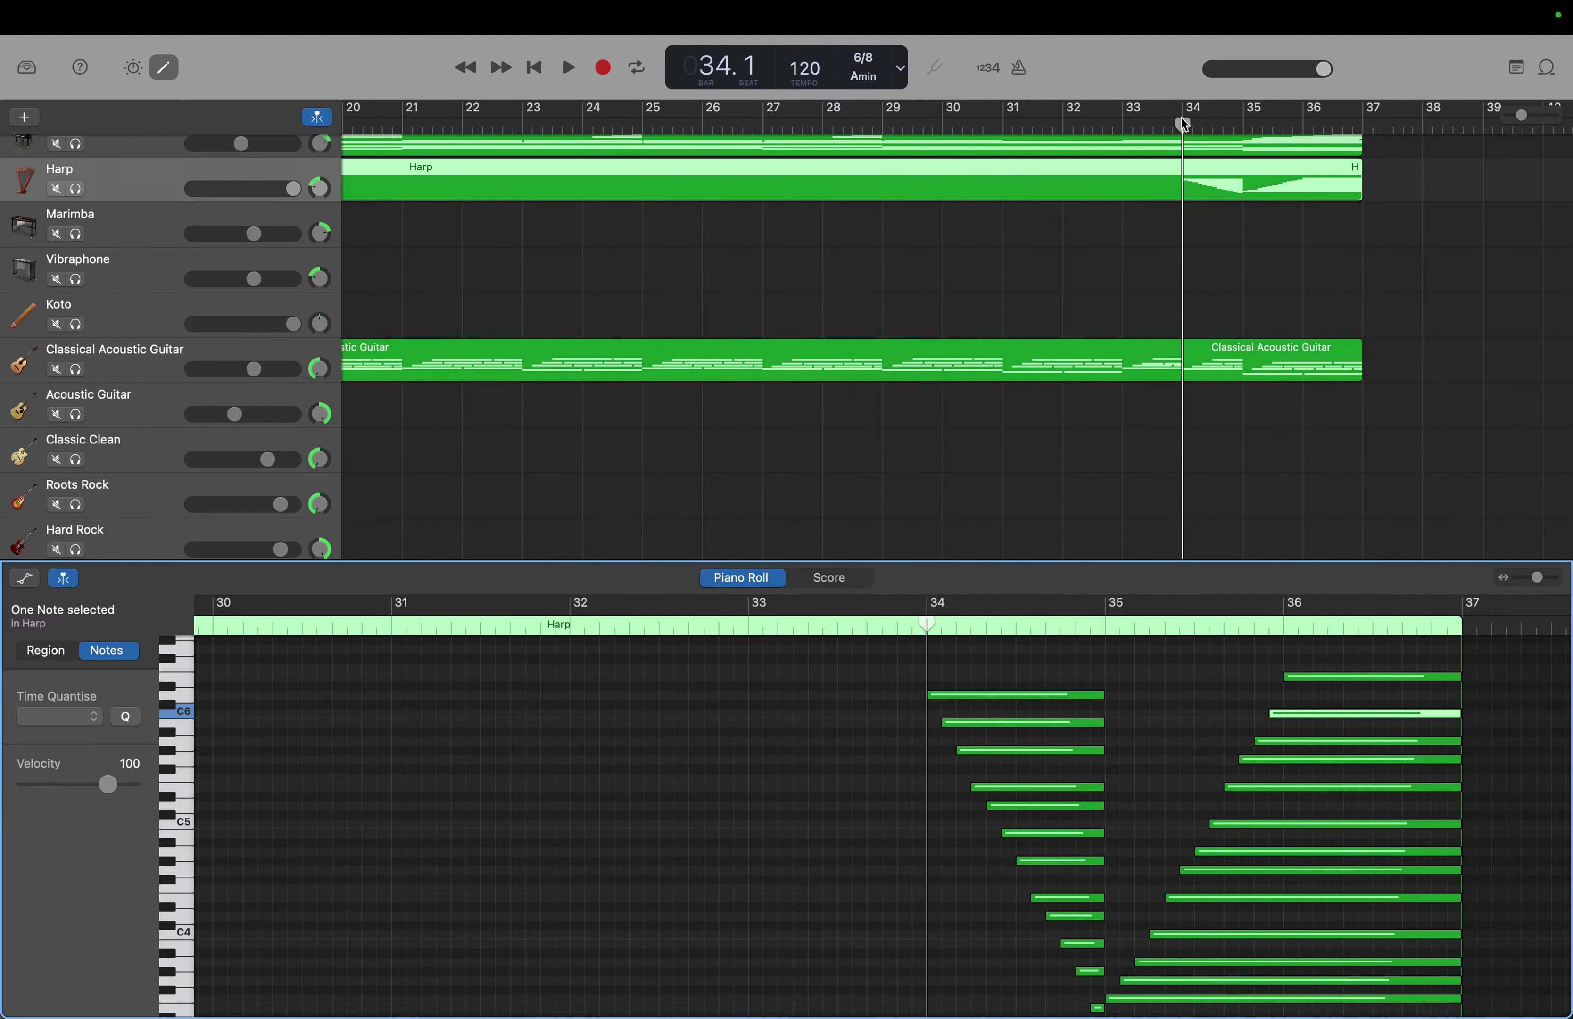
left_click_drag(1183, 119, 887, 155)
key("space")
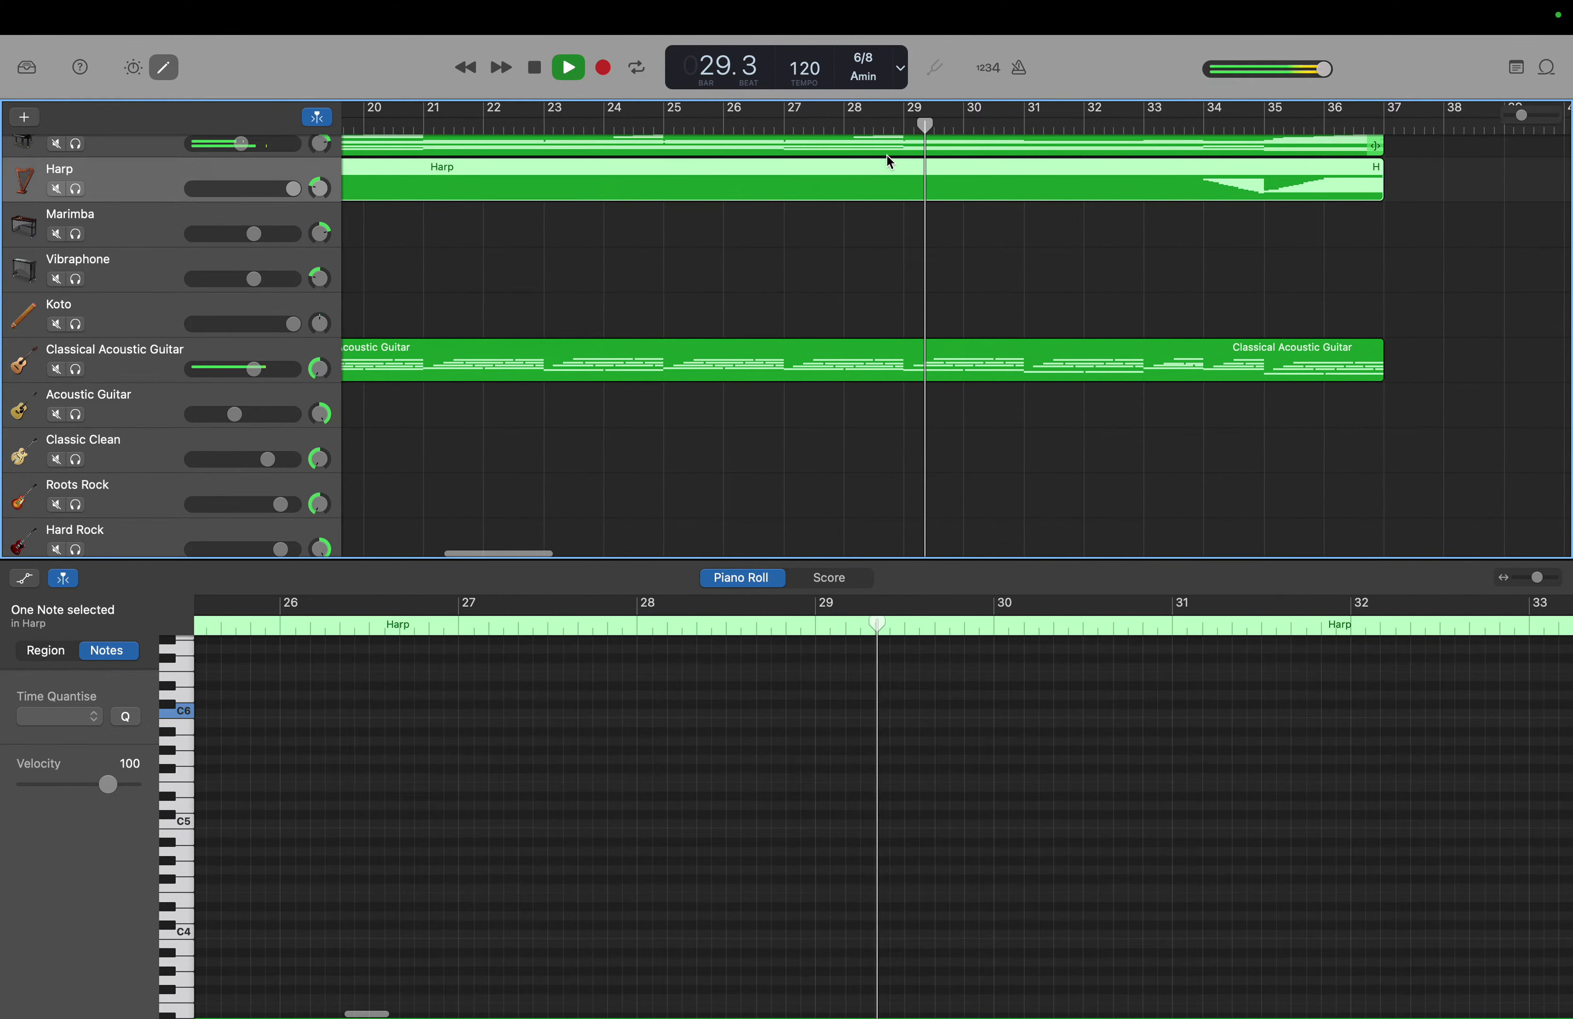
scroll(887, 155, "up", 4)
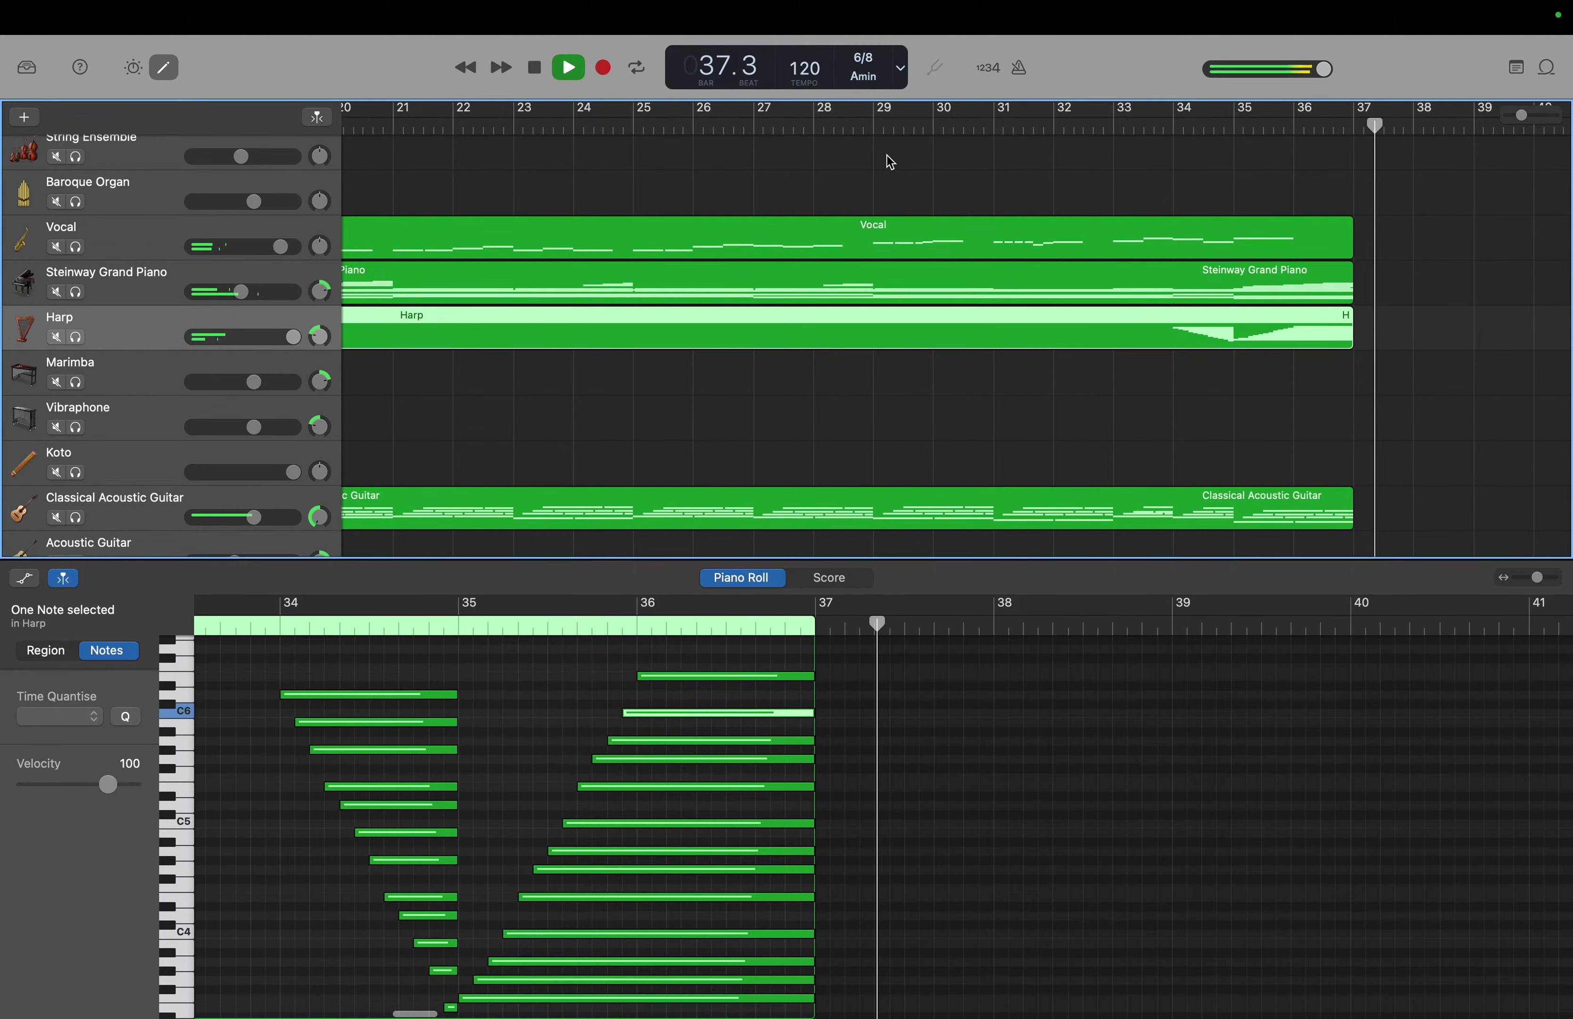
key("space")
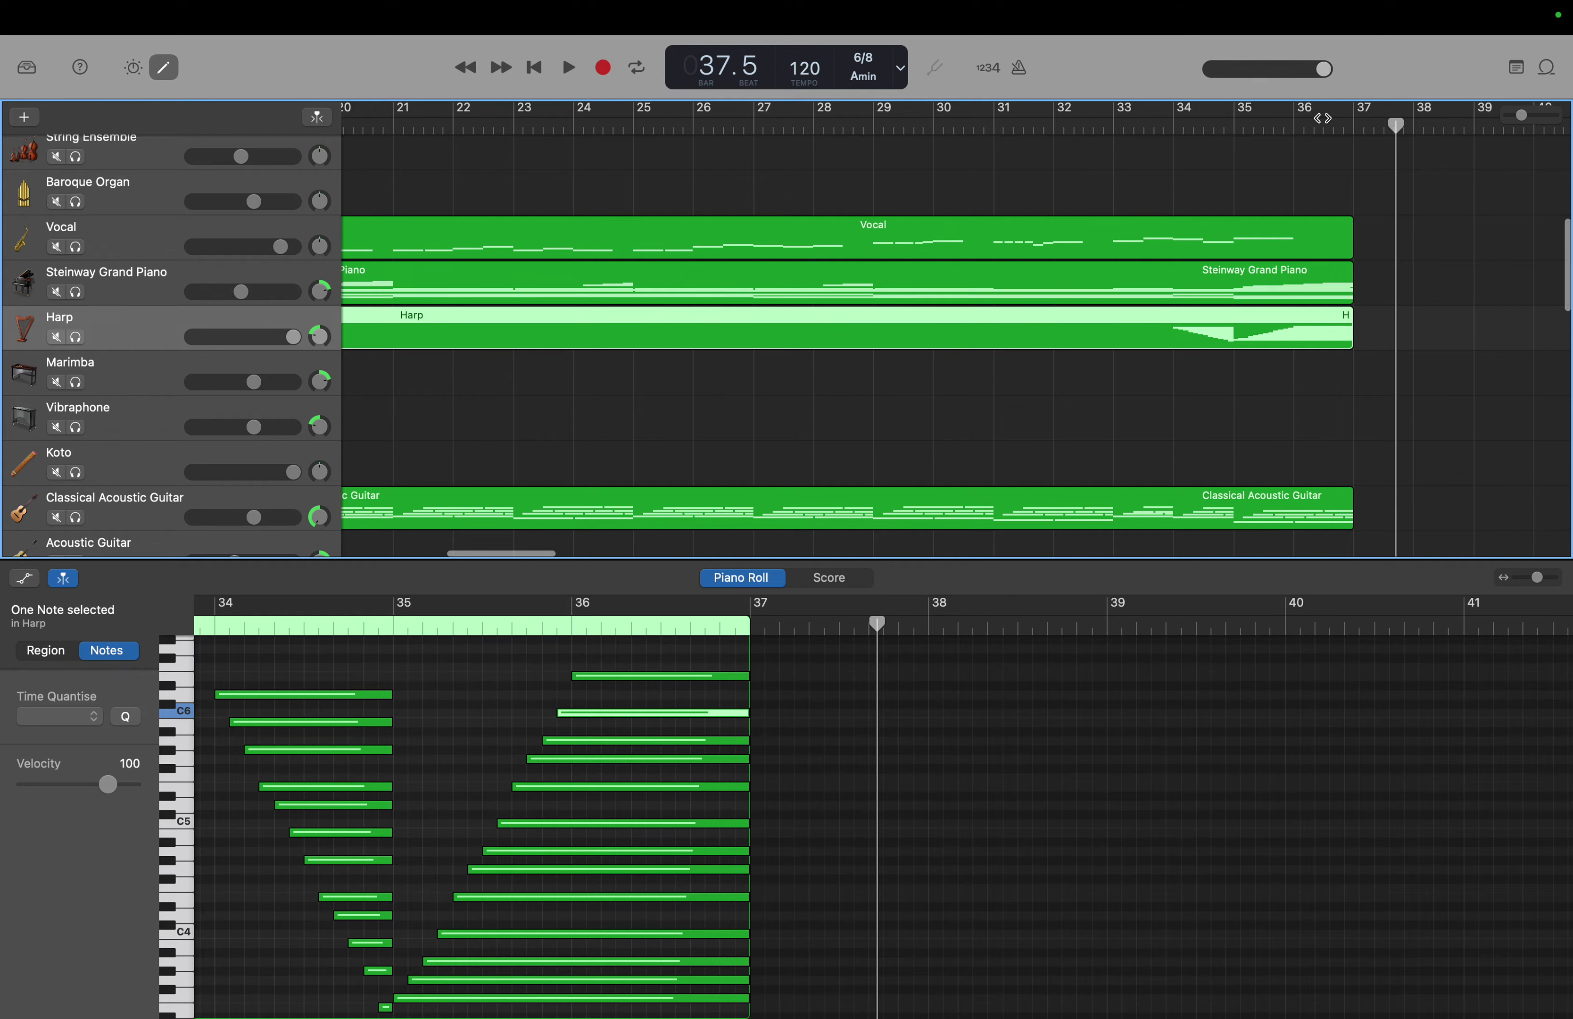
left_click_drag(1398, 123, 656, 155)
key("space")
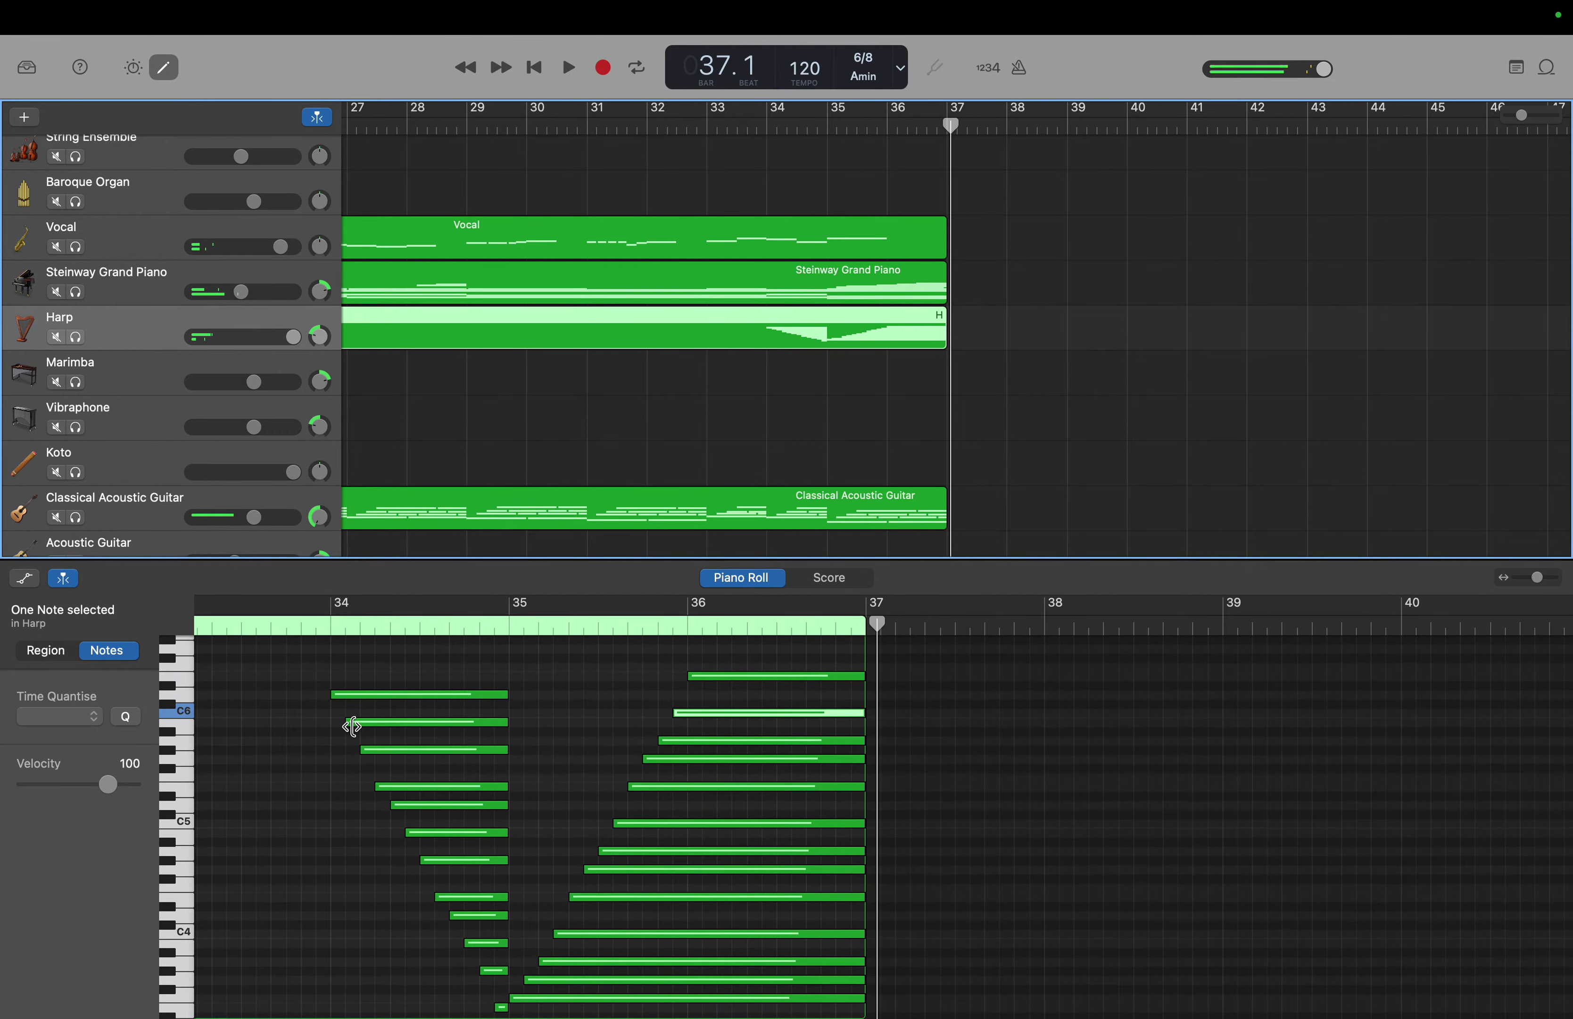
Select all notes of the falling and rising Harp run in bars 34 to 36 and lower their velocity to about 77.
scroll(372, 718, "up", 1)
left_click_drag(373, 674, 819, 1012)
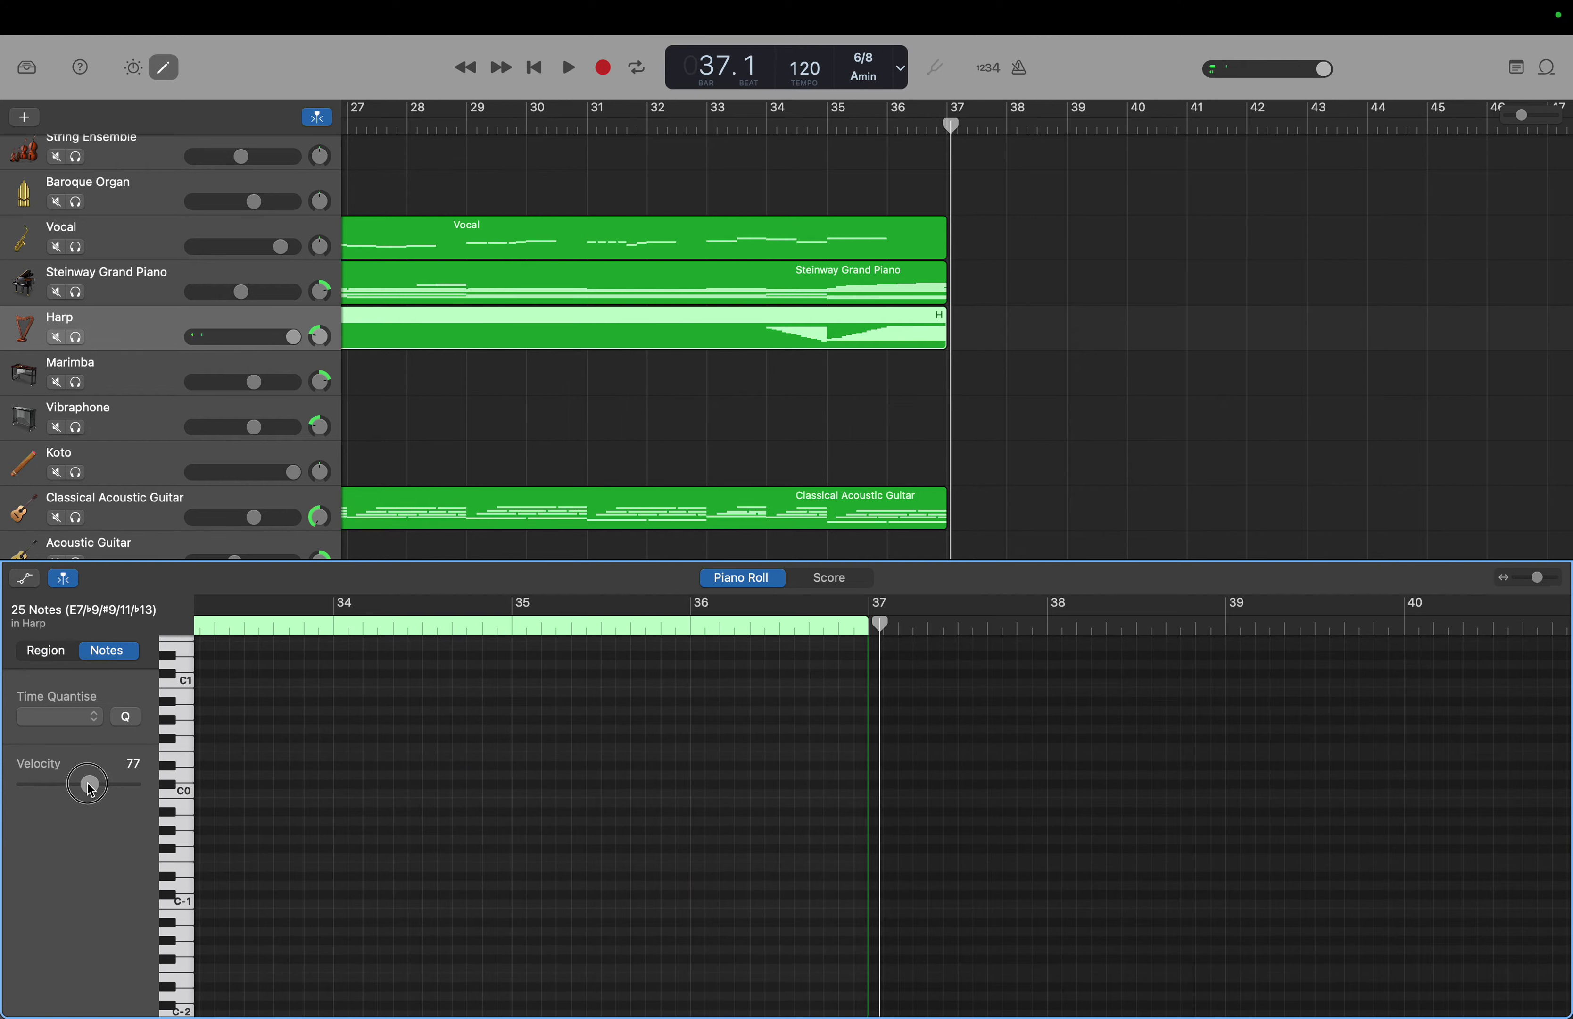
left_click(412, 833)
Play the arrangement from the beginning through to bar 13.
key("Return")
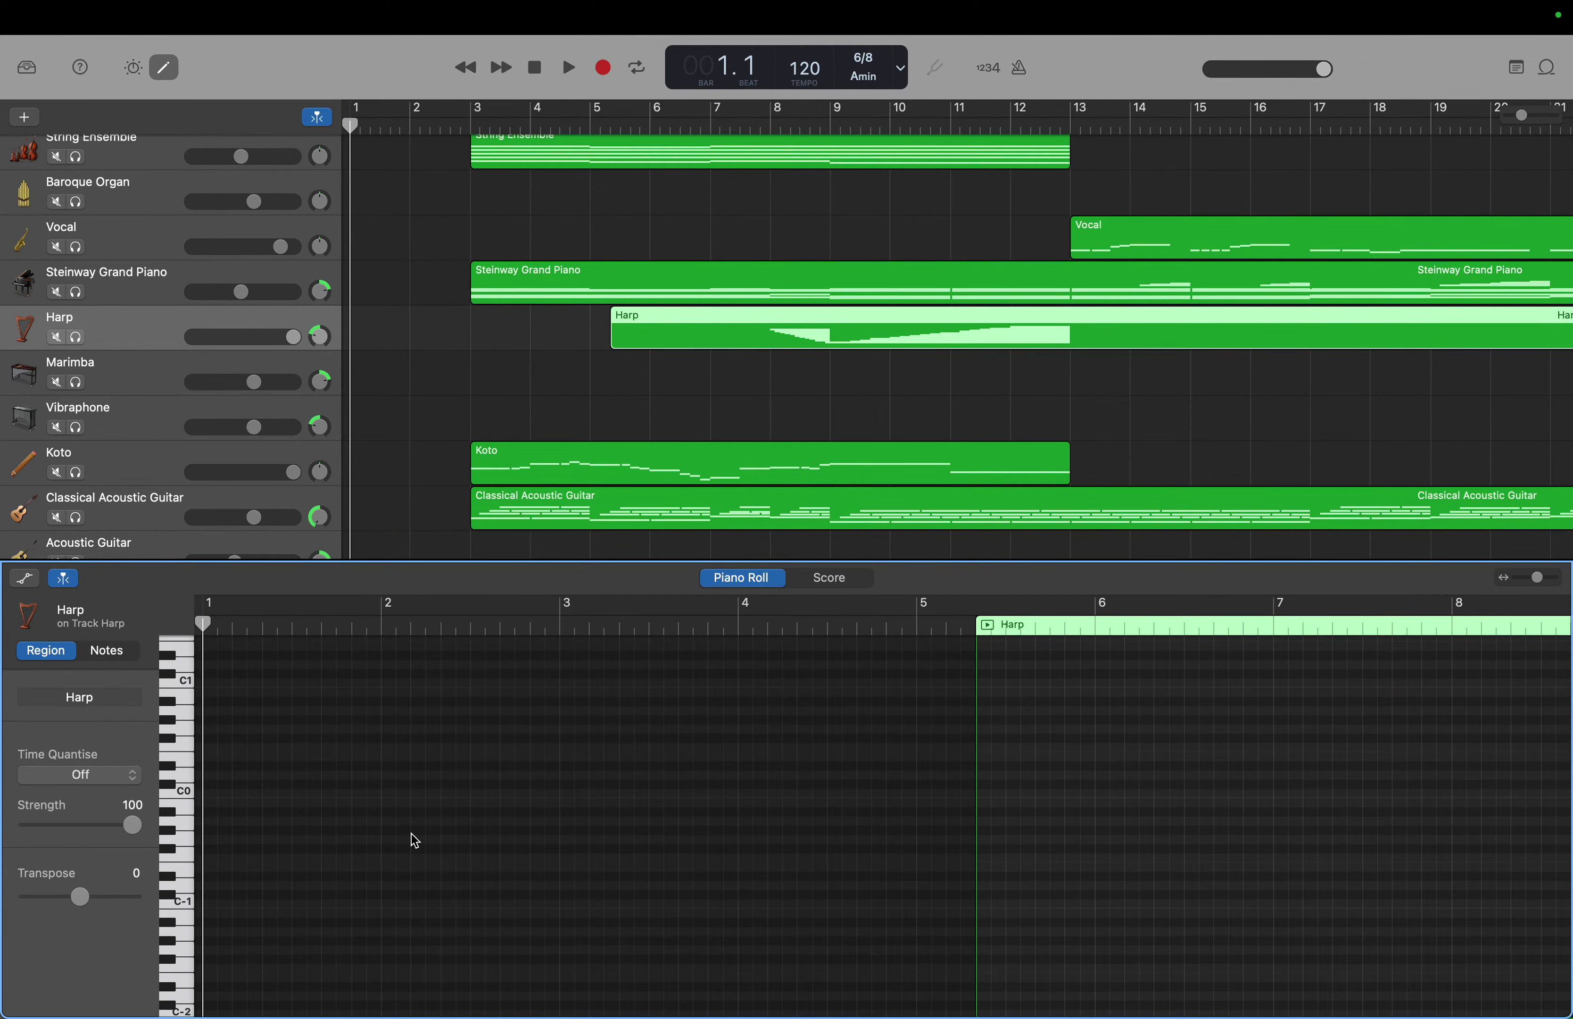
key("space")
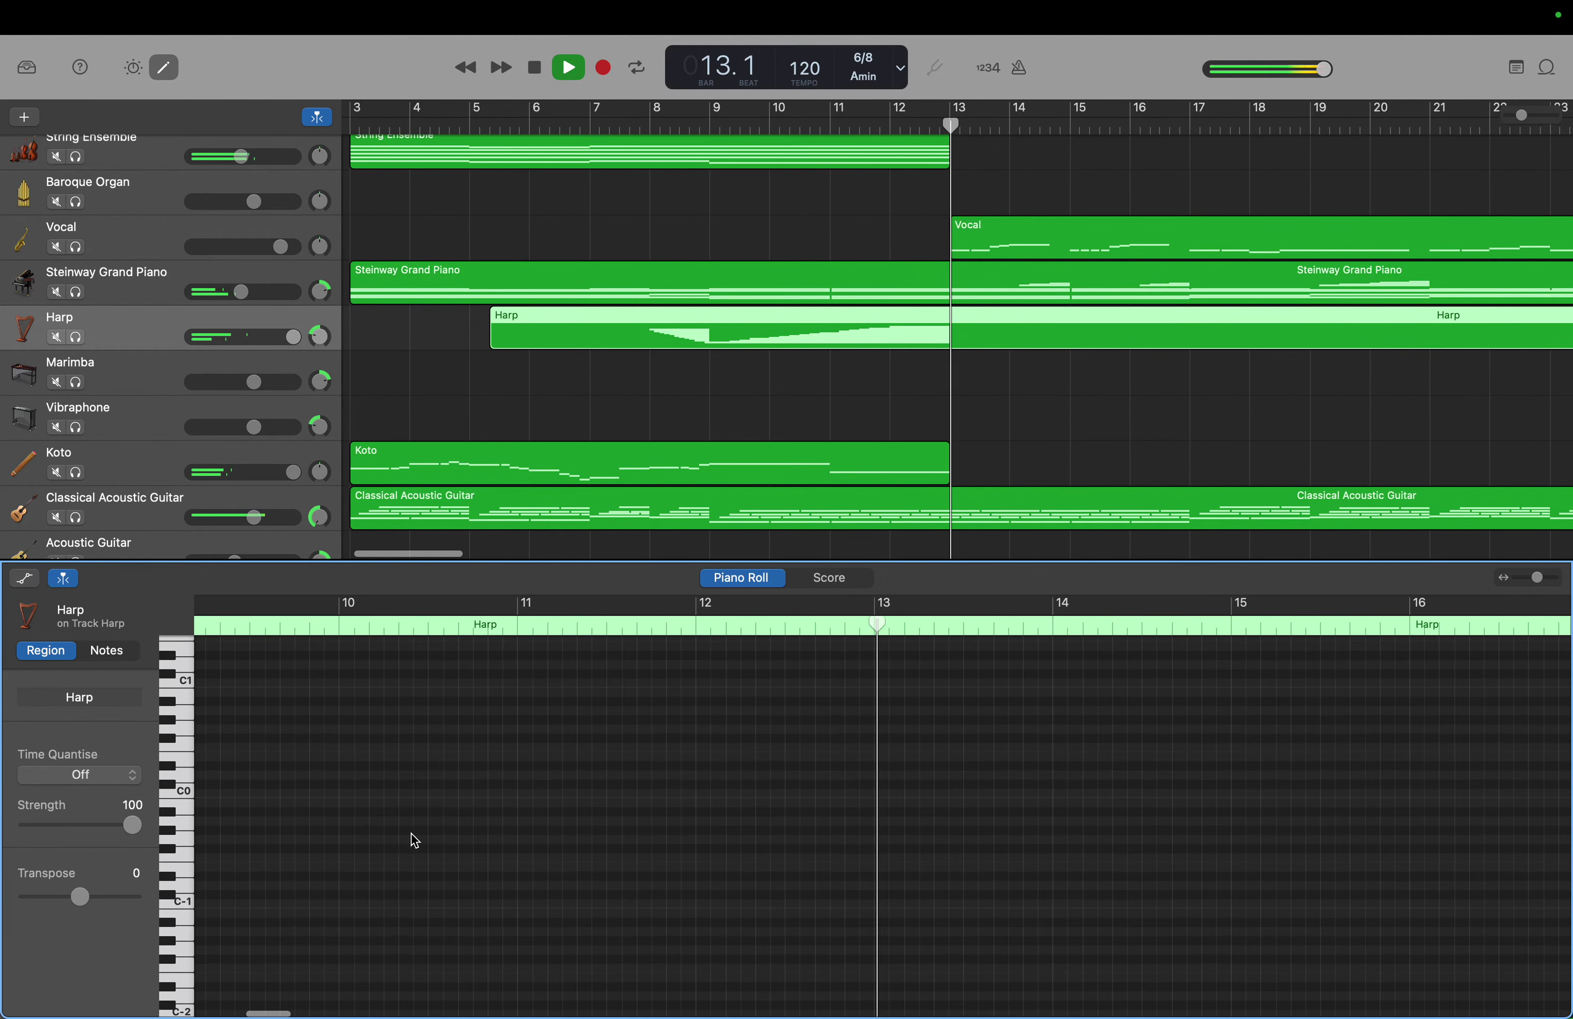
key("space")
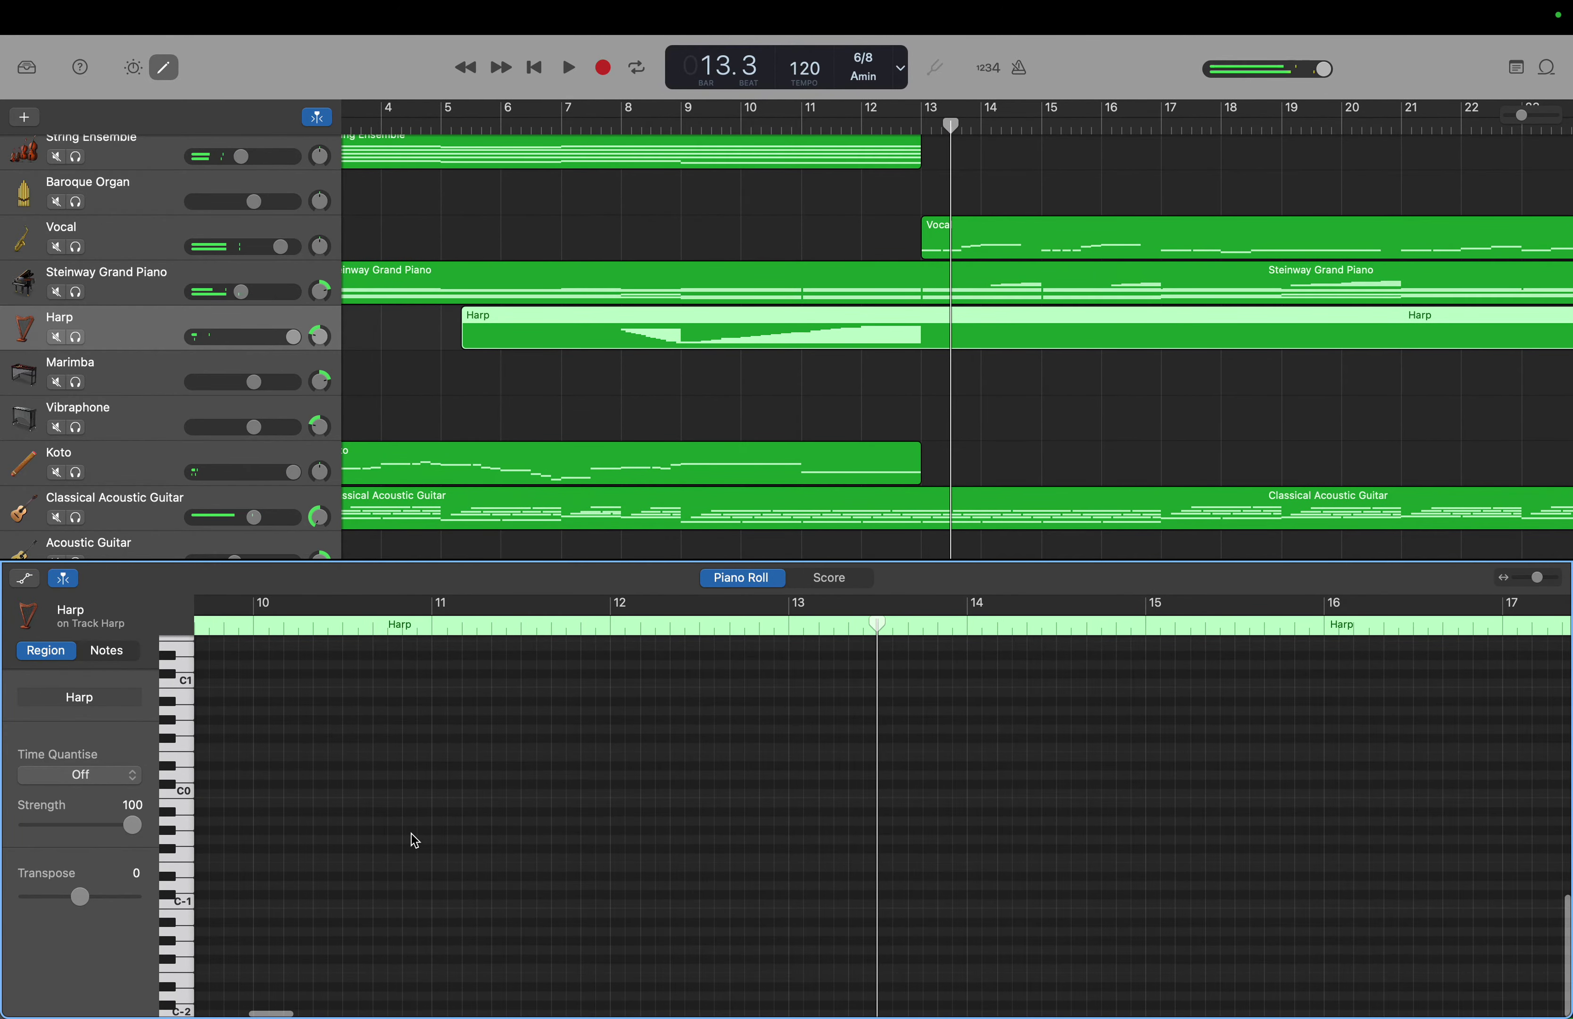
Examine the track regions around bars 25 to 37, from the Flute Solo down to the Orchestral Kit.
scroll(526, 429, "right", 3)
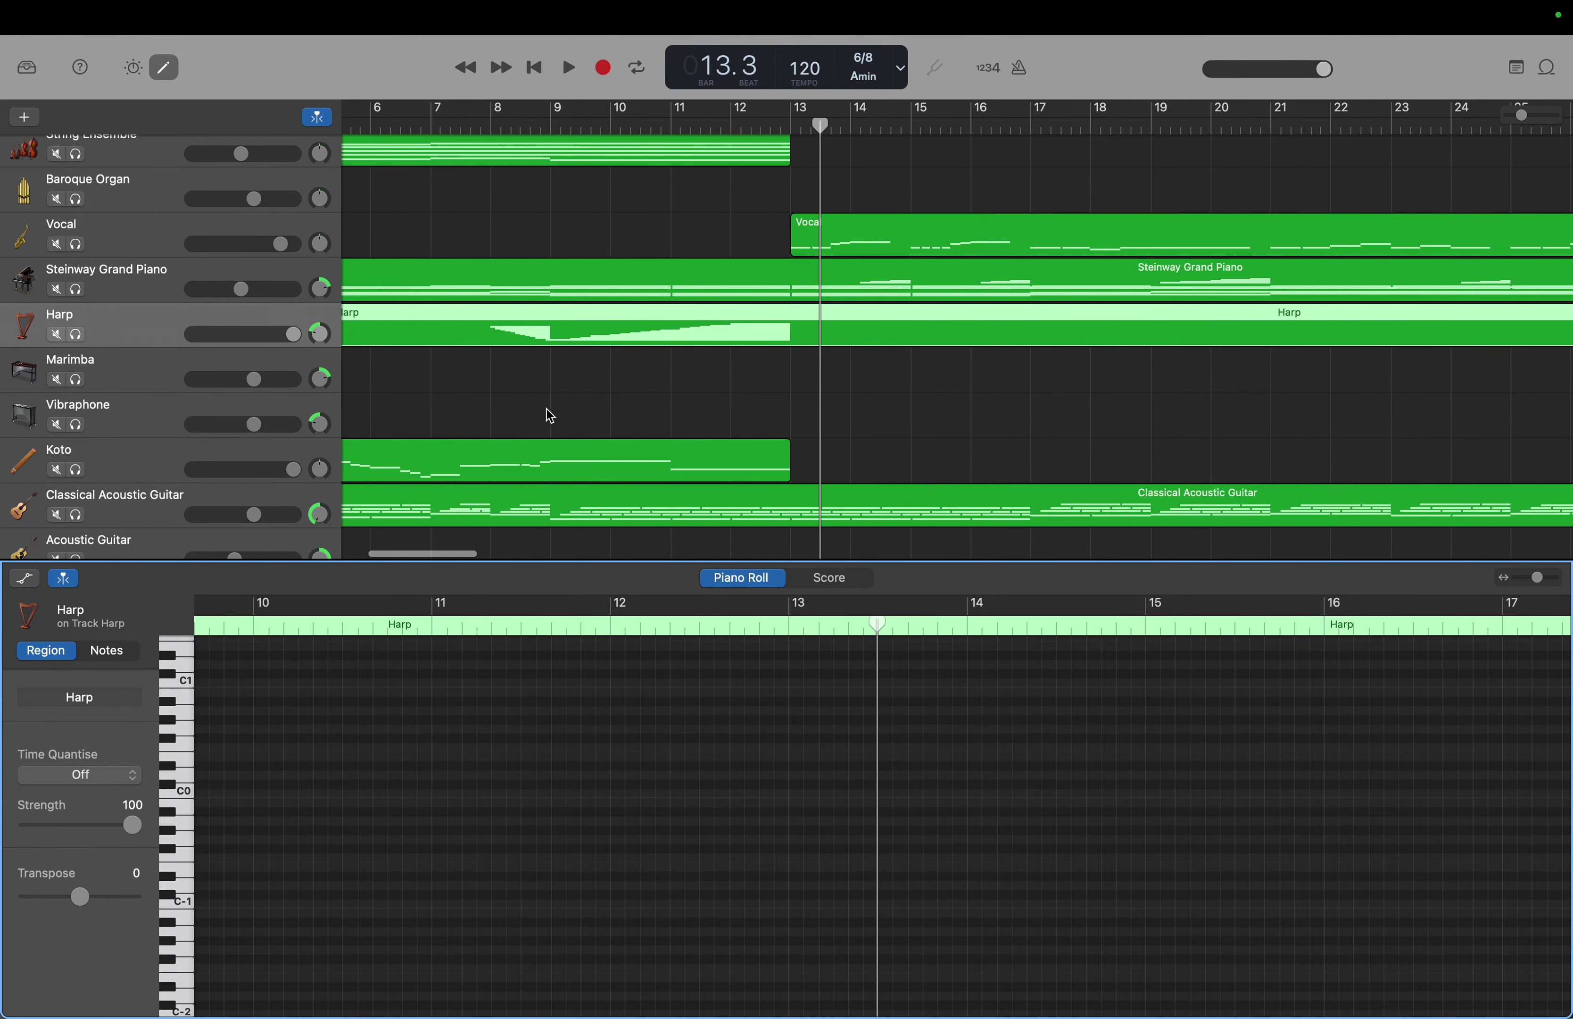
scroll(675, 347, "right", 10)
scroll(675, 347, "right", 10)
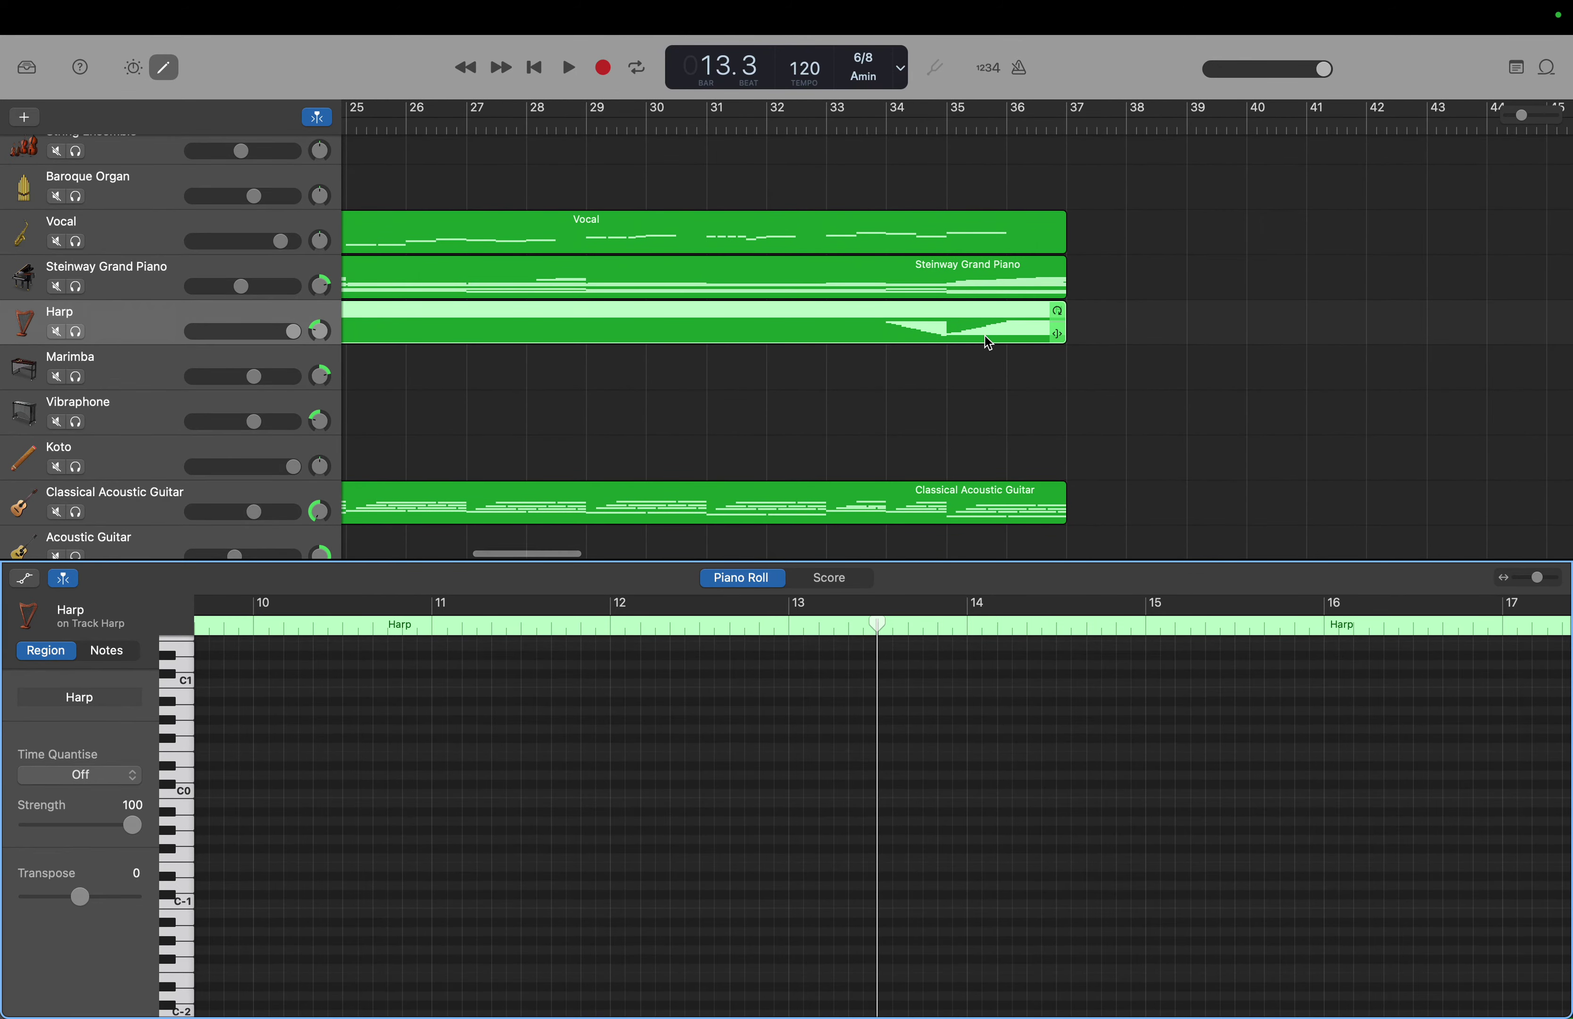
scroll(987, 342, "up", 3)
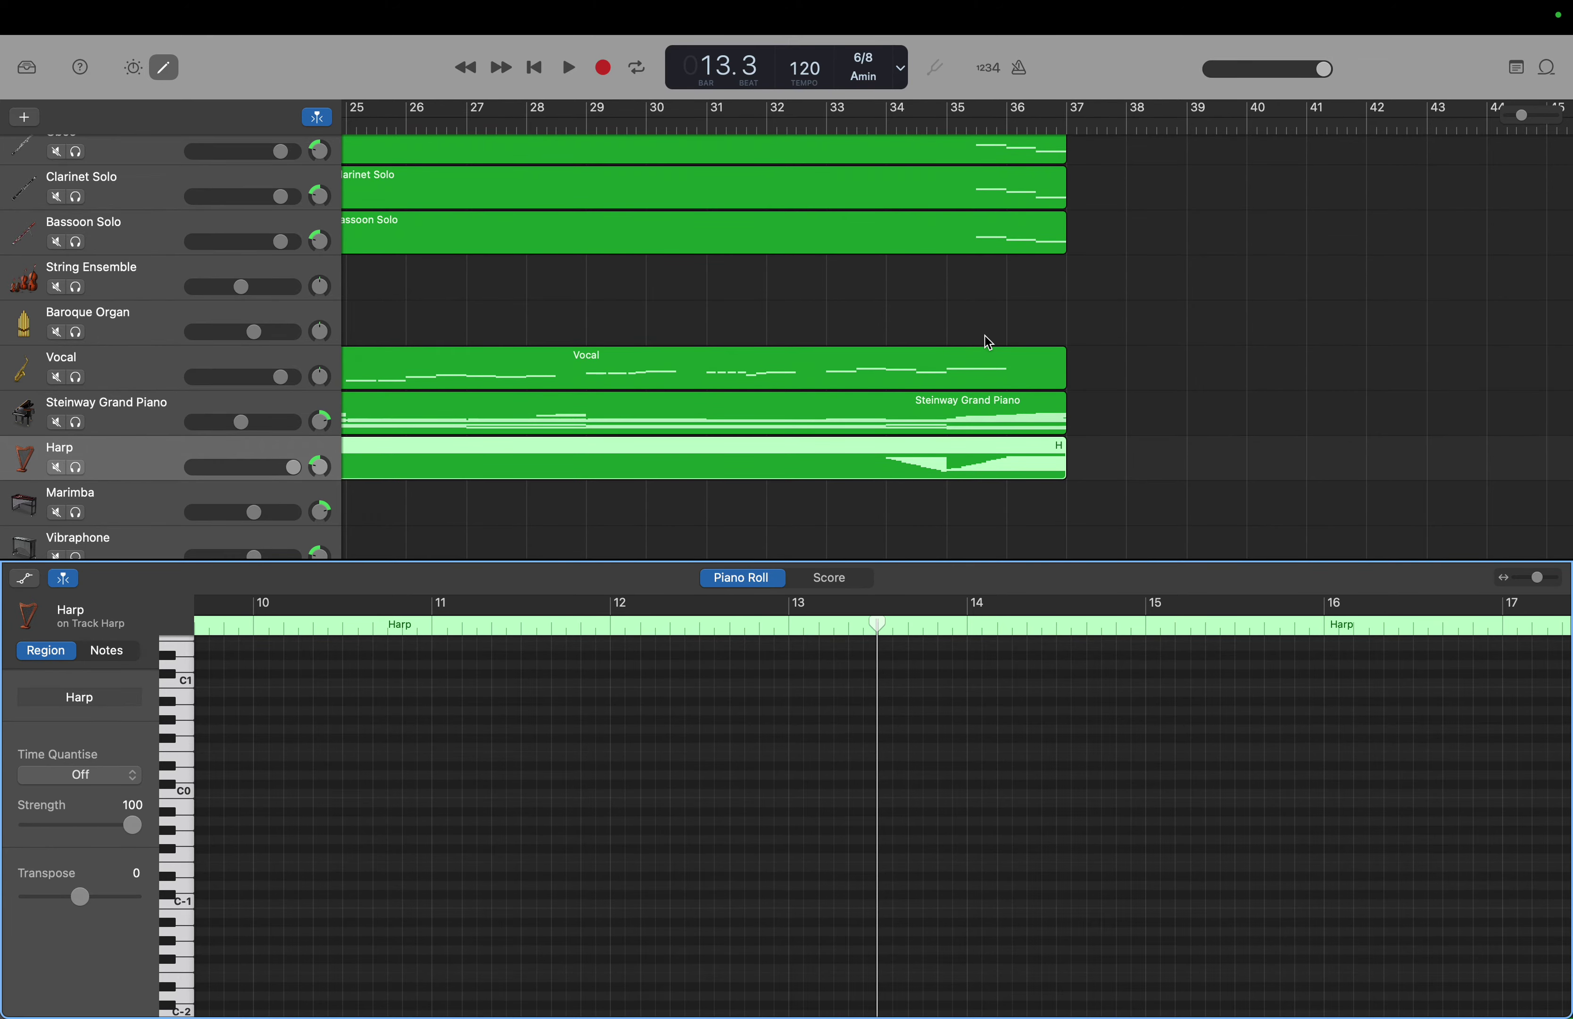
scroll(988, 342, "up", 3)
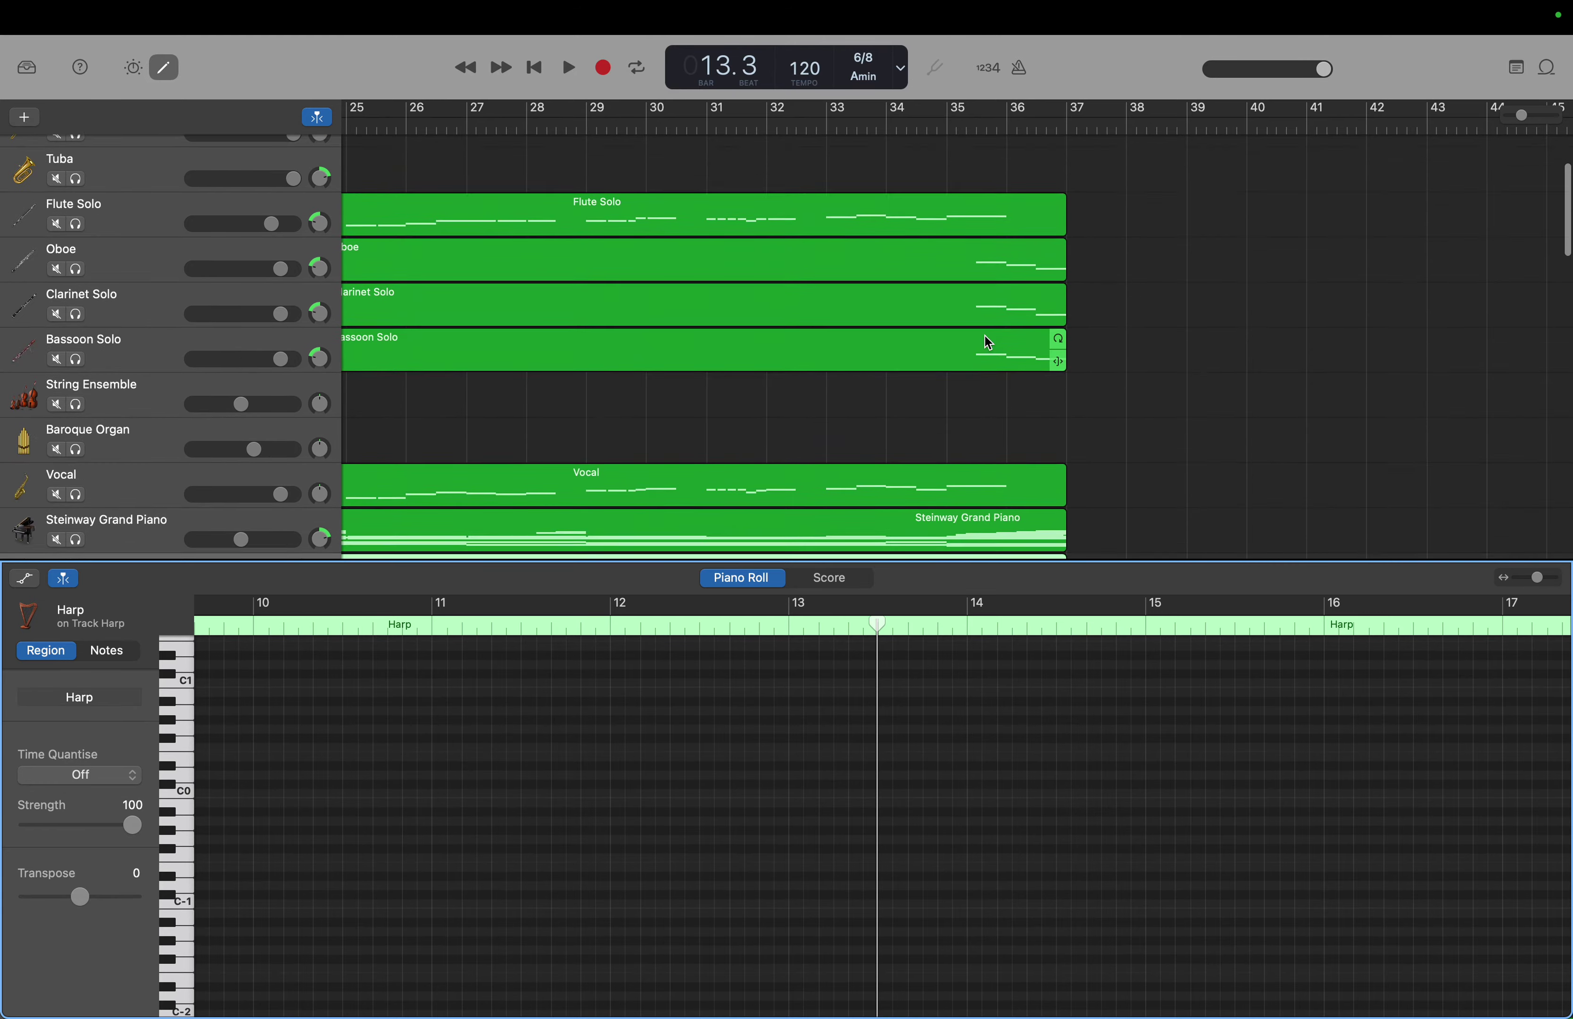
scroll(988, 342, "down", 7)
scroll(988, 342, "down", 3)
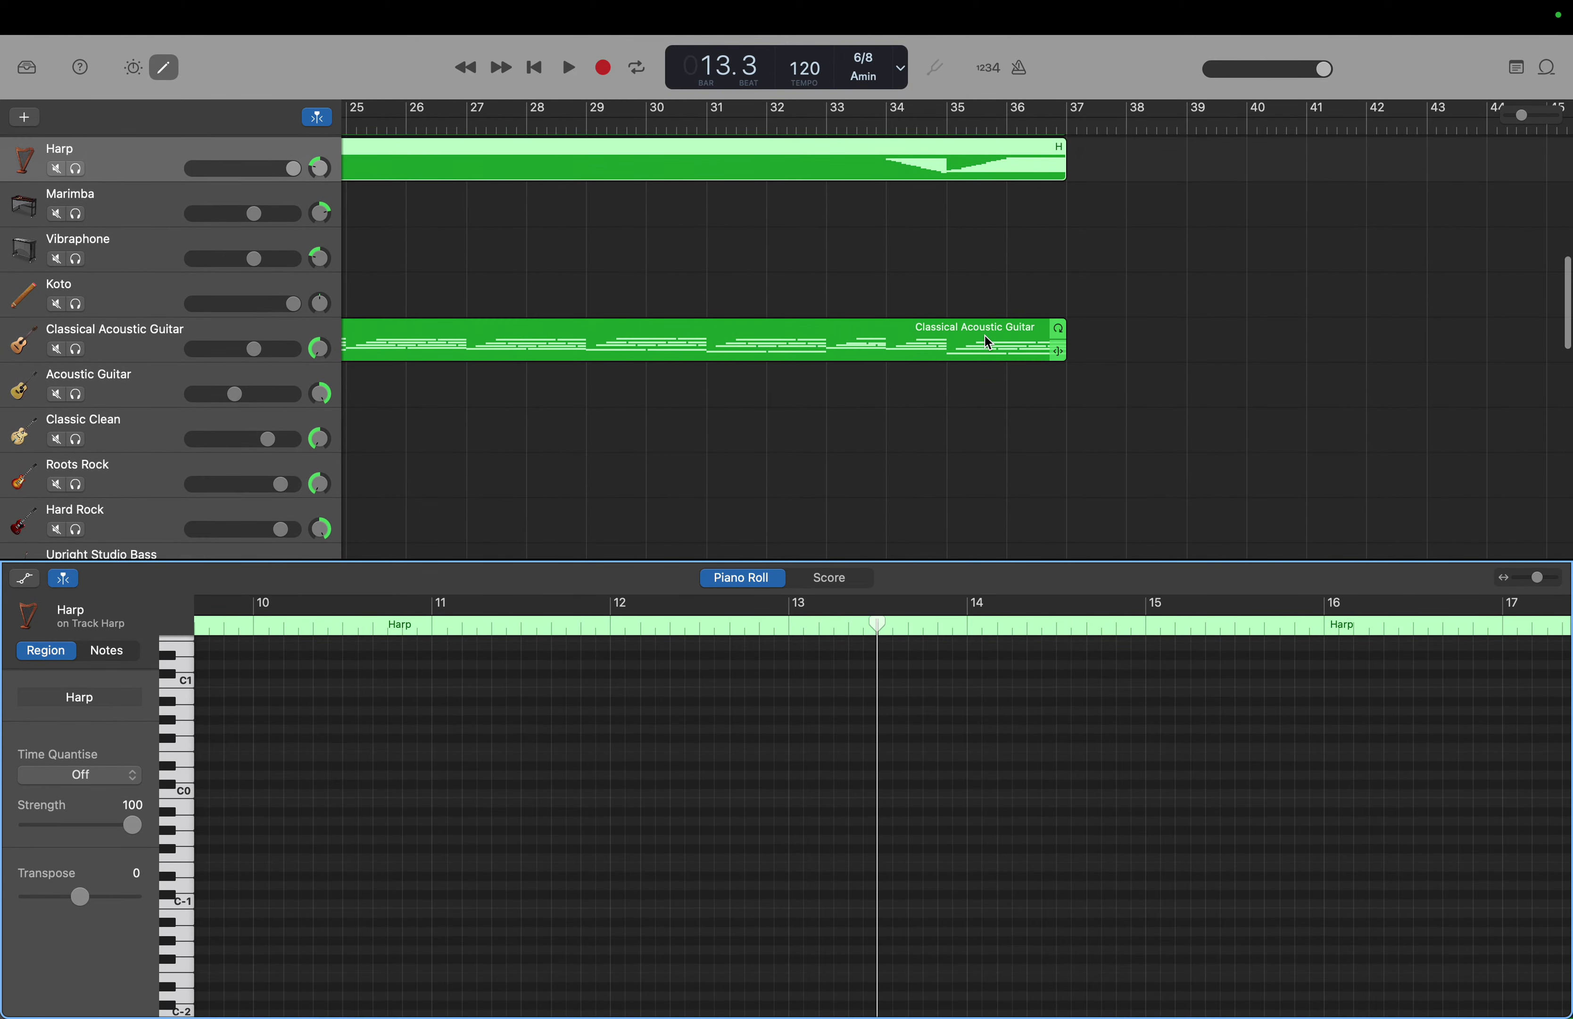
scroll(987, 342, "down", 4)
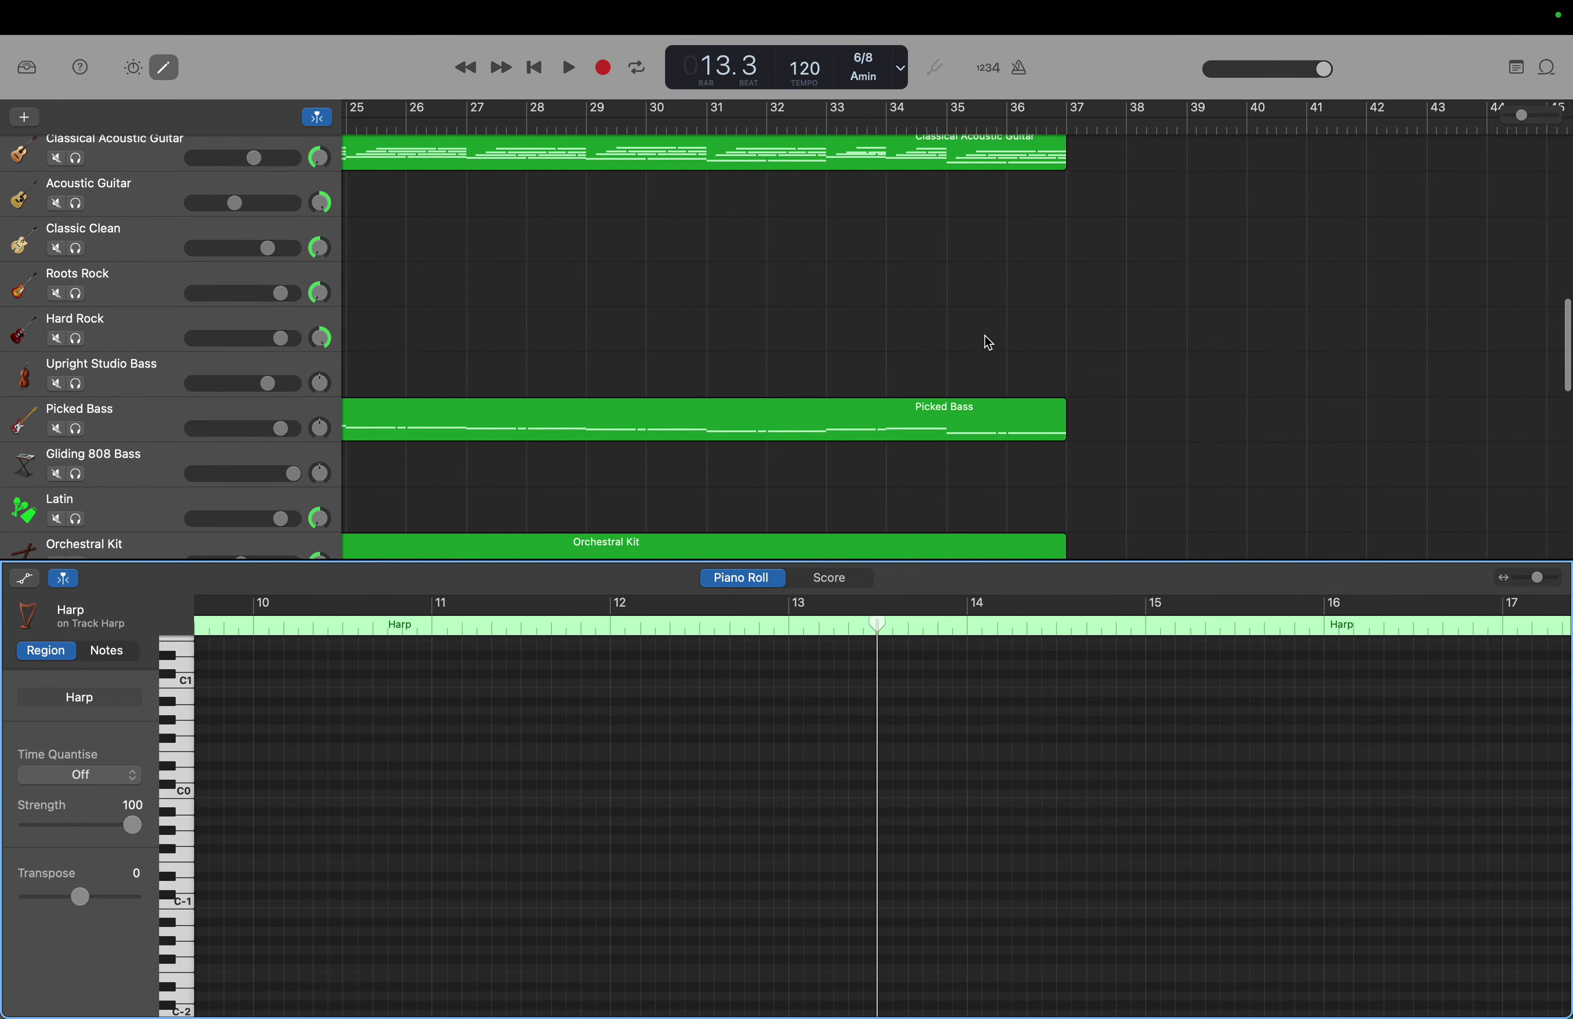
scroll(987, 342, "down", 5)
scroll(987, 341, "up", 6)
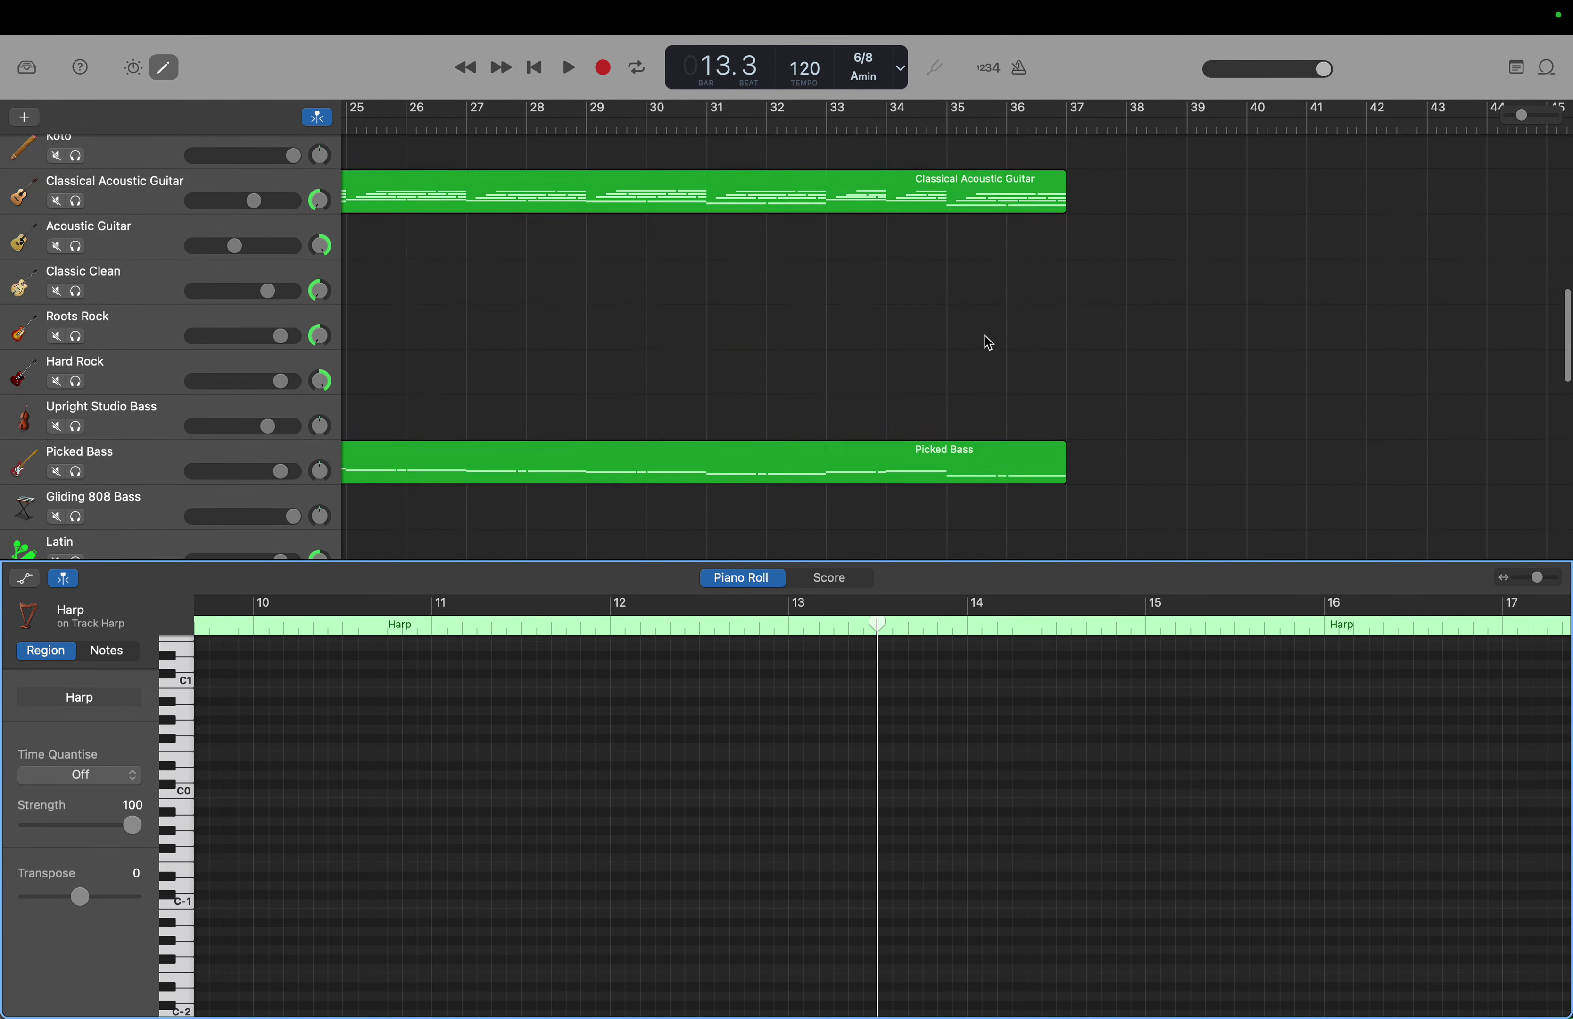
scroll(988, 341, "up", 10)
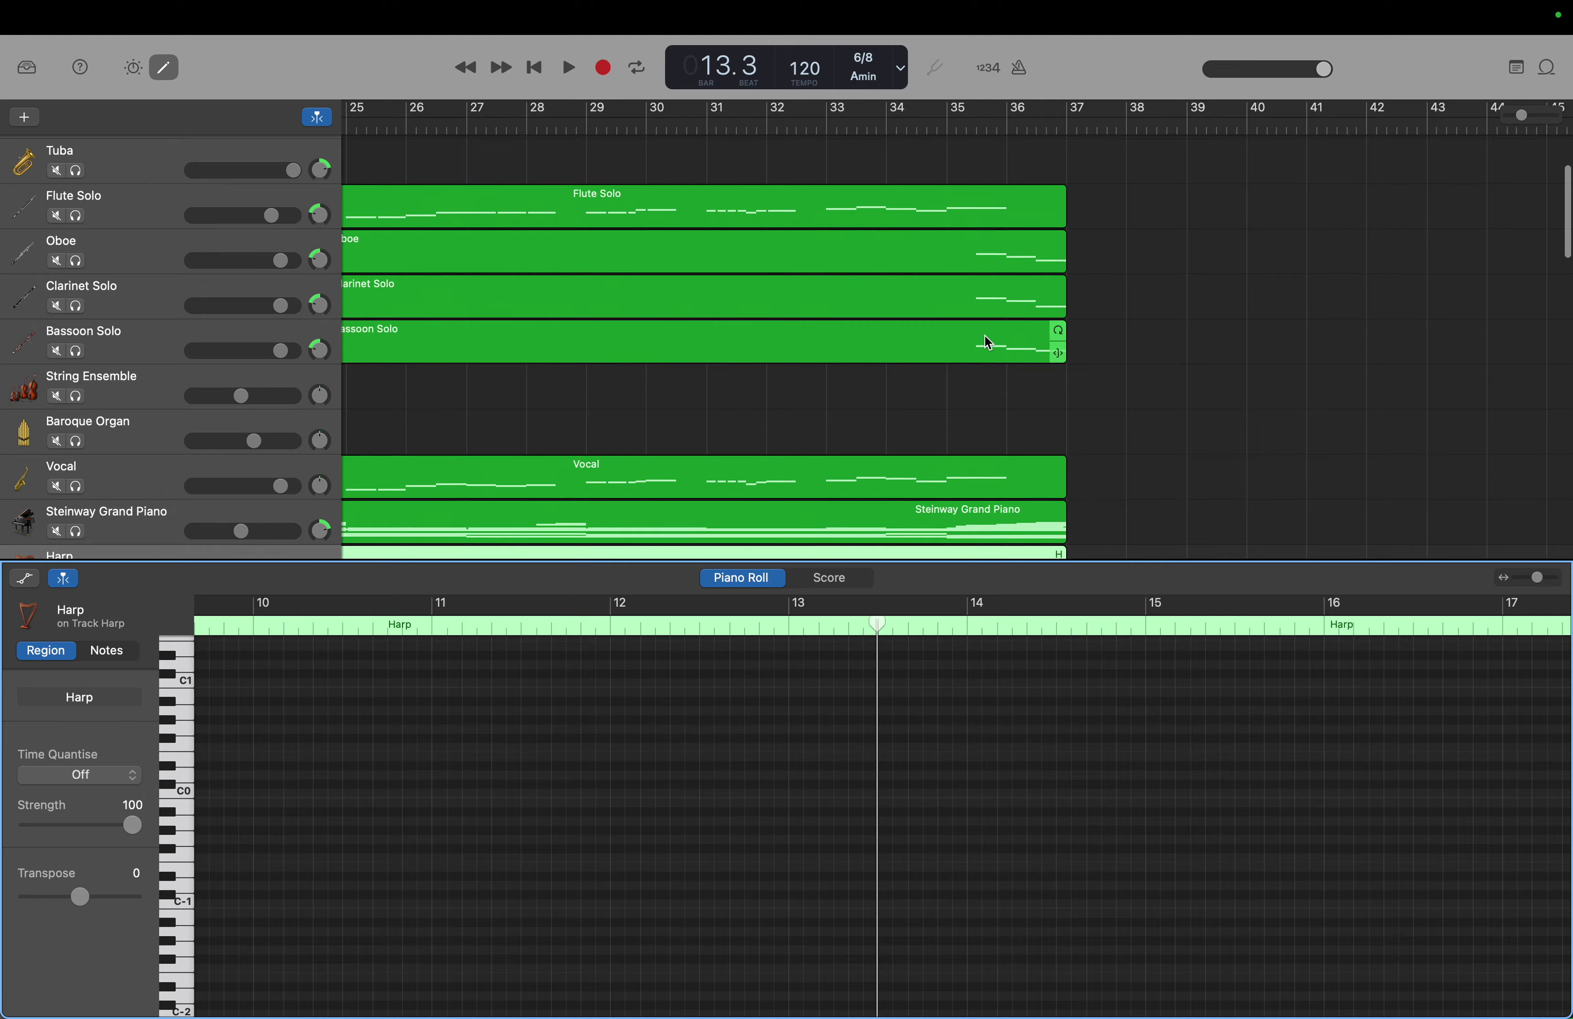
Move the Orchestral Kit region that ends at bar 37 along its track so that it starts at bar 37.
scroll(987, 342, "up", 1)
scroll(988, 342, "down", 2)
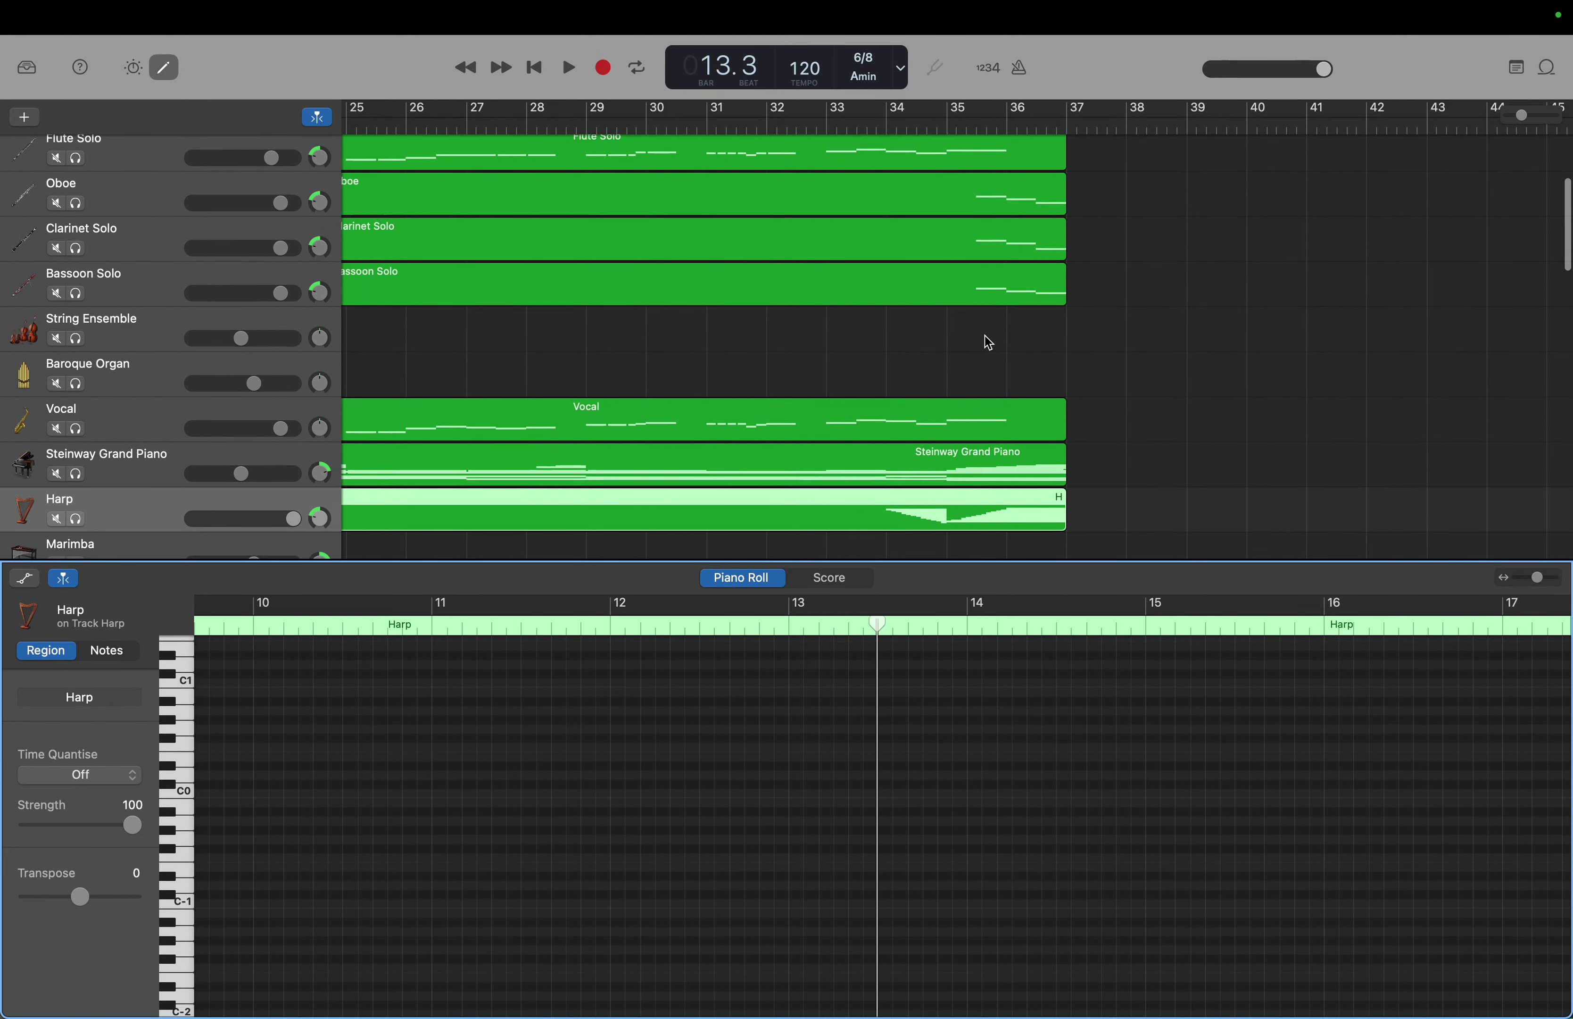
scroll(988, 342, "down", 7)
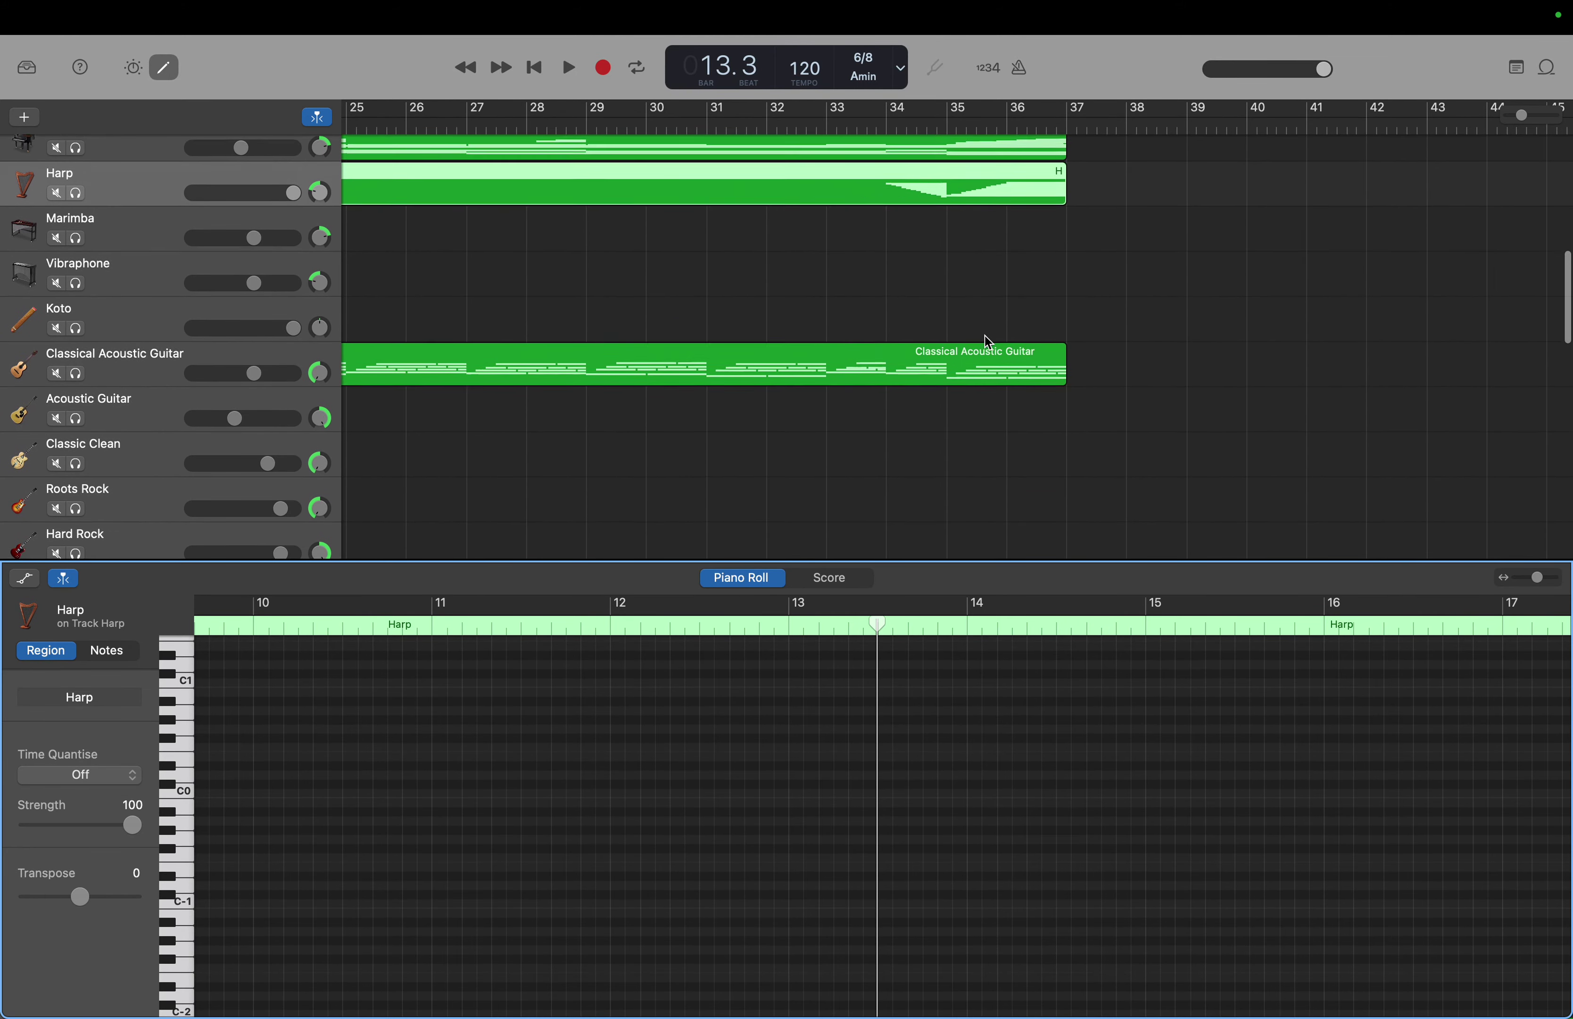
scroll(987, 342, "down", 6)
scroll(988, 342, "down", 2)
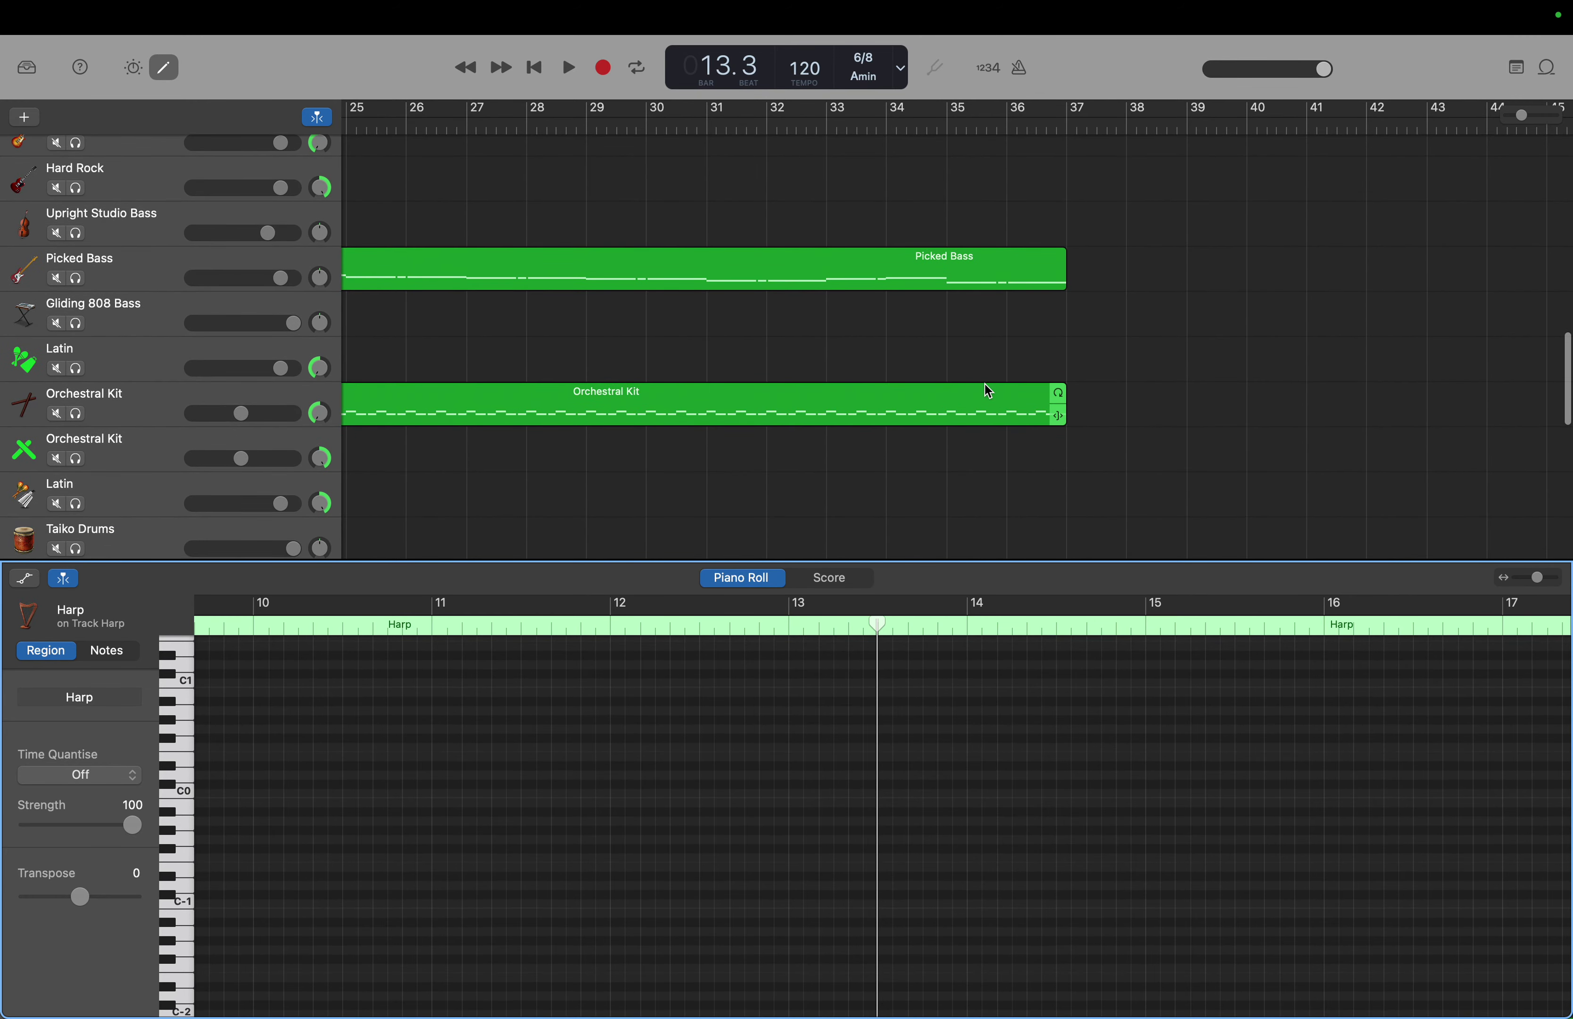
left_click(986, 394)
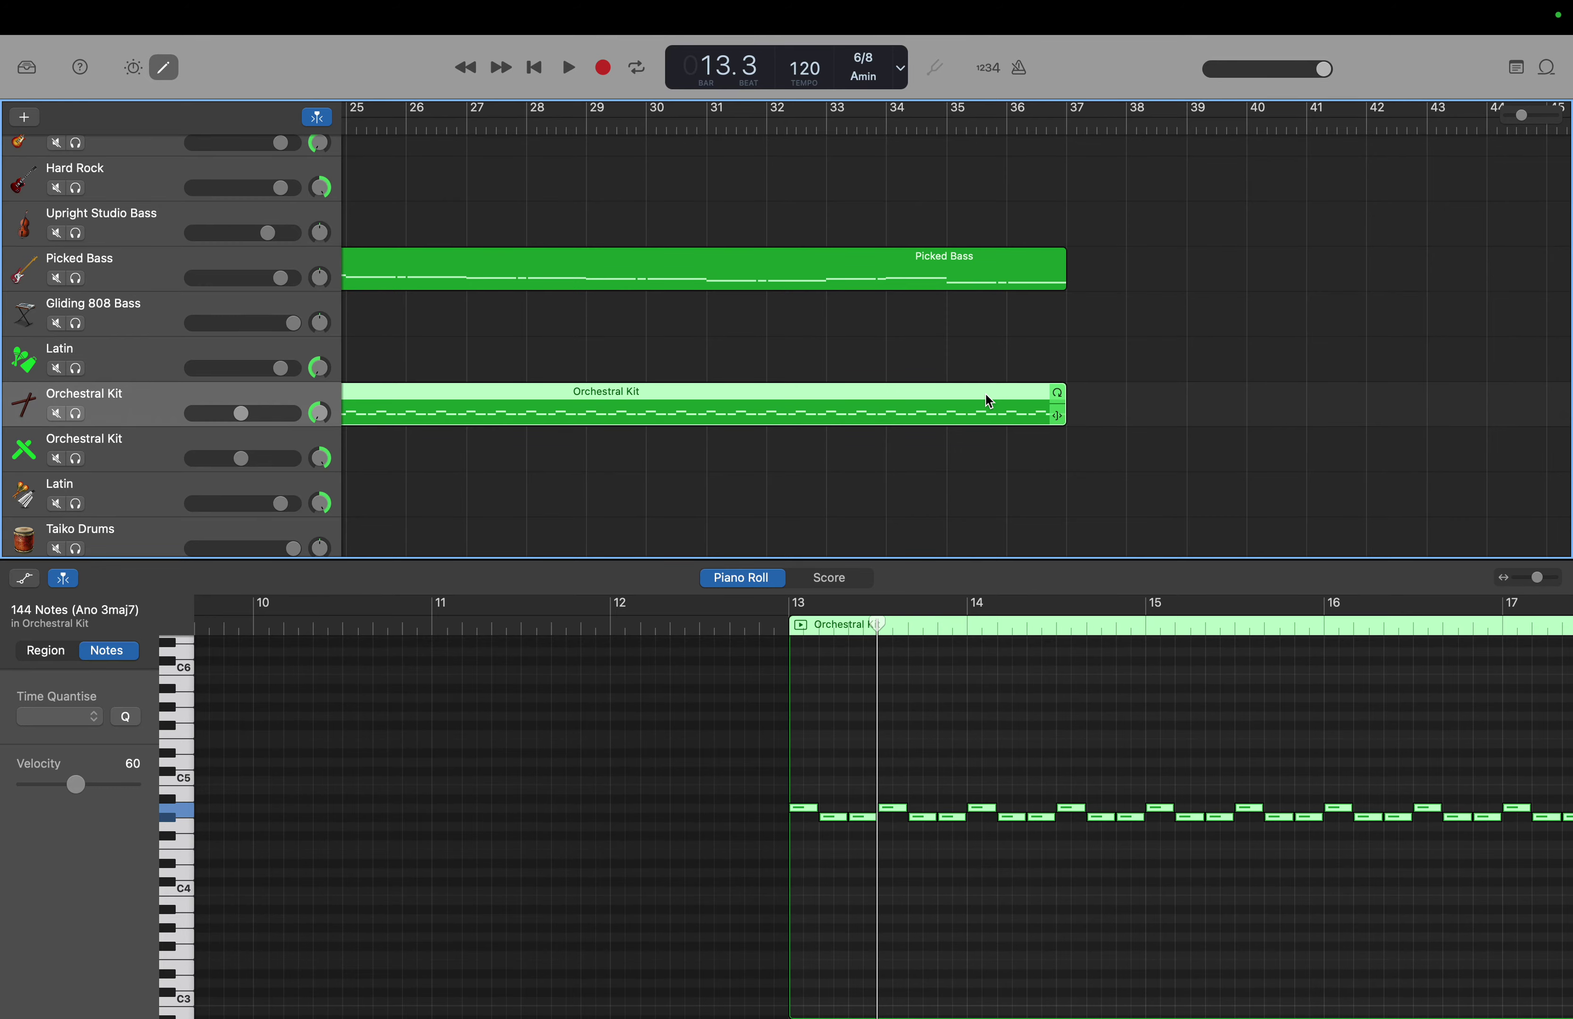
left_click_drag(986, 395, 1568, 415)
scroll(799, 442, "left", 10)
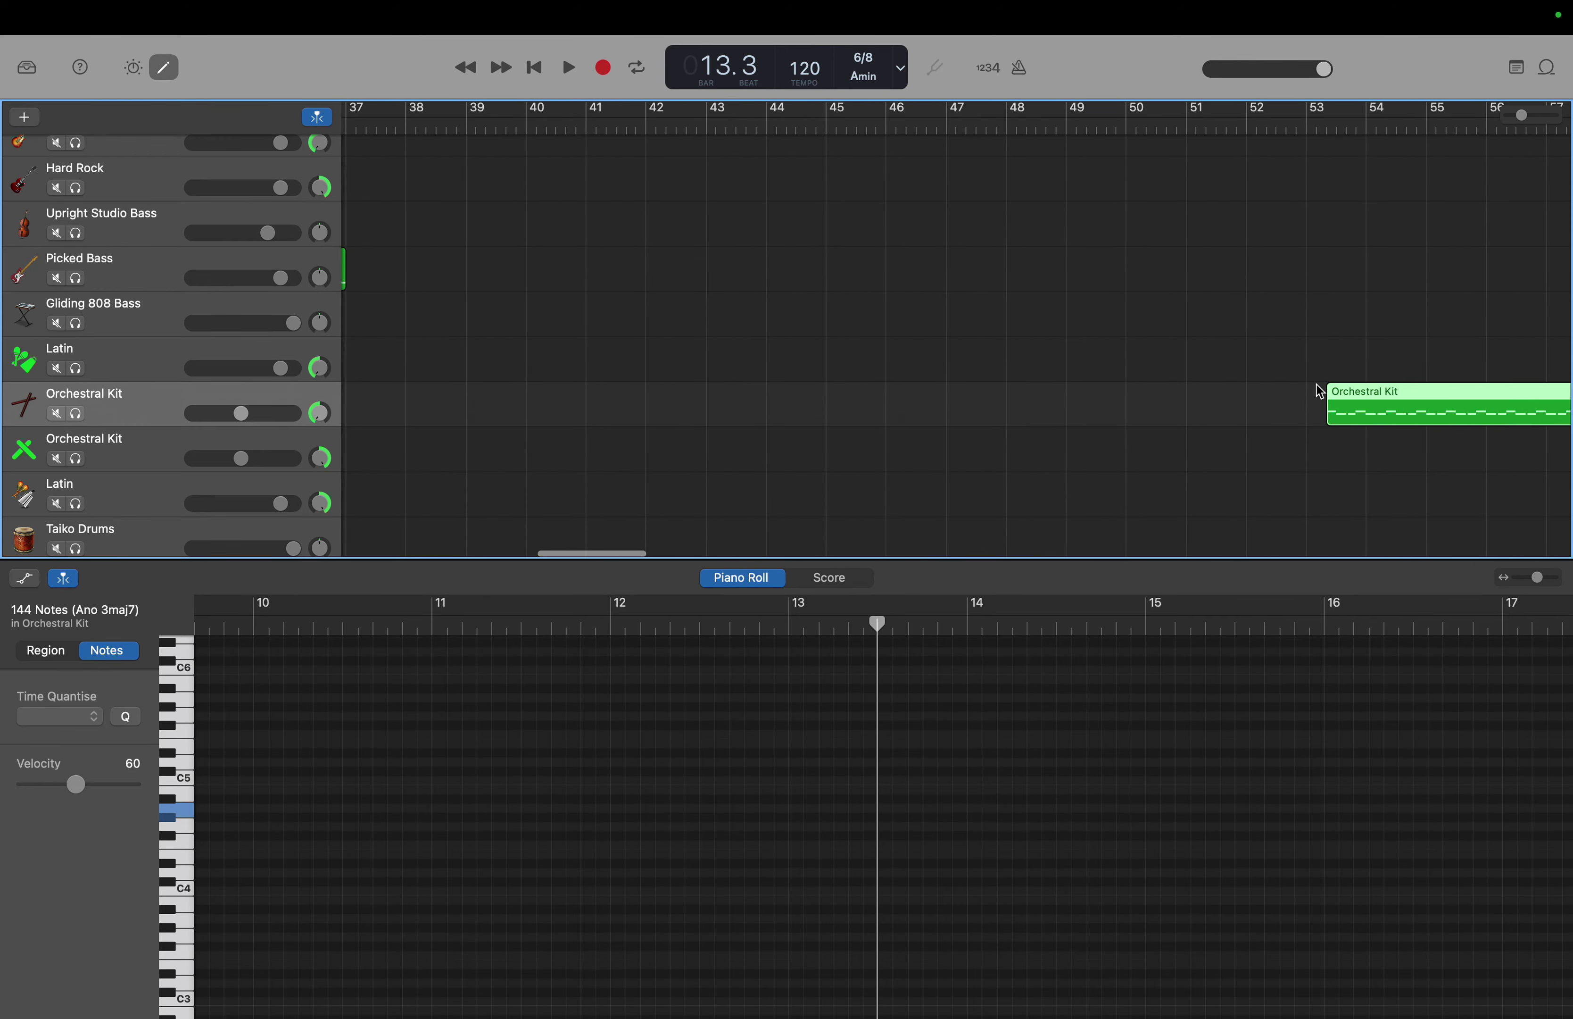
left_click_drag(1350, 397, 377, 400)
scroll(377, 400, "left", 5)
scroll(377, 399, "left", 8)
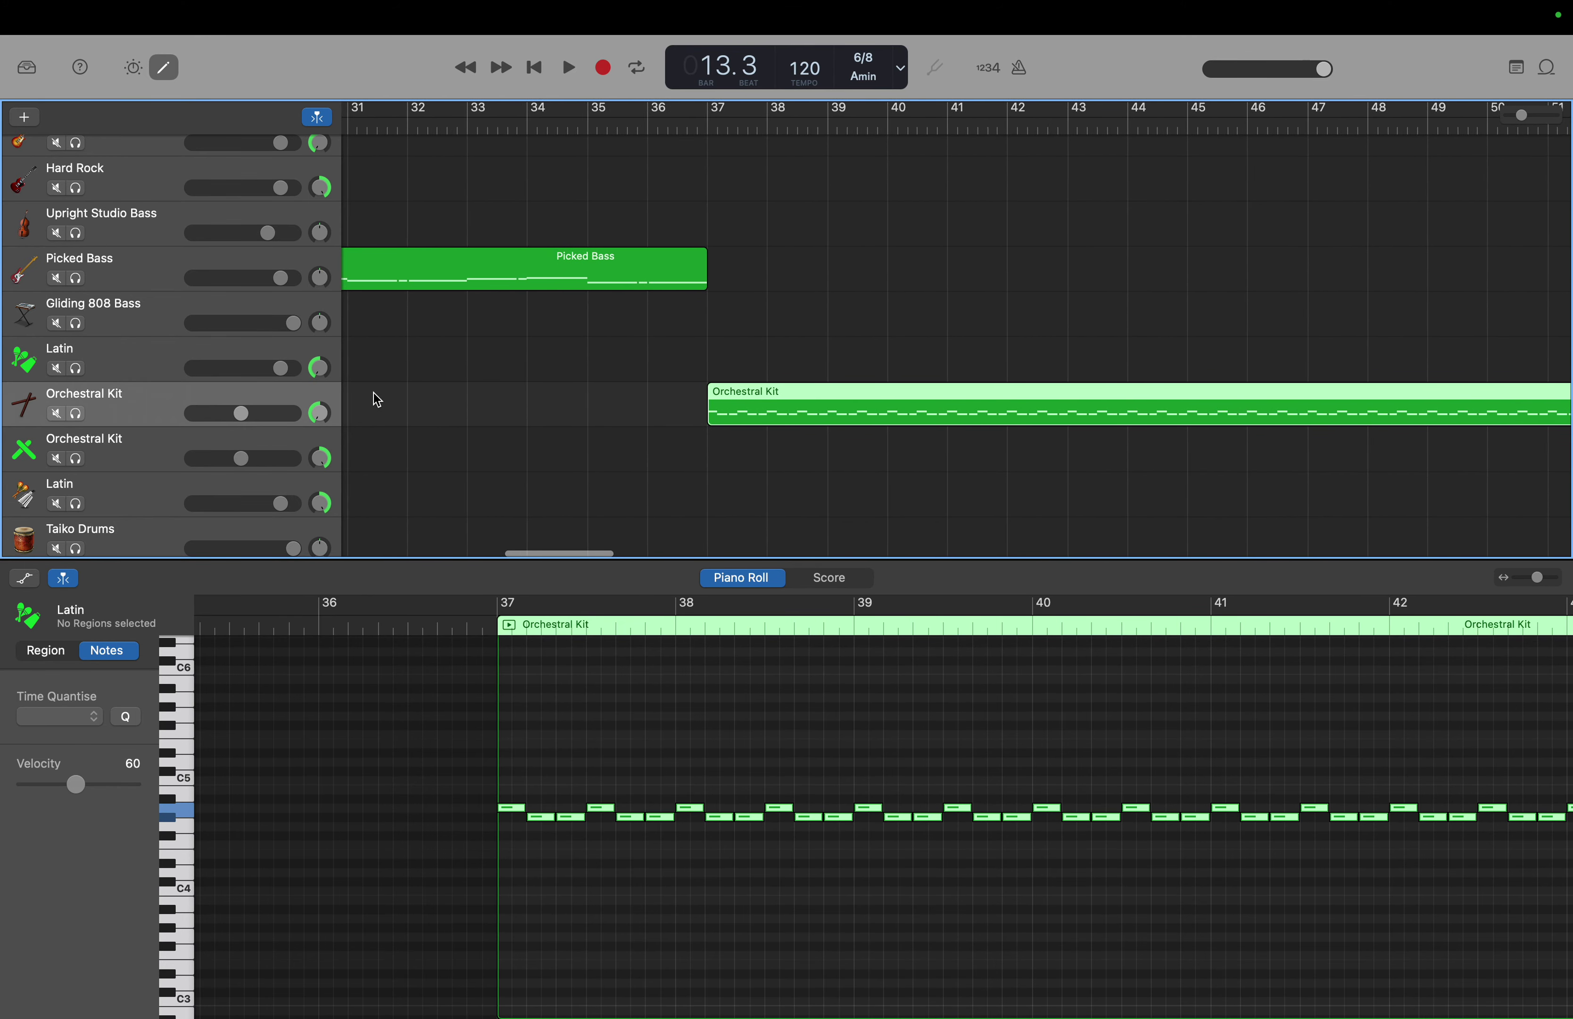
Select the Taiko Drums track and bring up its region near the start of the arrangement.
scroll(377, 399, "up", 2)
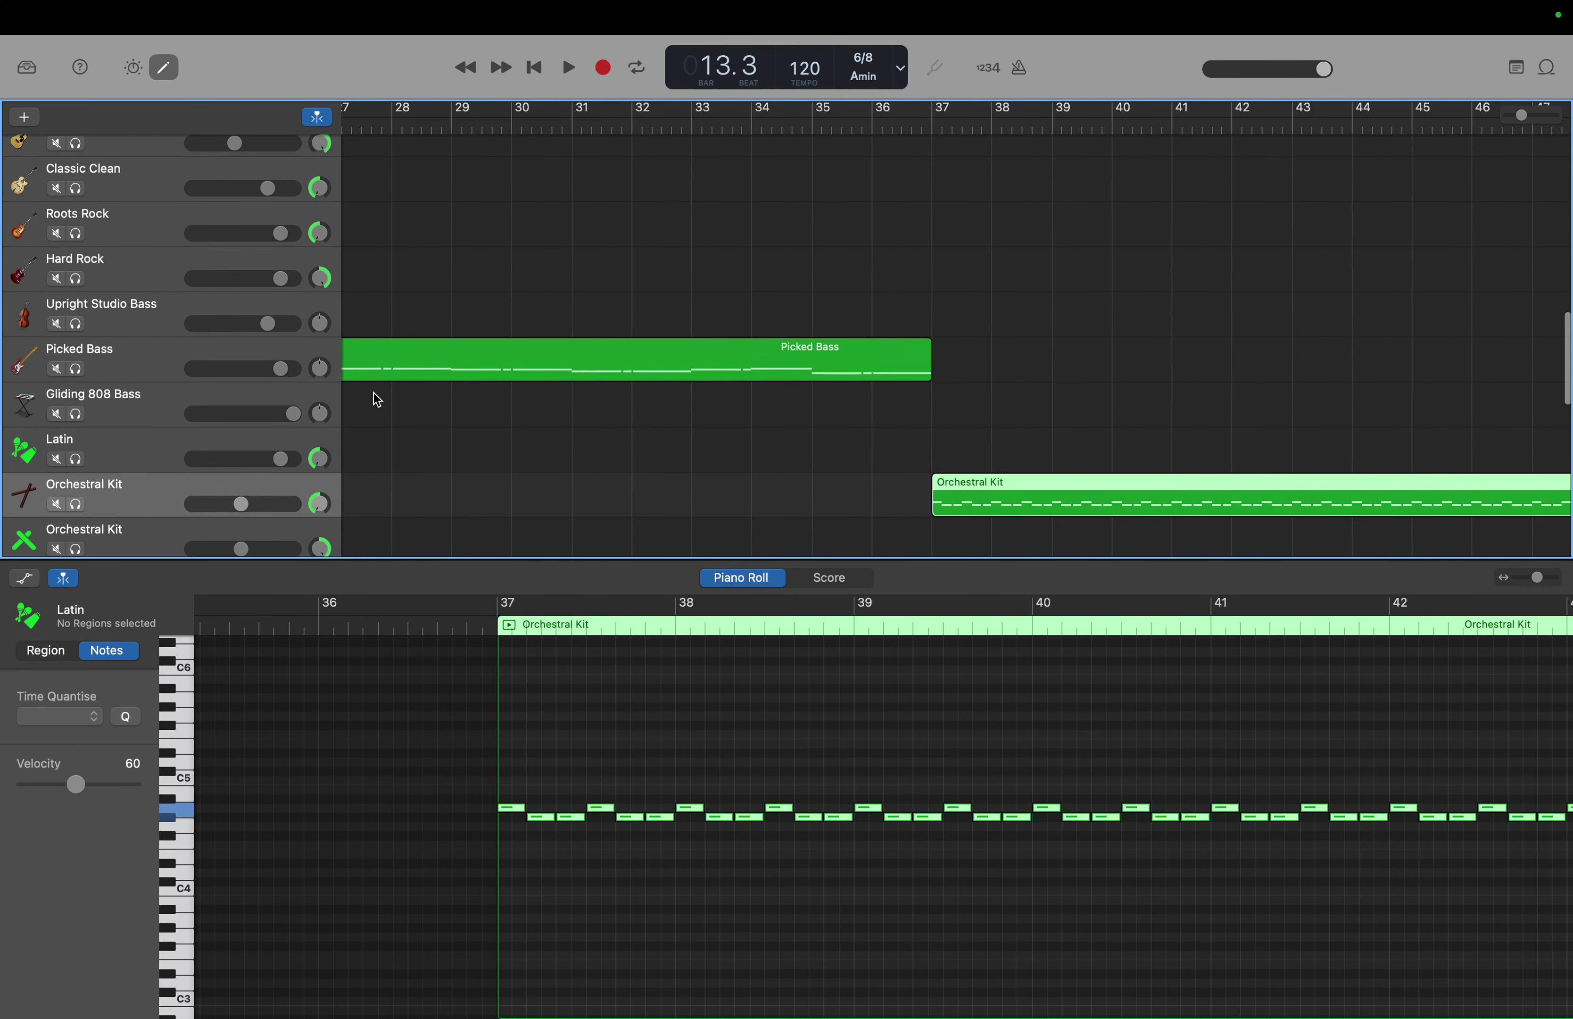
scroll(377, 399, "left", 1)
scroll(377, 399, "down", 5)
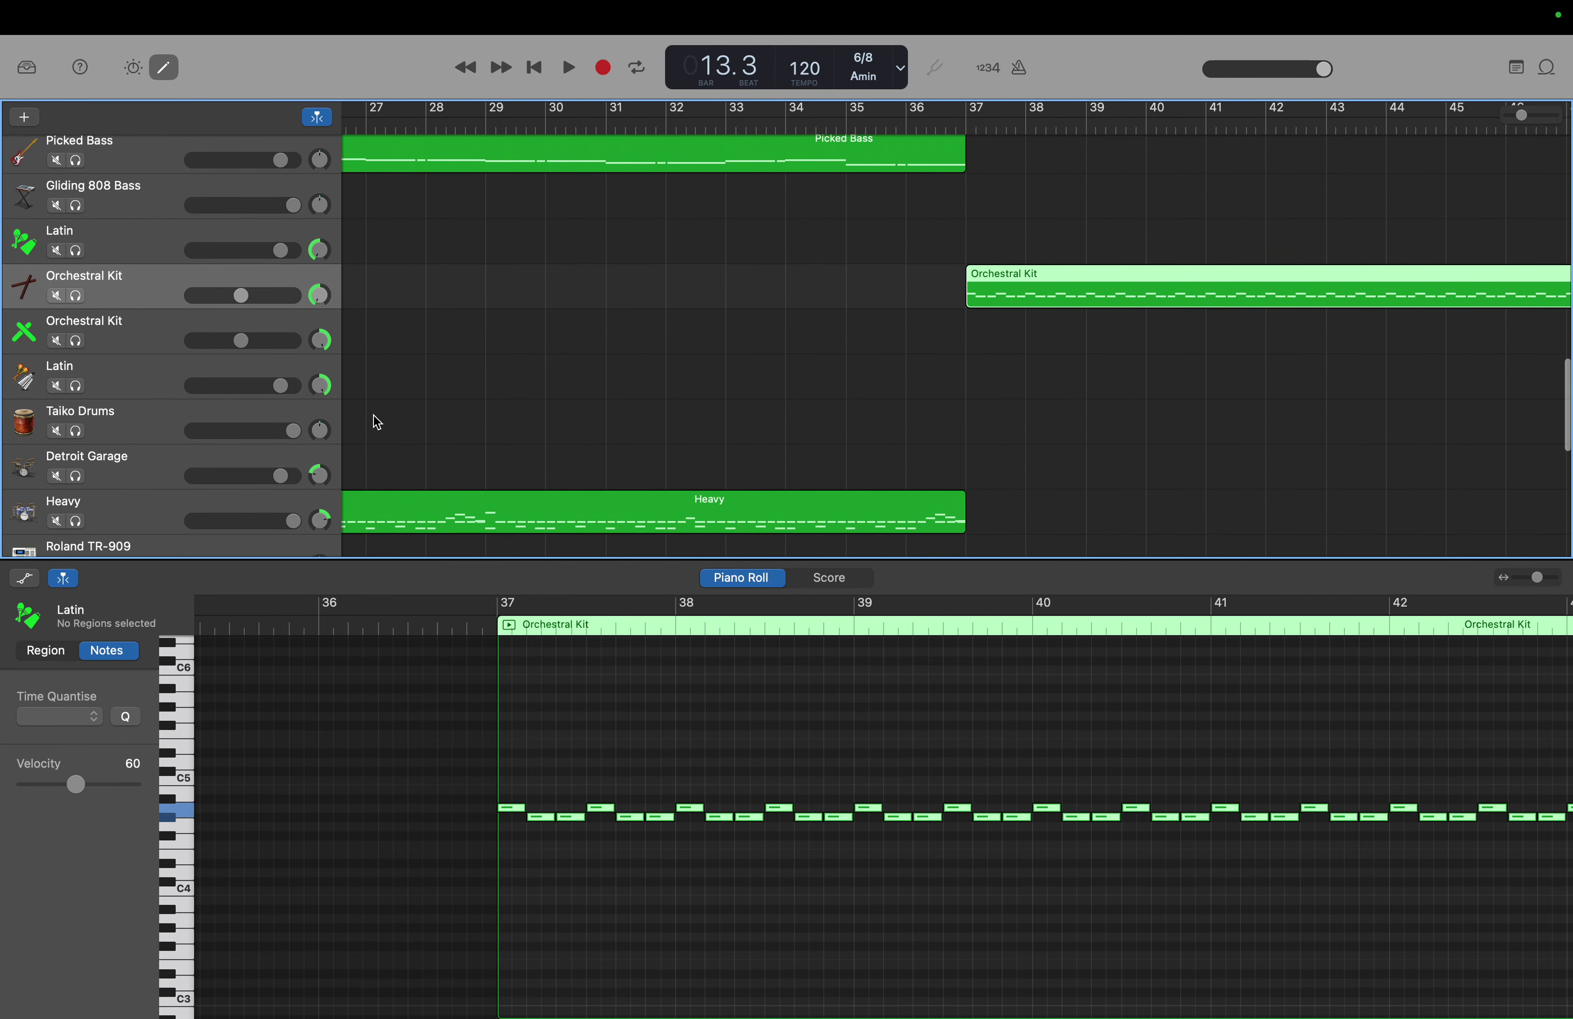
left_click(377, 422)
left_click(316, 422)
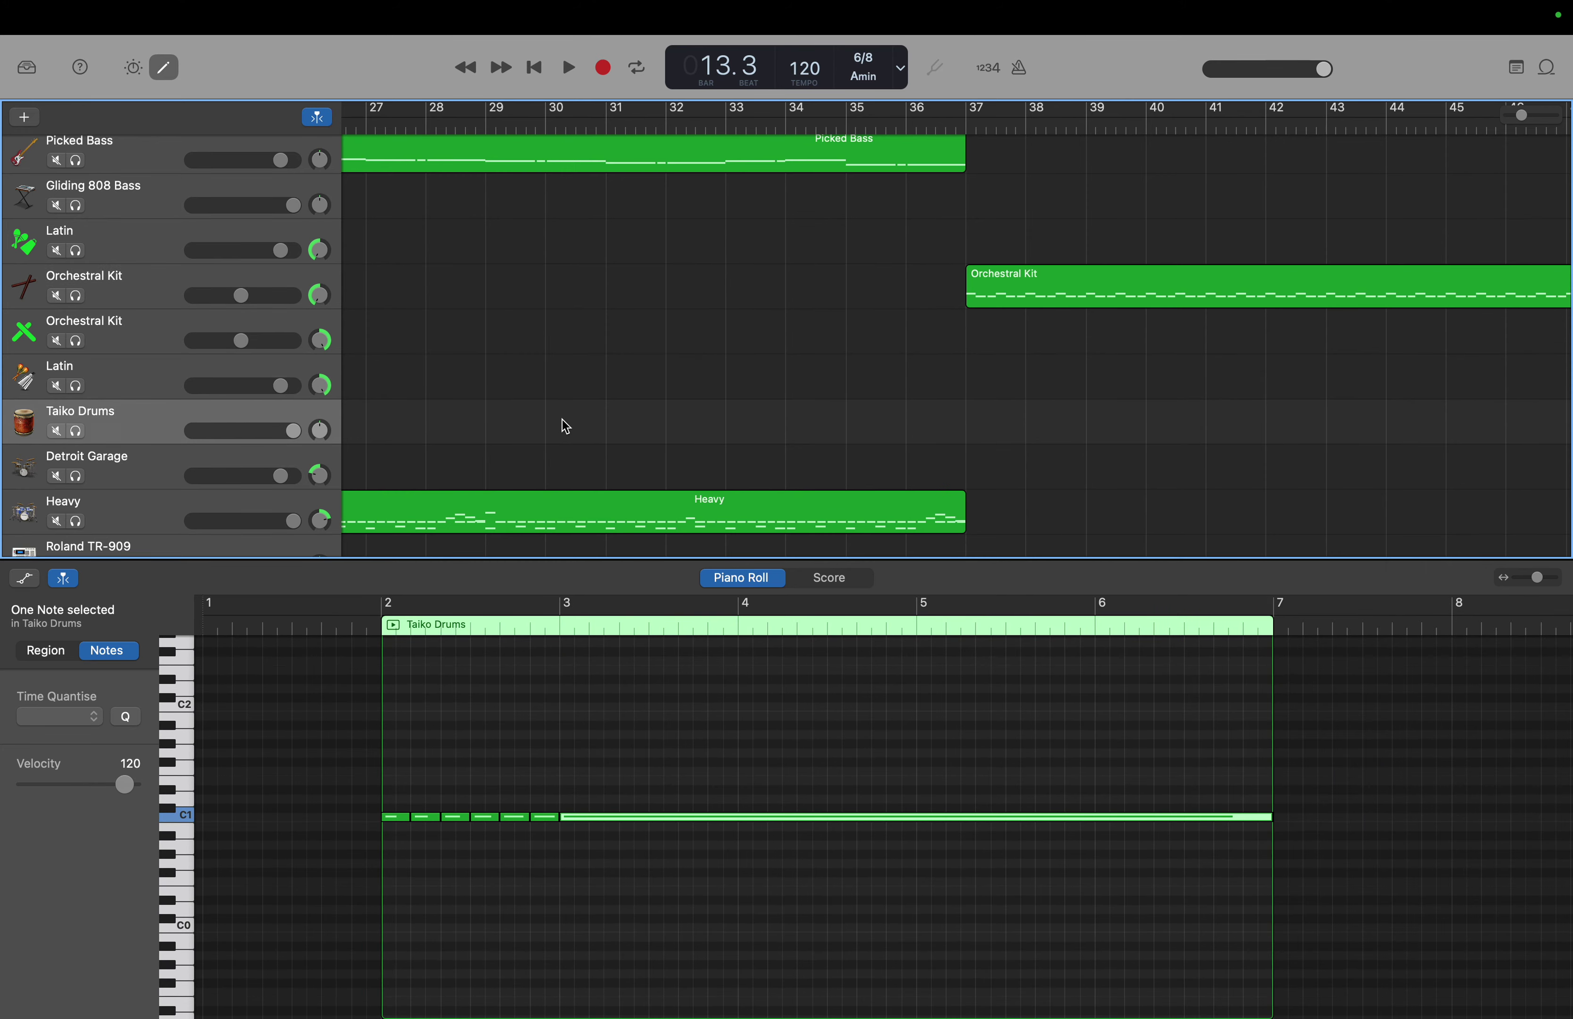
scroll(562, 420, "left", 4)
scroll(565, 427, "left", 5)
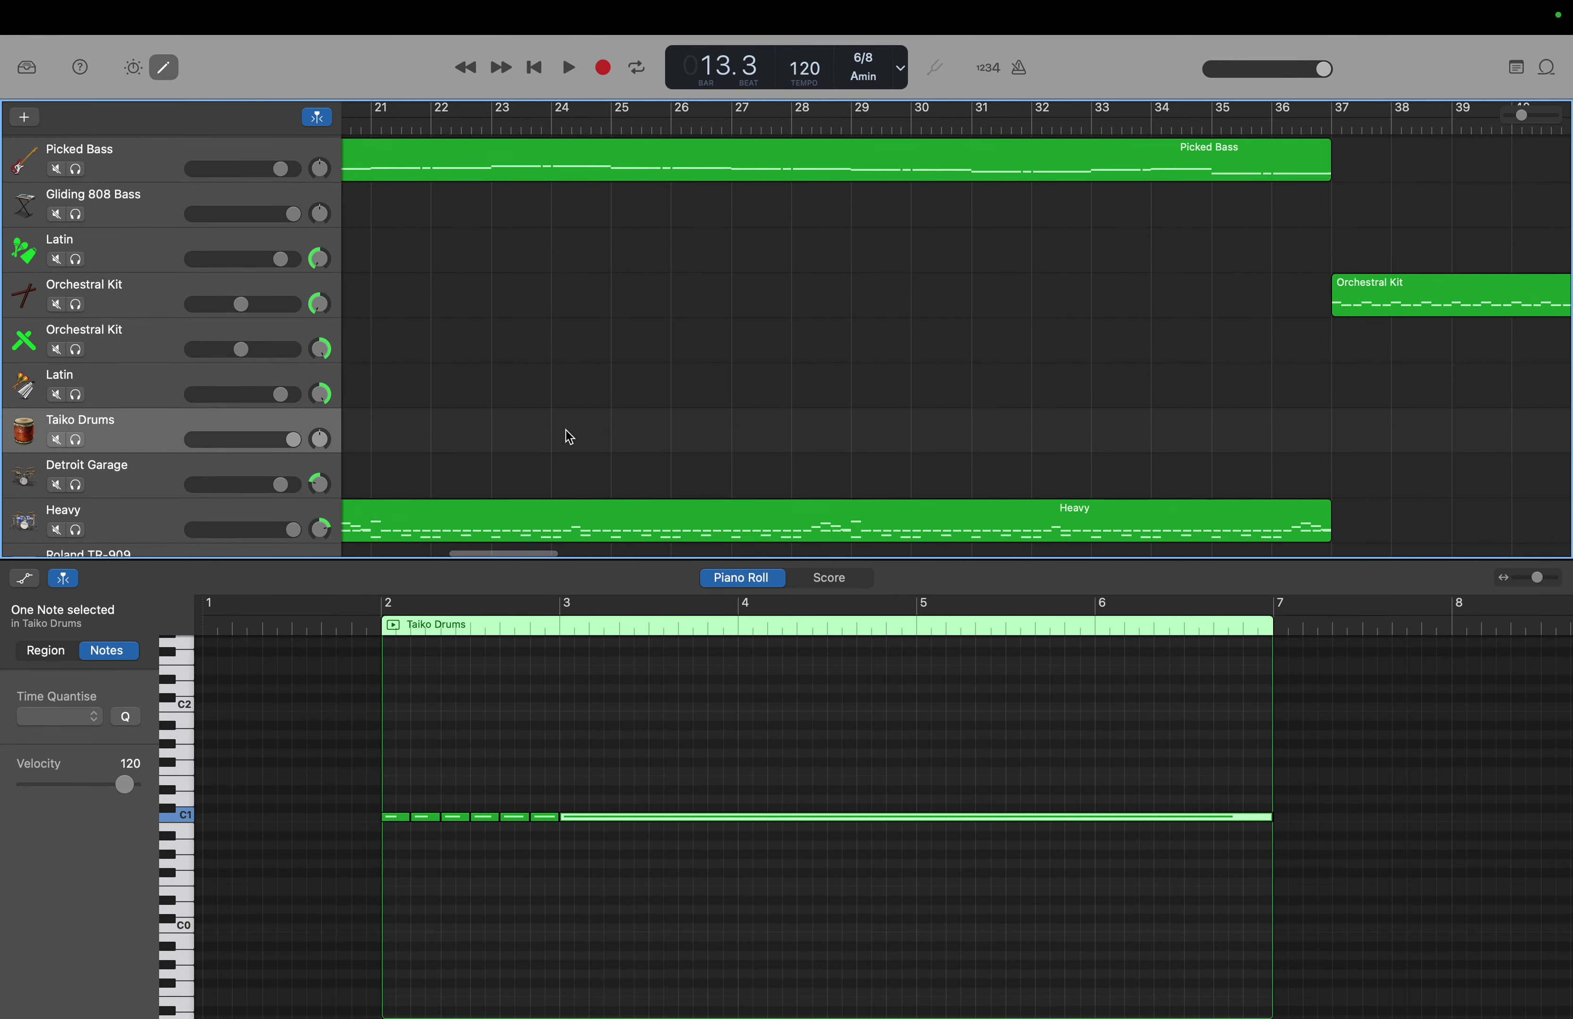
scroll(585, 718, "right", 5)
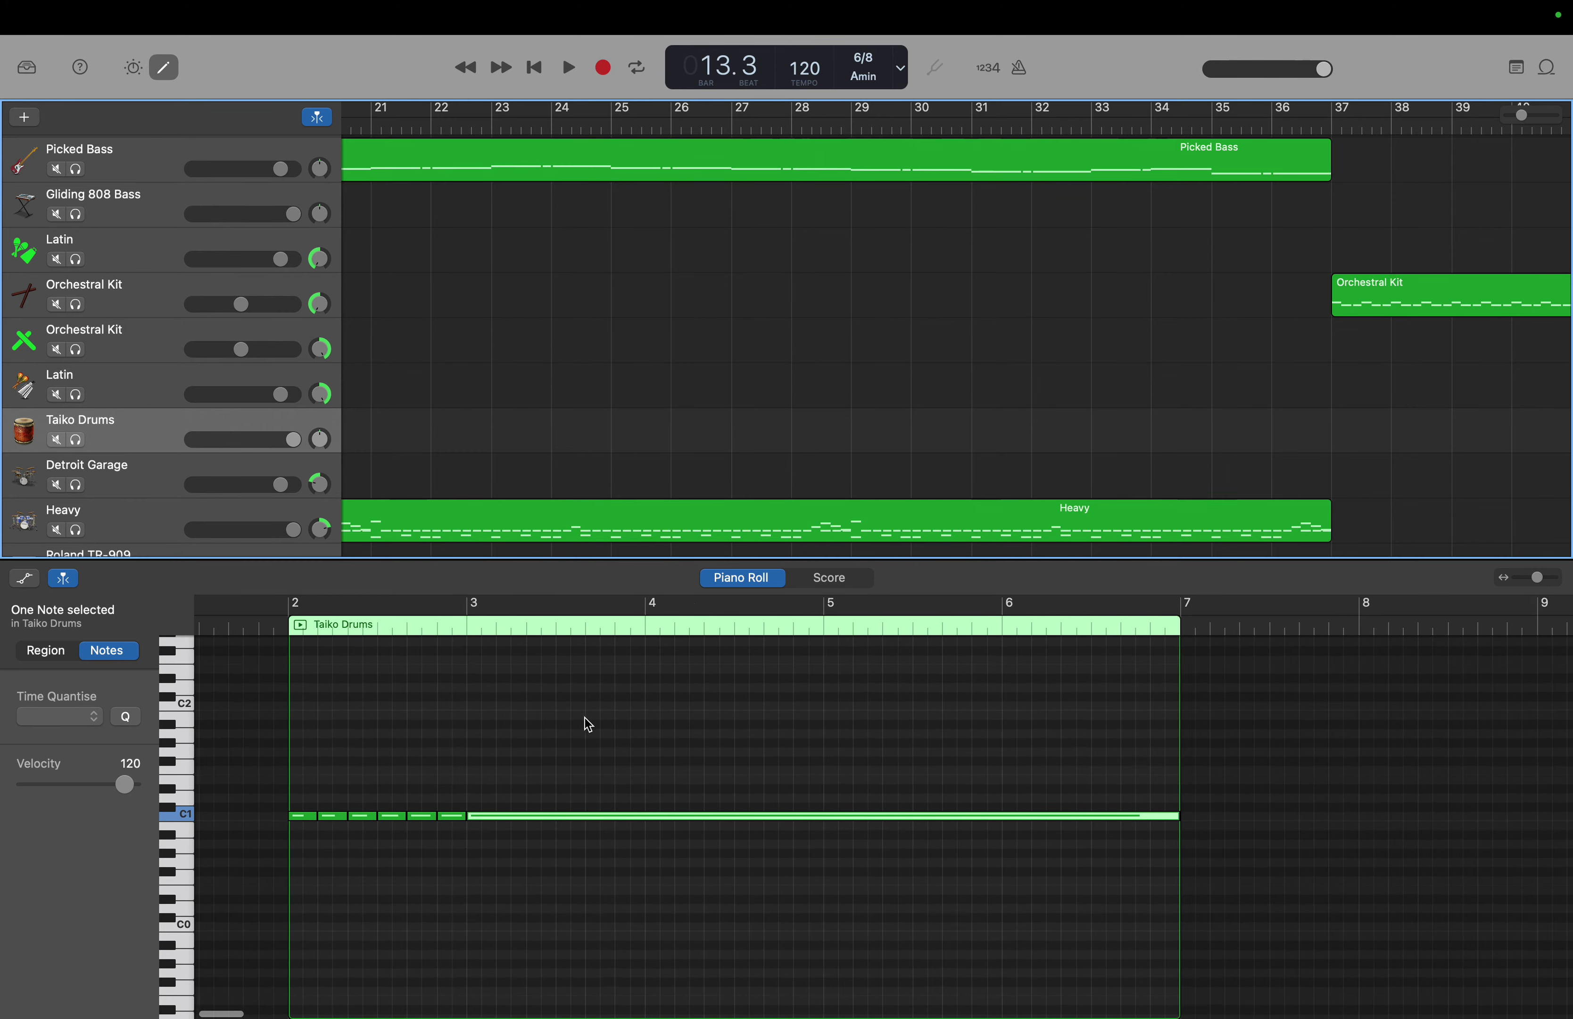
scroll(375, 204, "left", 20)
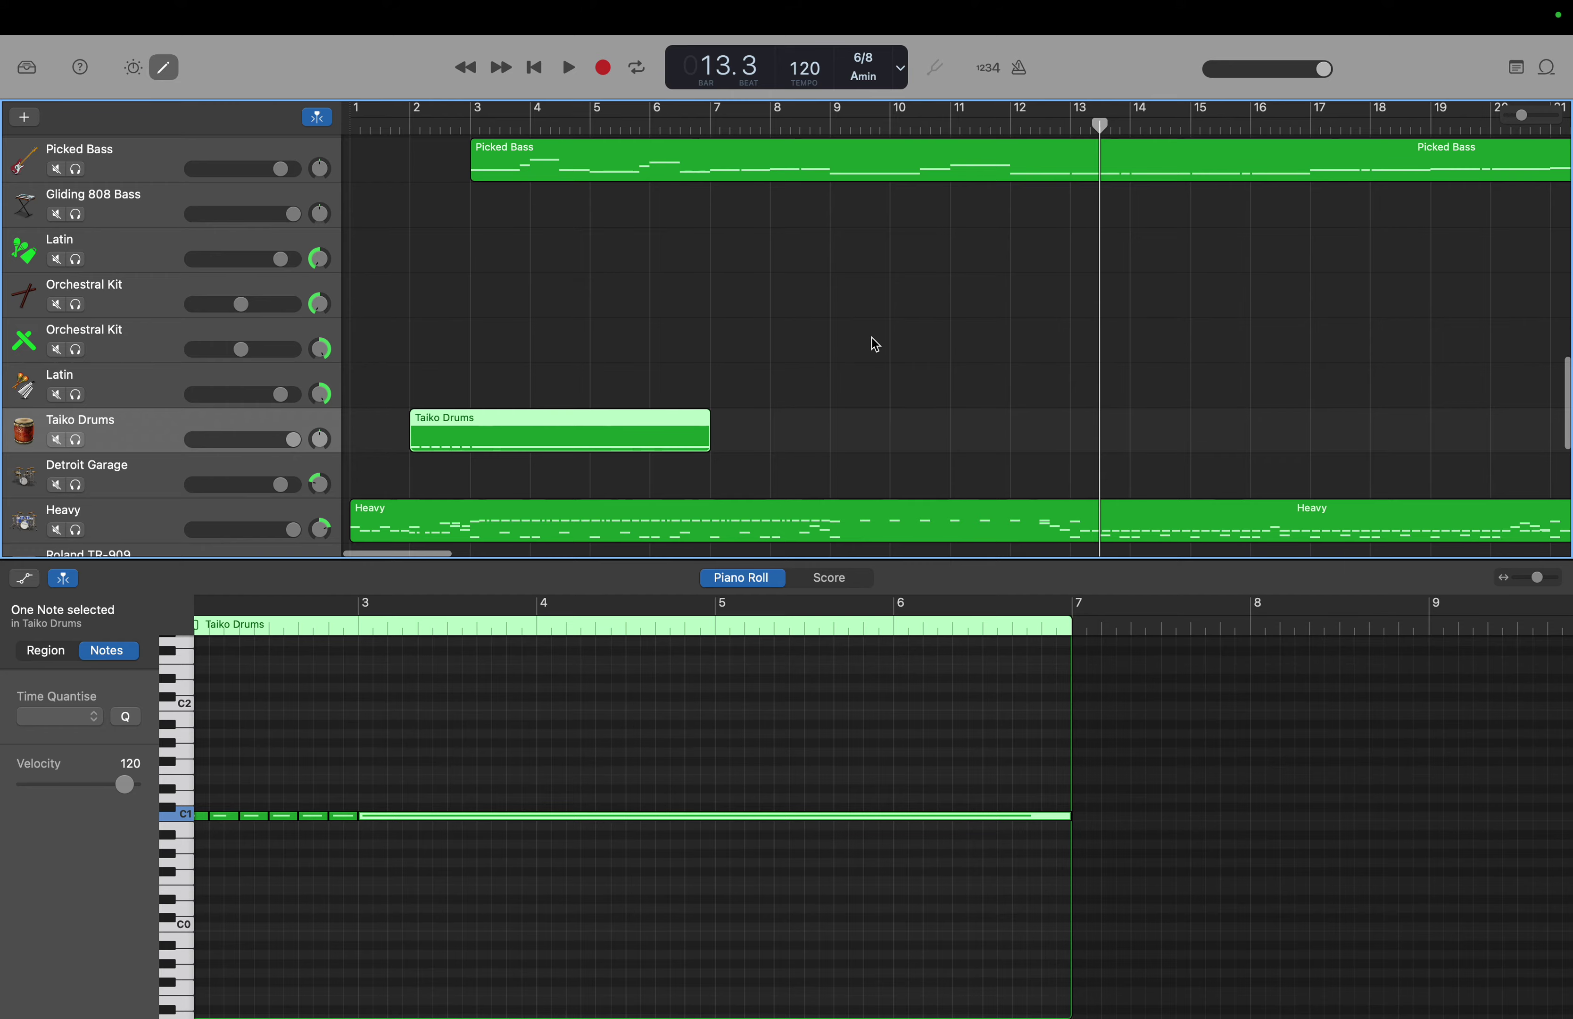
Place the playhead at the start of bar 13, where the Vocal region begins.
scroll(875, 343, "up", 12)
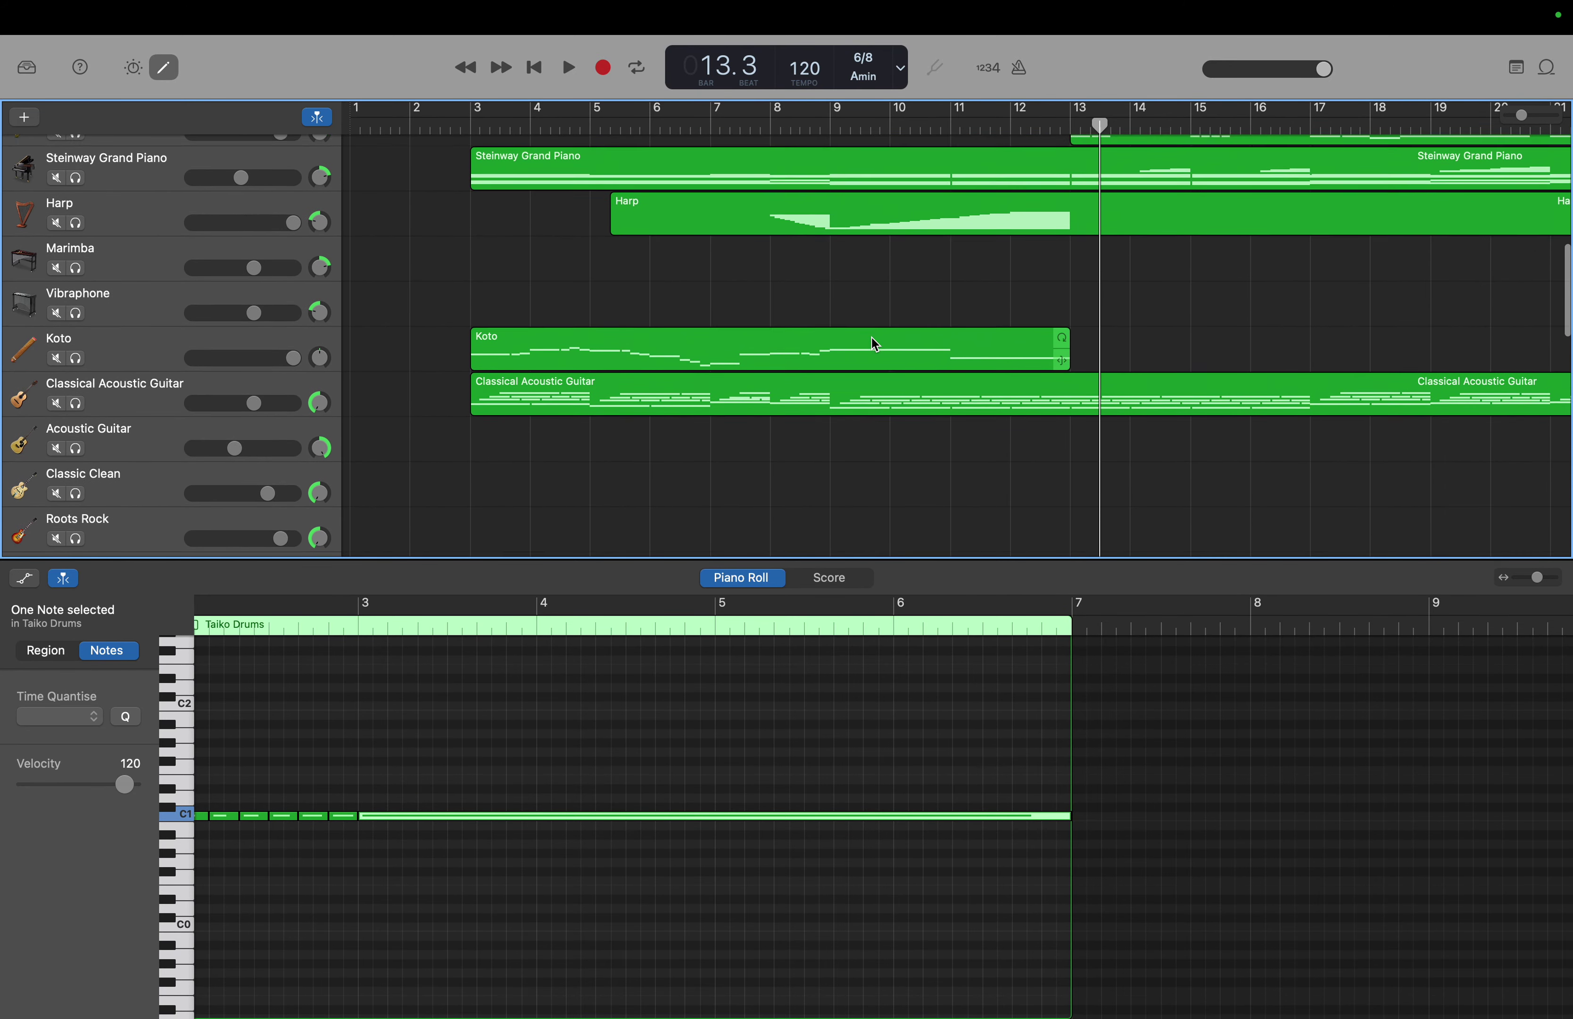
scroll(875, 344, "up", 2)
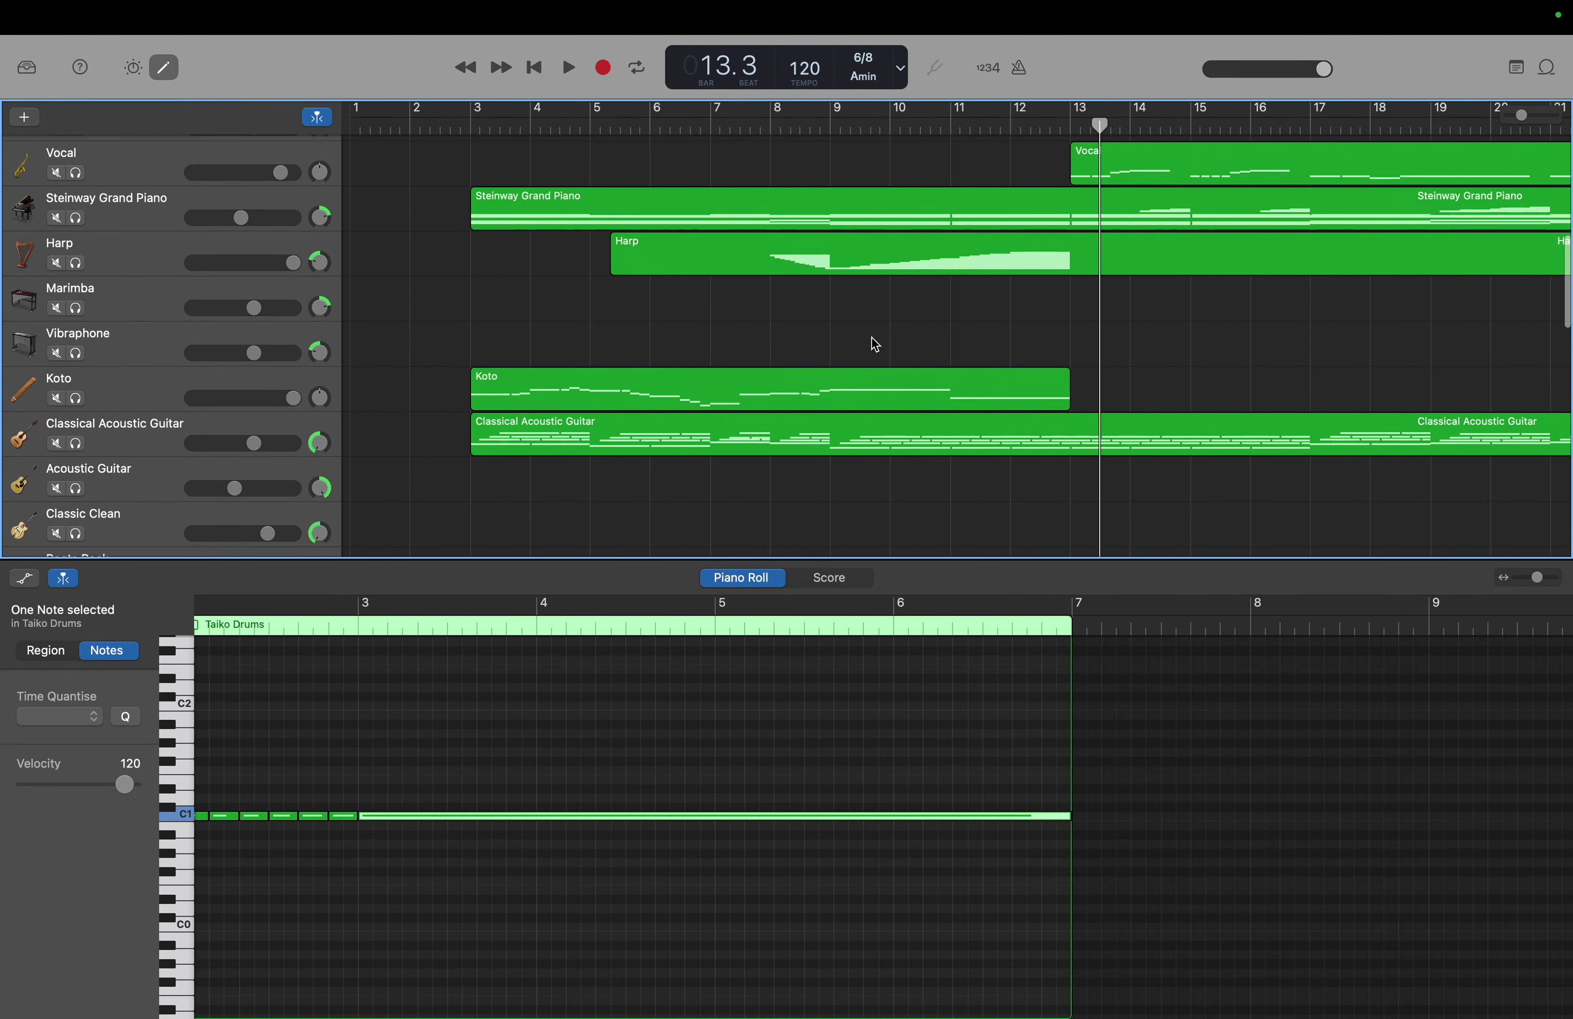
left_click(1071, 694)
left_click_drag(1102, 125, 1071, 125)
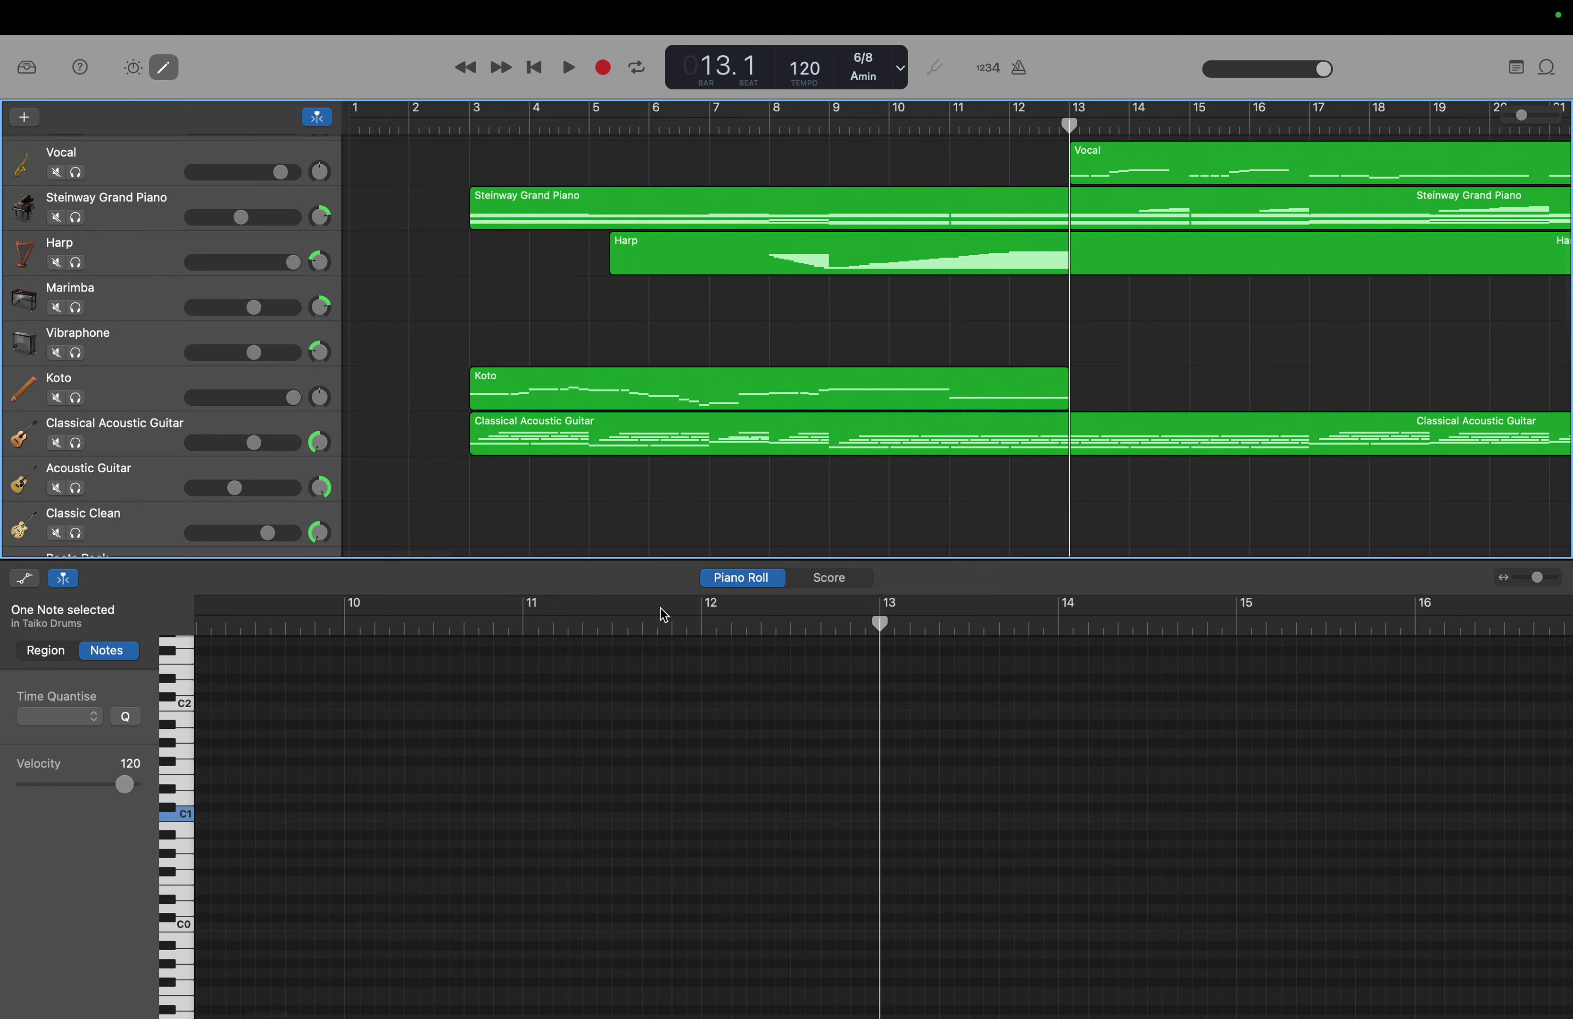
Extend the end of the Taiko Drums region from the opening bars to bar 37 and deselect its note.
scroll(662, 608, "left", 10)
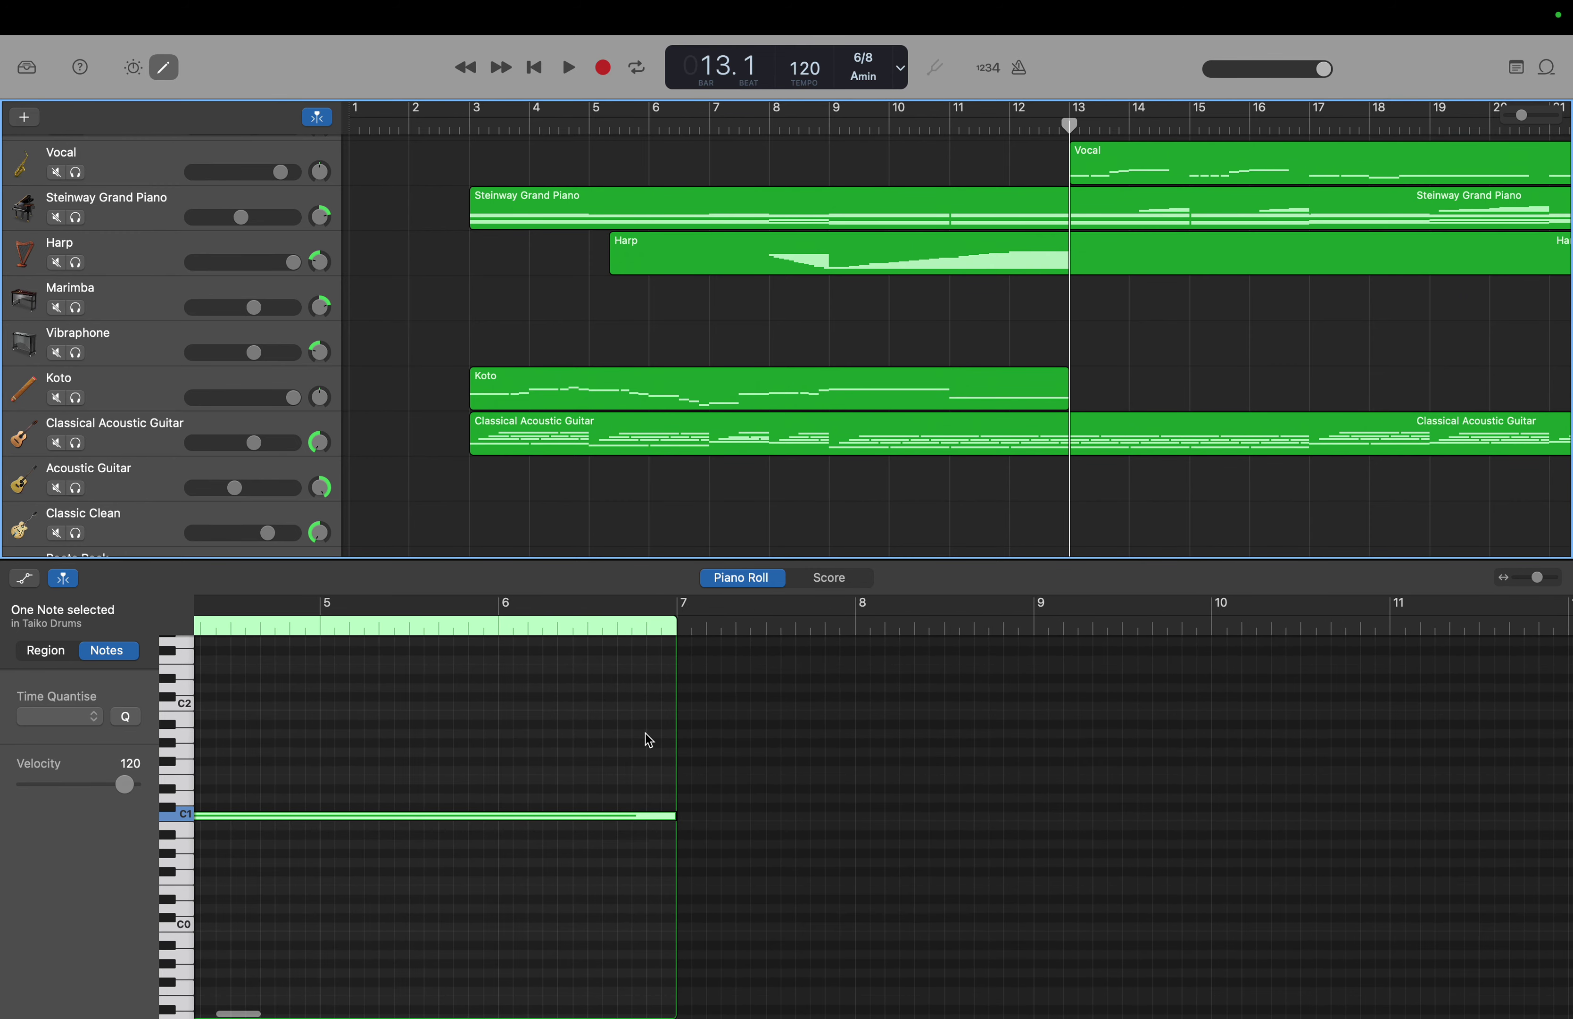
right_click(675, 734)
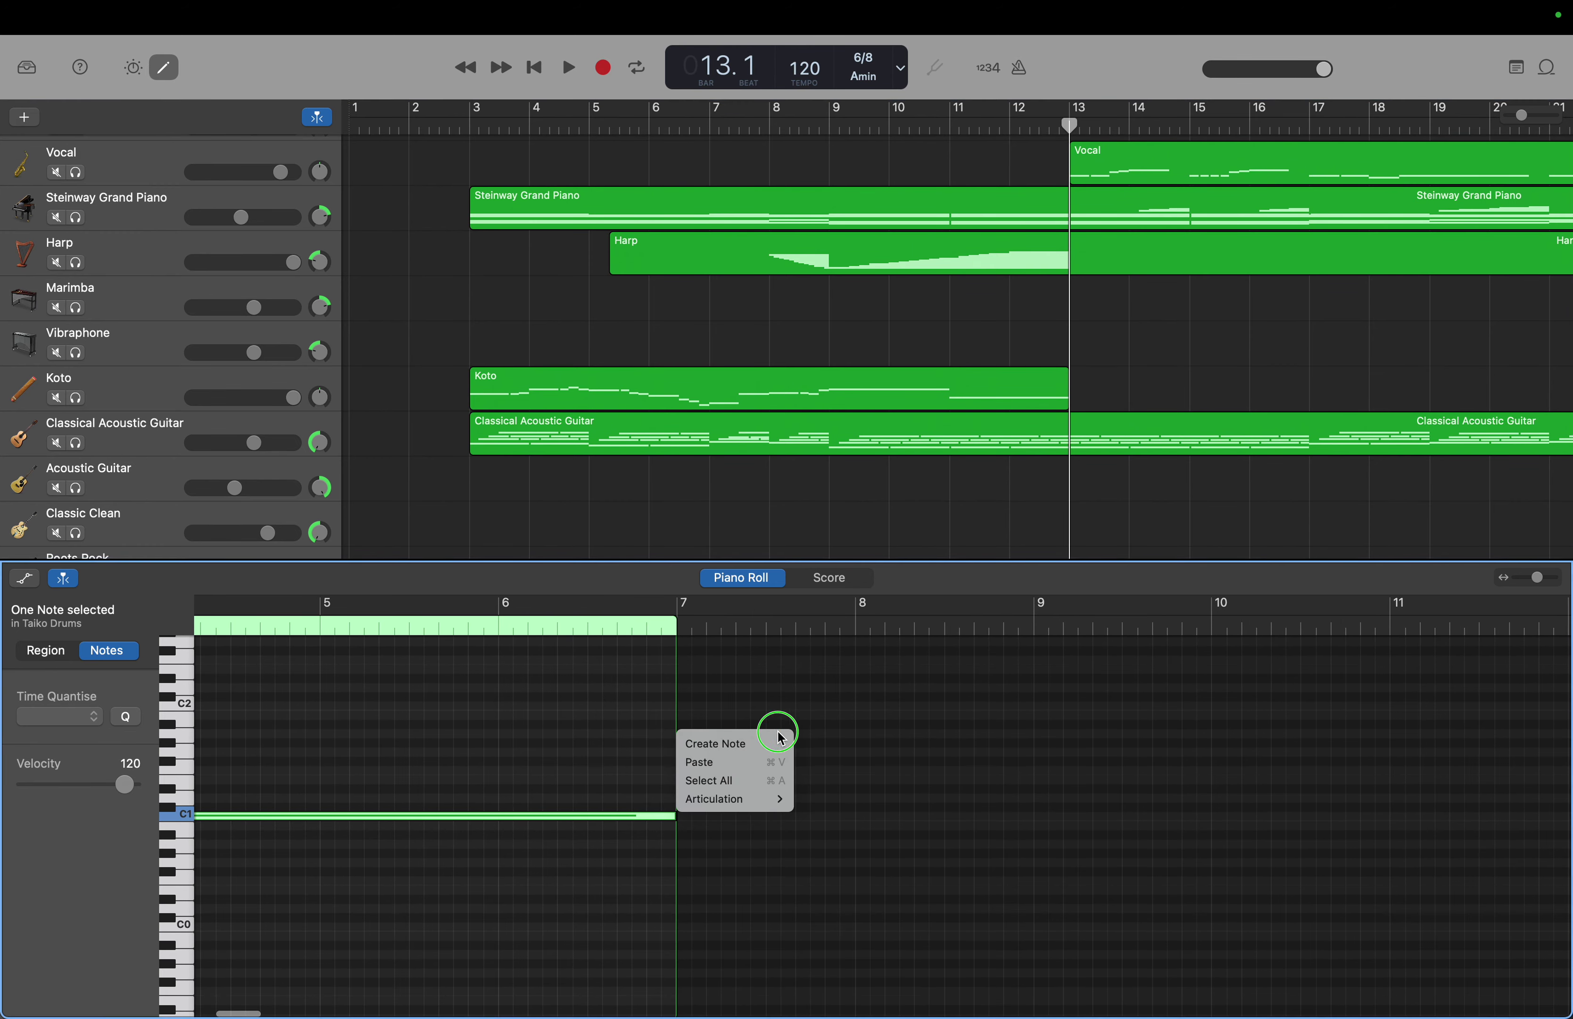
left_click(966, 742)
left_click_drag(673, 699, 1435, 903)
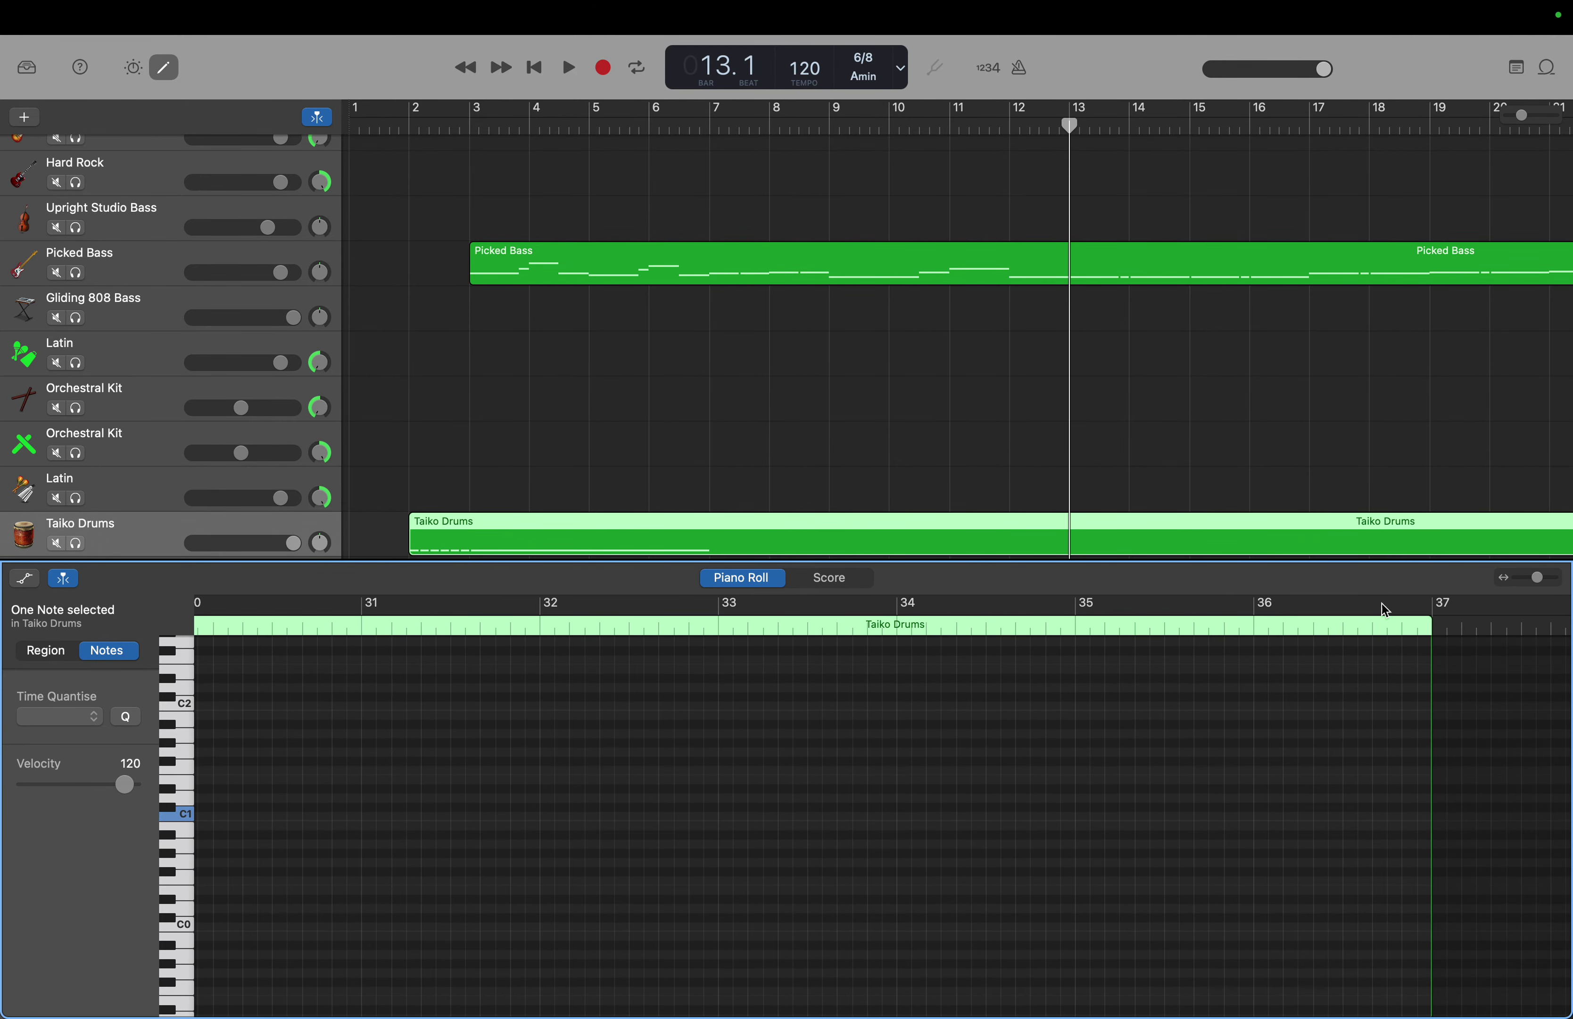
scroll(1310, 420, "right", 20)
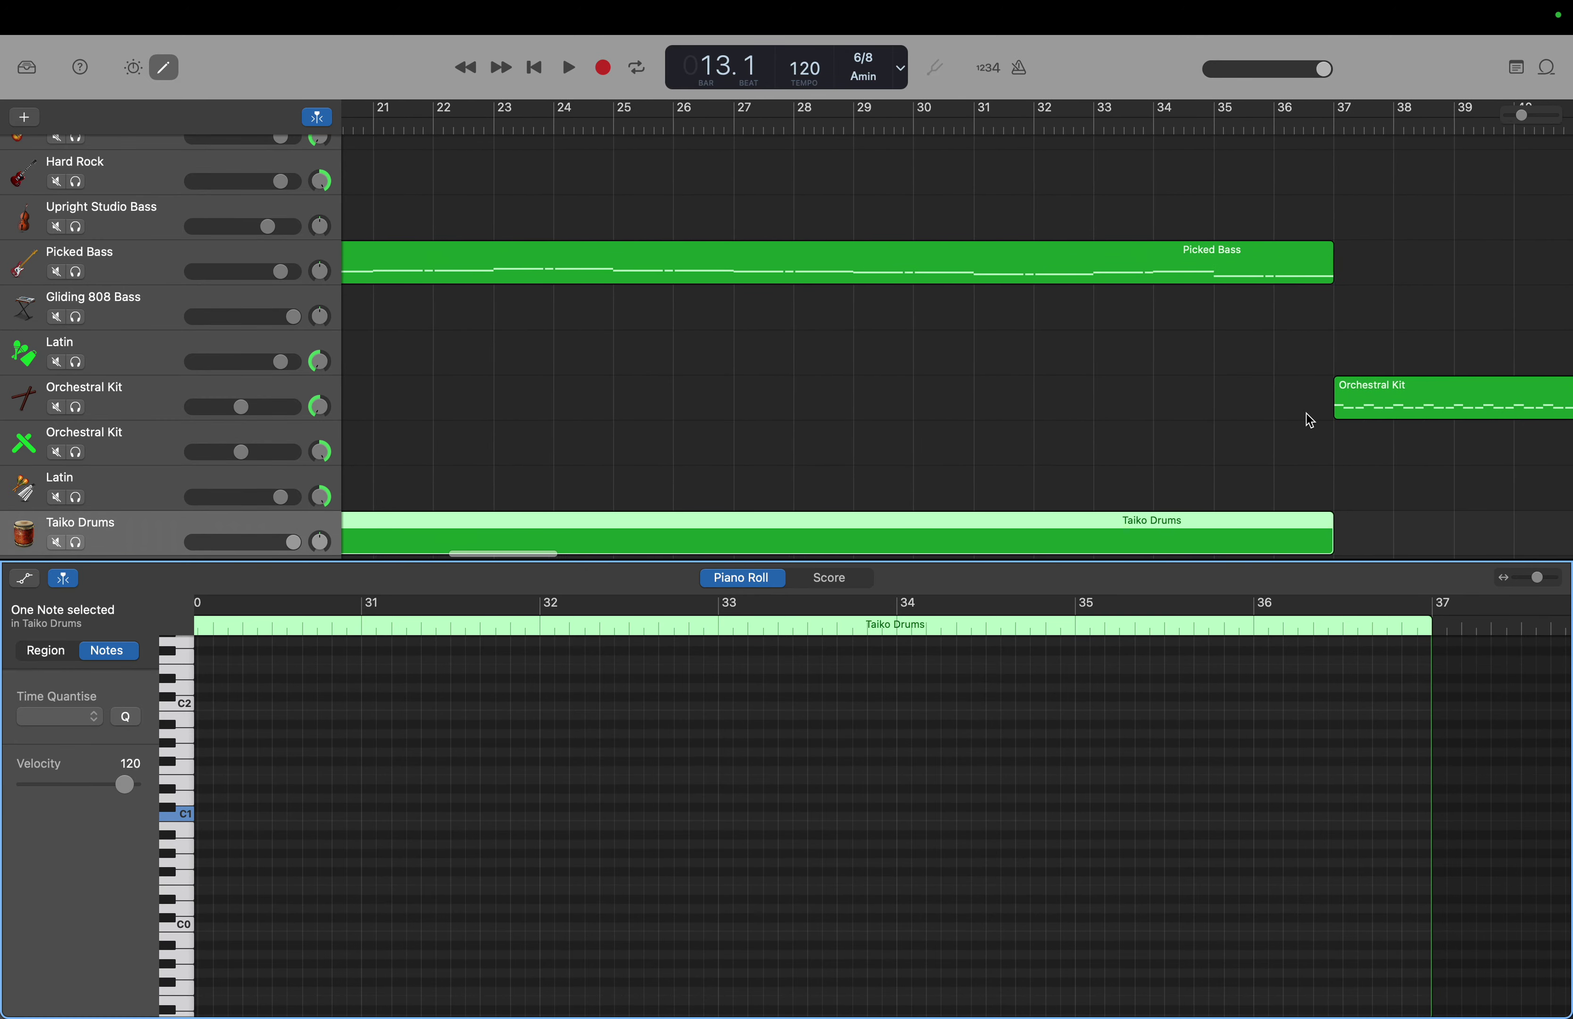
scroll(1307, 414, "left", 20)
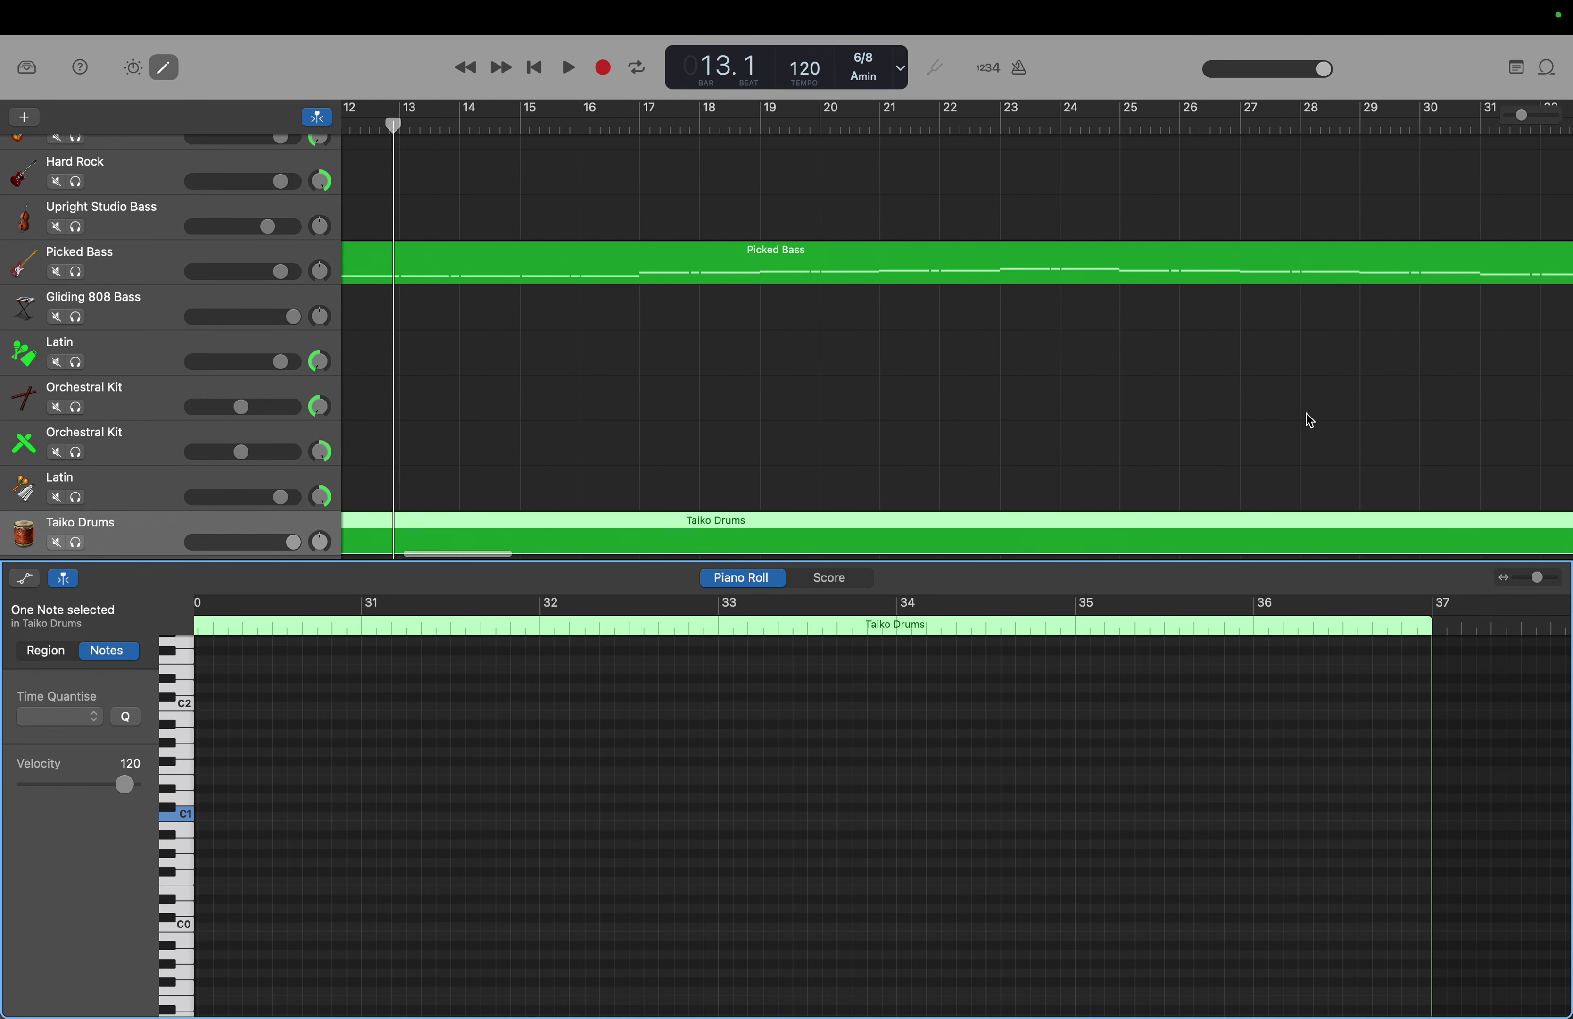
scroll(1311, 421, "left", 2)
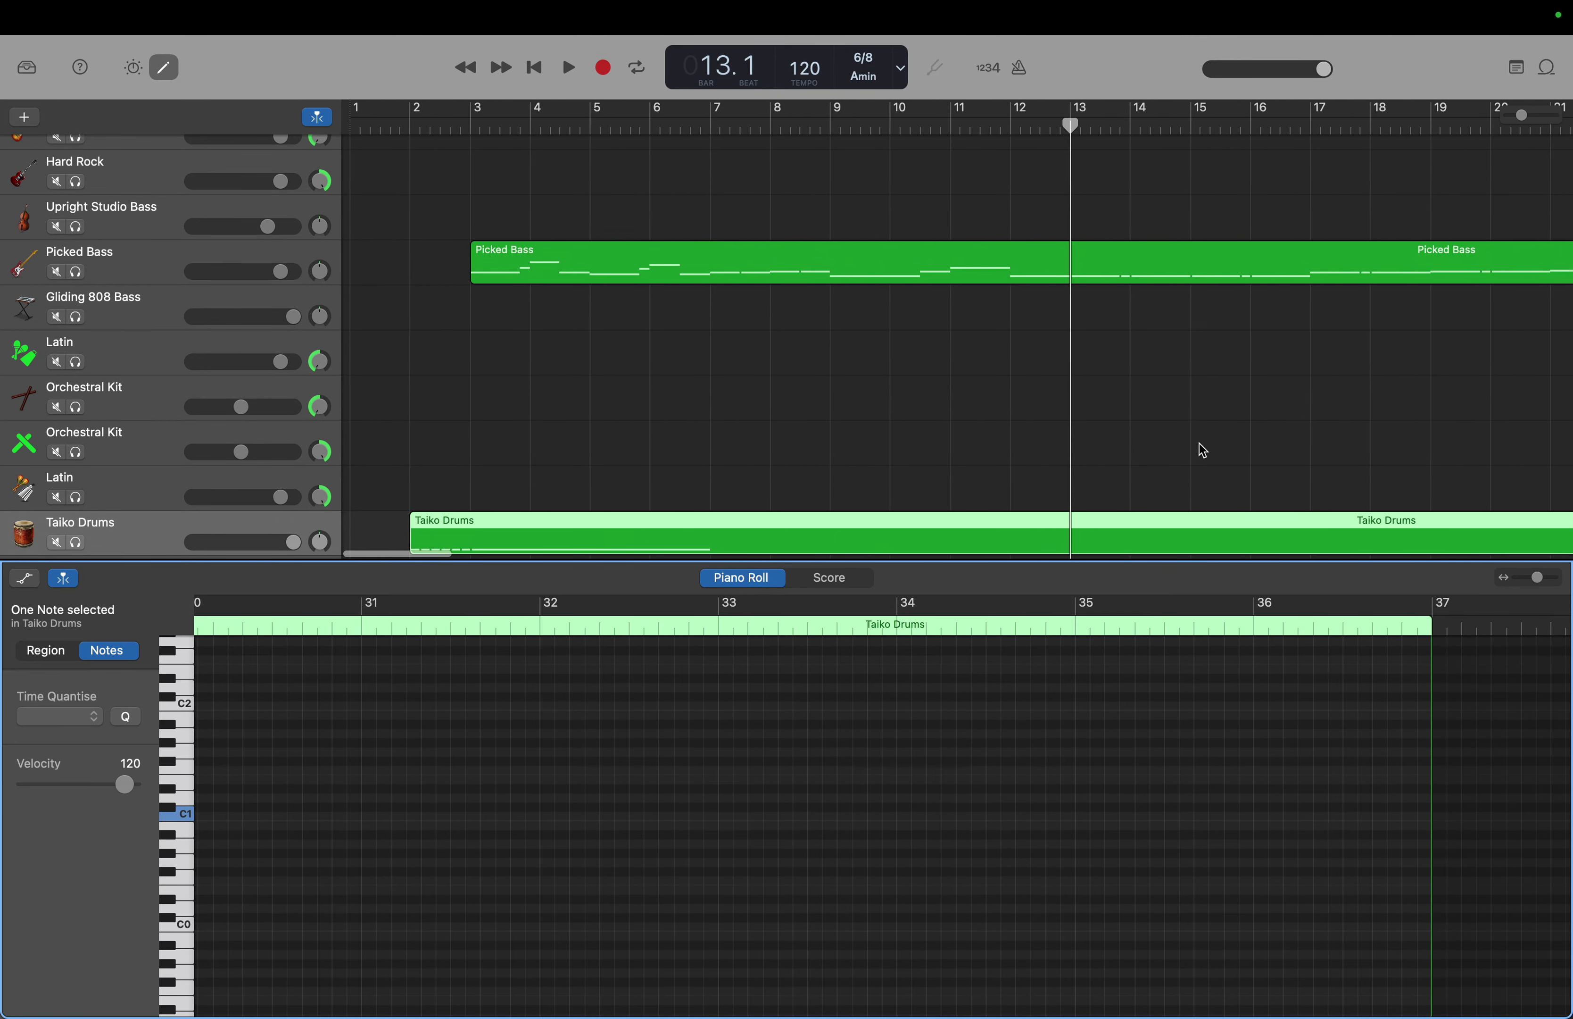
left_click(790, 717)
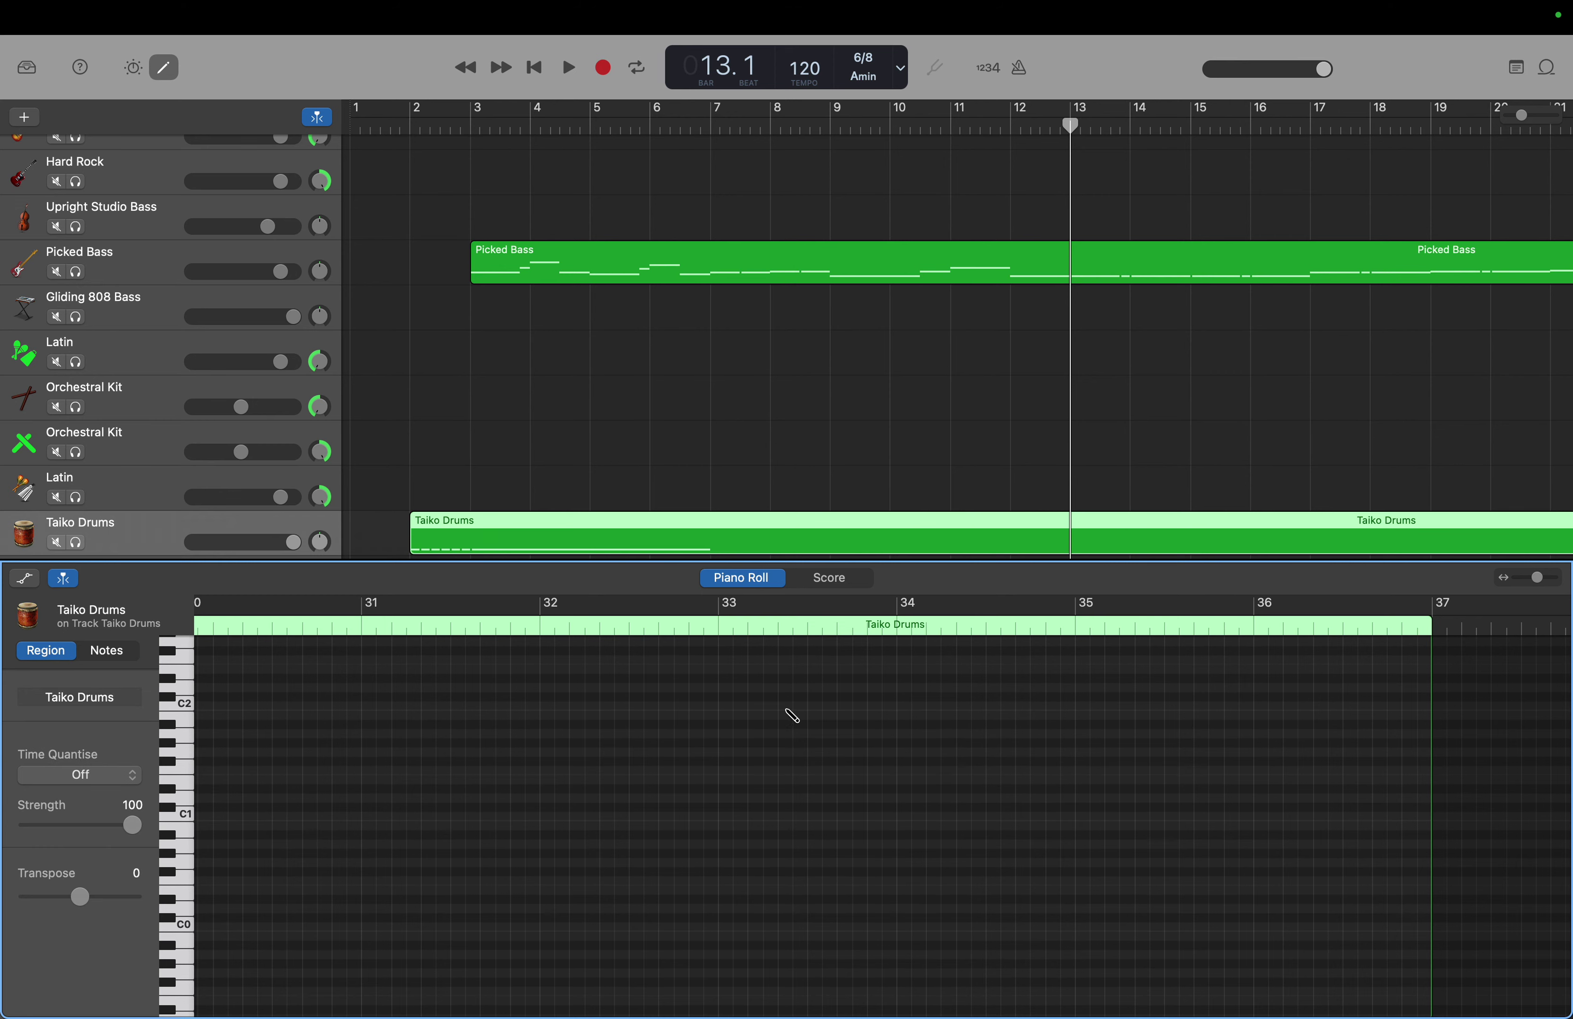